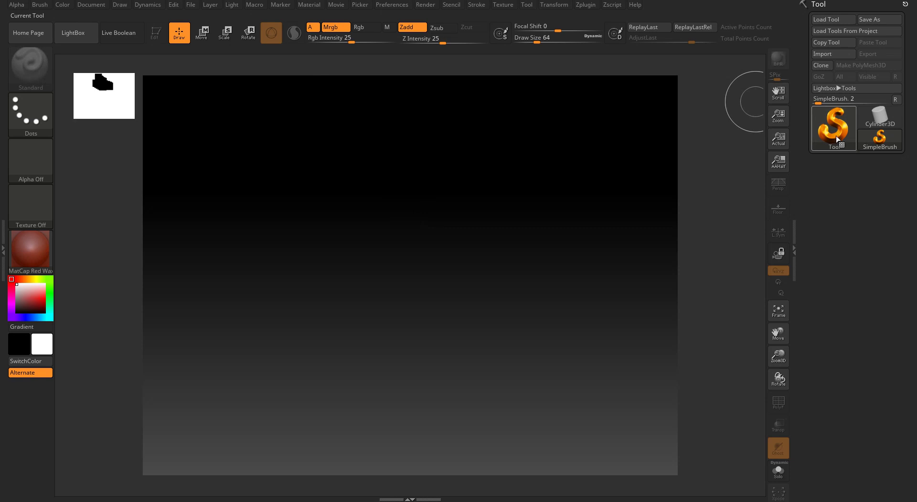
Draw a large Sphere3D at the canvas centre, turn it to the front in Edit mode and convert it to a PolyMesh3D
left_click(837, 139)
left_click(367, 171)
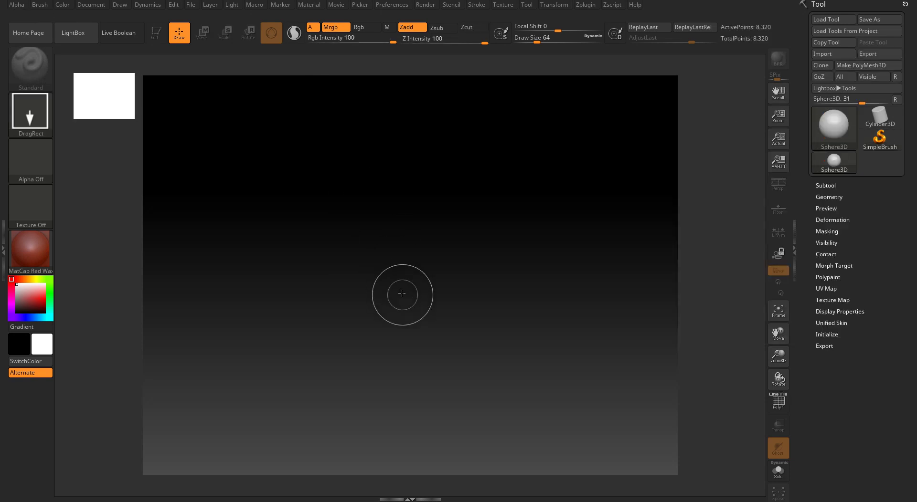
left_click_drag(407, 274, 408, 126)
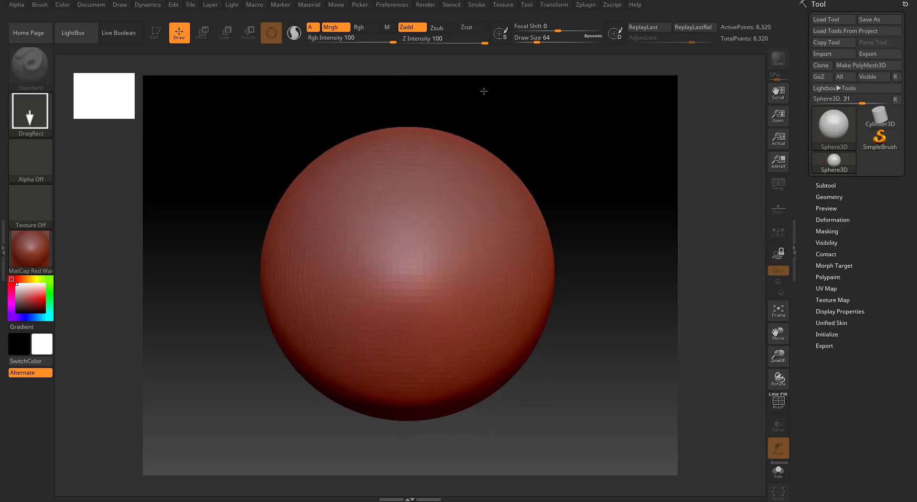
key("t")
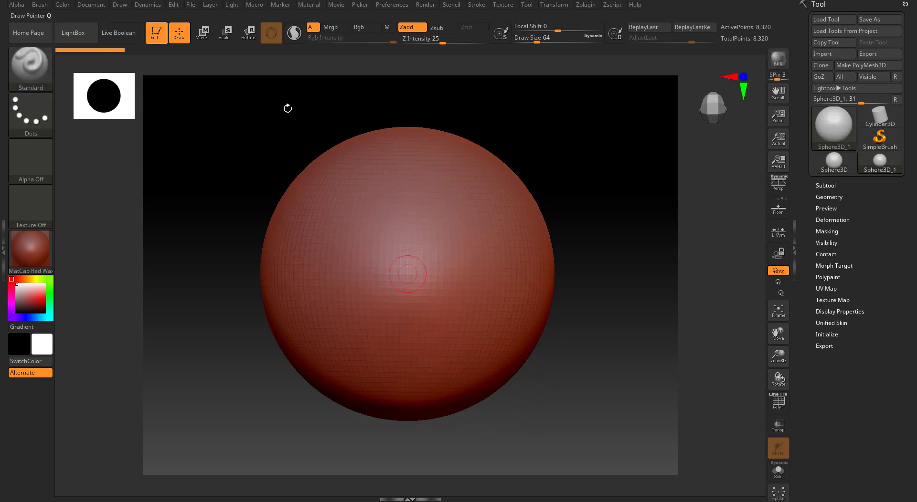
left_click_drag(719, 108, 686, 90)
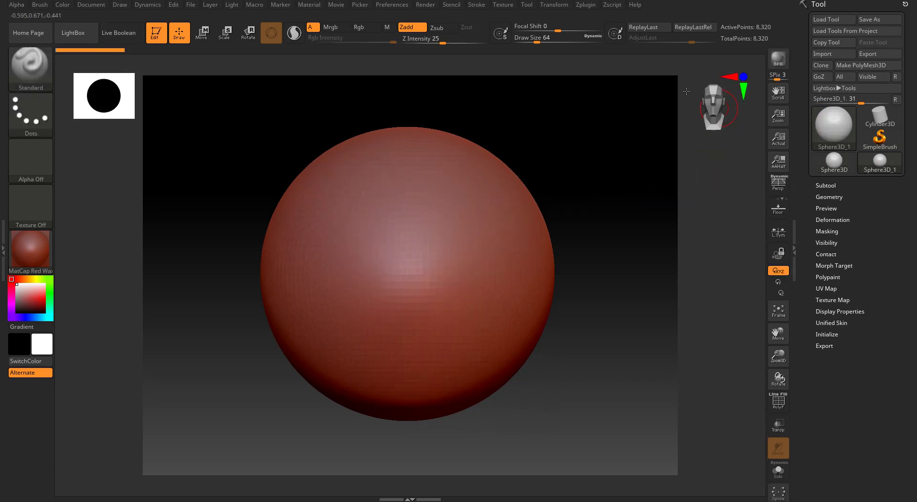
left_click(884, 66)
Divide the sphere's geometry up to subdivision level 5 and set its active SDiv level to 4
left_click(854, 205)
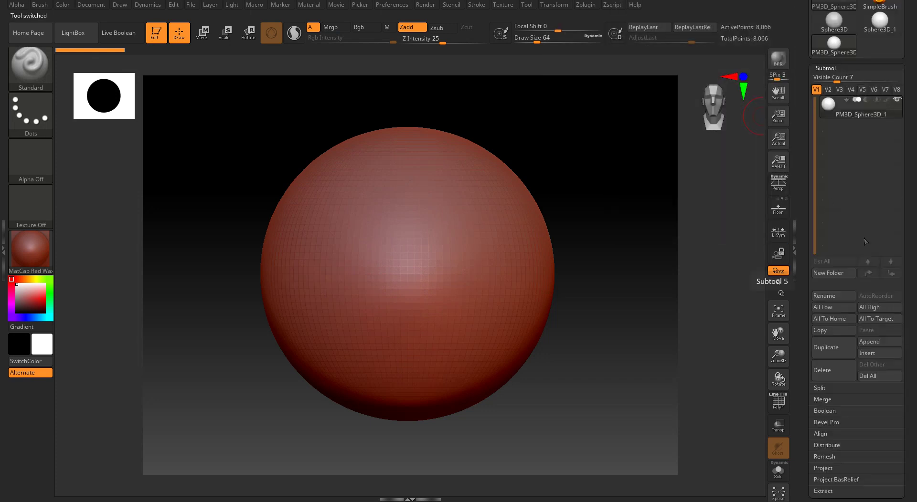
left_click(827, 68)
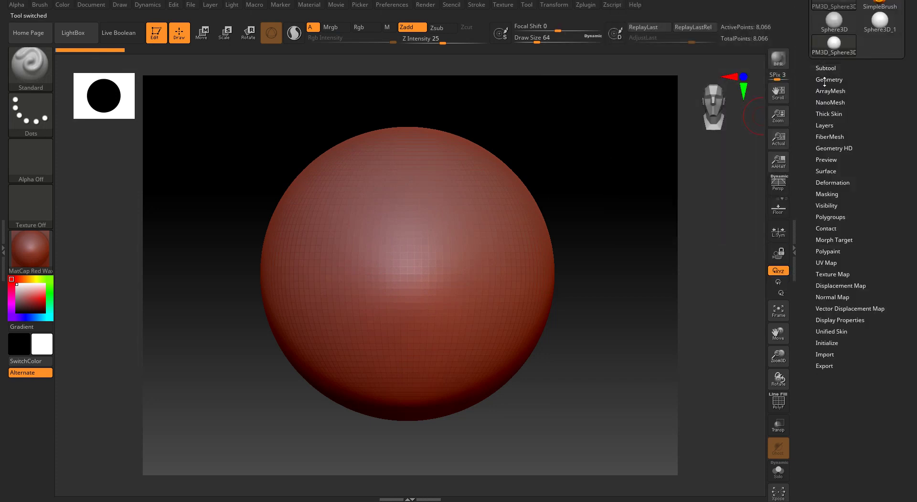
left_click(824, 80)
double_click(829, 171)
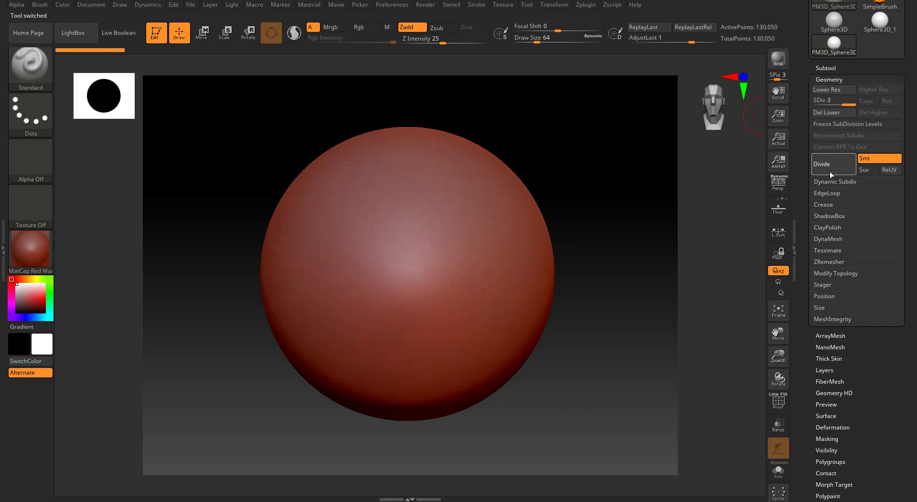
left_click(830, 171)
left_click(830, 171)
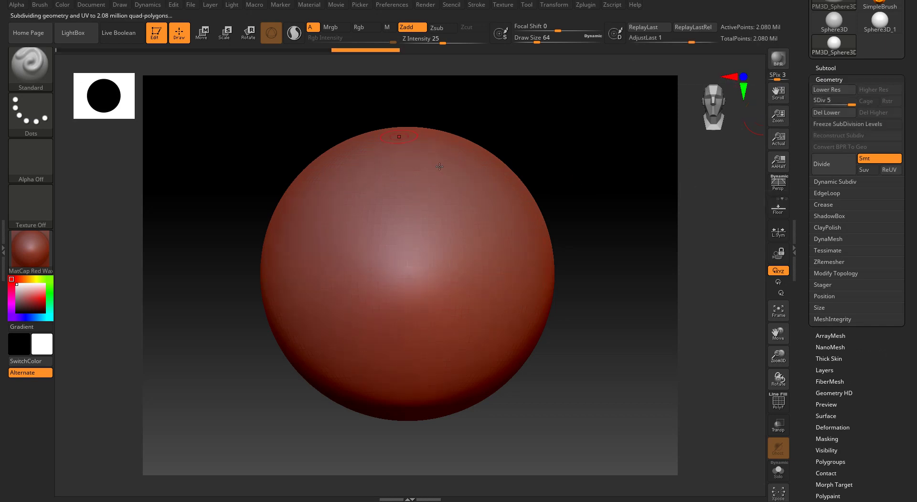
left_click(818, 89)
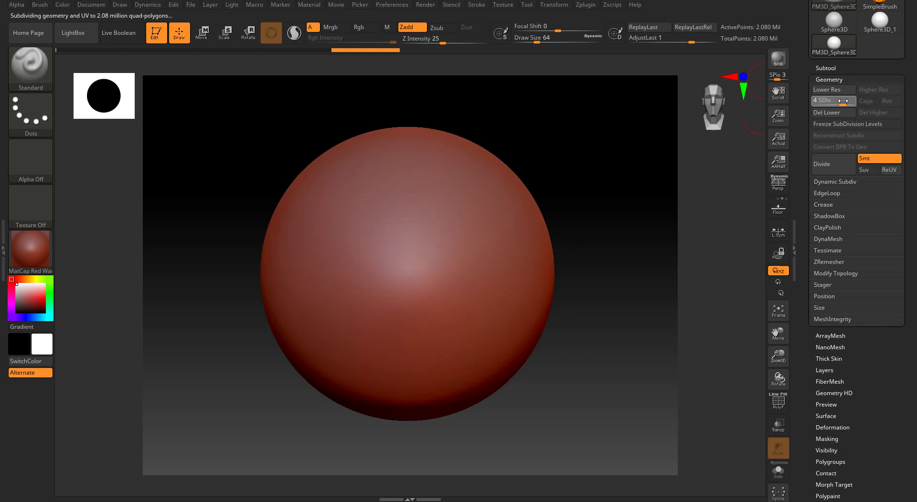
left_click(831, 80)
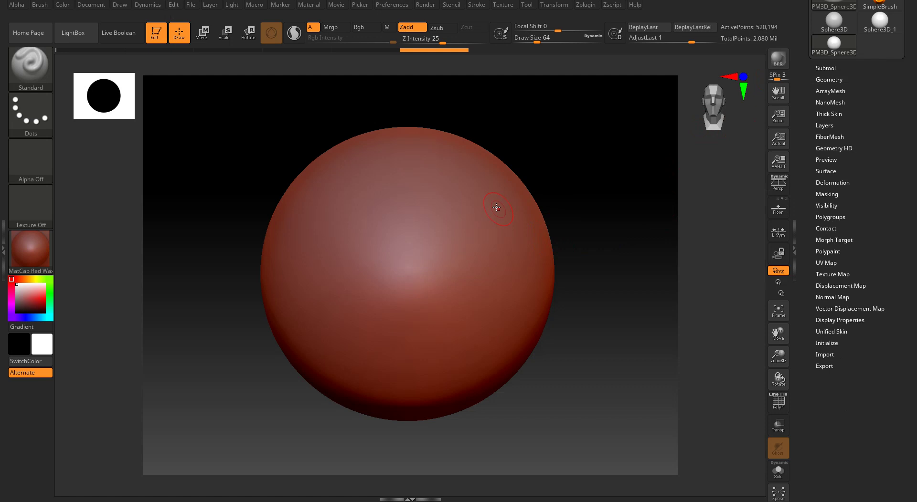
Mask the entire sphere with a masking selection around it
key("ctrl")
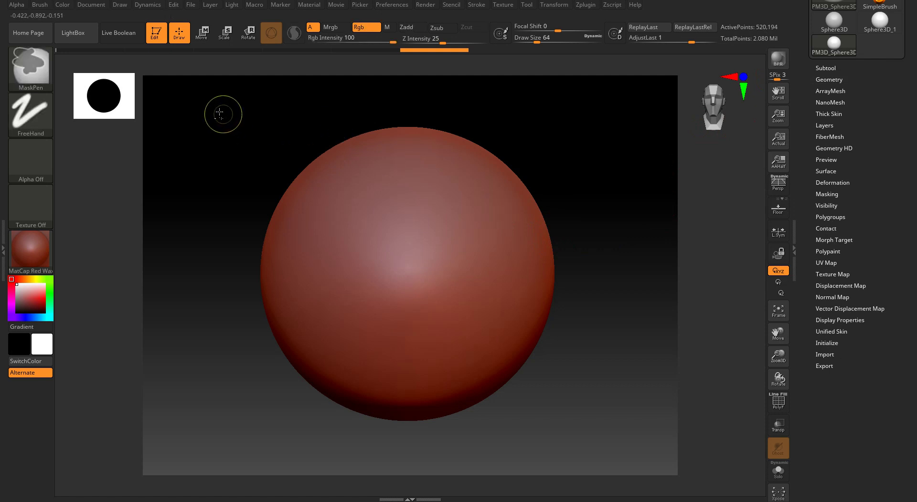
mouse_move(207, 108)
left_mouse_down("ctrl")
mouse_move(531, 312)
mouse_move(600, 441)
mouse_move(611, 439)
left_mouse_up("ctrl")
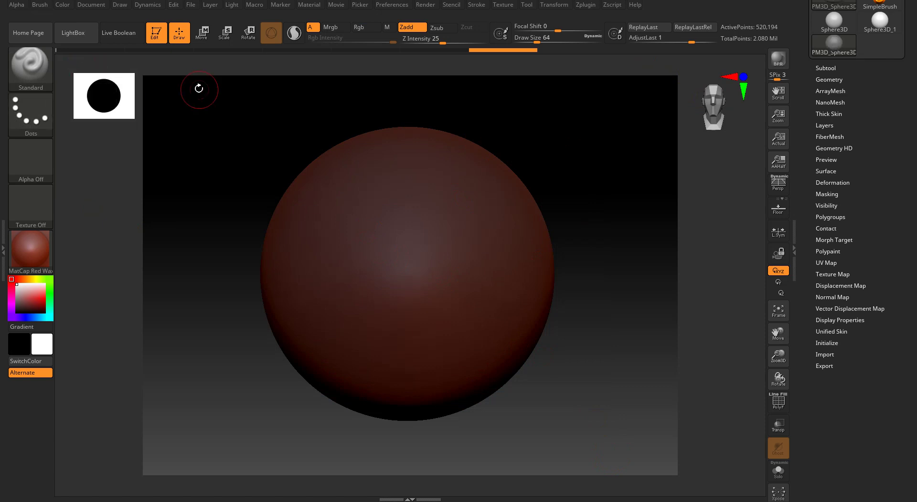
Set the MaskPen brush's stroke to DragRect and its alpha to Alpha 48
key("ctrl")
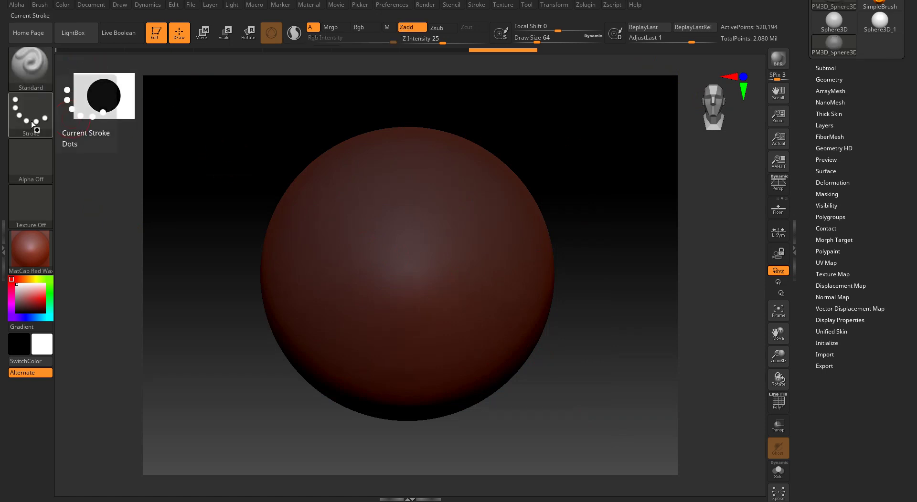
key("ctrl")
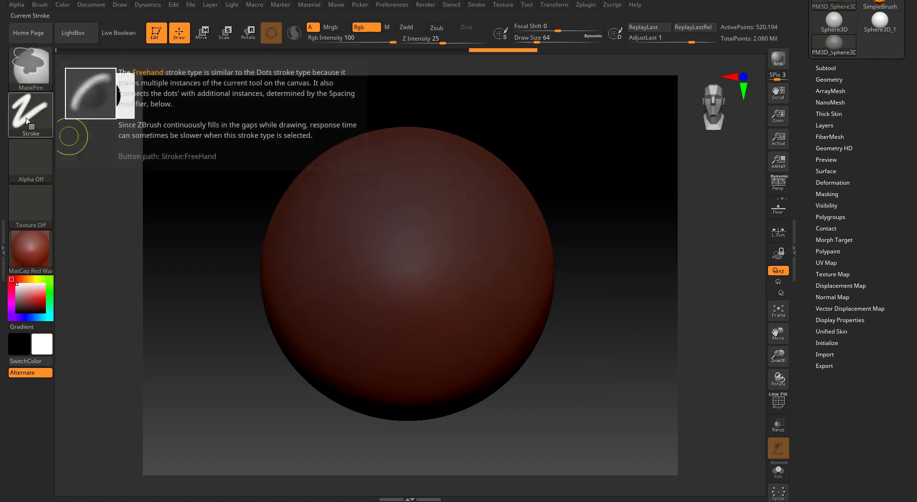
left_click(28, 120)
left_click(126, 126)
left_click(31, 163)
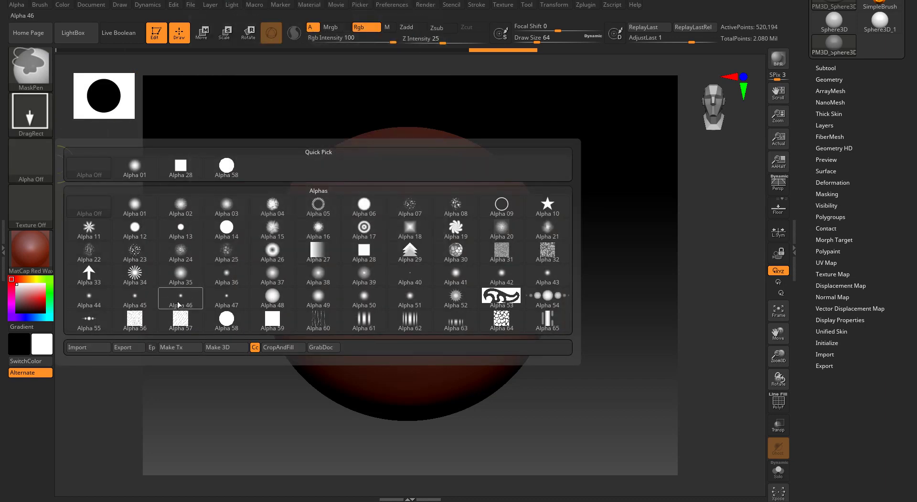
key("ctrl")
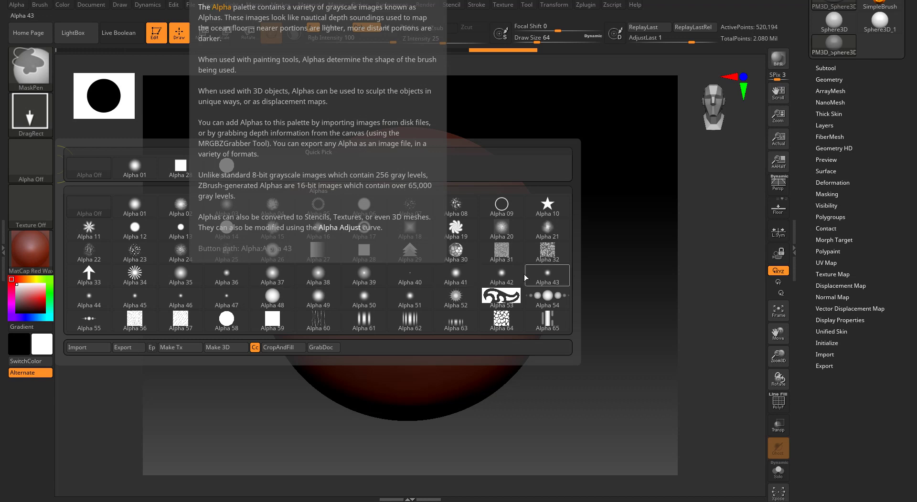
left_click(281, 296)
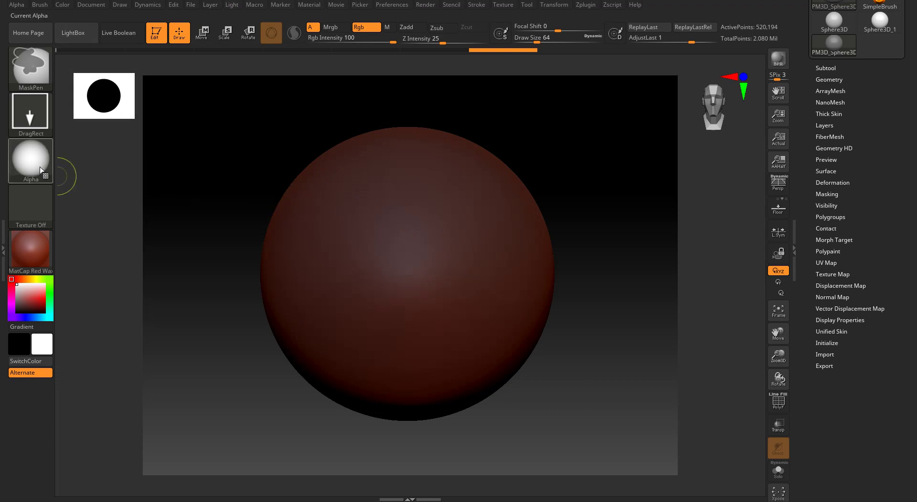
Change the MaskPen brush's alpha to Alpha 13
left_click(38, 168)
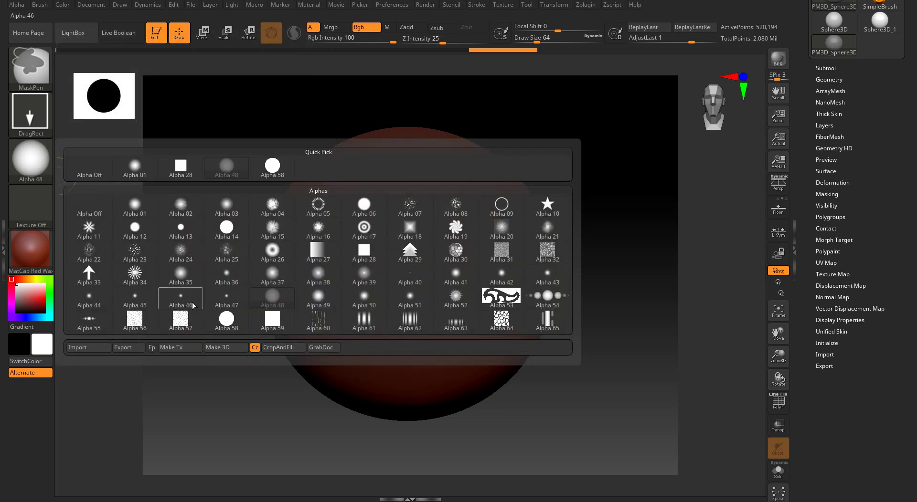
left_click(31, 162)
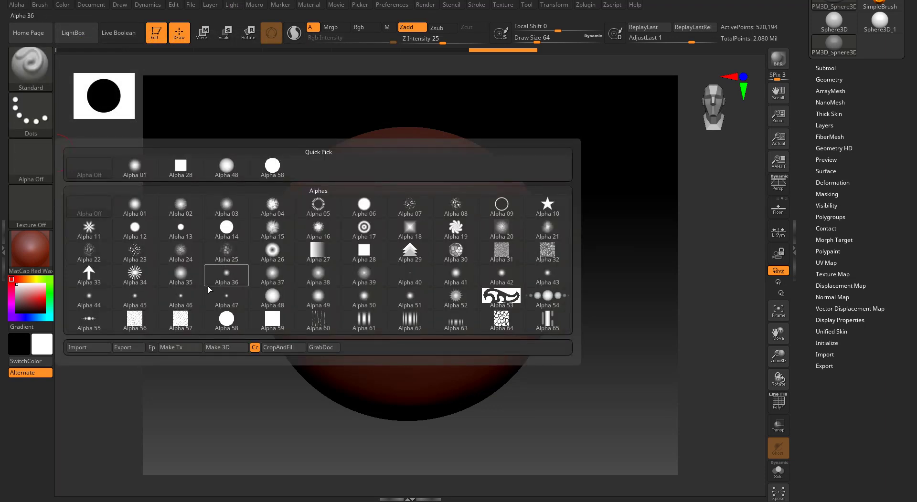
mouse_move(262, 299)
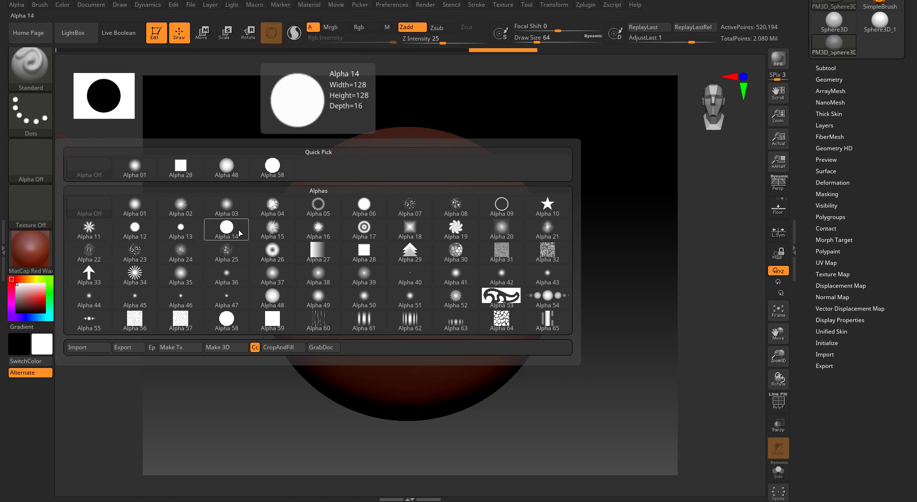
left_click(200, 242)
key("ctrl")
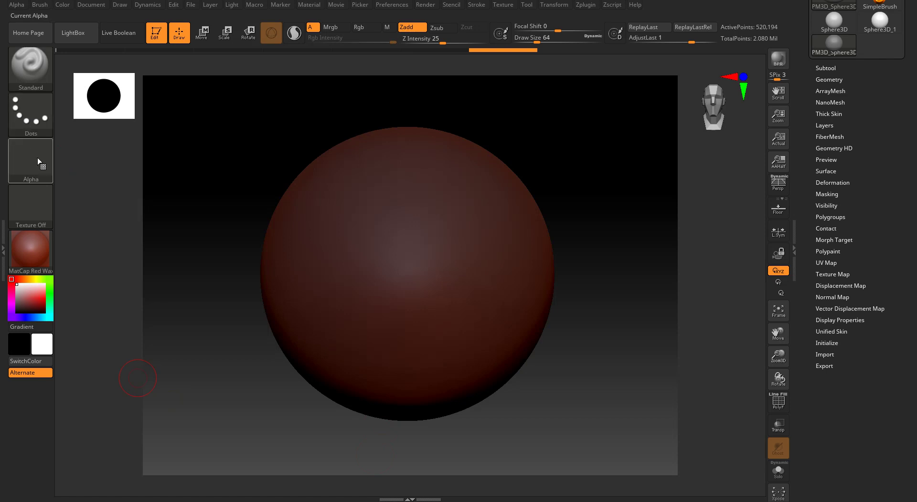
left_click(48, 165)
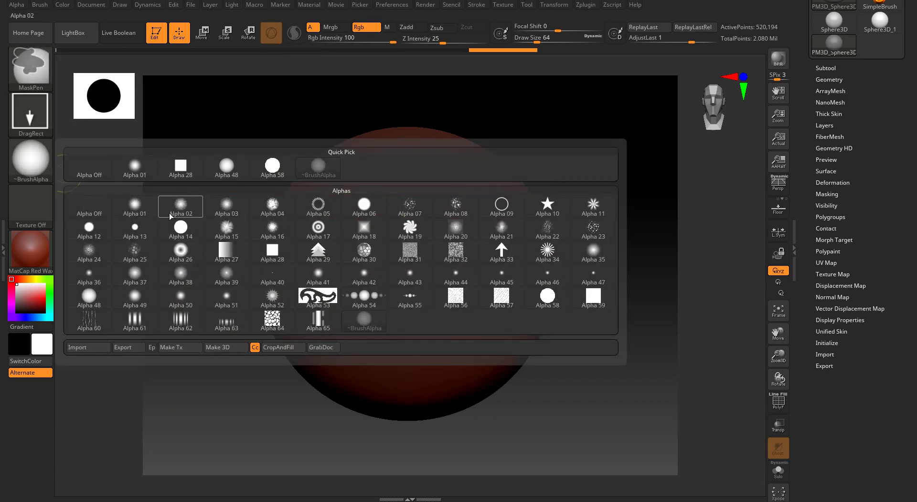
key("ctrl")
left_click(134, 229)
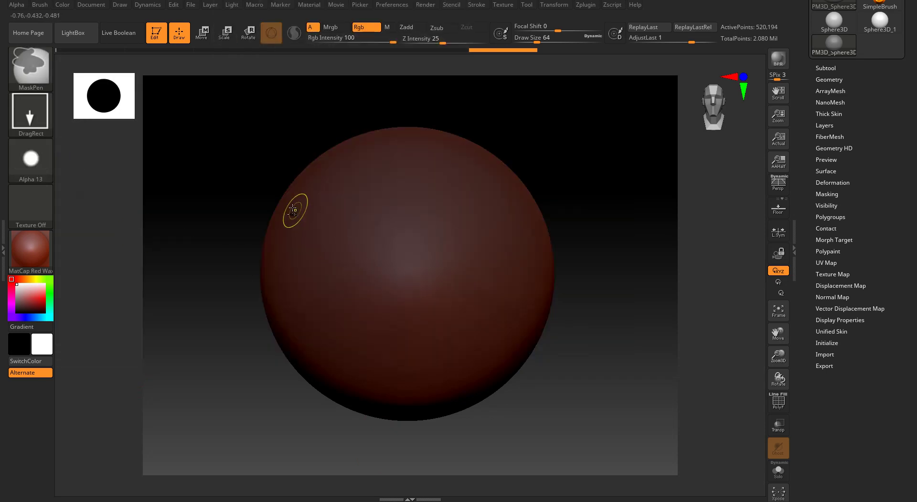
Clear the sphere's mask and move the sphere slightly upward with the Move gizmo
key("ctrl")
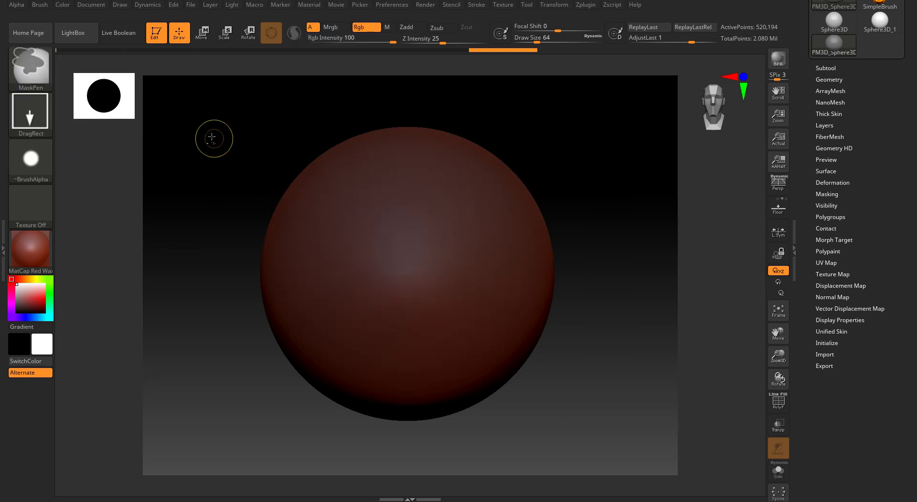
left_click_drag(215, 138, 228, 178, "ctrl")
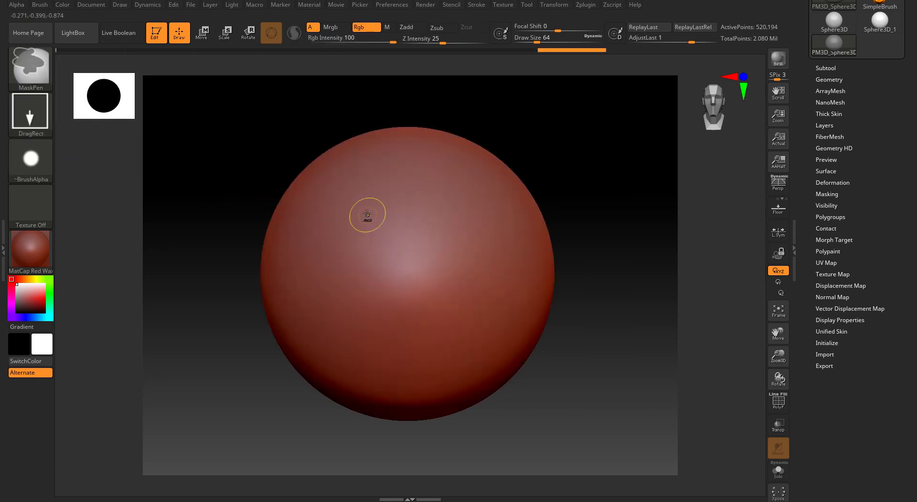
left_click(201, 32)
left_click_drag(409, 210, 409, 202)
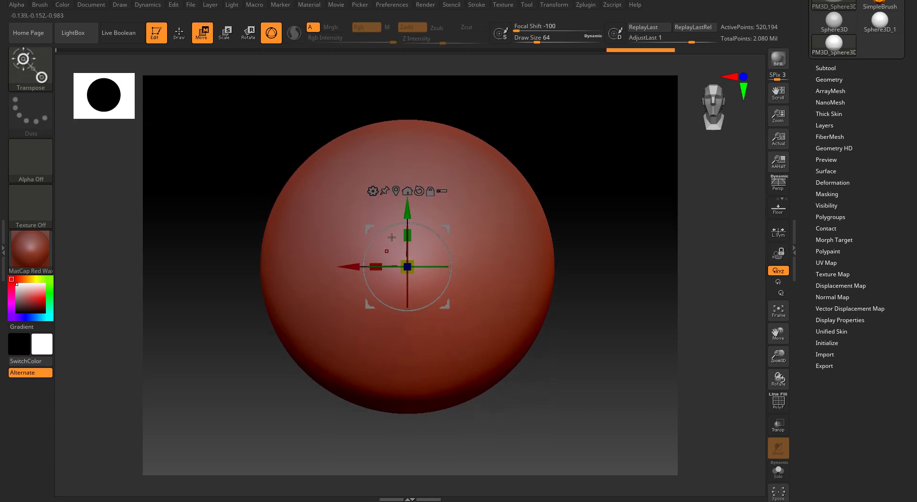
Stretch the sphere vertically into an egg-like ellipsoid and flatten its depth from the side view
left_click_drag(407, 235, 598, 179)
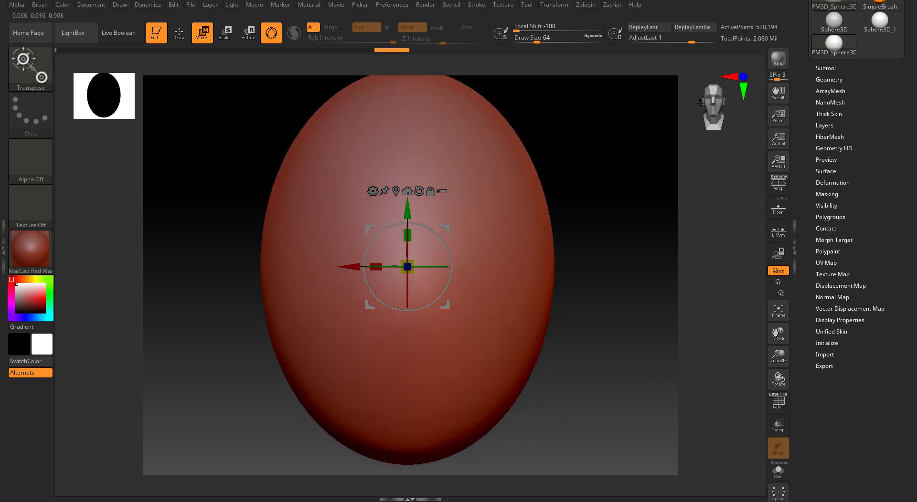
left_click(720, 101)
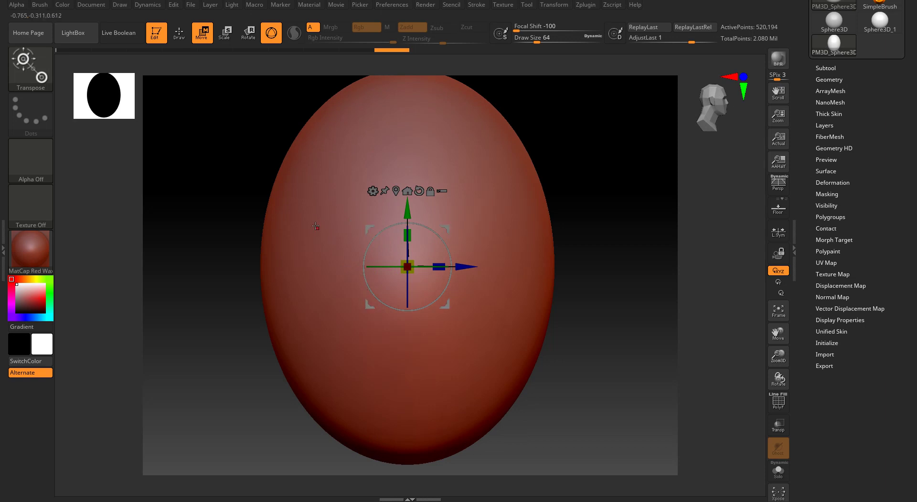
right_click_drag(317, 228, 407, 135, "ctrl")
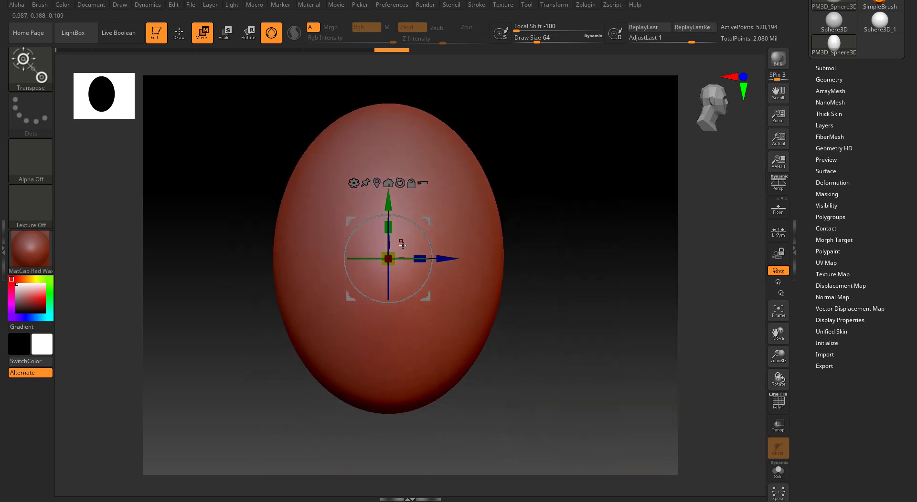
left_click_drag(420, 259, 398, 253)
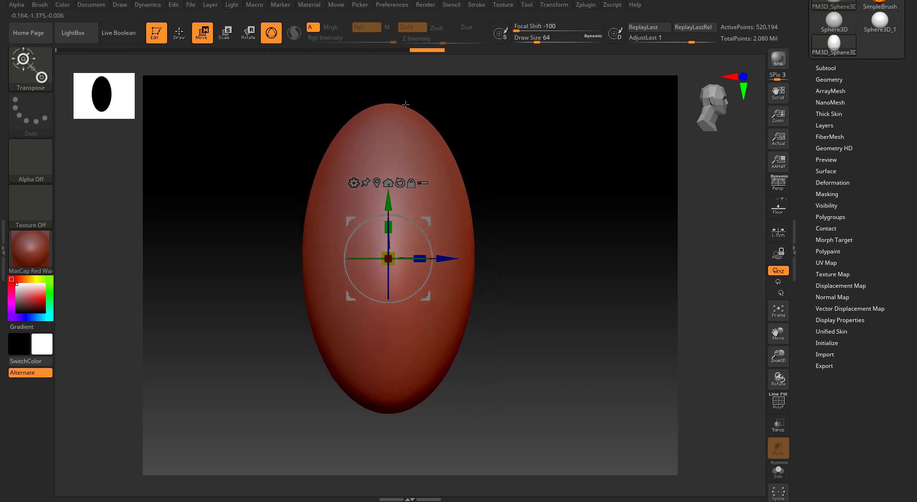
Slightly reduce the ellipsoid's width and height in the front view, and return to Draw mode in the side view
left_click_drag(709, 102, 689, 105)
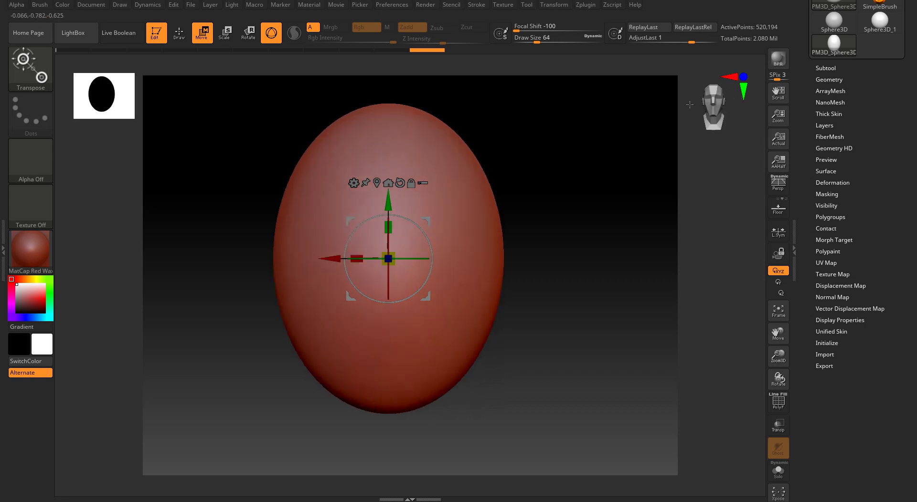
left_click_drag(356, 258, 382, 236)
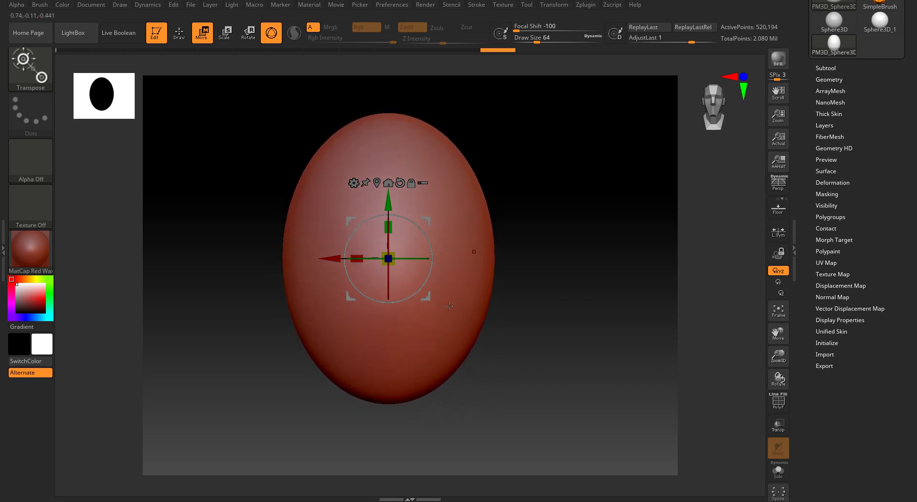
mouse_move(724, 115)
left_mouse_down()
mouse_move(698, 115)
mouse_move(745, 110)
mouse_move(729, 110)
left_mouse_up()
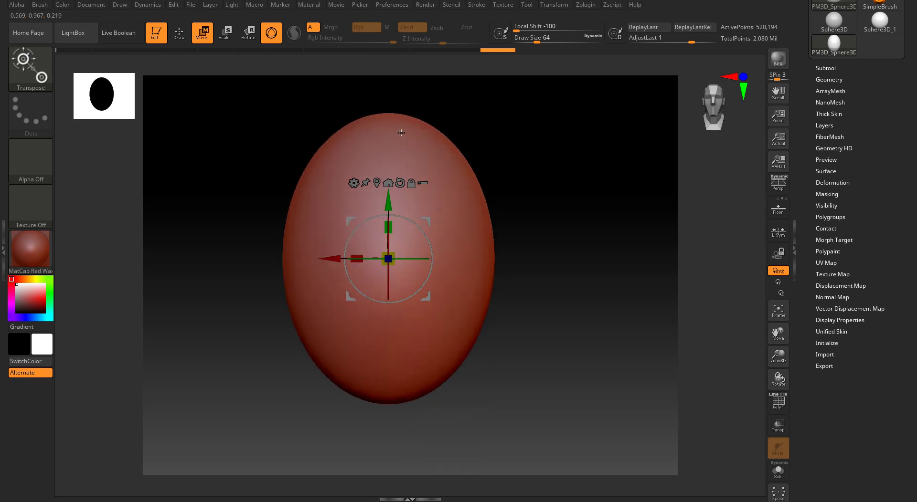
left_click(179, 36)
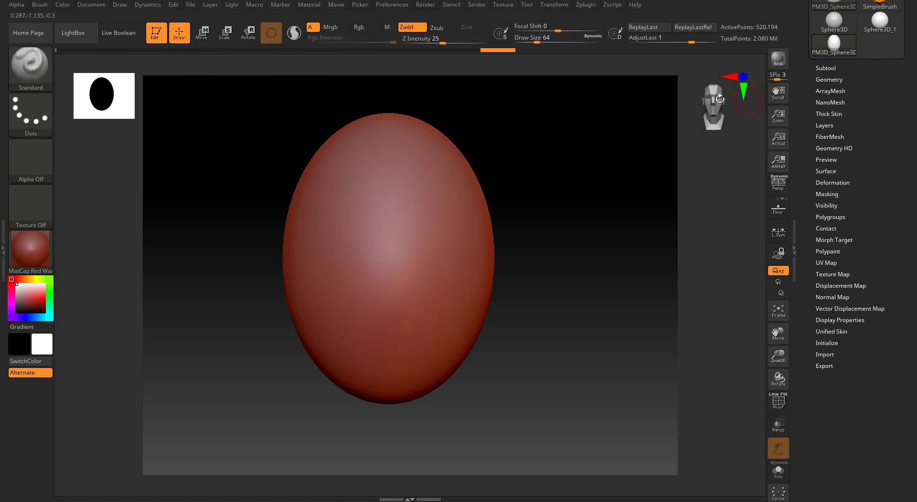
left_click_drag(714, 102, 724, 101)
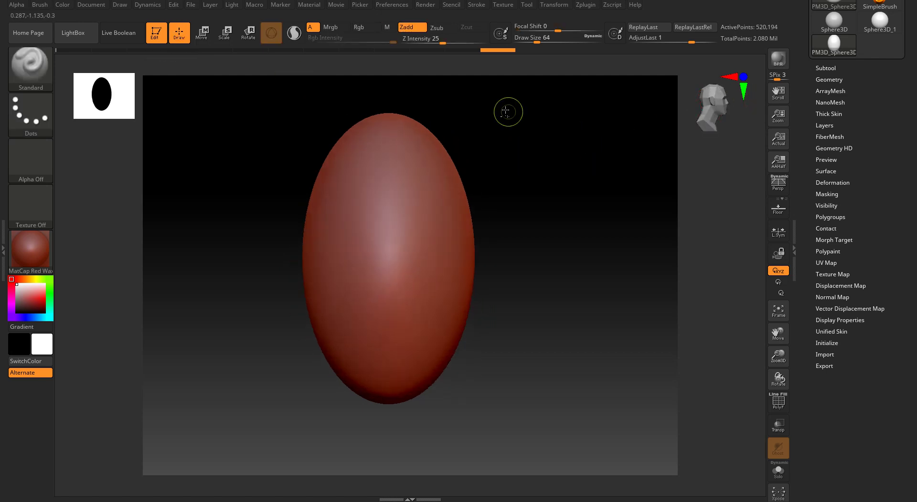
Turn off the MaskPen brush's alpha and mask the front half of the ellipsoid from the side view
mouse_move(499, 96)
left_mouse_down("ctrl")
mouse_move(426, 163)
mouse_move(372, 395)
mouse_move(498, 374)
left_mouse_up("ctrl")
left_click(17, 123, "ctrl")
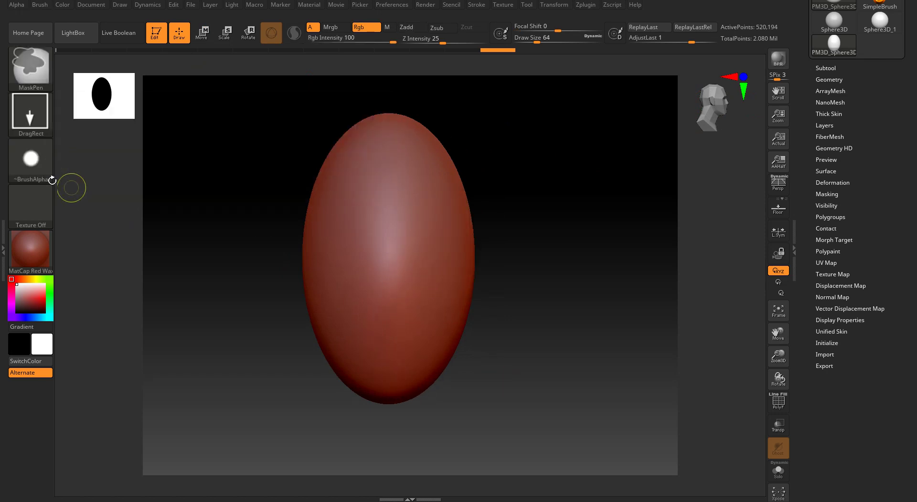
left_click(43, 167)
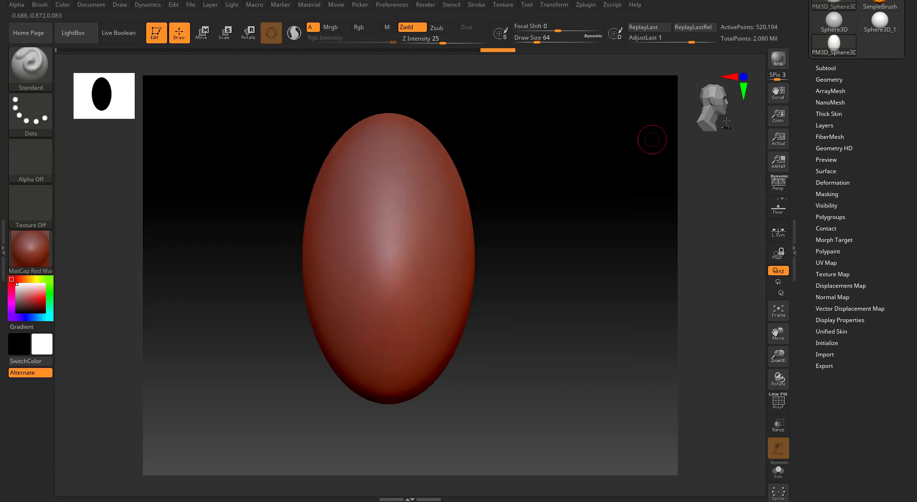
left_click_drag(531, 102, 502, 379, "ctrl")
left_click(37, 160, "ctrl")
left_click(80, 170, "ctrl")
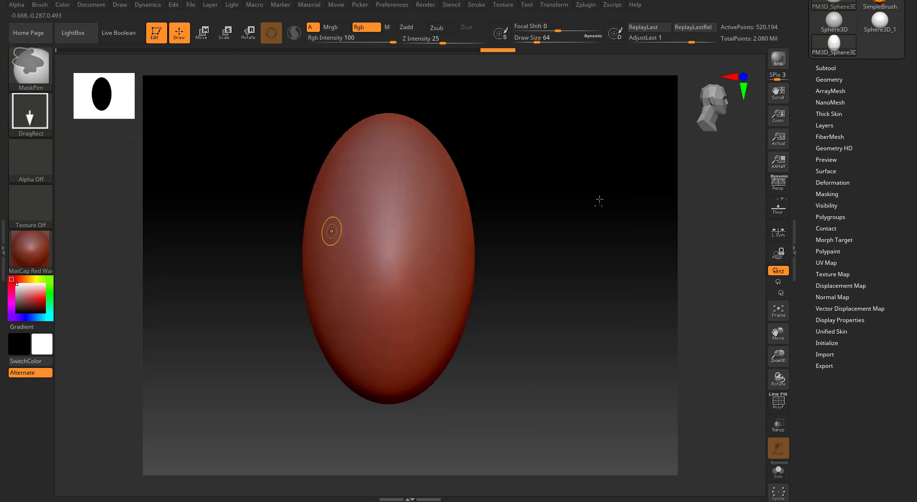
mouse_move(507, 103)
left_mouse_down("ctrl")
mouse_move(436, 205)
mouse_move(393, 430)
mouse_move(384, 415)
mouse_move(392, 422)
left_mouse_up("ctrl")
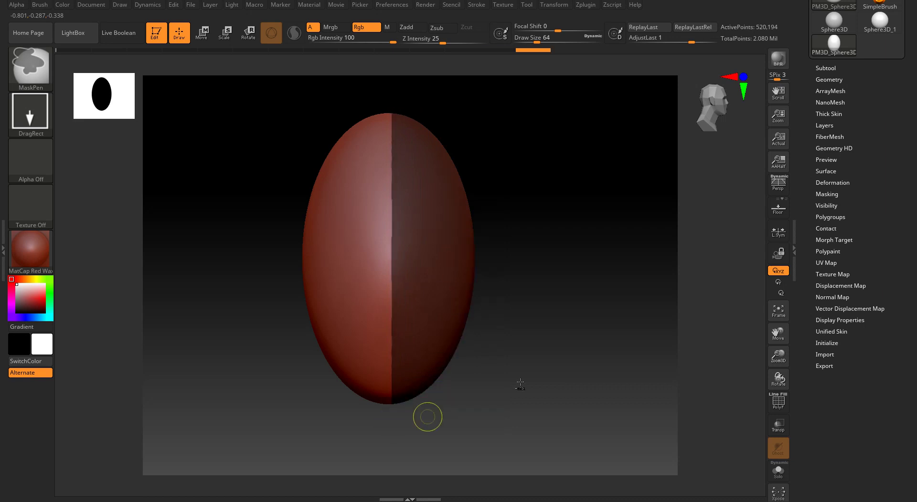
left_click_drag(716, 102, 703, 103)
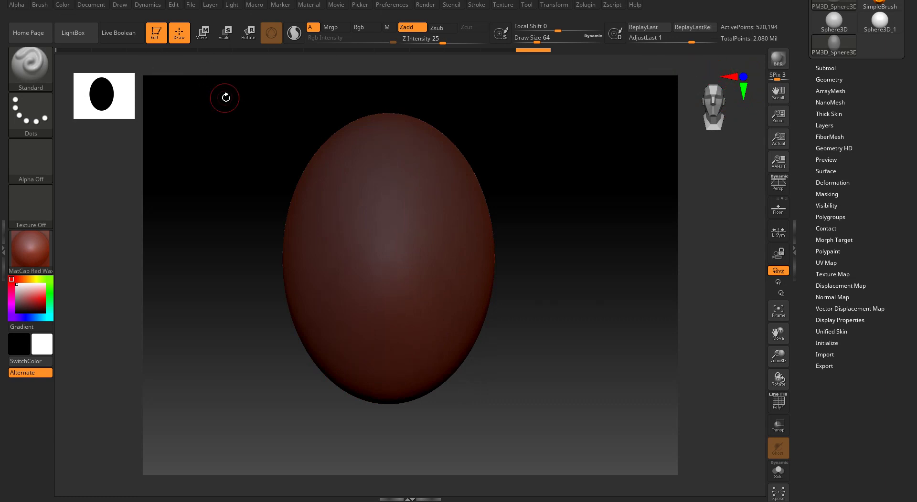
Switch to Chrome and search Google for "jason voorhes mask"
key("alt+Tab")
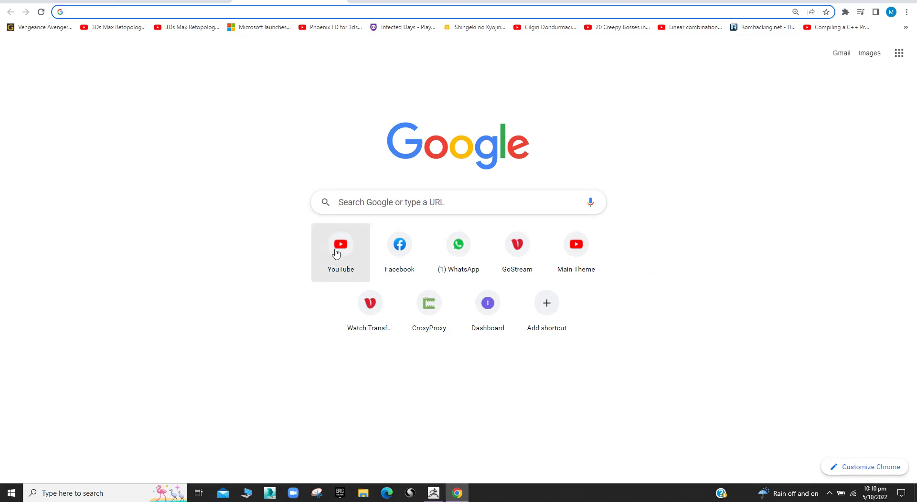
left_click(218, 13)
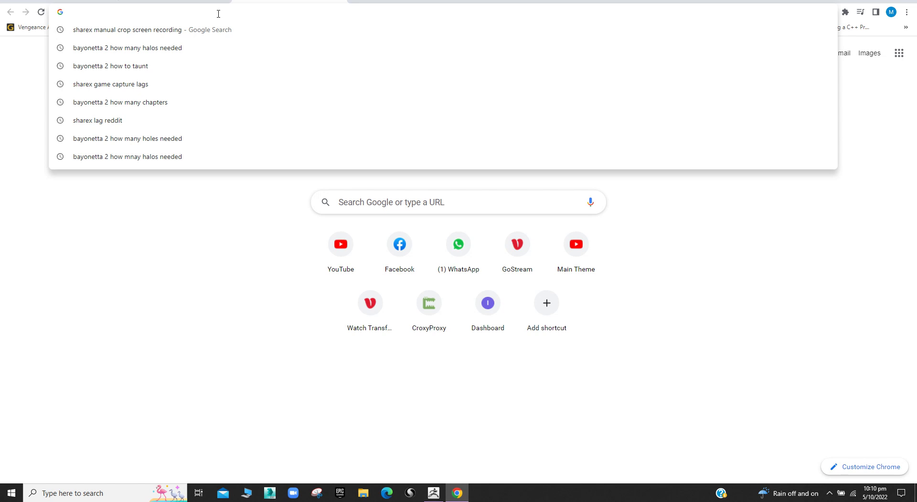
type("jason")
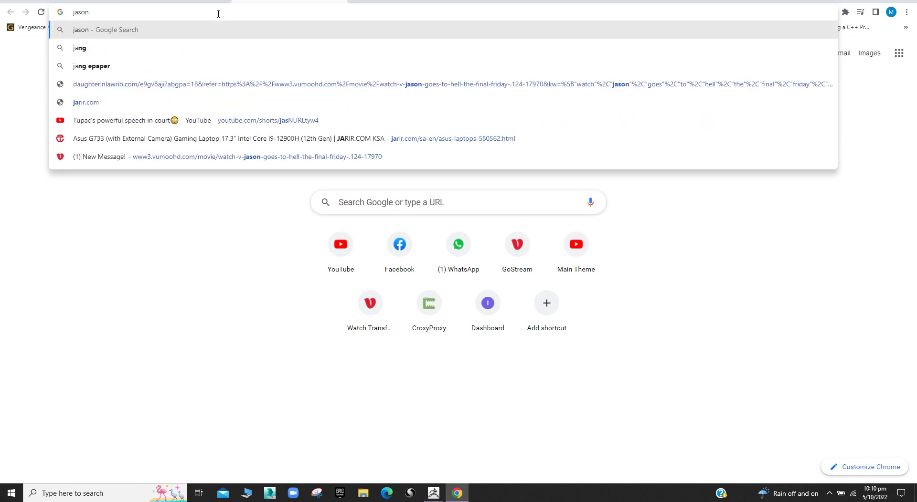
type(" boor")
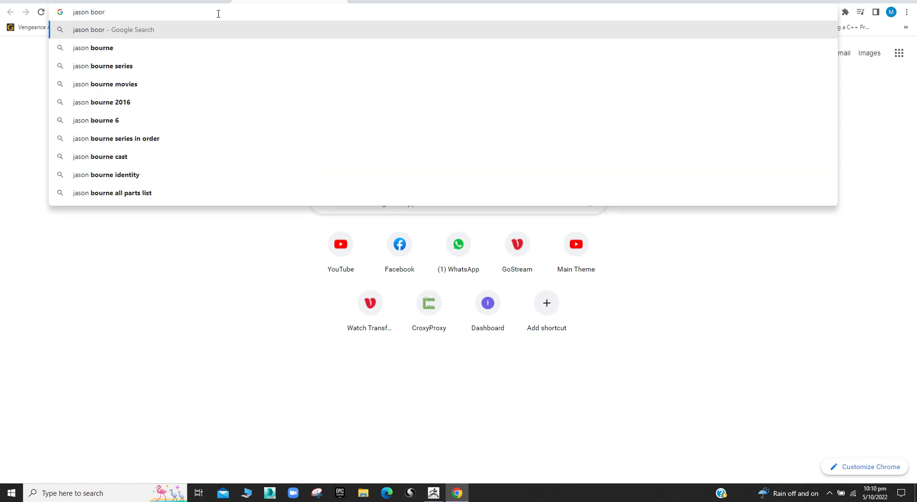
key("BackSpace")
key("BackSpace")
key("BackSpace")
key("BackSpace")
type("v")
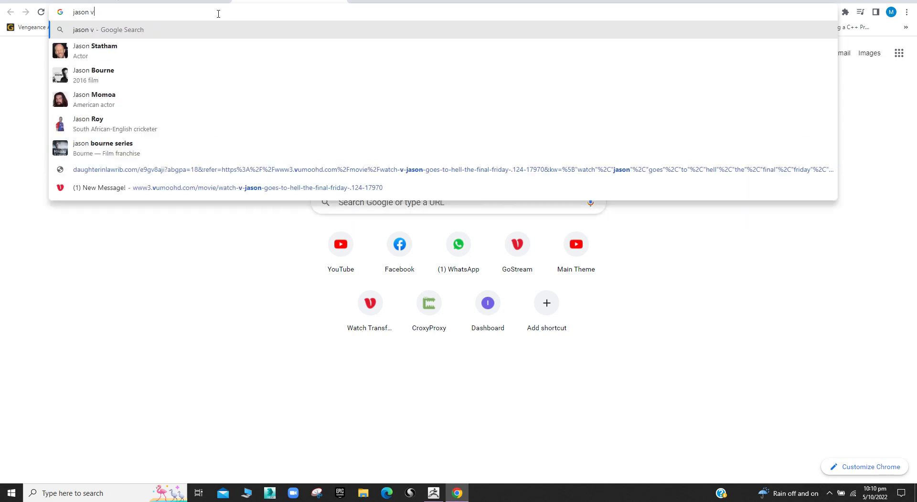
type("oorhes ma")
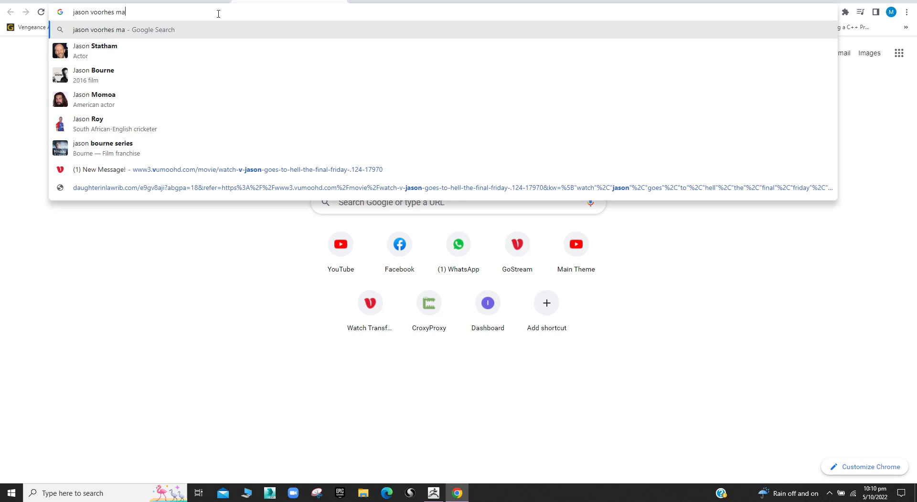
type("sk")
key("Return")
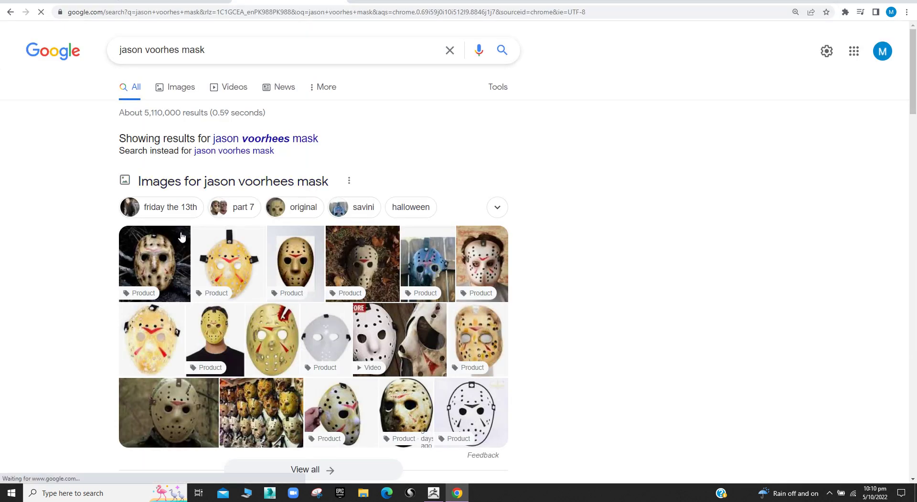
Open the Redbubble Jason Voorhees hockey mask poster preview, examine the hole layout, and switch back to ZBrush
left_click(289, 260)
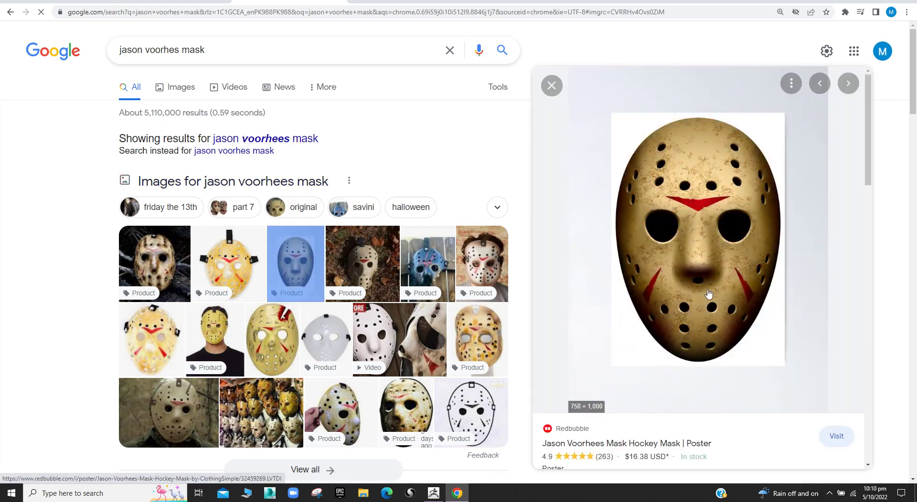
scroll(749, 287, "down", 2)
scroll(749, 286, "up", 2)
left_click(434, 493)
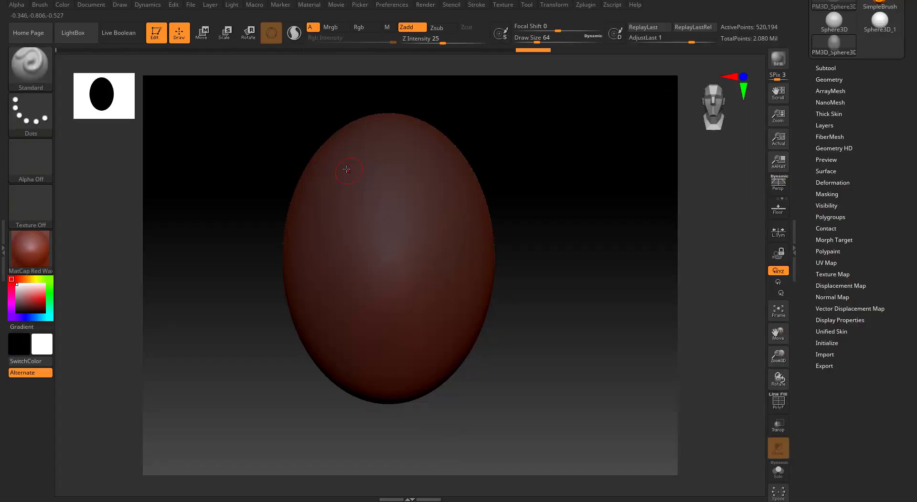
Set up the MaskPen brush with Alpha 13, X symmetry and a draw size of about 21.6
right_click_drag(247, 143, 247, 162, "ctrl")
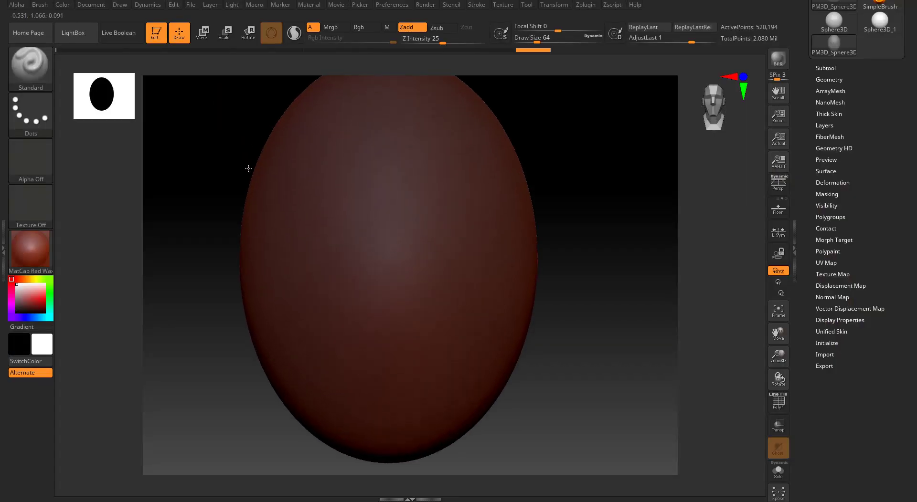
right_click_drag(168, 160, 188, 181, "alt")
right_click_drag(255, 177, 247, 166, "ctrl")
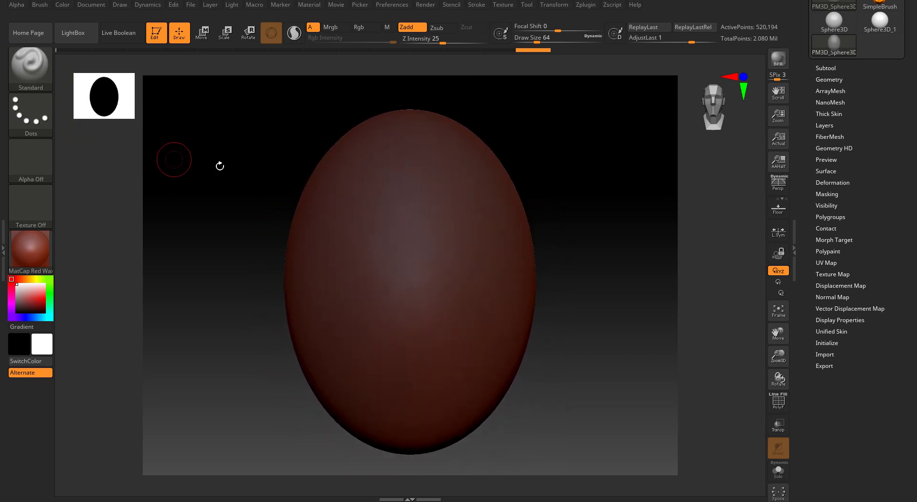
key("ctrl")
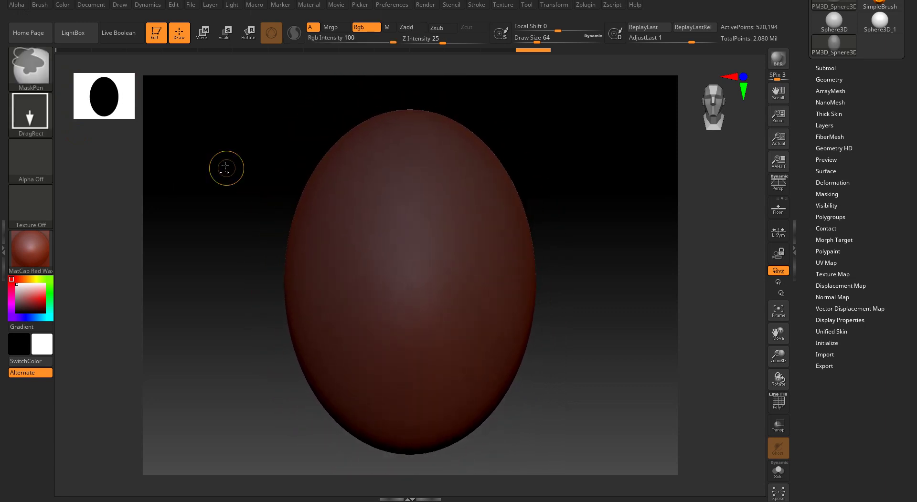
left_click(27, 154)
left_click(171, 169)
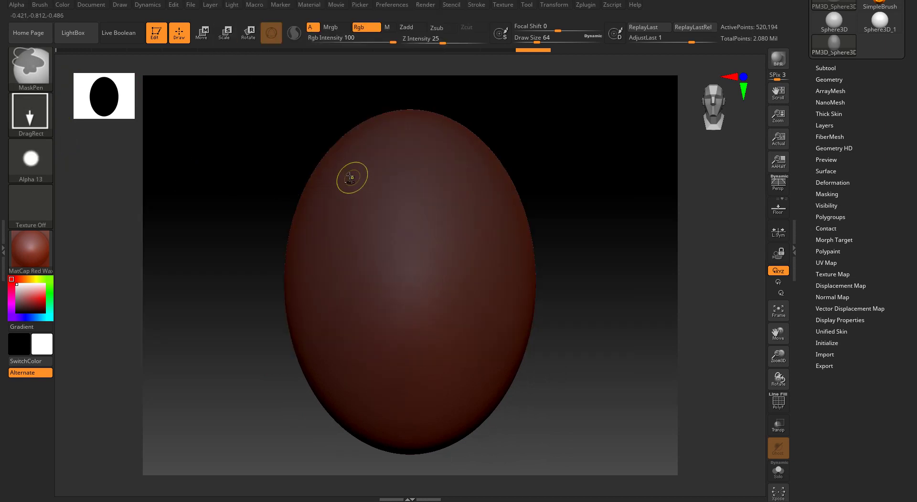
key("x")
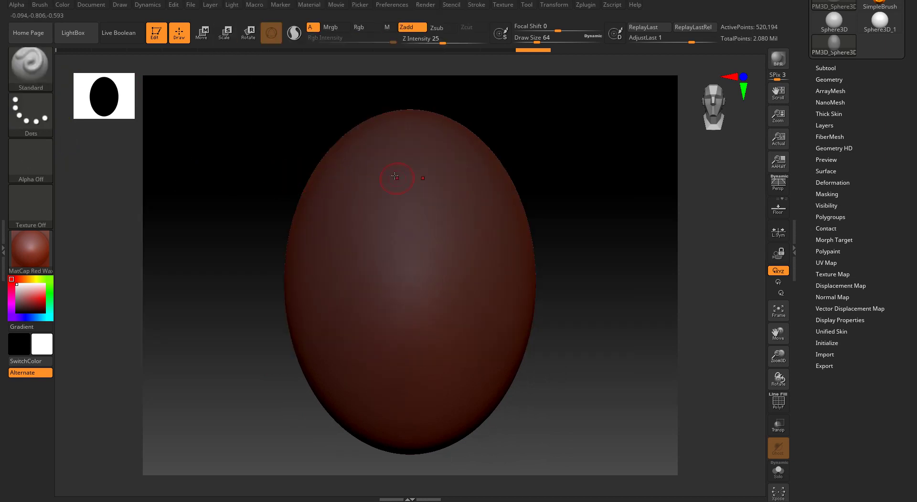
key("ctrl")
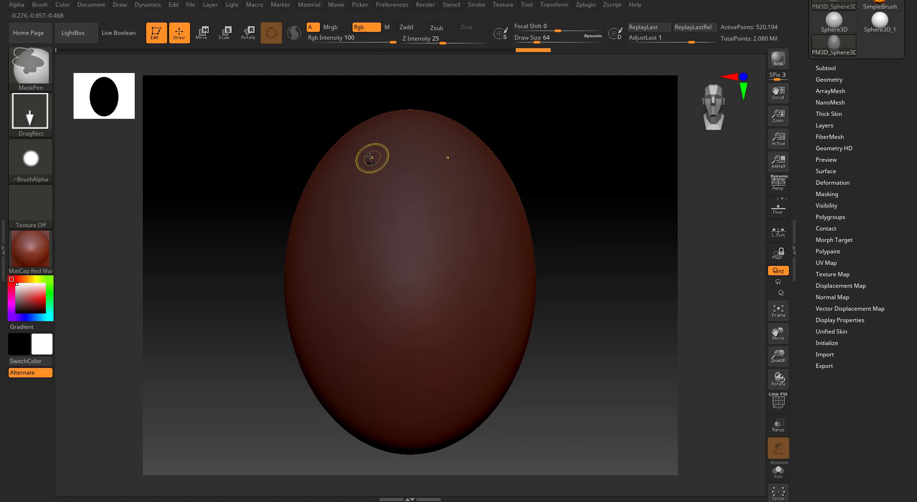
left_click_drag(535, 41, 528, 41)
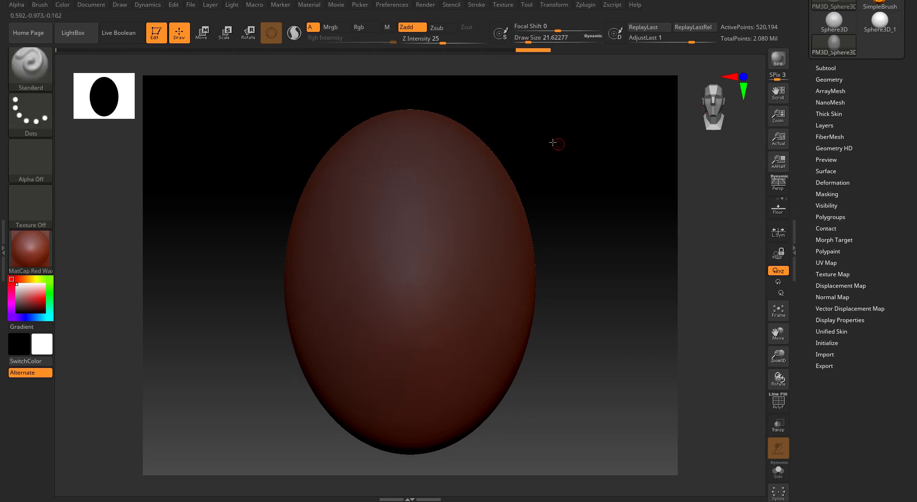
left_click_drag(557, 143, 501, 148, "alt")
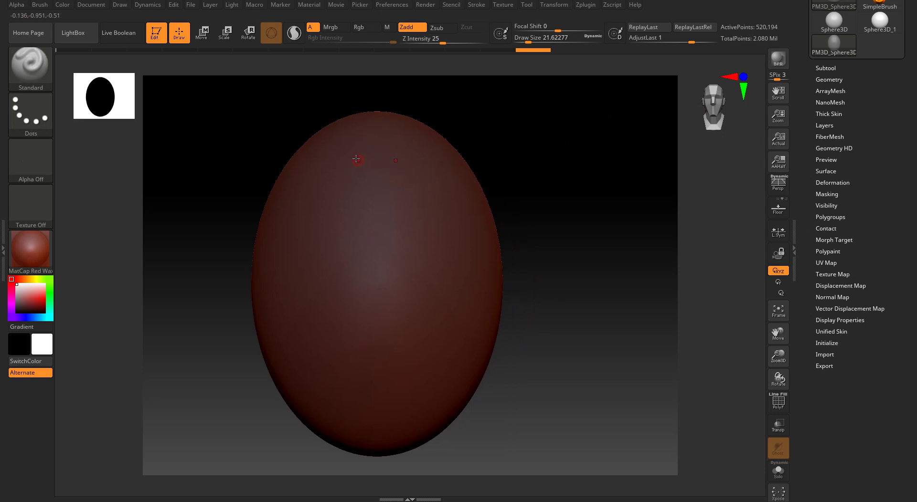
key("ctrl")
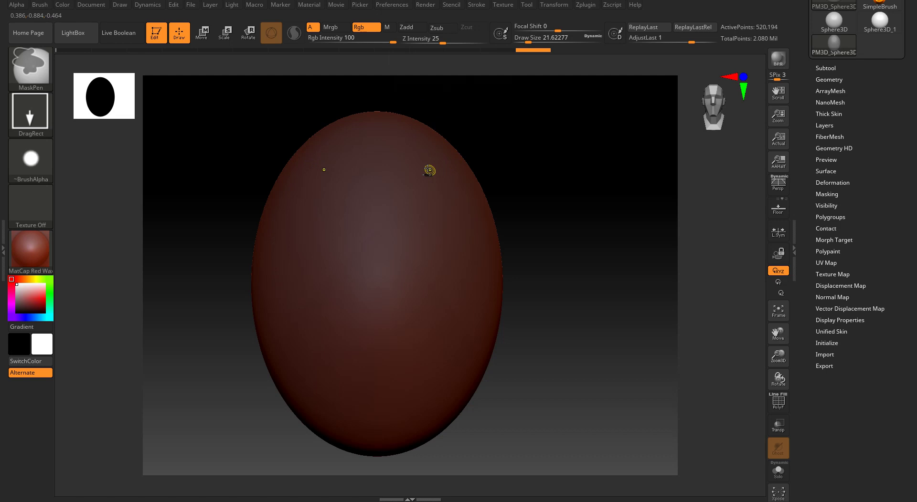
left_click_drag(427, 153, 427, 136)
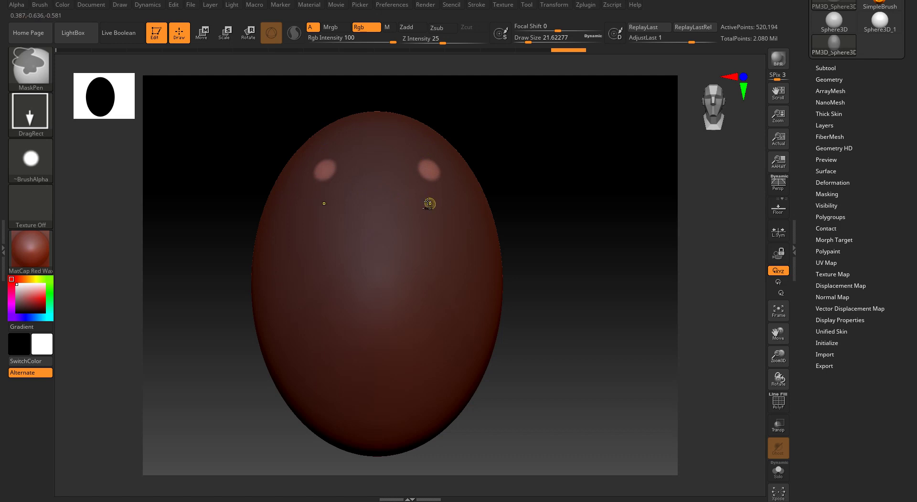
left_click_drag(428, 196, 427, 179)
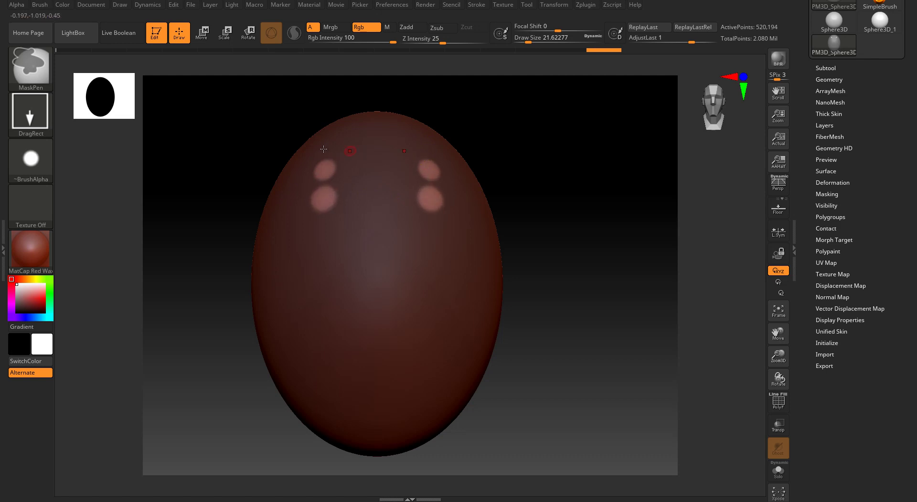
key("ctrl+z")
key("ctrl+z")
key("ctrl+z")
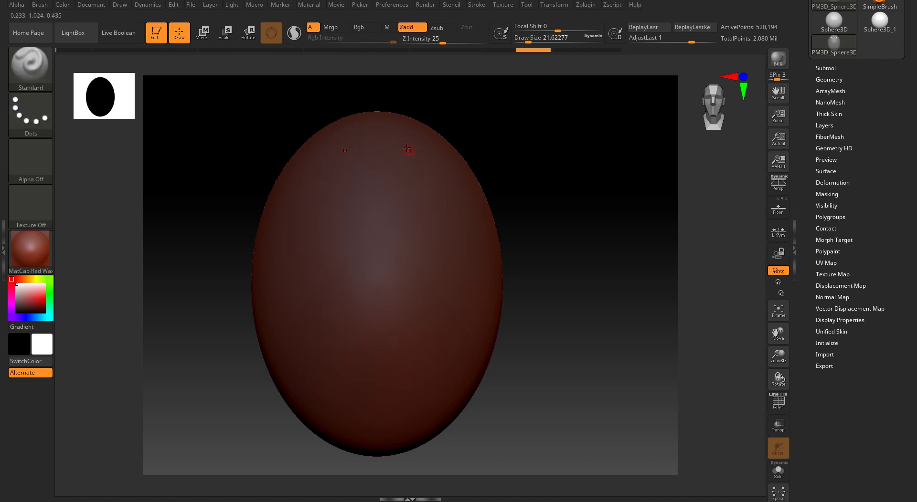
Unmask five mirrored pairs of small round dots in a U-shaped row on the ellipsoid's upper front
left_click_drag(419, 147, 420, 122)
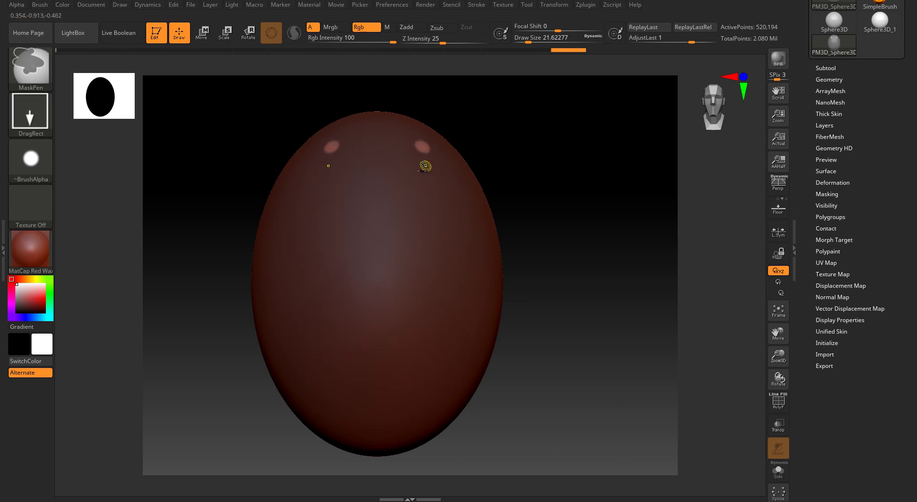
left_click_drag(425, 165, 422, 143)
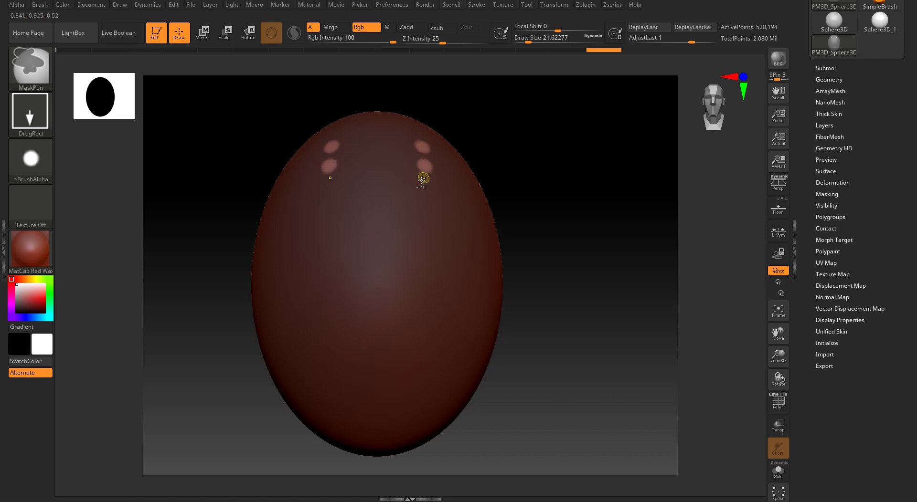
mouse_move(427, 188)
left_mouse_down("ctrl+alt")
mouse_move(424, 162)
mouse_move(408, 174)
left_mouse_up("ctrl+alt")
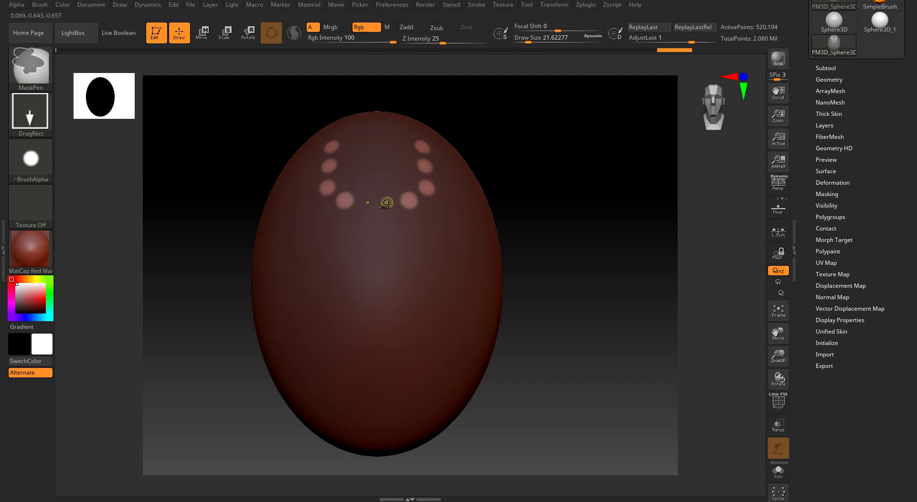
left_click_drag(387, 203, 388, 205)
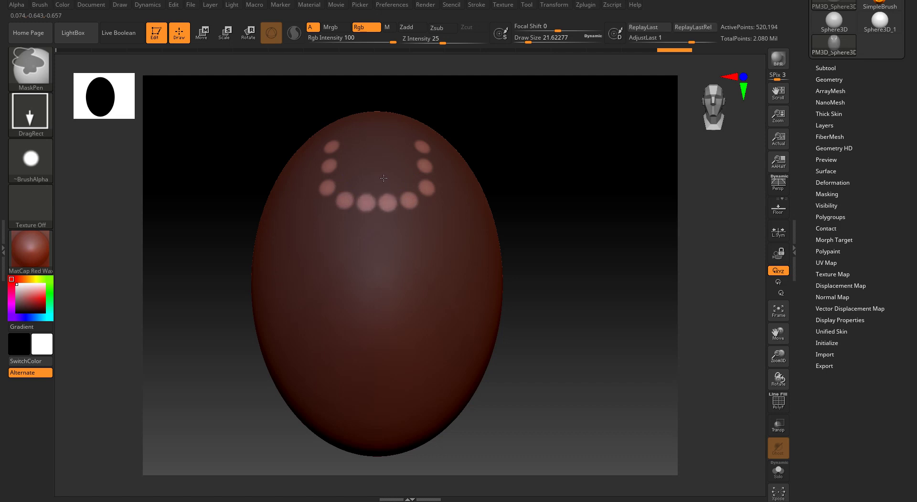
left_click(383, 179, "ctrl")
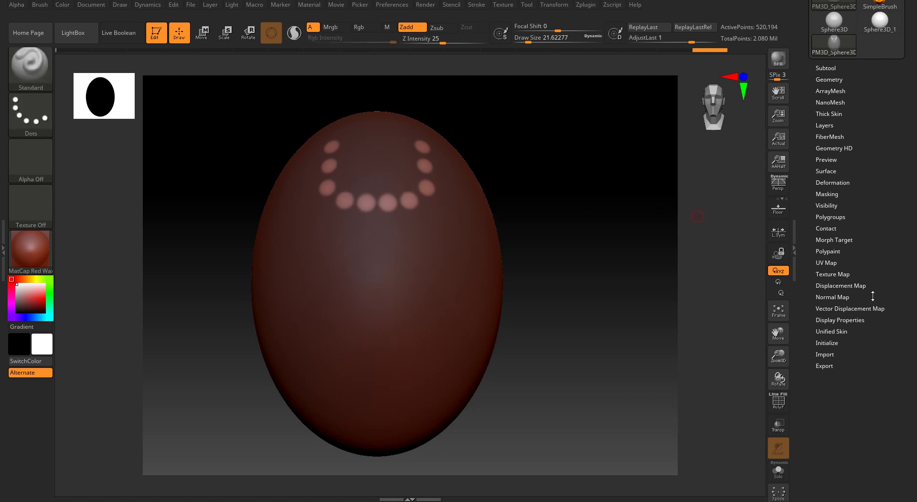
Sharpen the mask edges around the unmasked dots
left_click(837, 196)
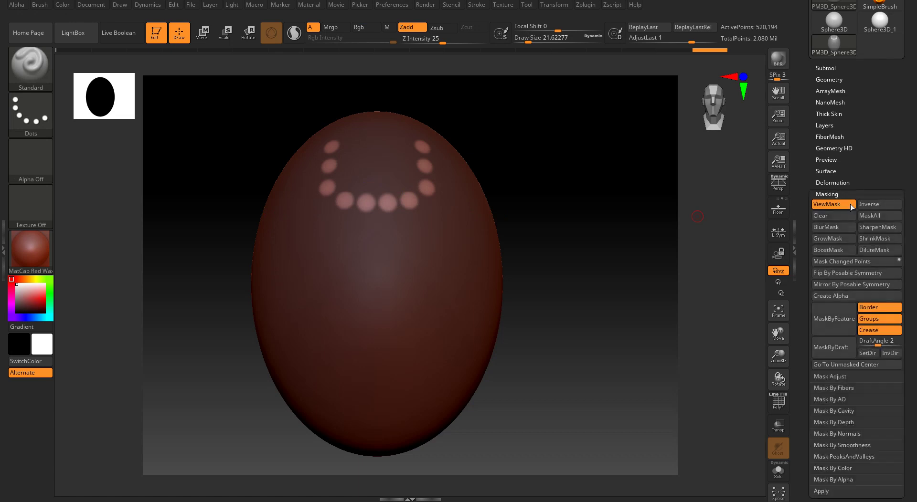
left_click(872, 226)
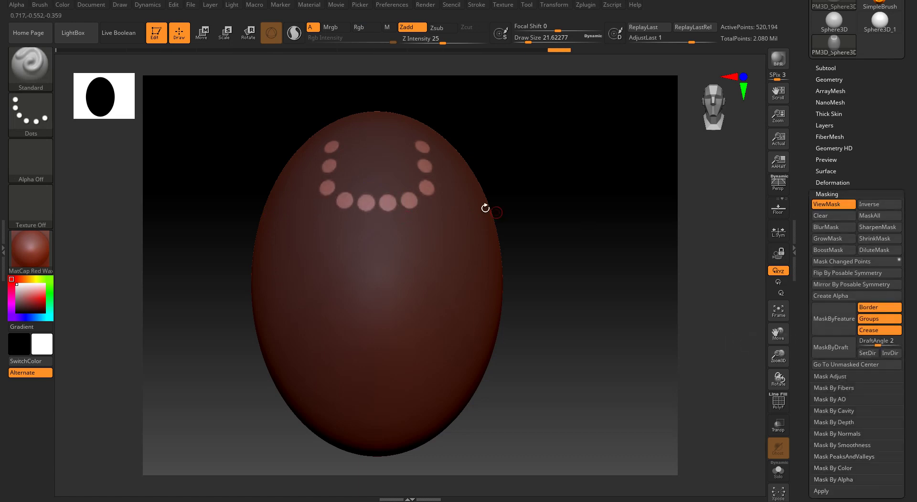
key("ctrl")
left_click(30, 159)
key("Tab")
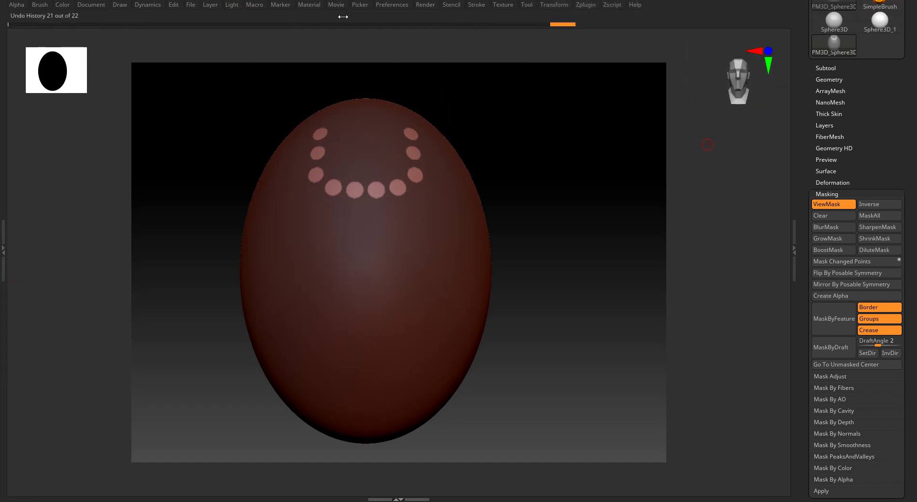
key("alt+Tab")
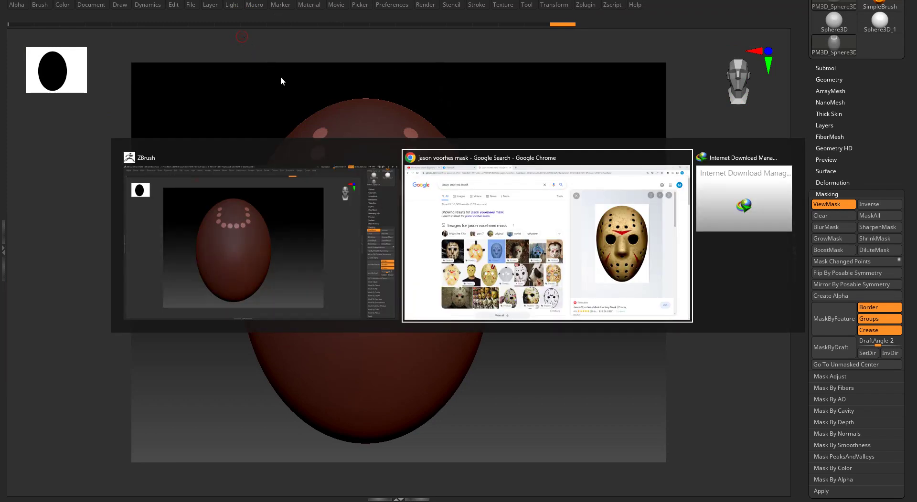
key("alt+shift+Tab")
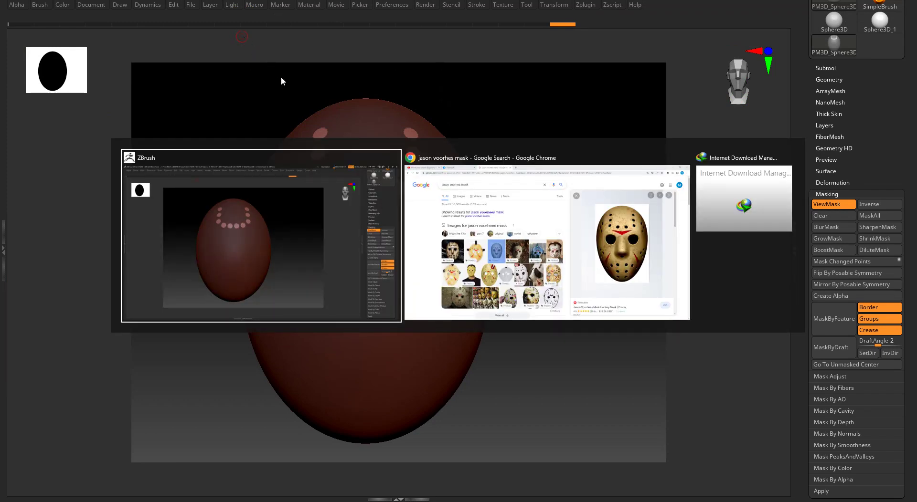
left_click(4, 233)
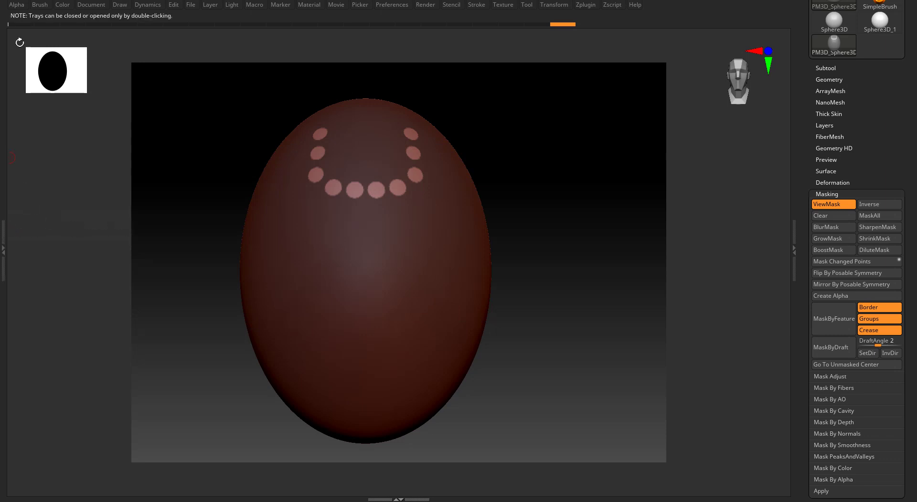
double_click(6, 260)
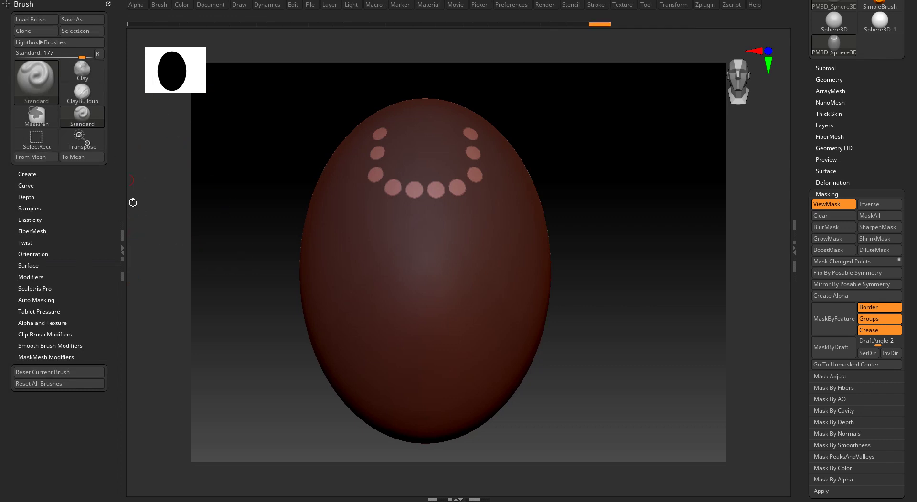
left_click(120, 245)
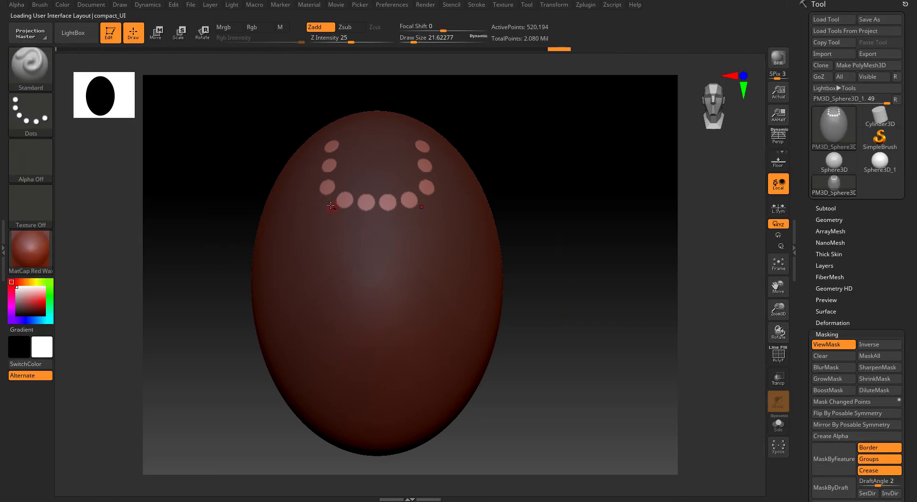
Check the mask reference in Chrome, then in ZBrush unmask three mirrored pairs of small dots along the ellipsoid's upper sides
key("alt+Tab")
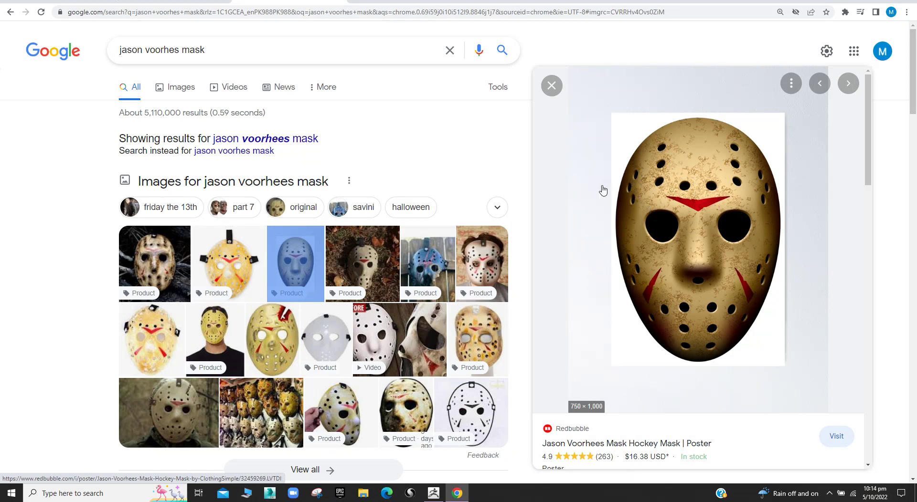
key("alt+Tab")
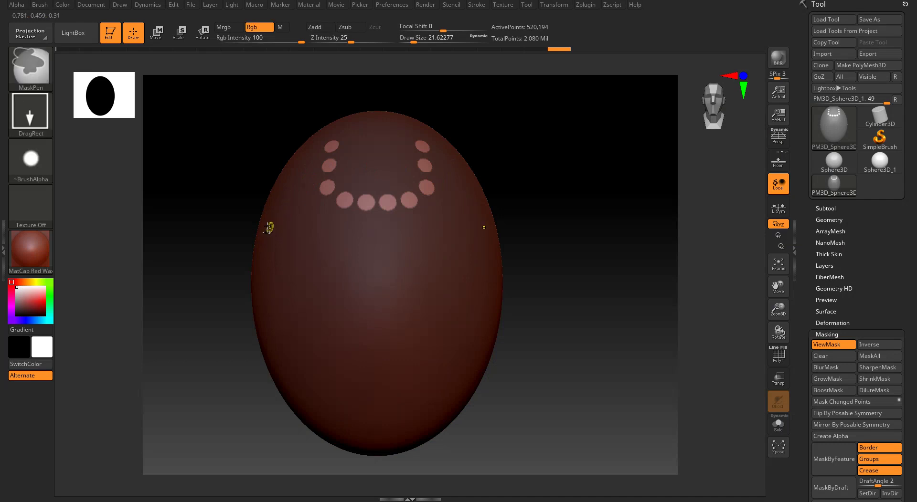
left_click_drag(267, 218, 265, 204)
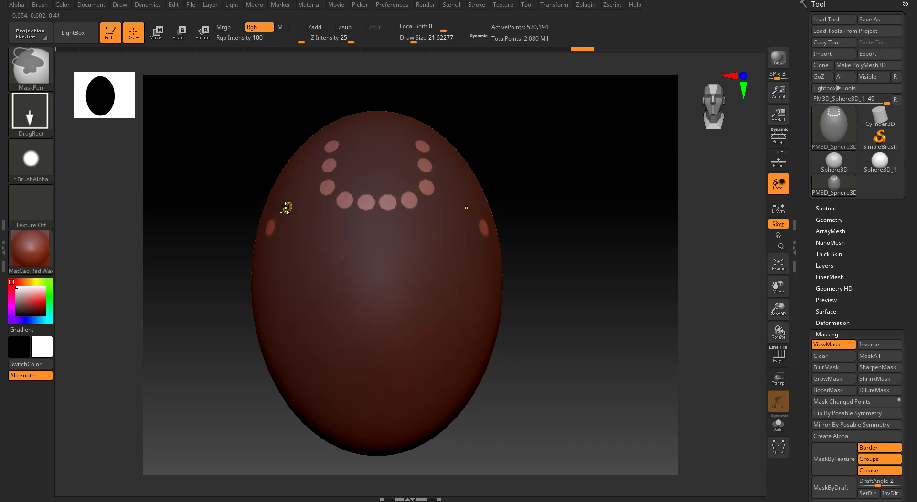
left_click_drag(287, 208, 279, 253)
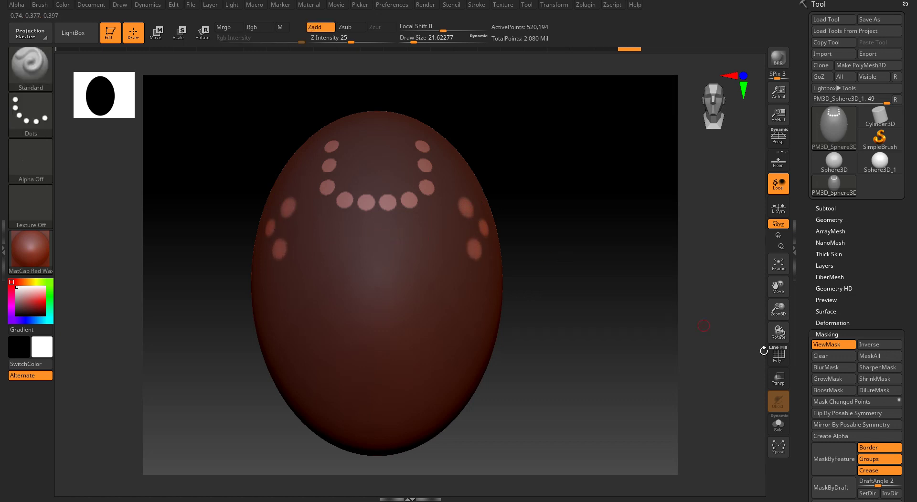
Sharpen the mask several times to crisp the edges of the upper side dots
left_click(874, 366)
left_click(874, 366)
left_click(874, 366)
left_click(873, 367)
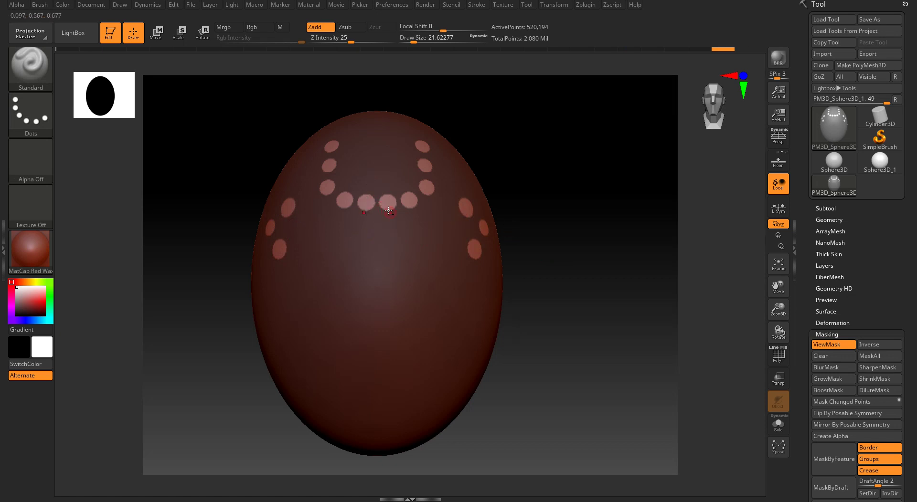
Check the eye placement on the Chrome reference, then in ZBrush unmask a mirrored pair of large round eye holes below the U-shaped row
key("alt+Tab")
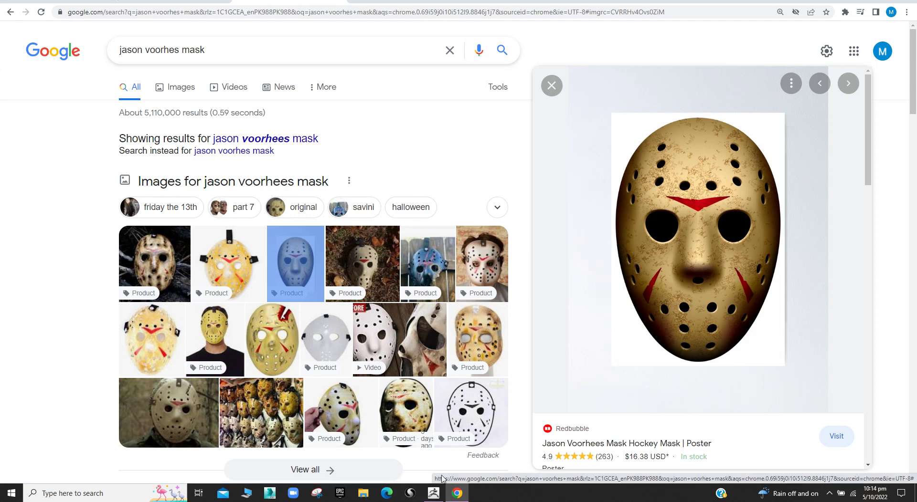
left_click(433, 493)
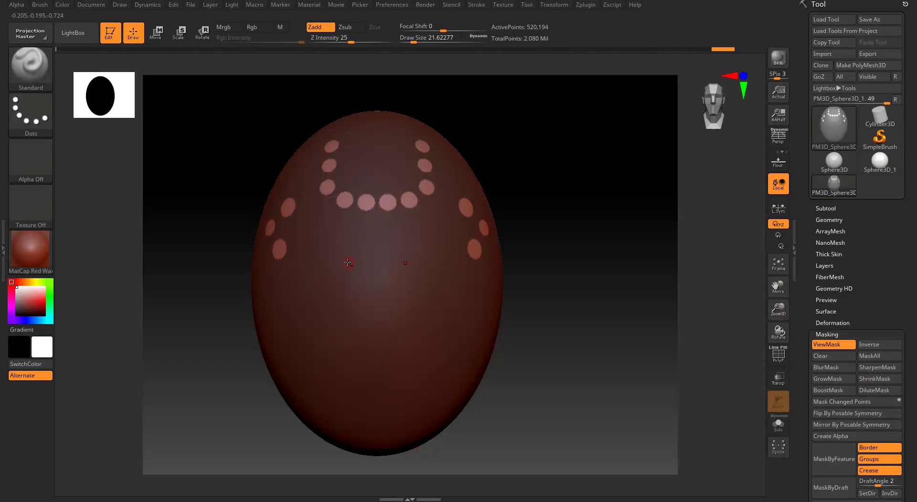
right_click_drag(348, 262, 355, 227, "alt")
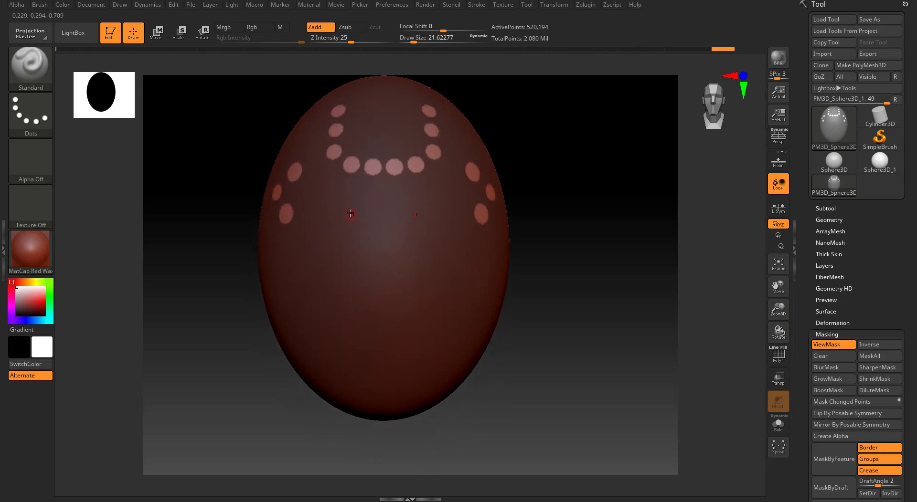
key("ctrl")
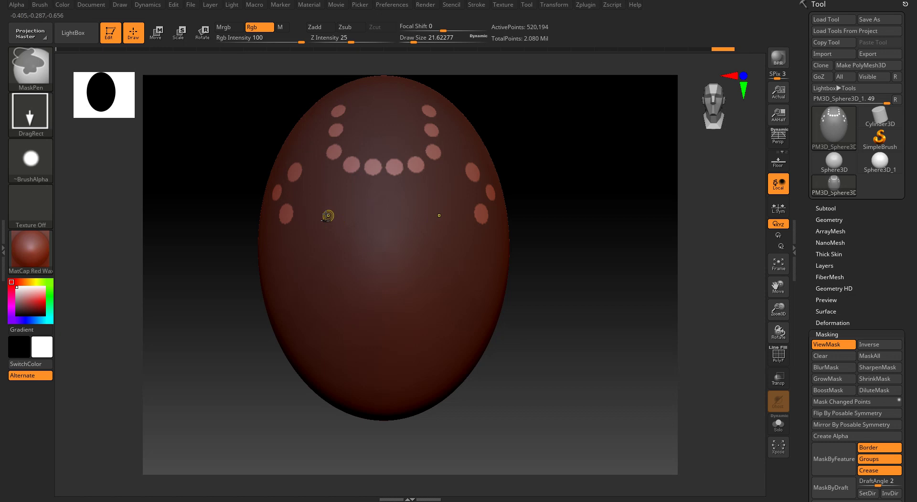
left_click_drag(336, 218, 328, 186)
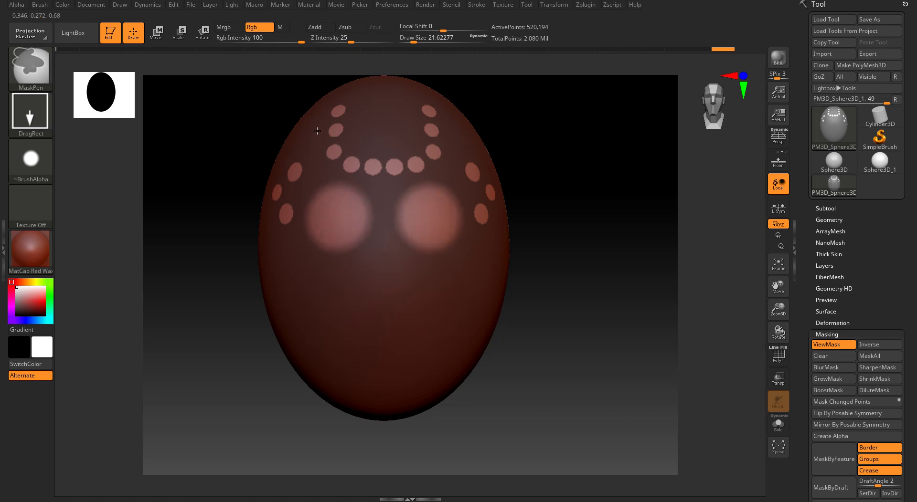
left_click_drag(317, 131, 317, 131, "ctrl")
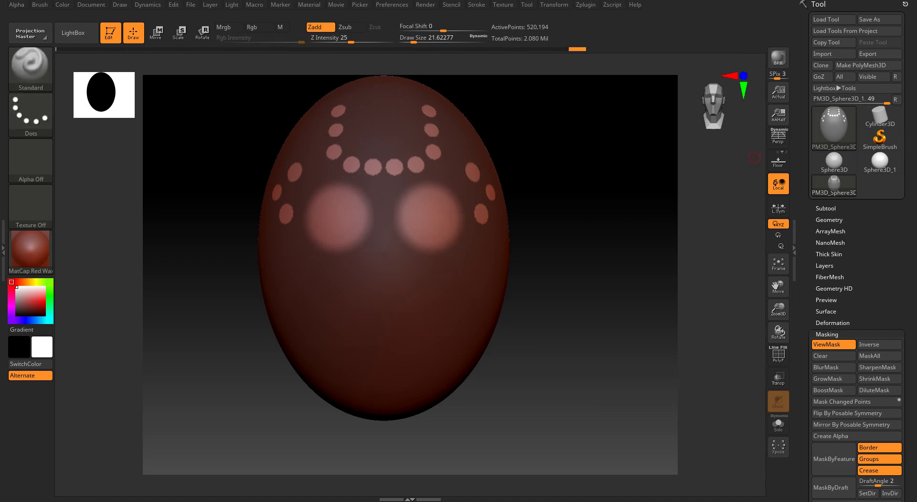
Compare the eyes with the Chrome reference, then sharpen the mask edges around the two large eye circles in ZBrush
left_click(456, 493)
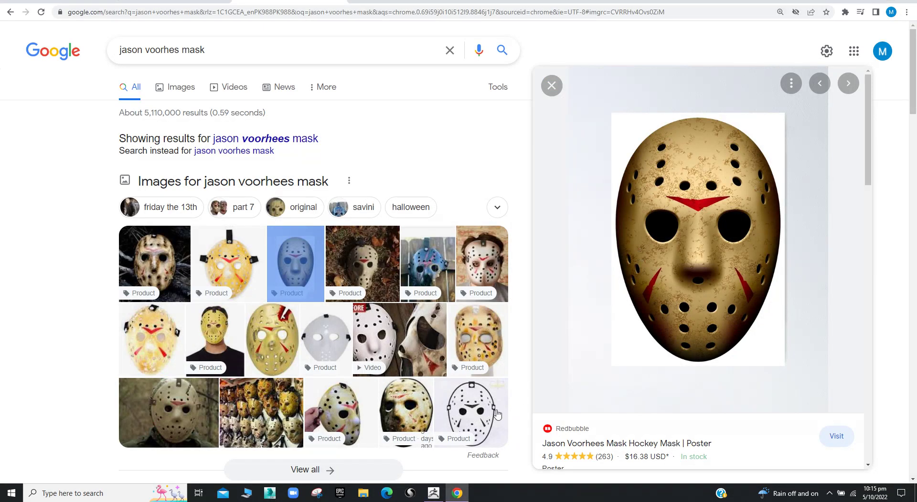
left_click(434, 493)
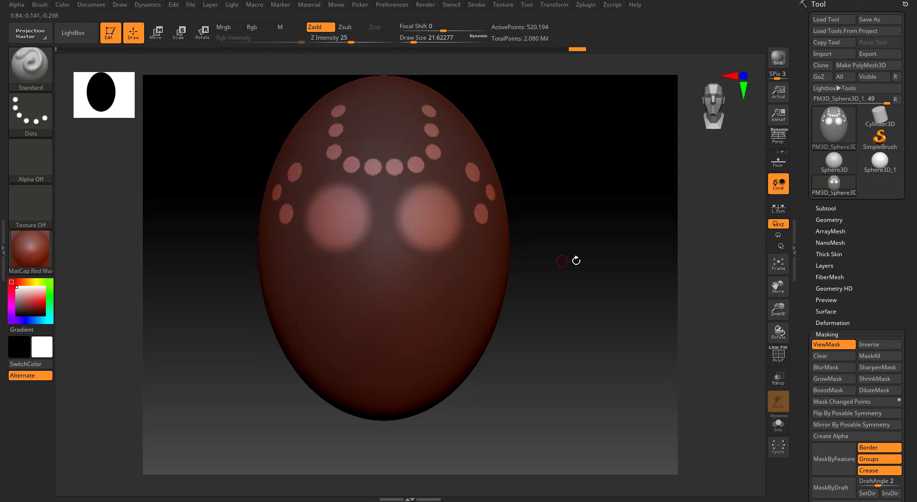
left_click(879, 367)
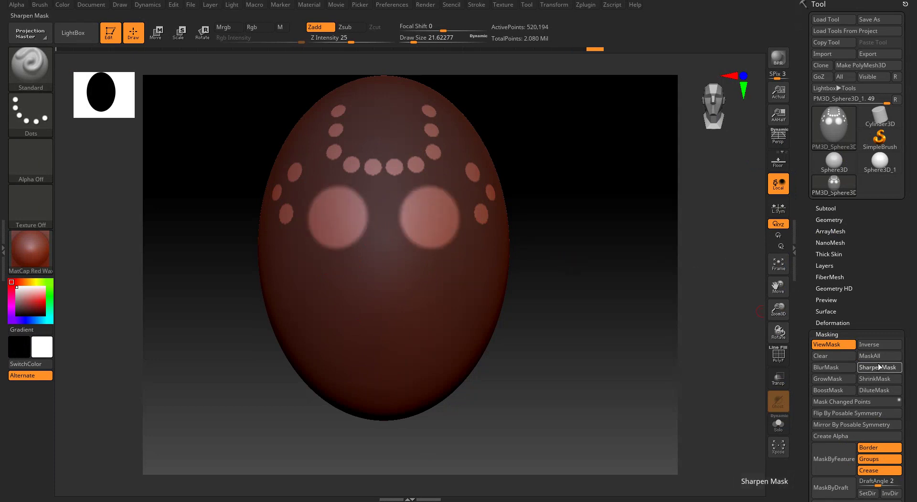
left_click(867, 378)
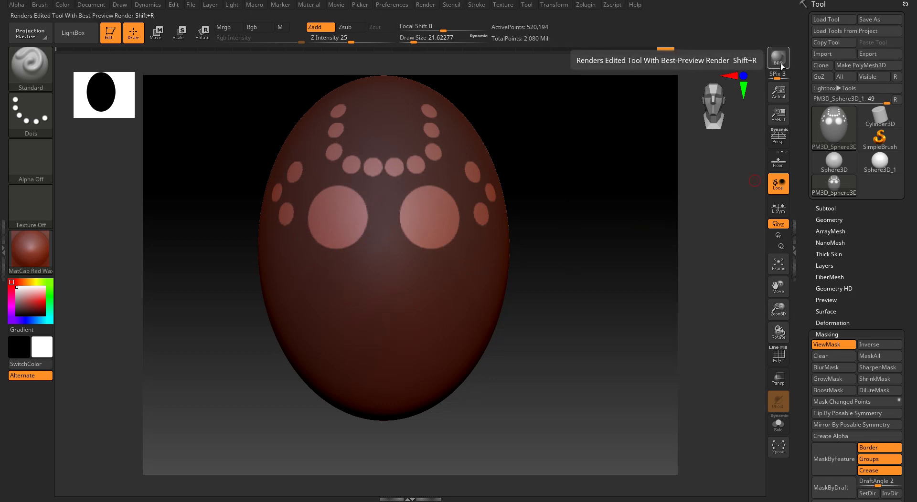
Check the Chrome reference, then in ZBrush unmask three mirrored pairs of small dots along the lower sides below the eyes and sharpen them
key("alt+Tab")
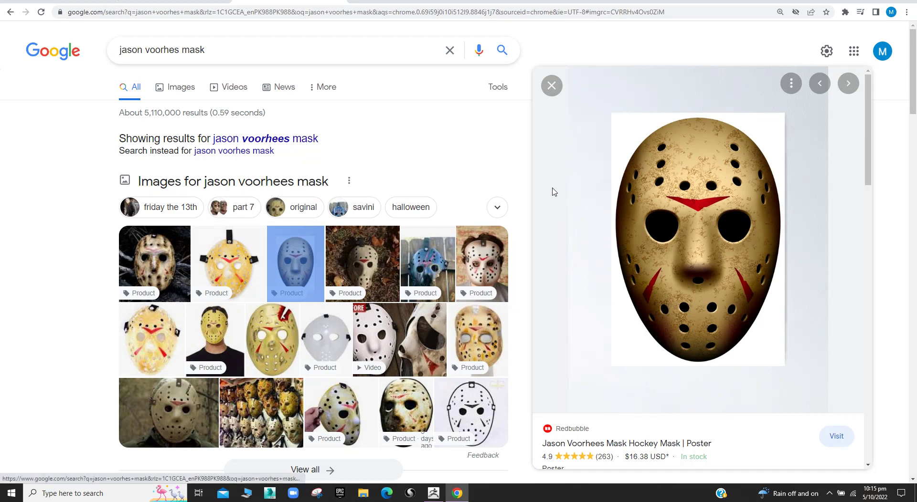
key("alt+Tab")
key("ctrl")
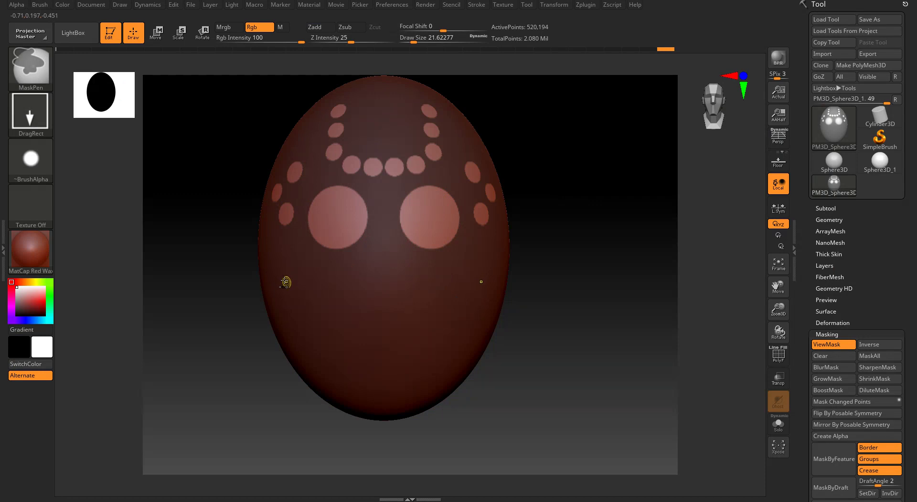
left_click_drag(287, 274, 282, 248, "ctrl")
right_click_drag(283, 253, 319, 248)
left_click_drag(253, 259, 245, 234, "ctrl")
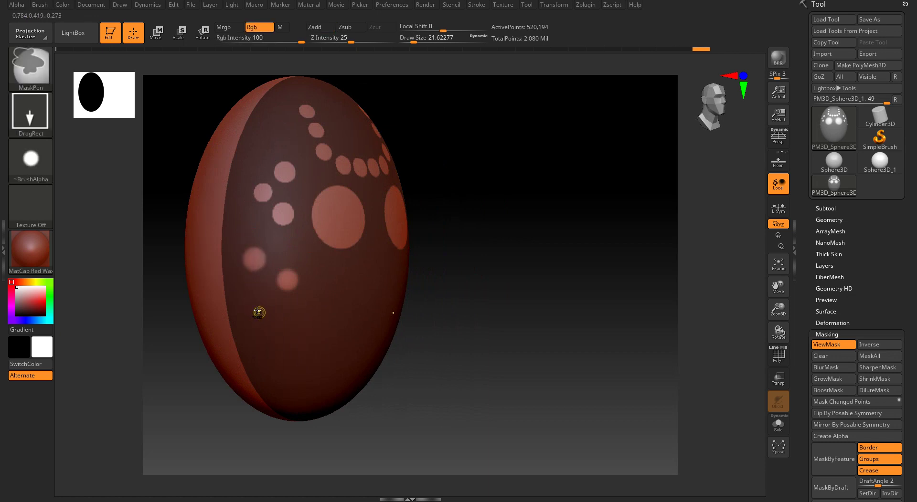
left_click_drag(258, 311, 256, 300, "ctrl")
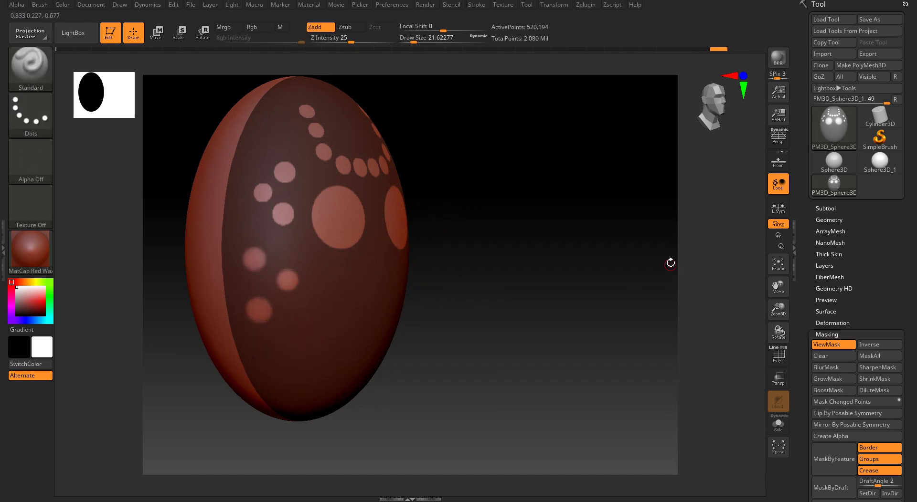
left_click(868, 368)
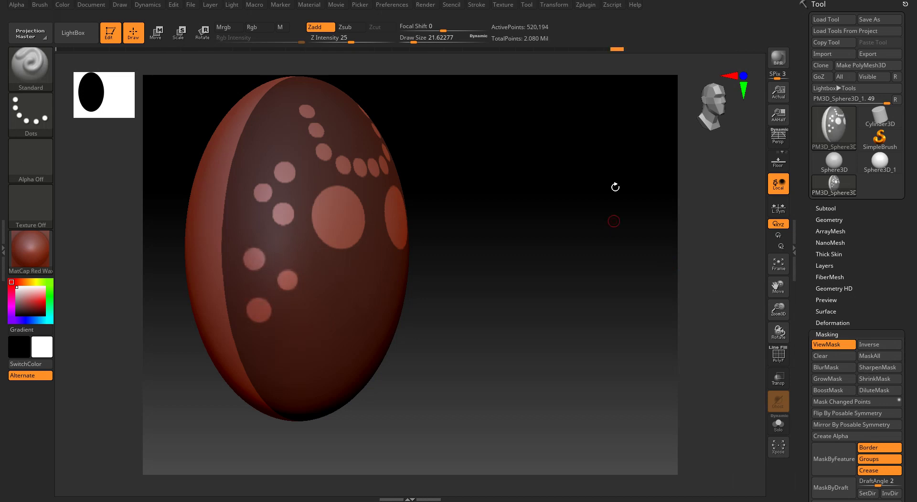
Raise the mesh to subdivision level 5 and inspect the eye holes' mask edges up close from the front
left_click_drag(614, 188, 690, 119)
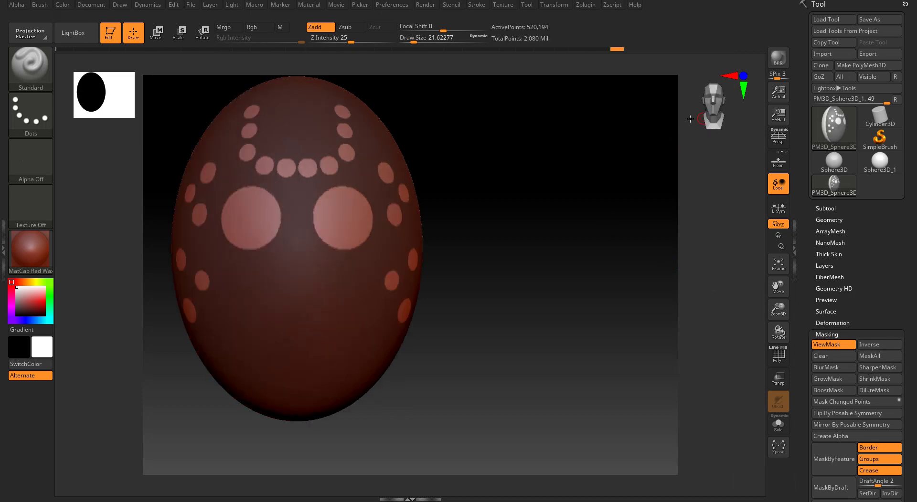
left_click(834, 220)
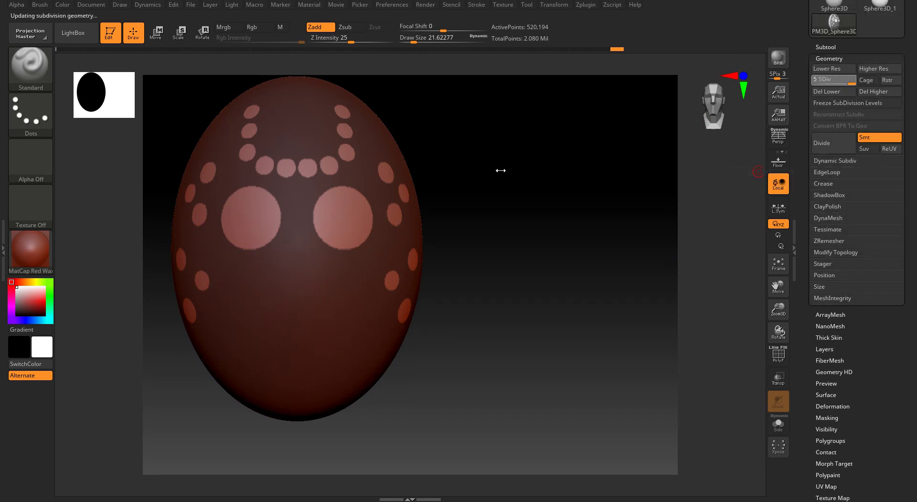
mouse_move(556, 201)
right_mouse_down("ctrl")
mouse_move(565, 205)
mouse_move(537, 188)
right_mouse_up("ctrl")
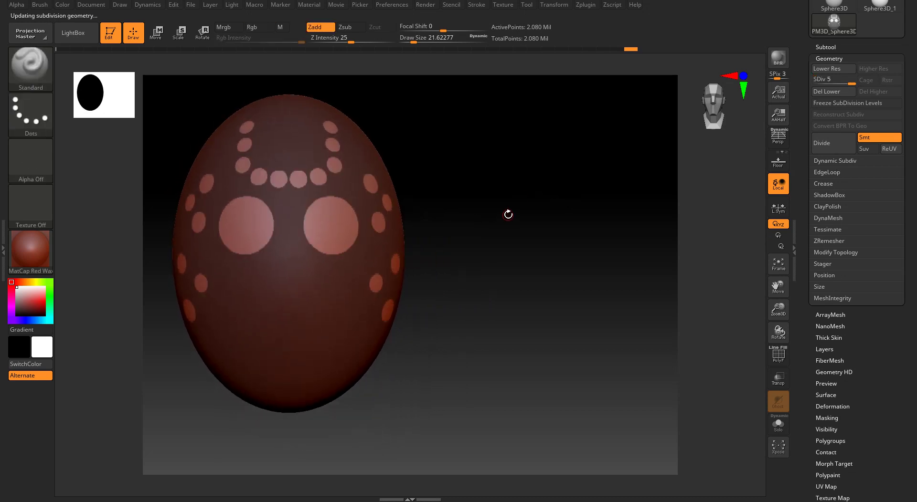
right_click_drag(488, 210, 575, 213, "alt")
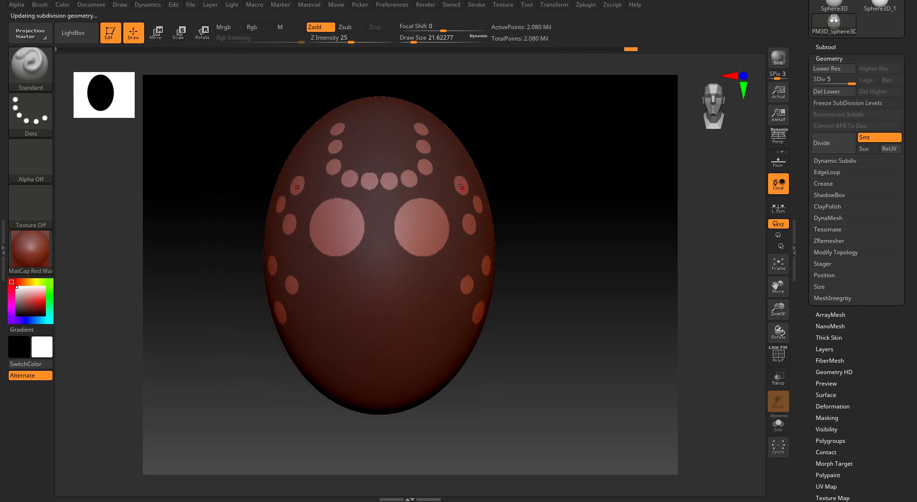
right_click_drag(355, 228, 414, 244, "ctrl")
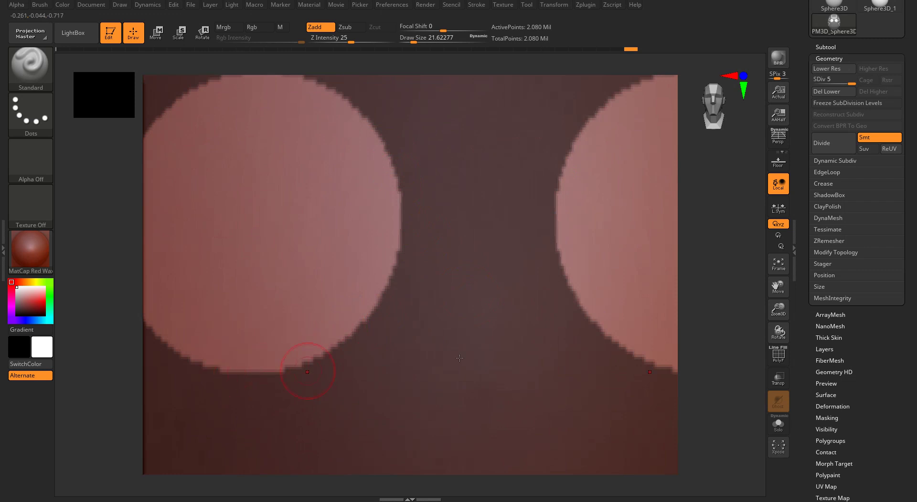
right_click_drag(575, 309, 423, 79, "ctrl")
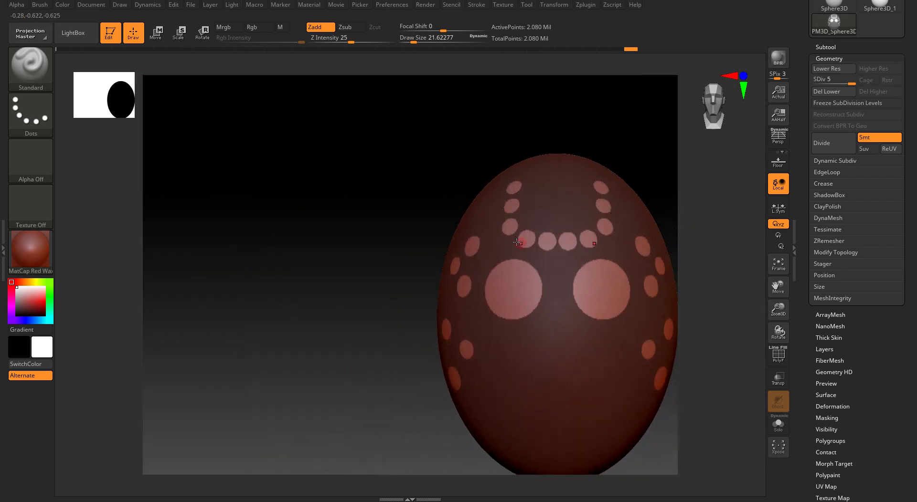
right_click_drag(518, 240, 407, 162, "alt")
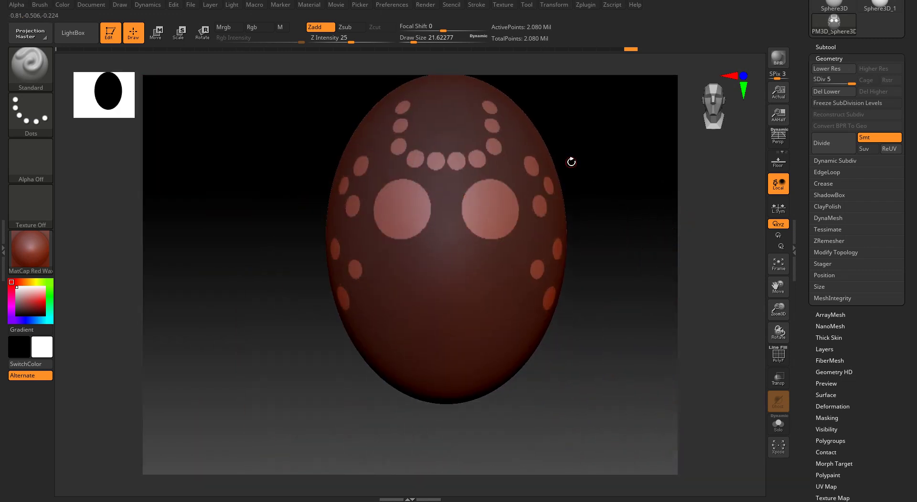
Examine the lower hole layout on the Chrome reference mask and switch back to ZBrush
key("alt+Tab")
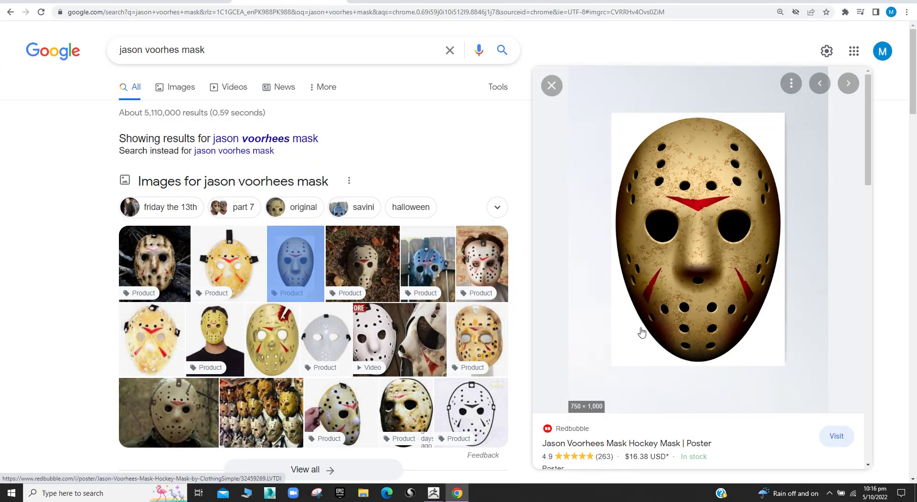
key("alt+Tab")
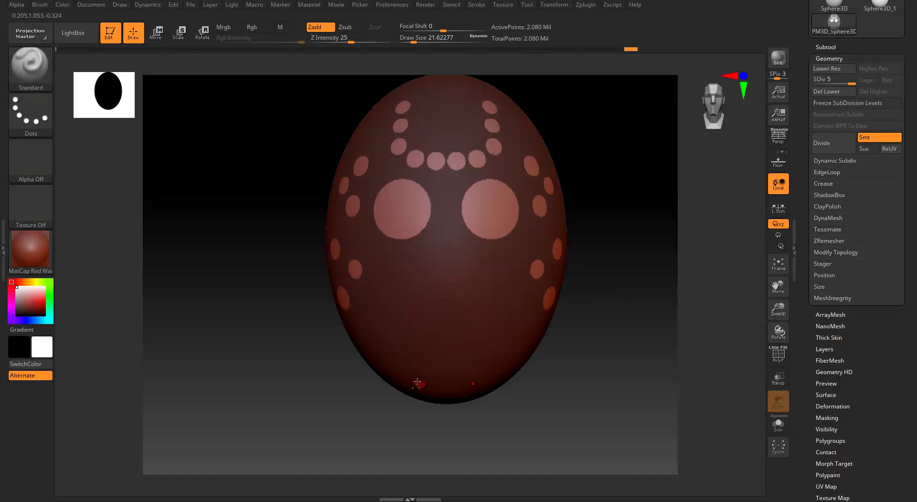
Unmask three mirrored pairs of soft dots stacked in two short vertical columns at the chin
key("ctrl")
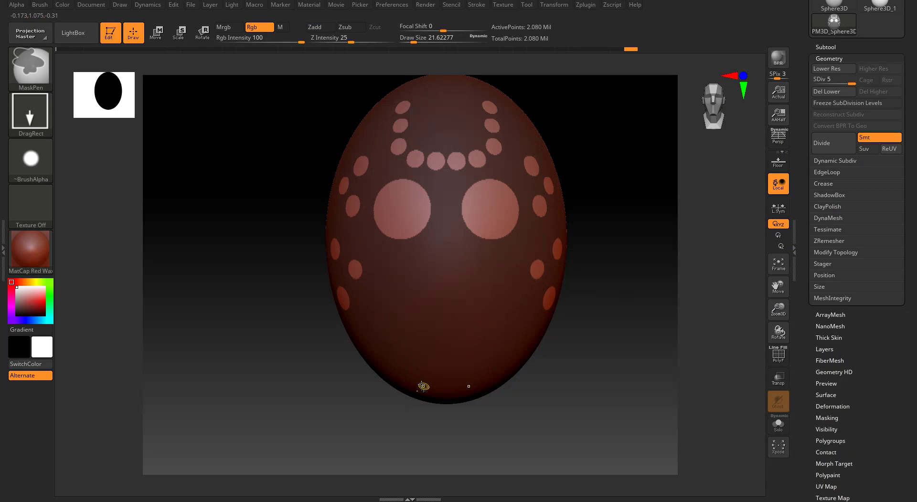
left_click_drag(418, 365, 420, 327)
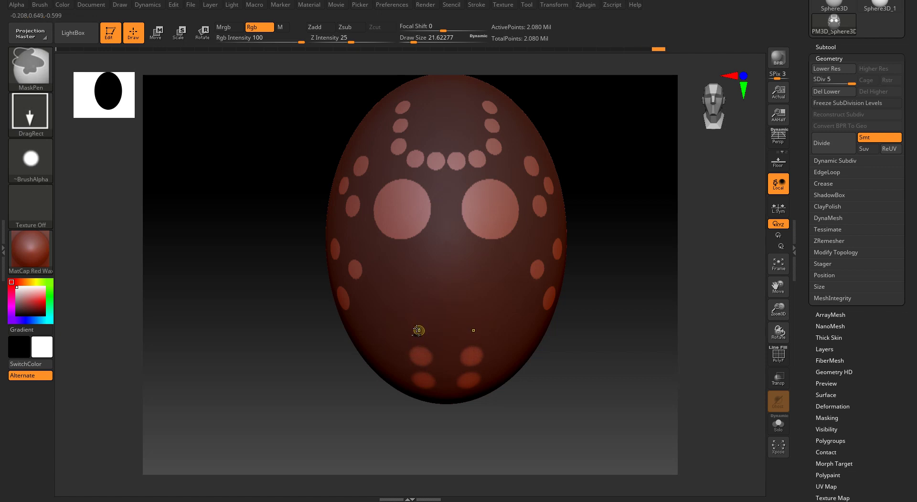
left_click_drag(417, 314, 416, 298)
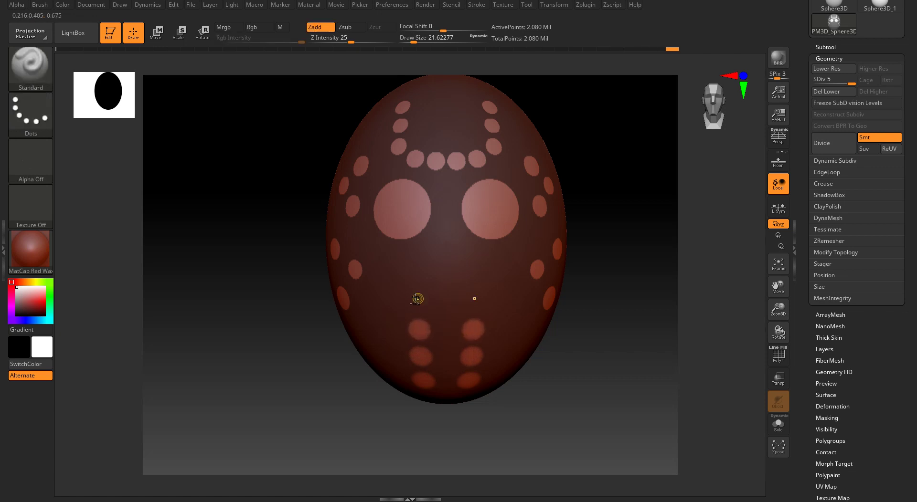
key("ctrl+z")
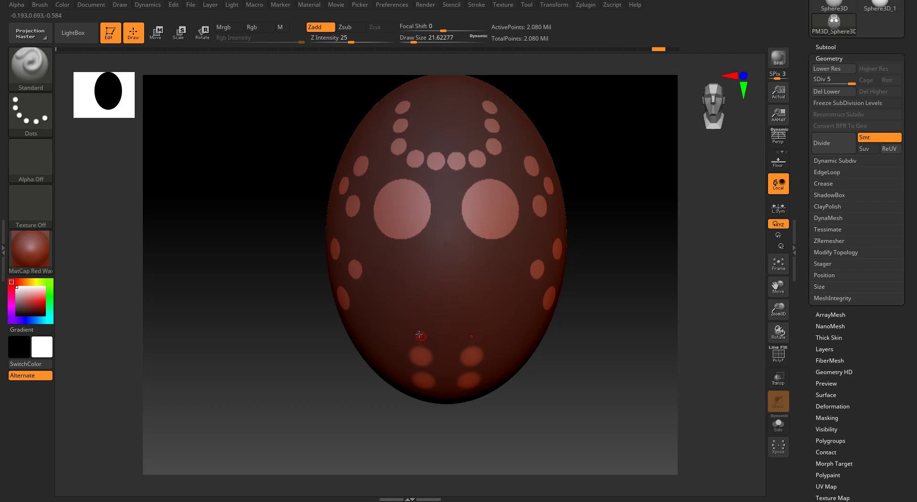
key("ctrl")
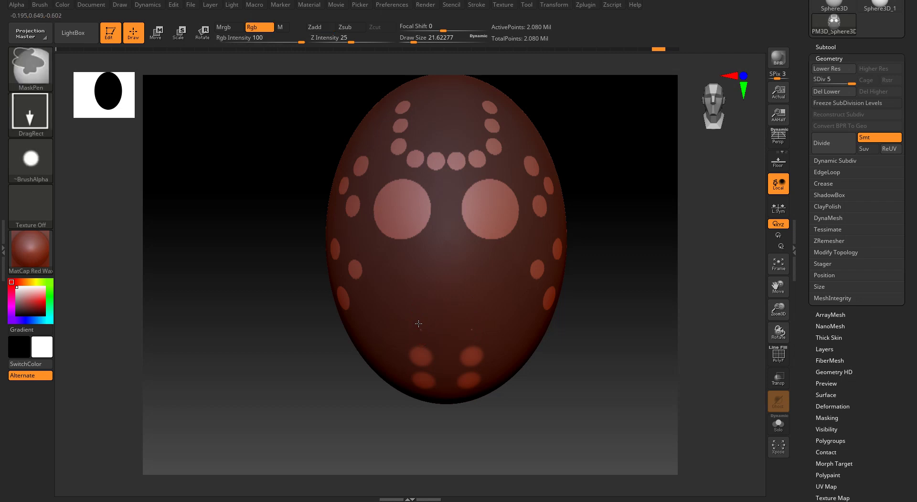
left_click_drag(419, 324, 418, 295)
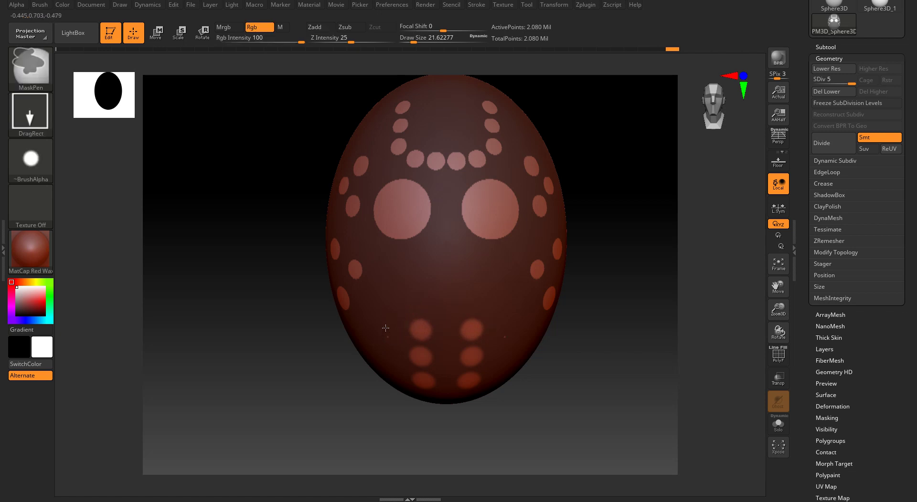
Unmask two more mirrored pairs of dots running outward from the chin columns and check their placement from the side
left_click_drag(385, 328, 381, 303)
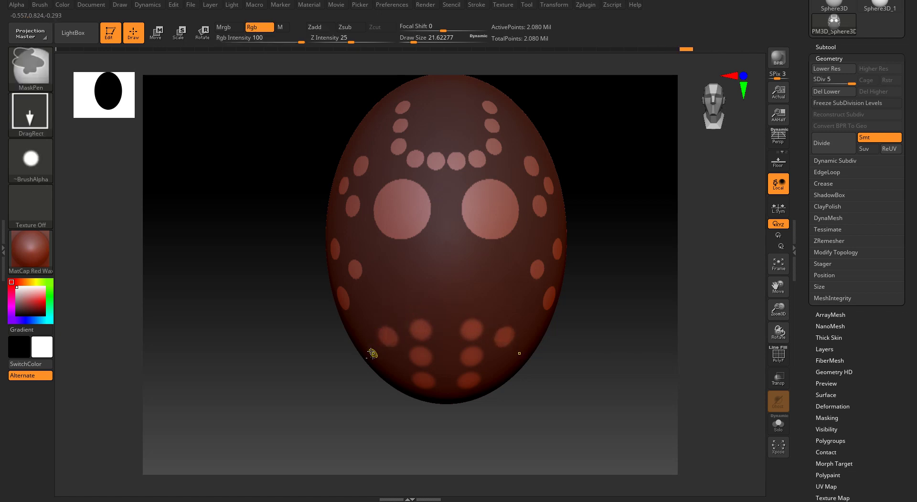
left_click_drag(372, 356, 368, 322)
right_click_drag(369, 323, 409, 311)
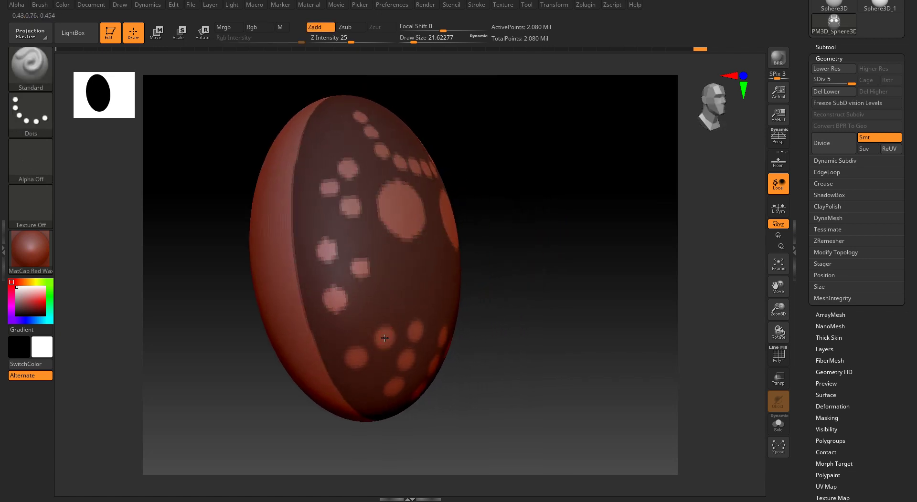
right_click_drag(385, 339, 343, 345)
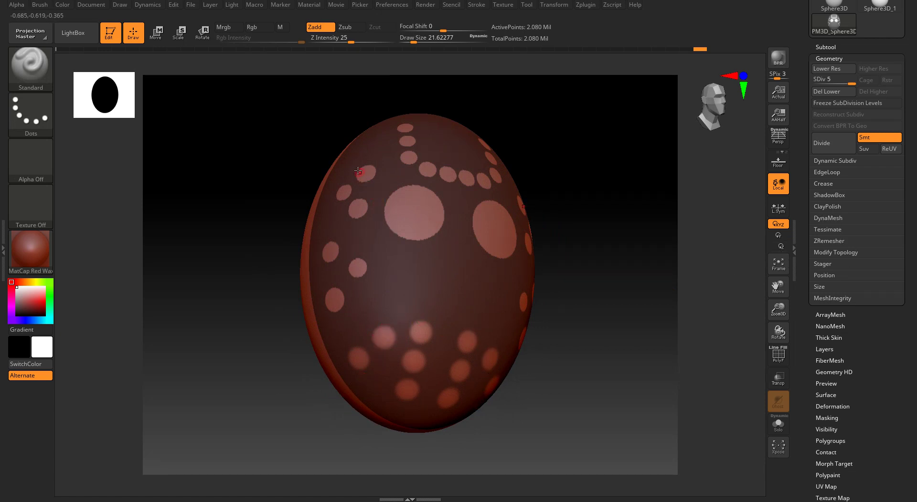
right_click_drag(358, 171, 365, 247)
right_click_drag(558, 340, 285, 204)
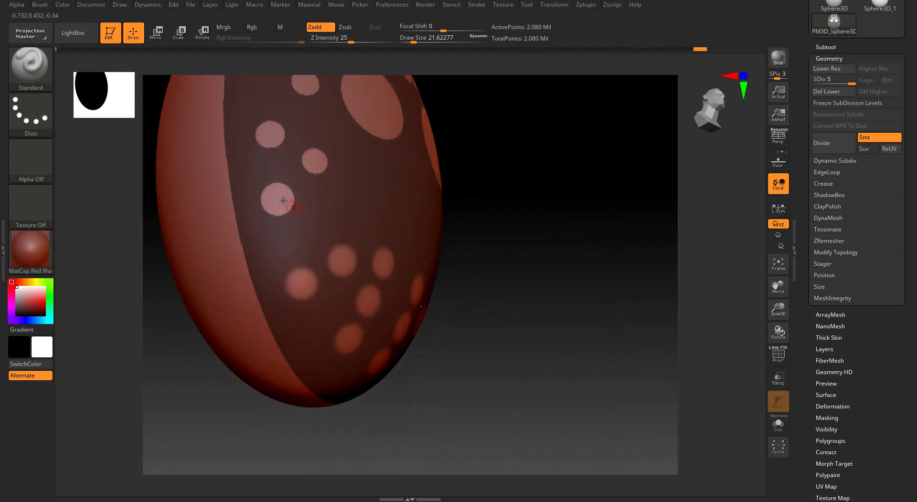
Sharpen the mask edges around the new chin dots
left_click_drag(709, 118, 697, 125)
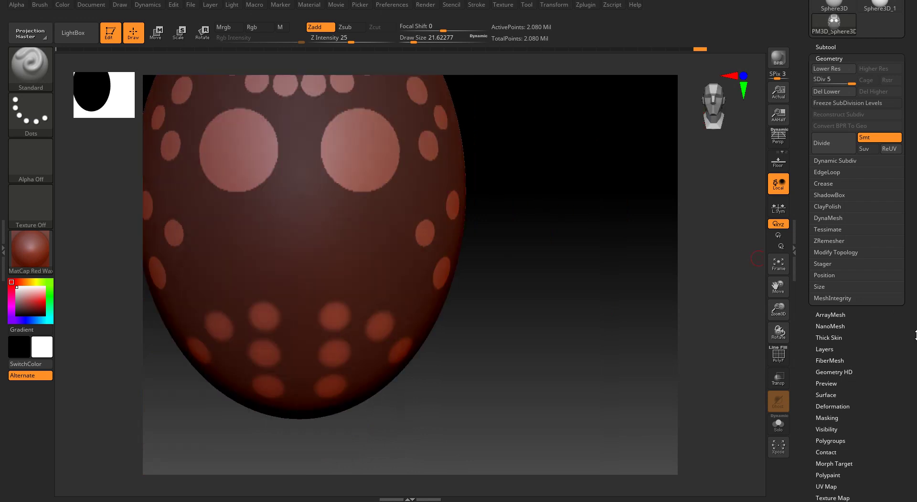
scroll(906, 330, "down", 4)
scroll(824, 335, "down", 4)
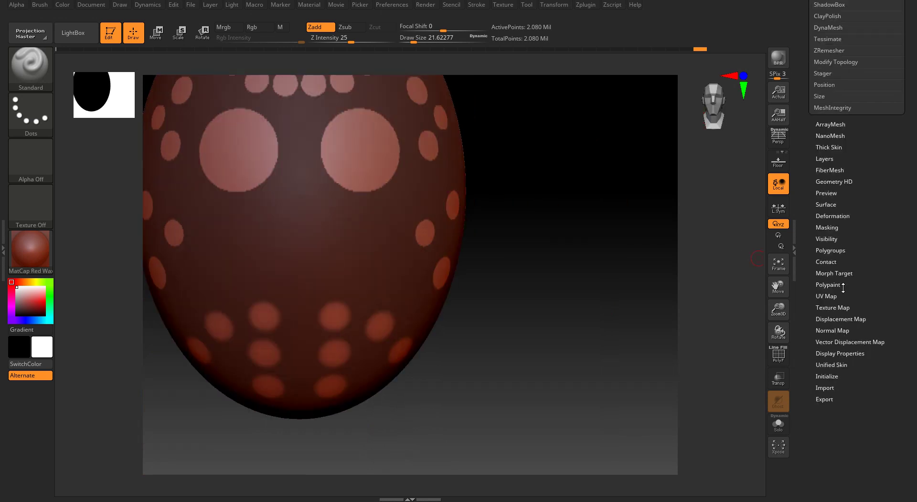
left_click(831, 228)
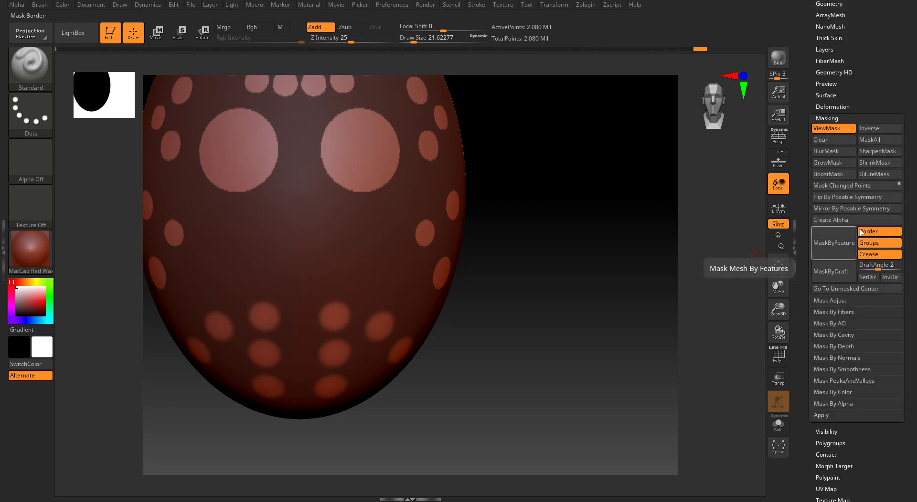
left_click(867, 155)
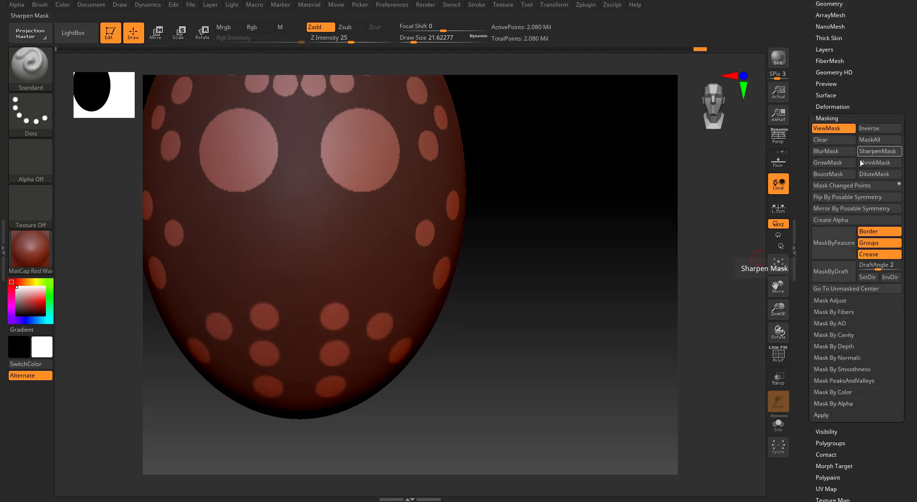
Inspect the dots' edges up close from the front and side, and shrink the mask once
mouse_move(286, 233)
right_mouse_down("ctrl")
mouse_move(348, 320)
mouse_move(386, 263)
right_mouse_up("ctrl")
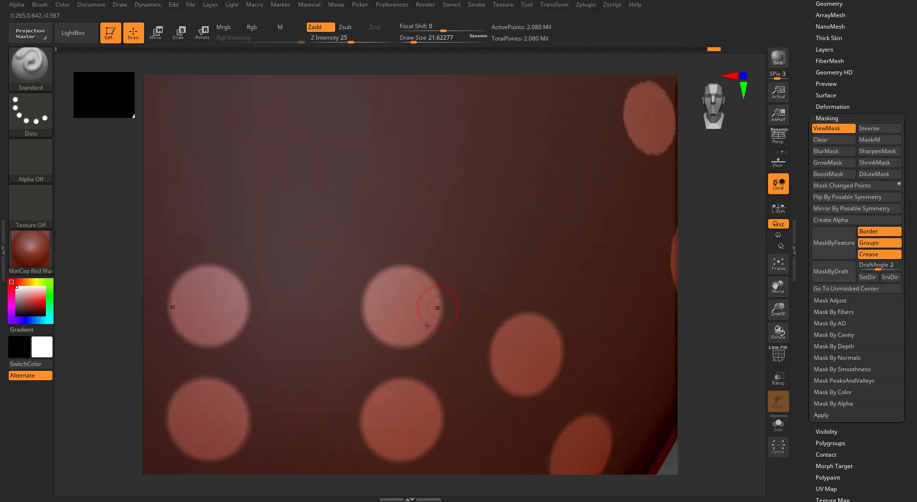
right_click_drag(560, 182, 433, 291, "alt")
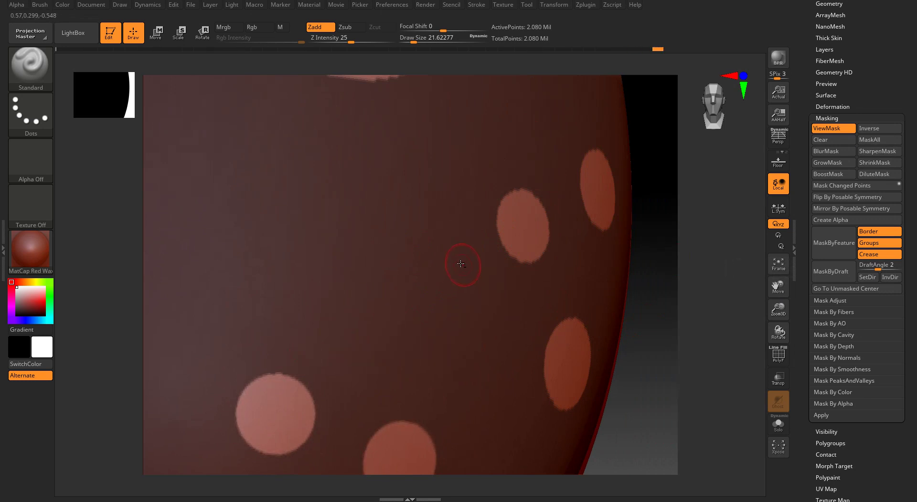
right_click_drag(460, 264, 422, 224, "ctrl")
right_click_drag(350, 333, 430, 310)
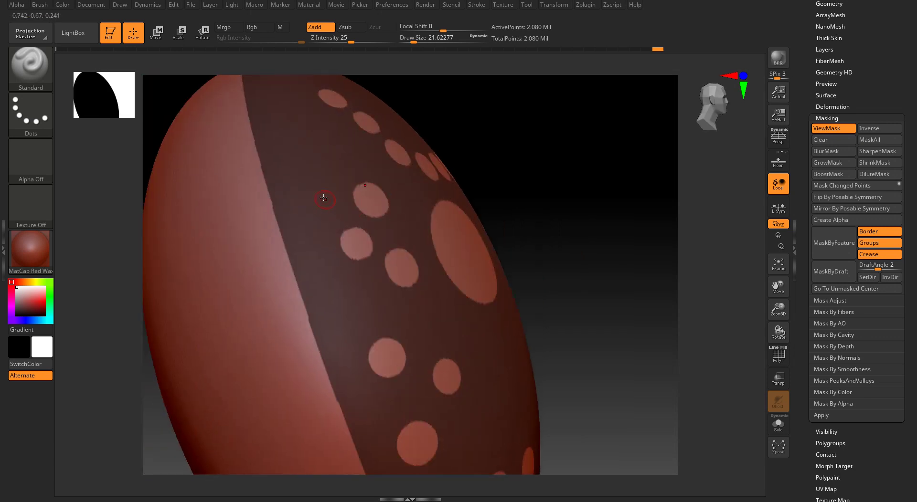
right_click_drag(323, 199, 375, 243, "ctrl")
right_click_drag(462, 228, 475, 230)
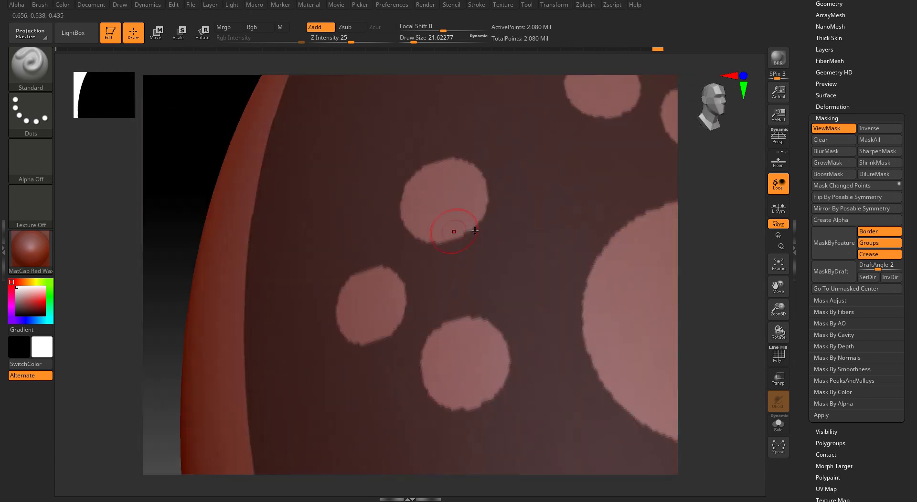
left_click(880, 168)
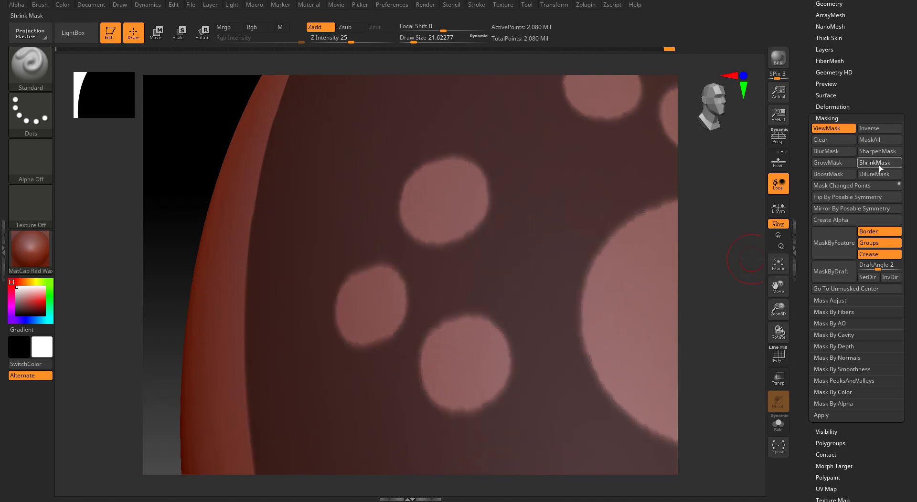
key("ctrl+z")
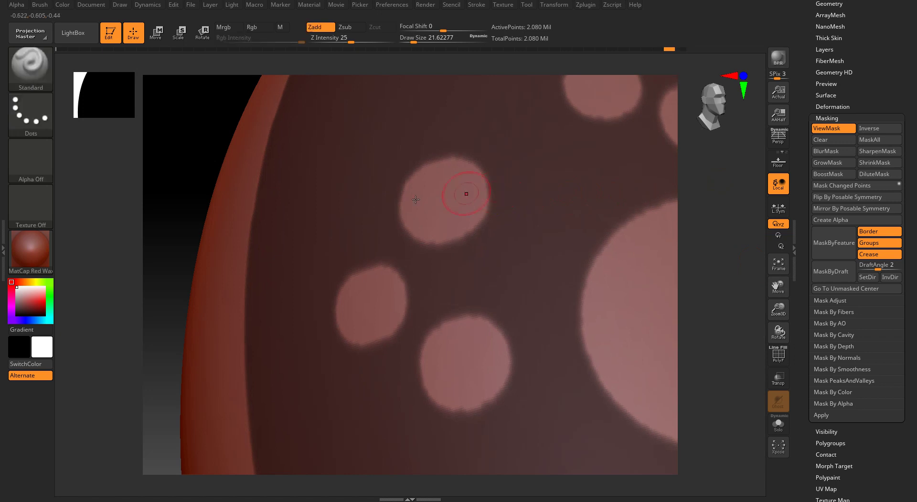
right_click_drag(430, 225, 587, 155, "ctrl")
right_click_drag(713, 113, 272, 253)
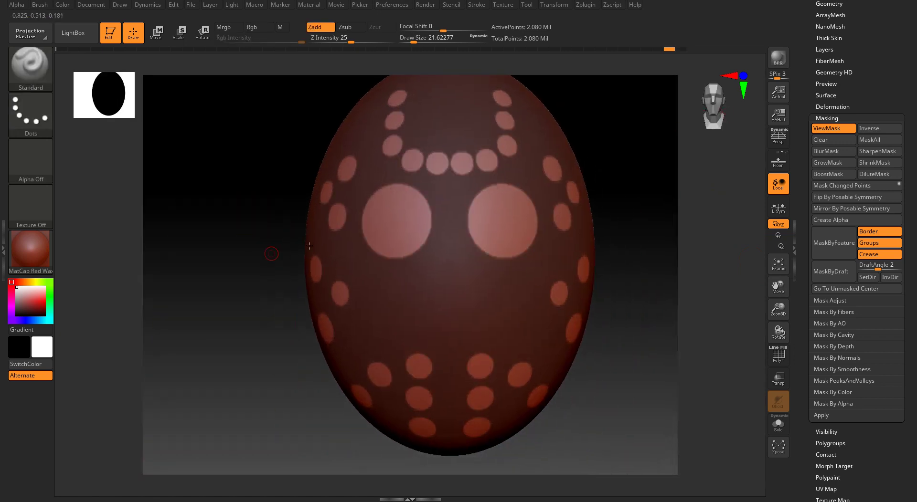
Compare the full hole layout with the Chrome reference mask, then view the ZBrush egg from the side and front
left_click(451, 179)
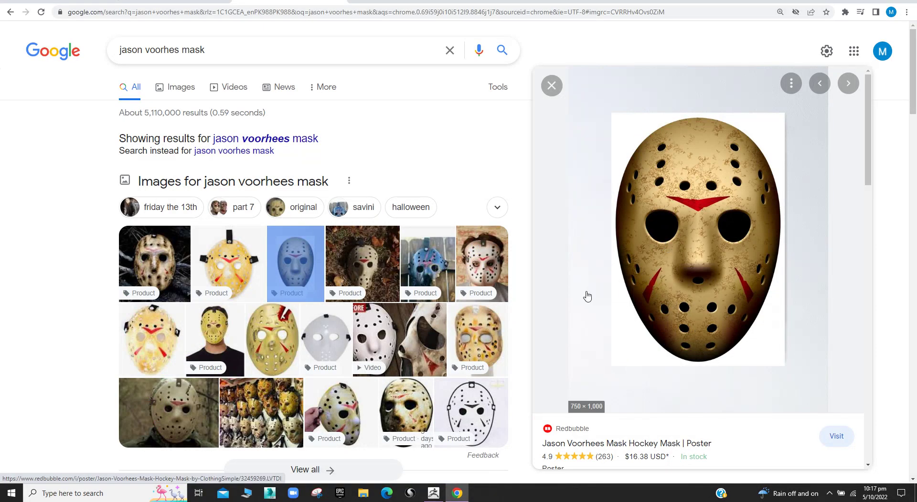
left_click(433, 493)
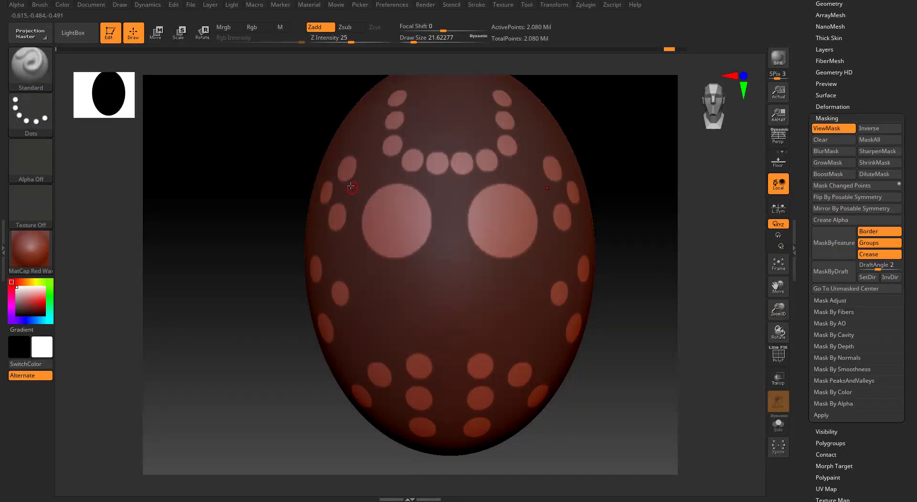
right_click_drag(351, 187, 370, 166, "ctrl")
right_click_drag(424, 200, 465, 153, "alt")
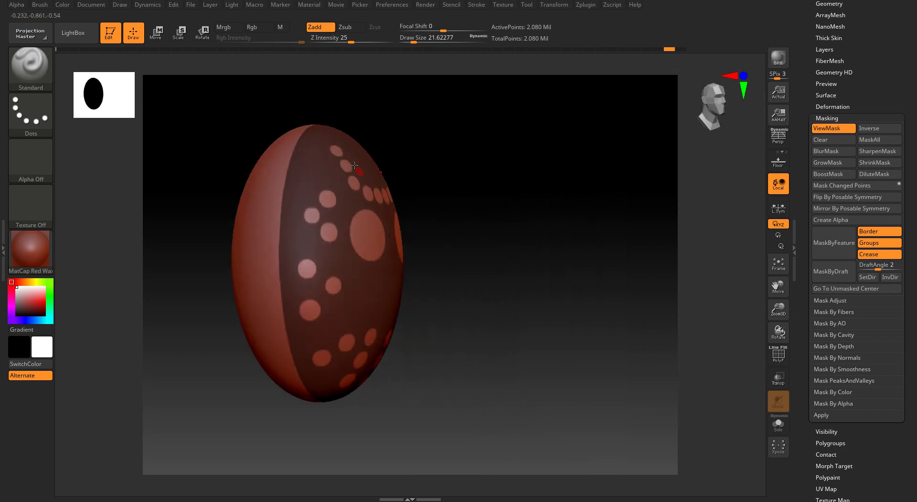
left_click(718, 105)
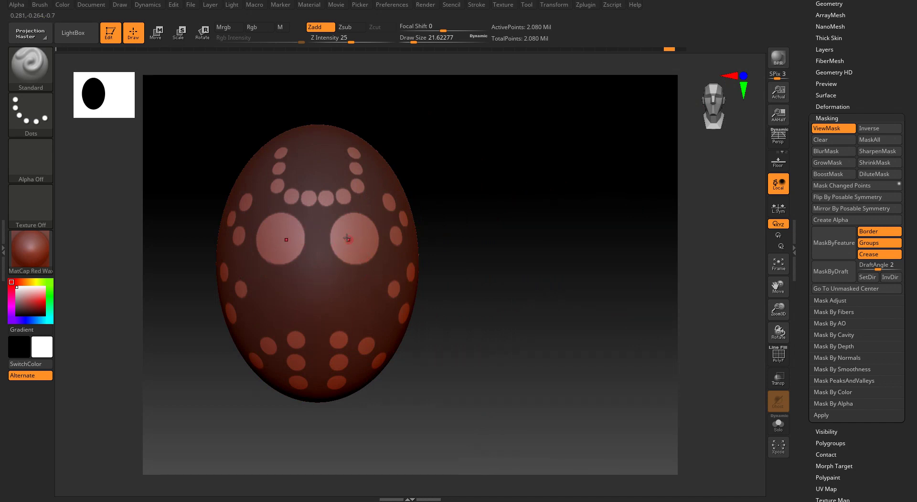
Extract the masked area as a double-sided shell with smoothness 5 and thickness 0.02, and accept it as a new subtool
left_click_drag(912, 41, 912, 96)
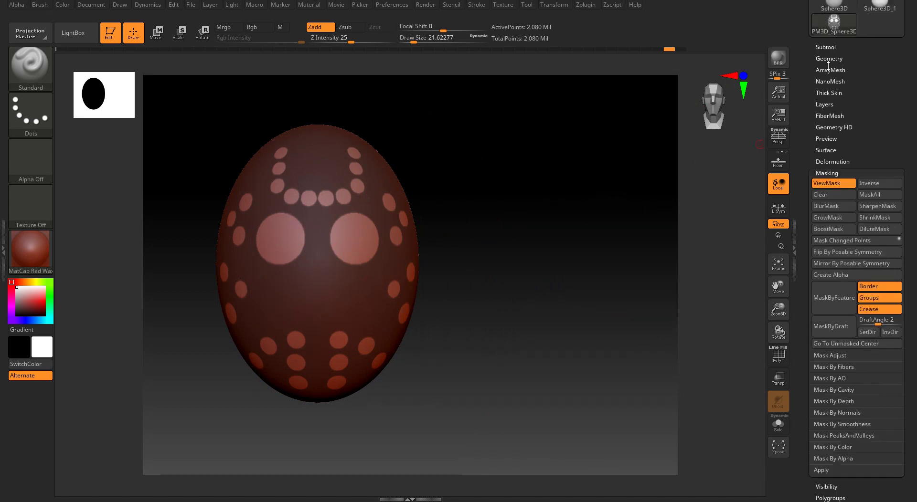
left_click(818, 48)
left_click_drag(911, 308, 910, 276)
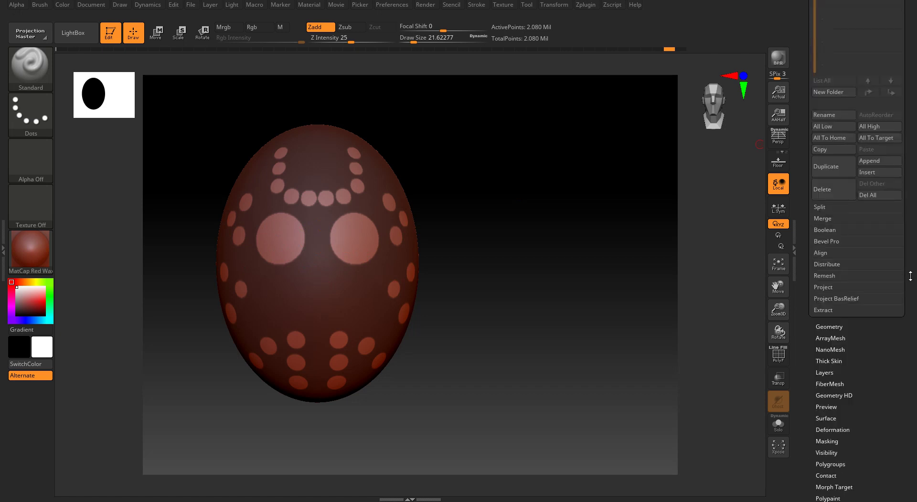
left_click(823, 310)
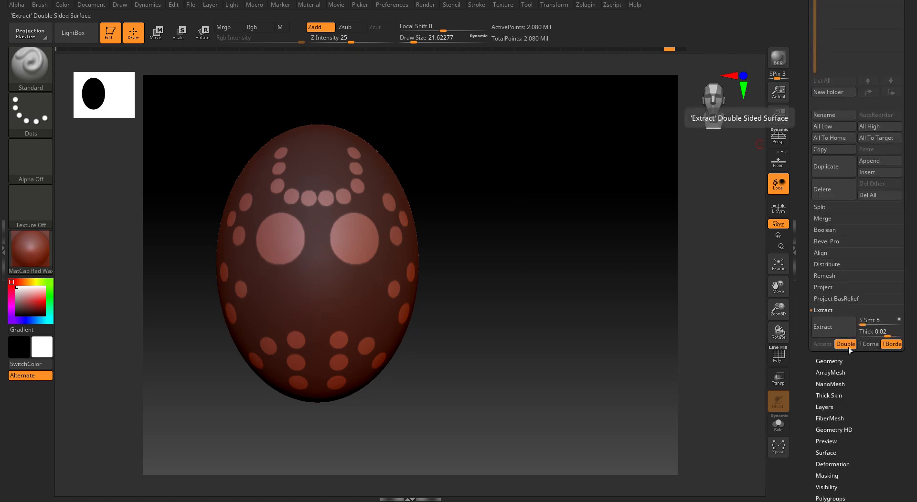
left_click(839, 335)
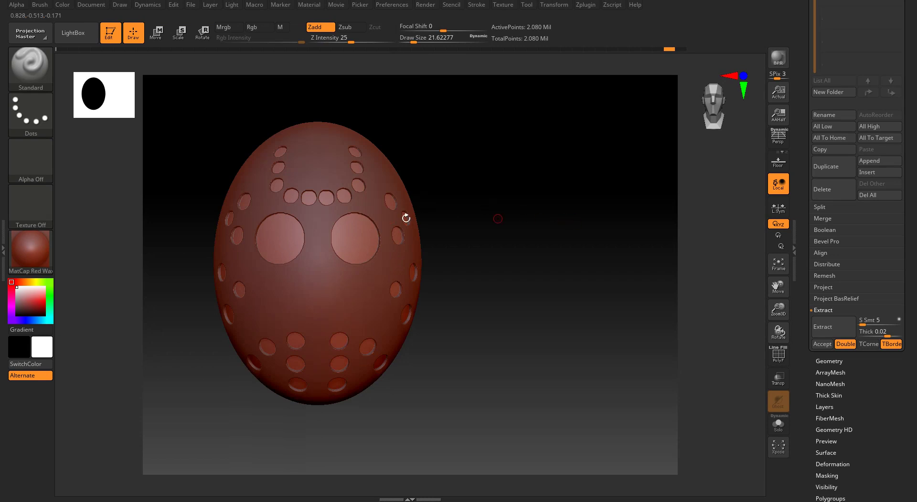
left_click(822, 343)
Hide the original PM3D_Sphere3D_1 subtool and leave only the extracted shell visible
left_click_drag(554, 292, 540, 225)
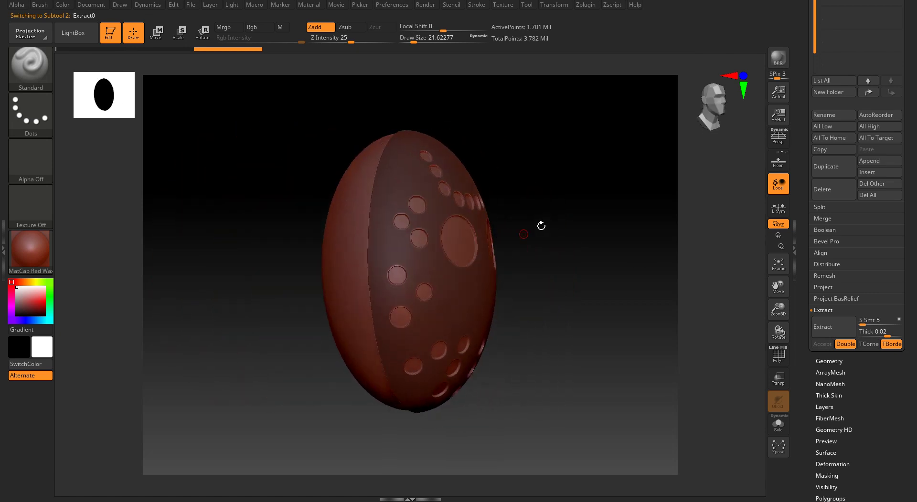
left_click(702, 112)
scroll(881, 113, "up", 7)
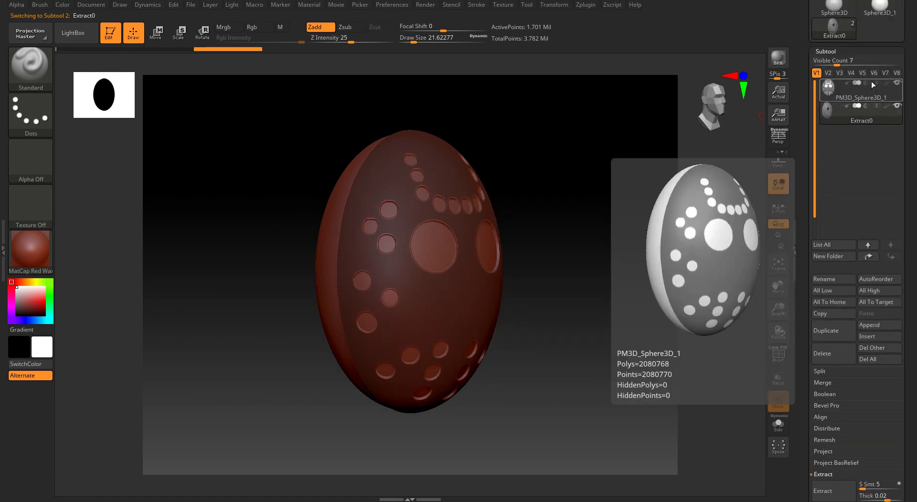
left_click(845, 89)
left_click(899, 85)
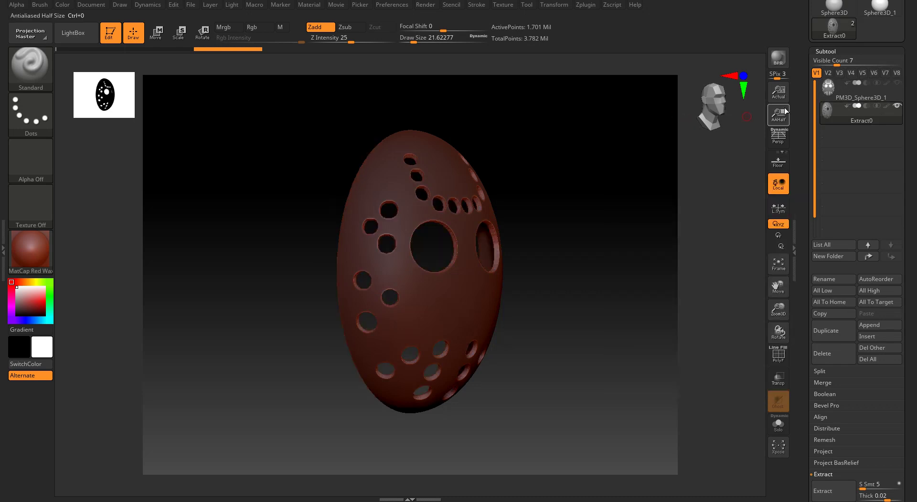
Examine the extracted mask shell from behind, from the side and from the front
left_click(730, 103)
left_click(731, 103)
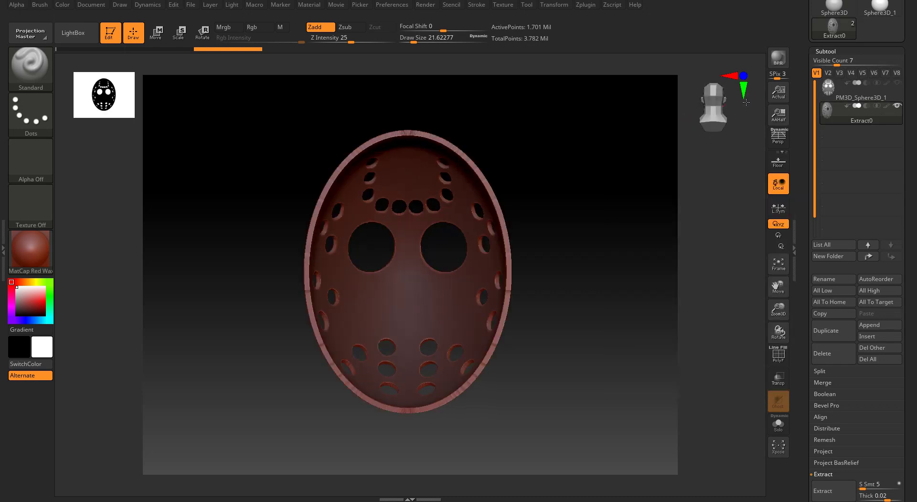
left_click_drag(745, 102, 744, 113)
left_click(743, 102)
left_click(718, 101)
left_click(708, 101)
left_click(703, 76)
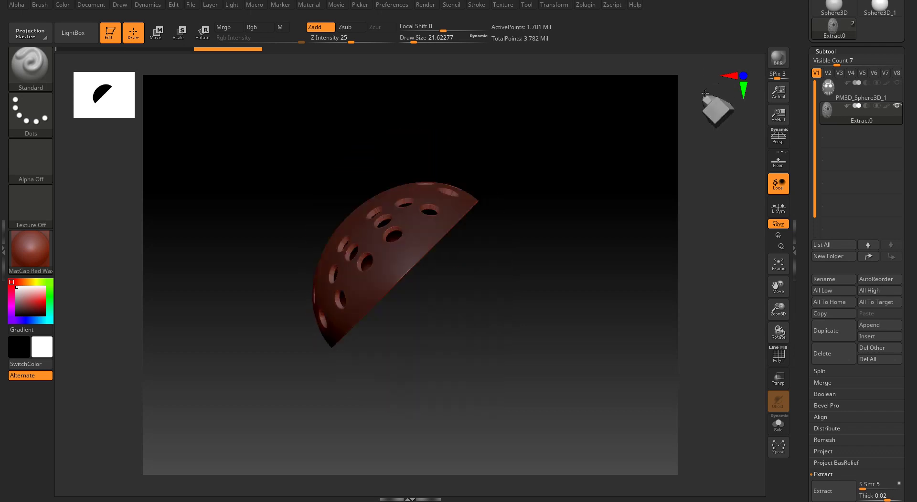
left_click(705, 93)
scroll(867, 252, "down", 2)
scroll(866, 248, "down", 2)
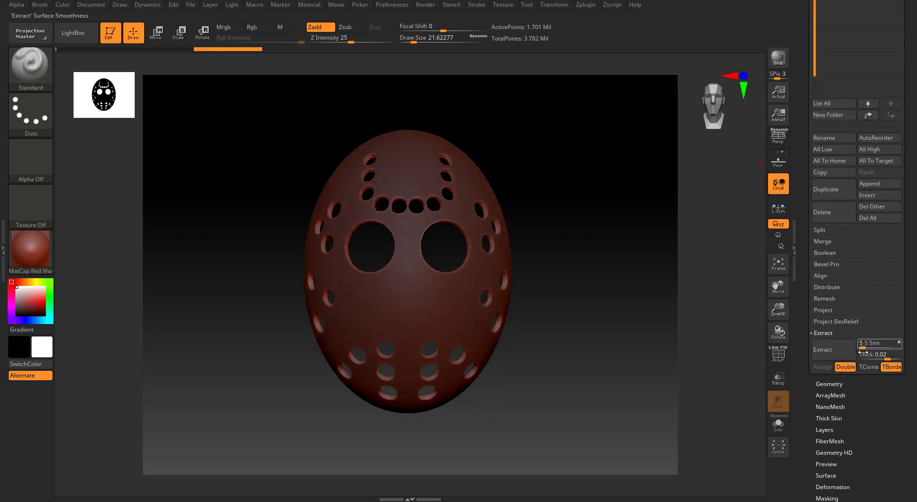
Examine the extracted shell's outer rim and vent hole edges up close from behind and from the front
right_click_drag(473, 235, 613, 218)
right_click_drag(489, 119, 449, 183, "alt")
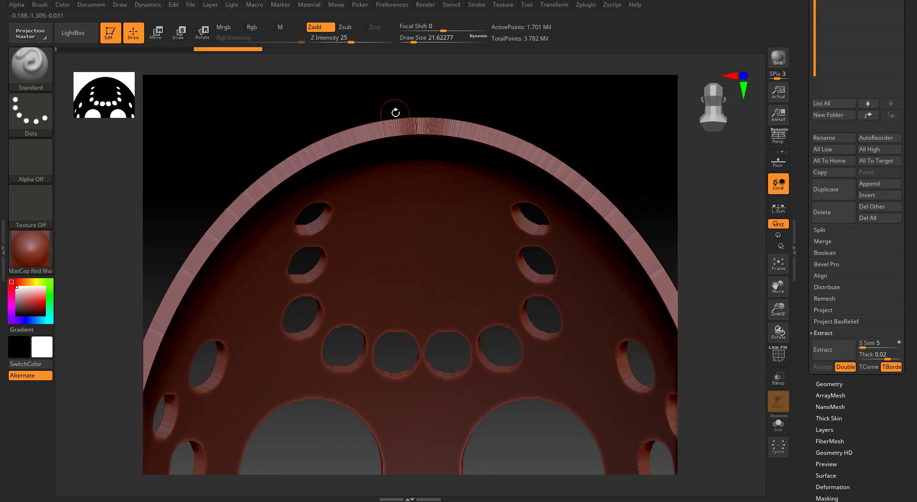
right_click_drag(395, 112, 381, 146, "ctrl")
right_click_drag(488, 130, 437, 109)
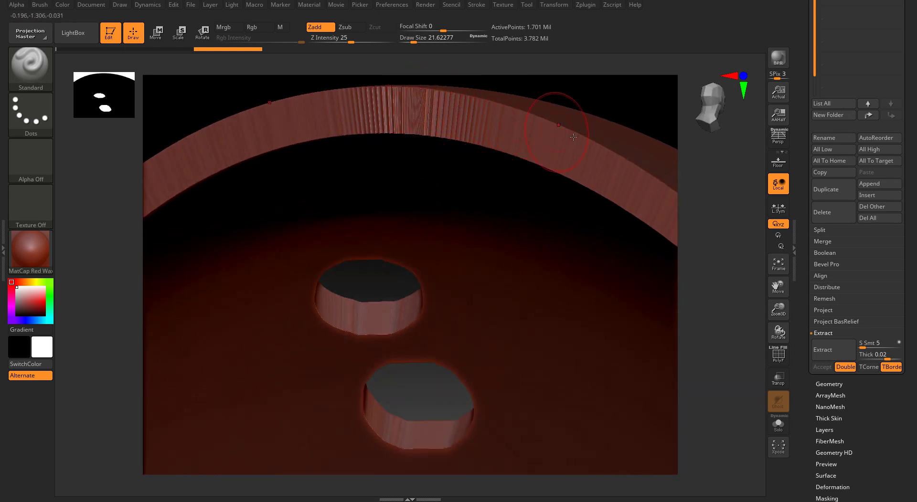
mouse_move(388, 269)
right_mouse_down()
mouse_move(402, 224)
mouse_move(409, 256)
mouse_move(442, 280)
mouse_move(583, 236)
mouse_move(454, 201)
mouse_move(415, 209)
mouse_move(424, 224)
mouse_move(401, 179)
right_mouse_up()
mouse_move(392, 145)
left_mouse_down("shift")
mouse_move(432, 131)
mouse_move(490, 153)
left_mouse_up("shift")
mouse_move(526, 245)
left_mouse_down("shift")
mouse_move(413, 217)
mouse_move(409, 165)
mouse_move(474, 201)
mouse_move(456, 263)
left_mouse_up("shift")
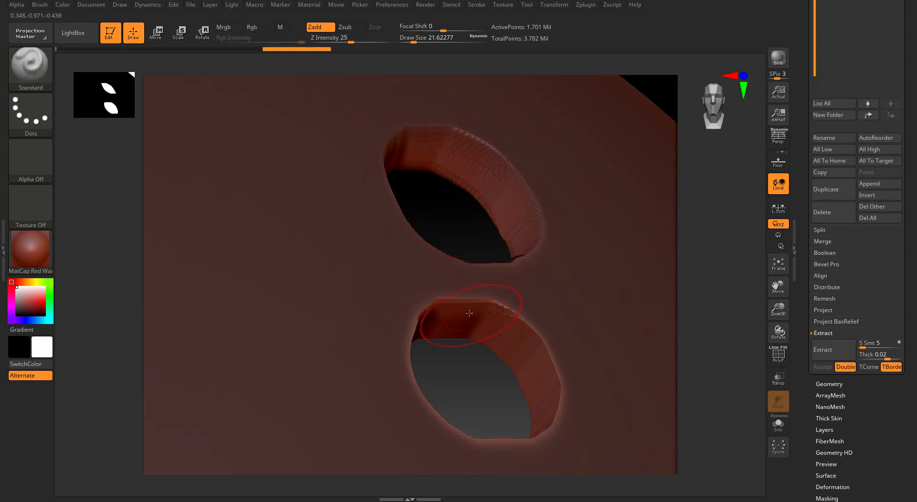
right_click_drag(463, 280, 371, 134, "ctrl")
right_click_drag(503, 241, 524, 109, "alt")
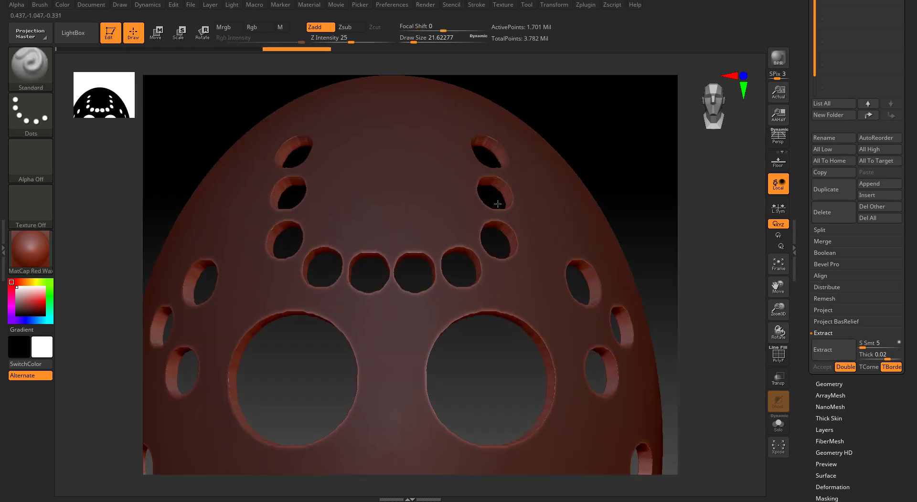
Set the Draw Size to about 104 and smooth the unmasked edges around the eye holes
key("s")
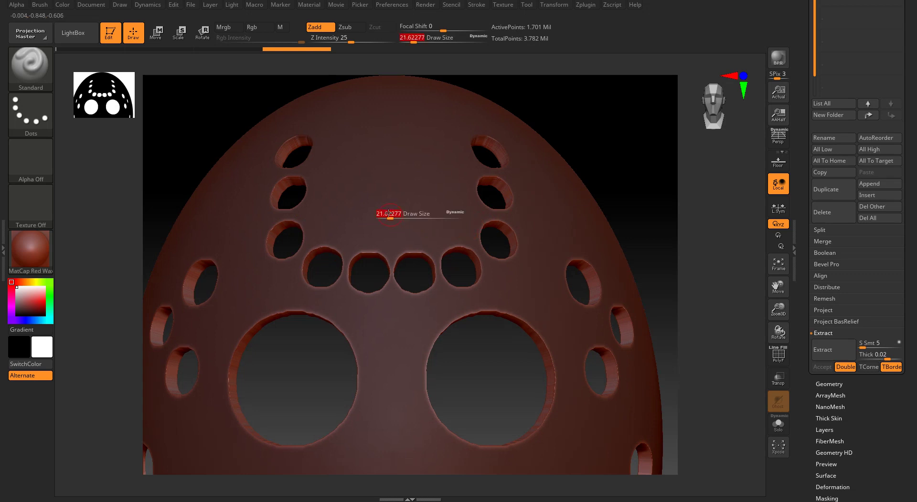
left_click_drag(420, 215, 405, 215)
key("shift")
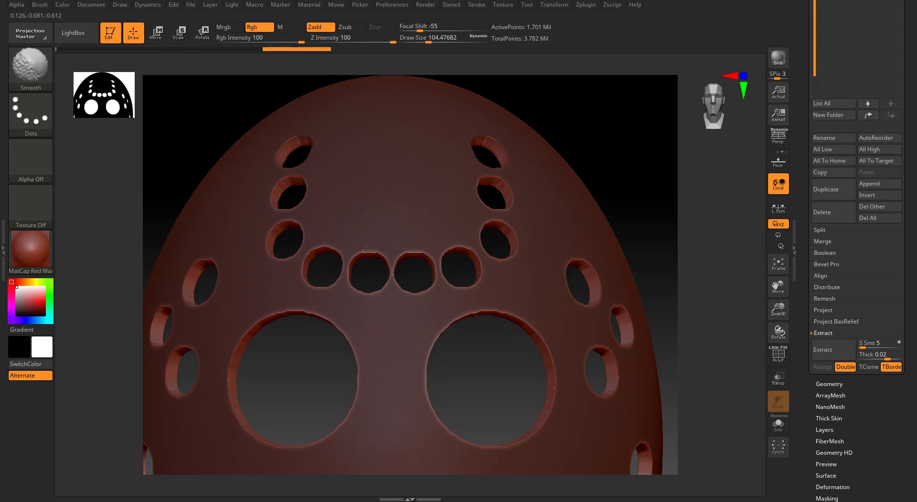
mouse_move(441, 379)
left_mouse_down("shift")
mouse_move(447, 335)
mouse_move(507, 312)
mouse_move(542, 343)
left_mouse_up("shift")
mouse_move(481, 445)
left_mouse_down("shift")
mouse_move(438, 303)
mouse_move(481, 448)
left_mouse_up("shift")
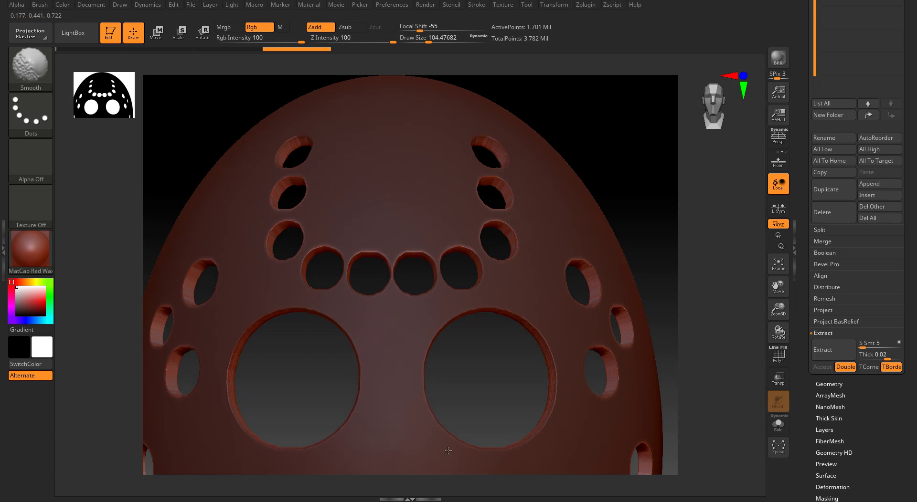
mouse_move(493, 352)
left_mouse_down("shift")
mouse_move(491, 385)
mouse_move(482, 368)
left_mouse_up("shift")
Invert the mask, smooth the front rims of the eye holes, and inspect the rounded edges up close
left_click(481, 366, "ctrl")
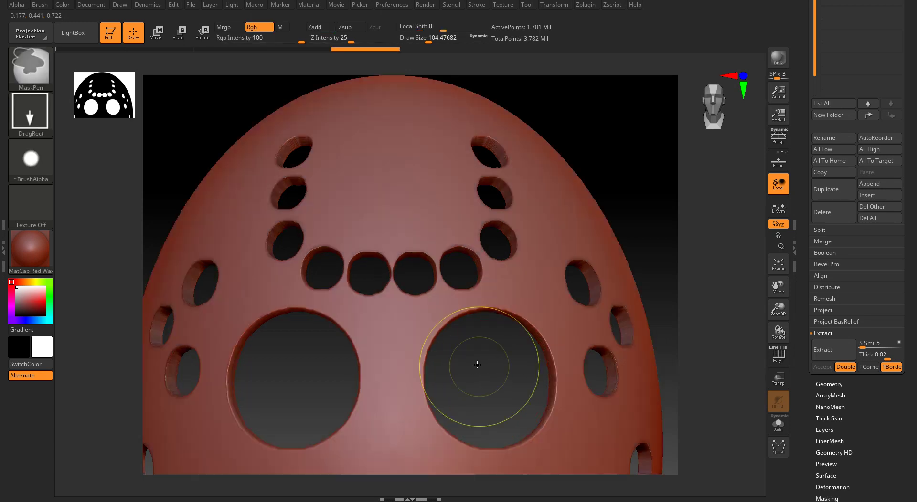
key("shift")
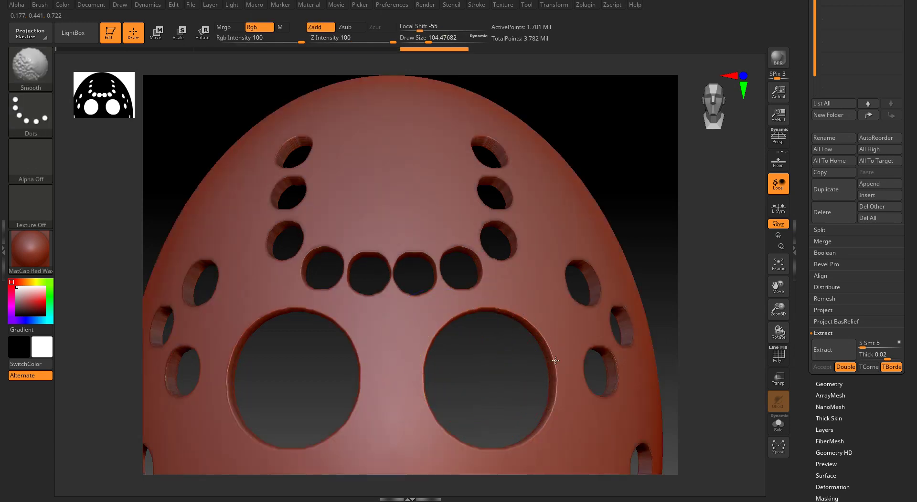
left_click_drag(556, 361, 456, 409, "shift")
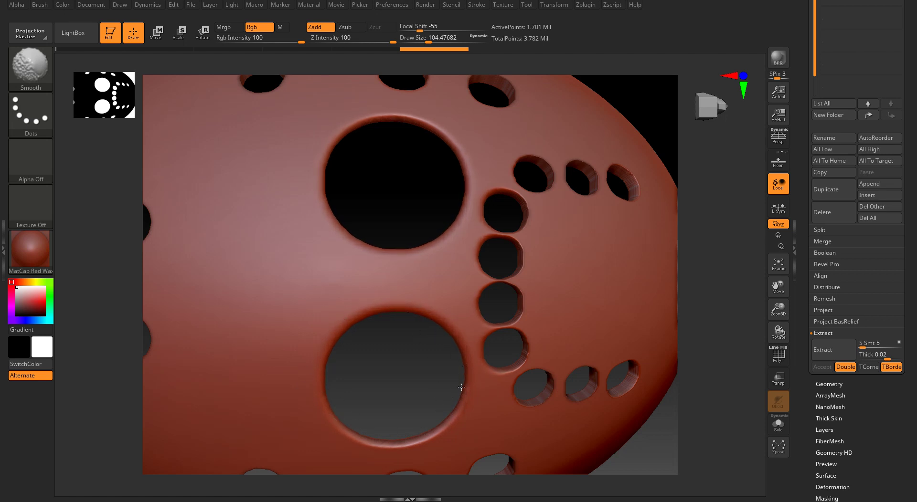
mouse_move(644, 119)
left_mouse_down()
mouse_move(599, 141)
mouse_move(595, 162)
left_mouse_up()
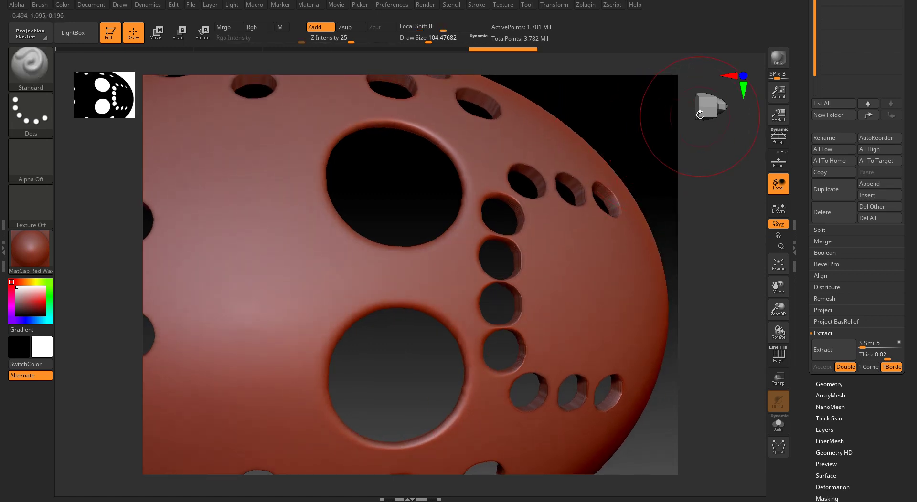
left_click_drag(695, 115, 684, 128)
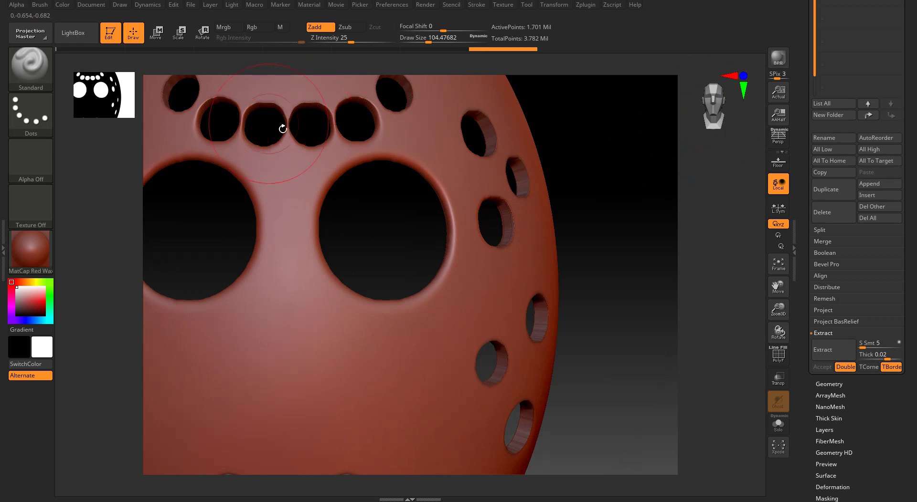
left_click_drag(437, 231, 583, 244, "alt")
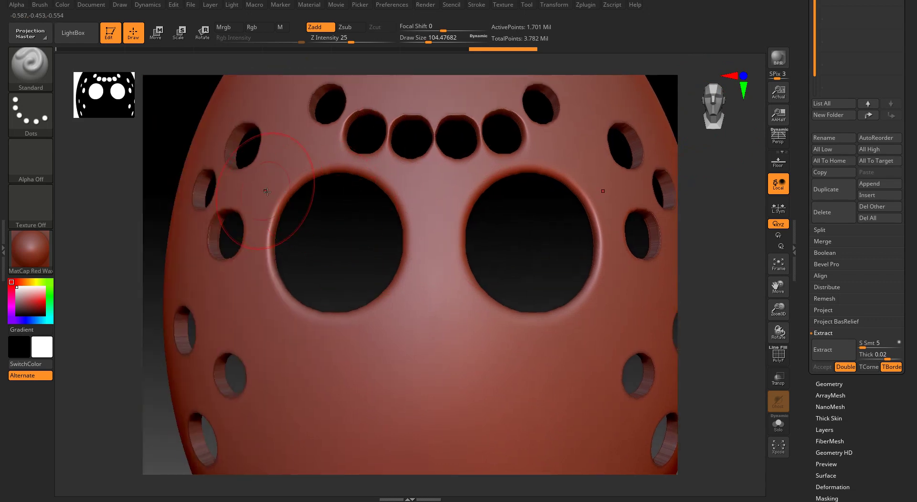
left_click_drag(303, 260, 573, 262)
left_click_drag(350, 262, 366, 312, "alt")
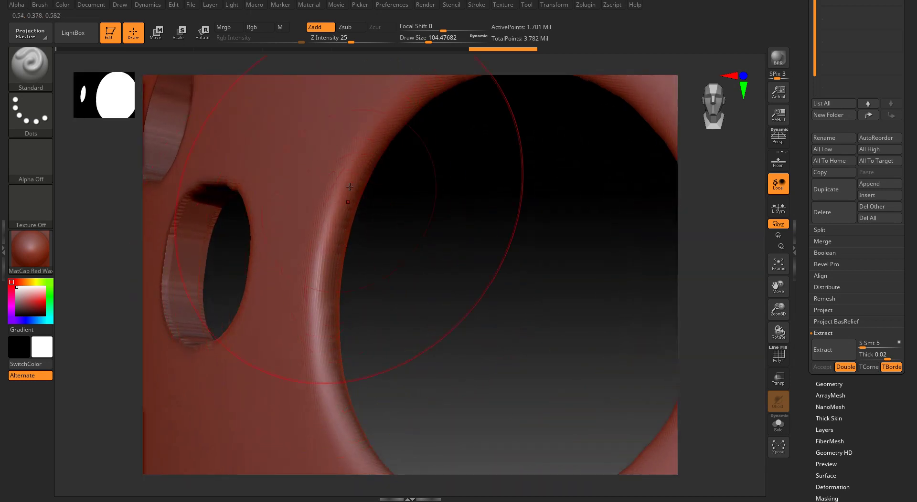
Invert the mask again, smooth the eye hole edges, and check the mask from the front
left_click(495, 225, "ctrl")
left_click_drag(413, 276, 396, 267)
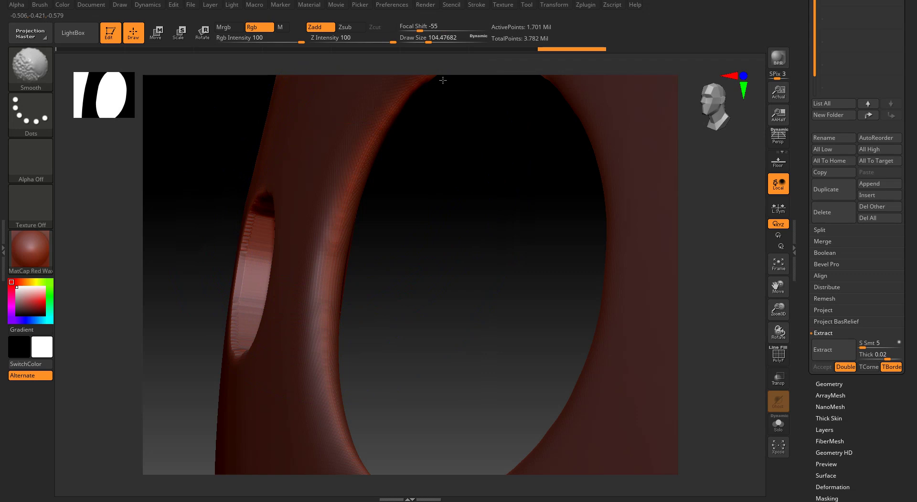
left_click_drag(443, 80, 443, 85, "shift")
mouse_move(442, 95)
left_mouse_down()
mouse_move(389, 194)
mouse_move(379, 153)
mouse_move(341, 93)
mouse_move(436, 203)
mouse_move(439, 165)
left_mouse_up()
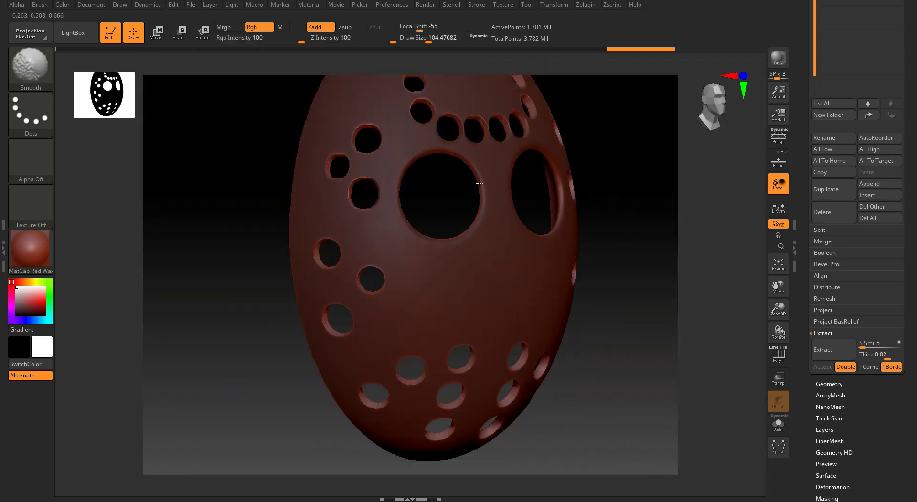
left_click_drag(467, 151, 469, 231, "shift")
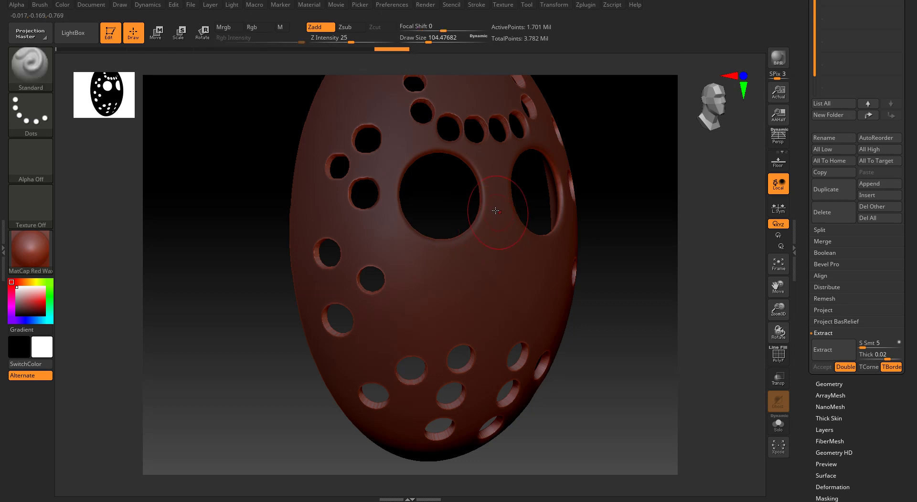
left_click_drag(515, 205, 467, 207)
left_click(719, 105)
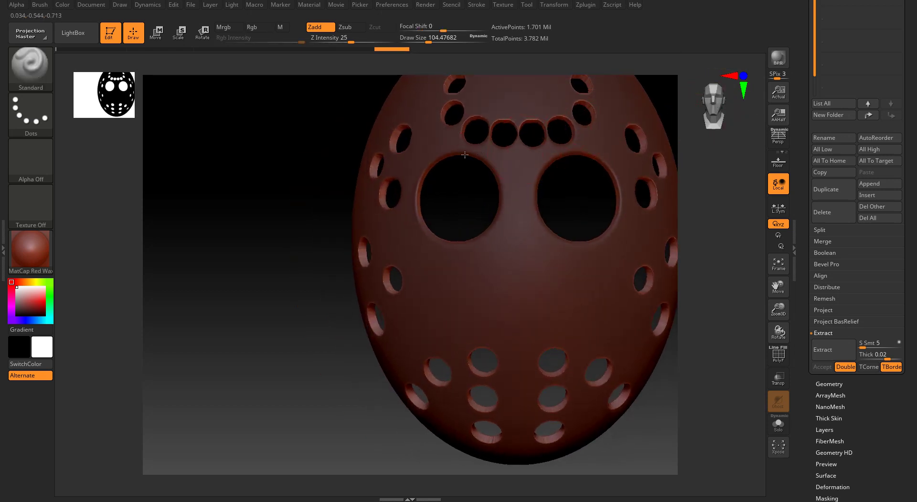
left_click_drag(581, 167, 514, 173, "alt")
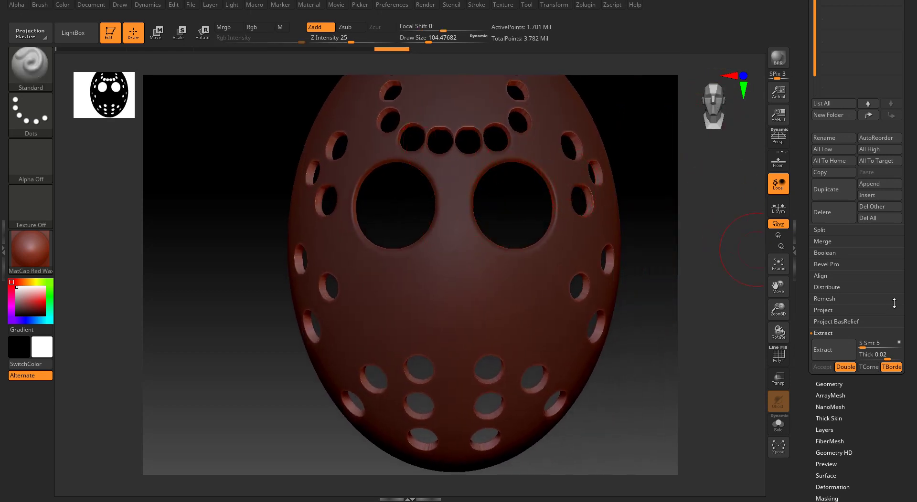
Delete the Extract0 subtool and confirm the deletion
left_click_drag(895, 304, 891, 163)
left_click_drag(886, 255, 885, 348)
left_click_drag(883, 181, 880, 375)
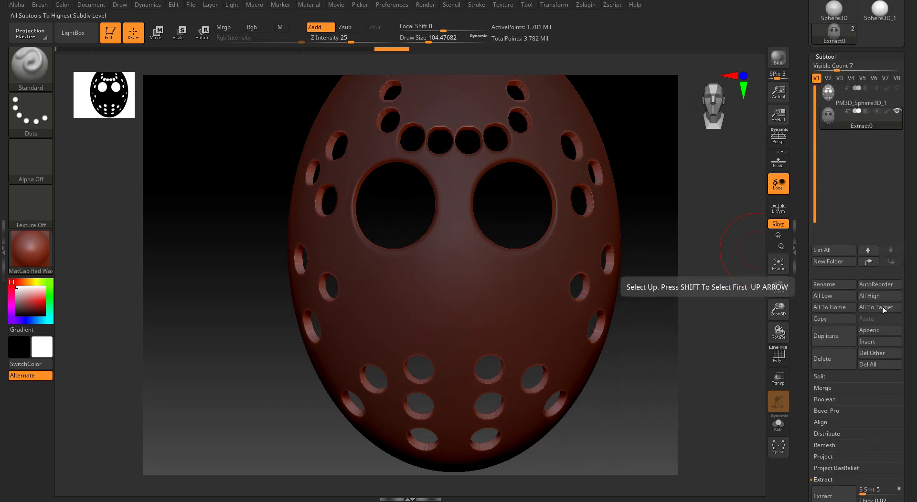
left_click(834, 359)
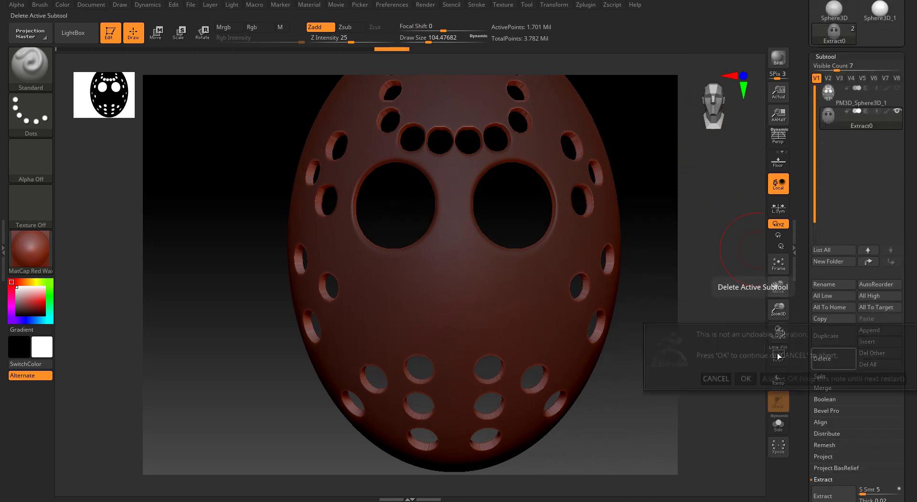
left_click(745, 379)
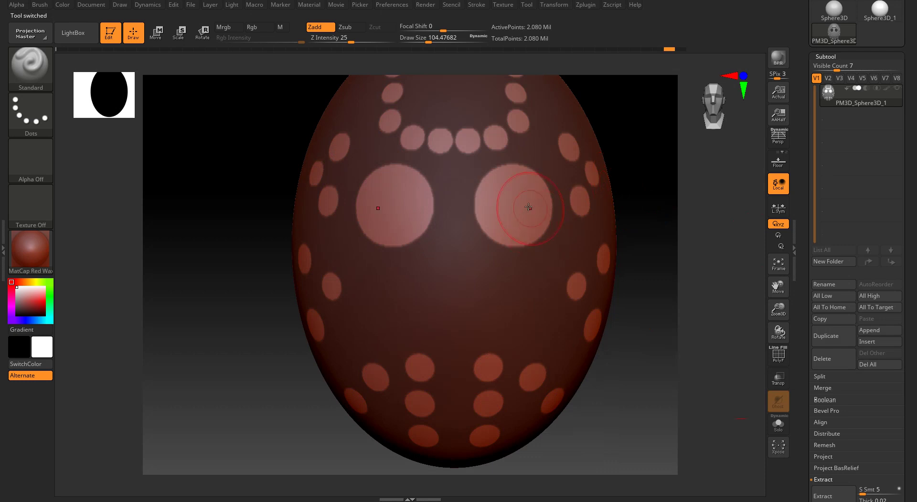
Extract the masked area with Double turned off, smoothness 5 and thickness 0.02, and accept it as a new subtool
right_click_drag(529, 206, 543, 220)
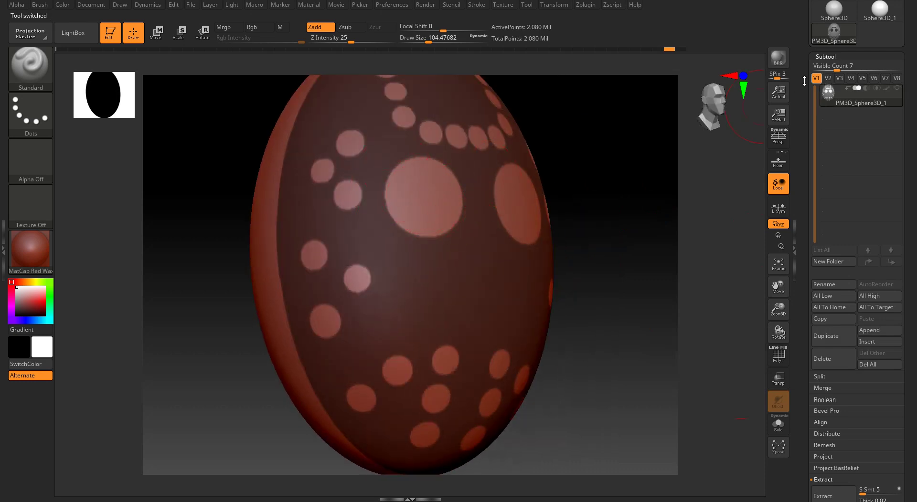
left_click_drag(711, 98, 708, 97)
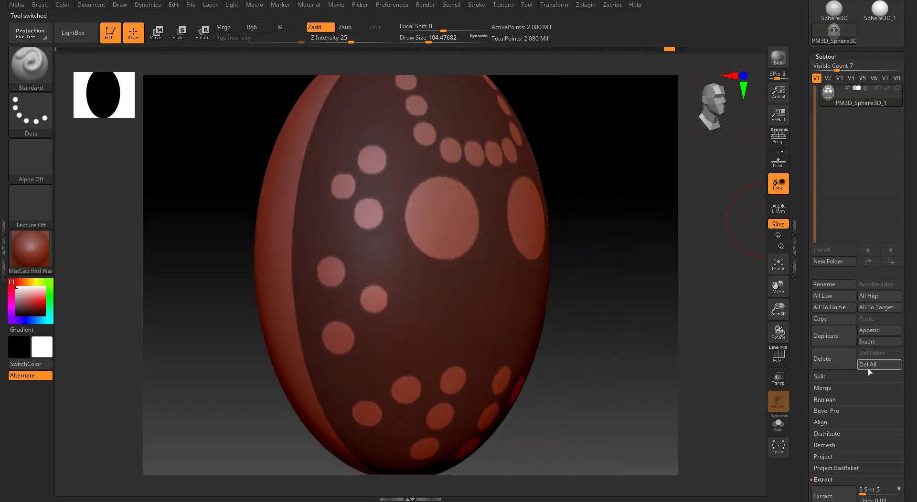
scroll(869, 434, "down", 1)
scroll(855, 382, "down", 6)
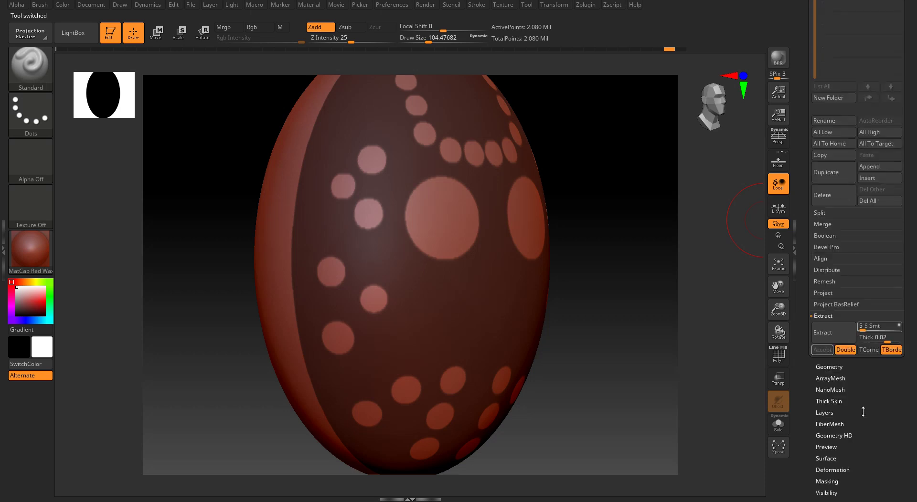
left_click(845, 350)
left_click(831, 333)
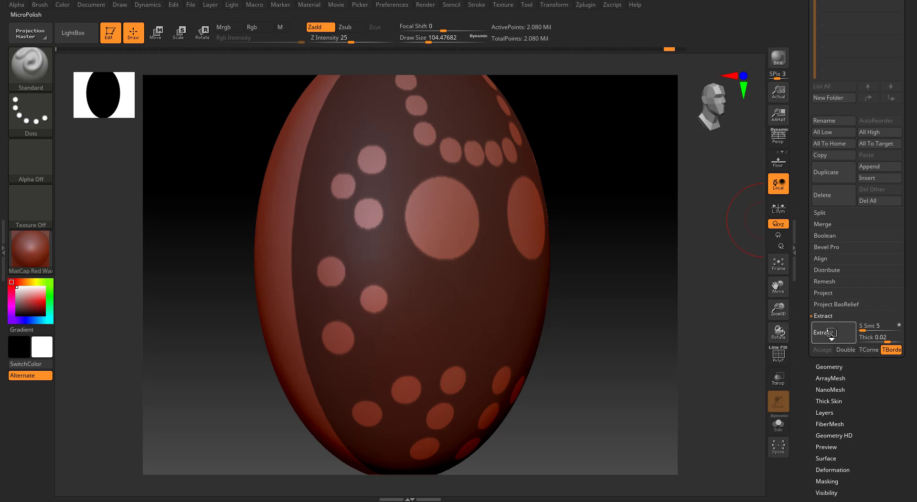
left_click(831, 333)
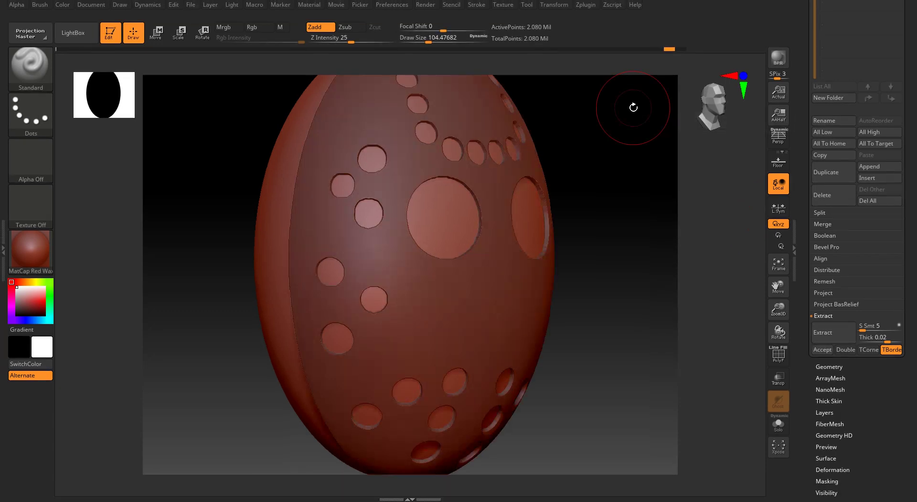
left_click(822, 351)
Examine the new shell's thickness and hole edges from the inside and from the front
mouse_move(562, 276)
left_mouse_down()
mouse_move(622, 279)
mouse_move(530, 220)
mouse_move(468, 217)
mouse_move(443, 193)
mouse_move(442, 239)
mouse_move(441, 226)
mouse_move(433, 234)
left_mouse_up()
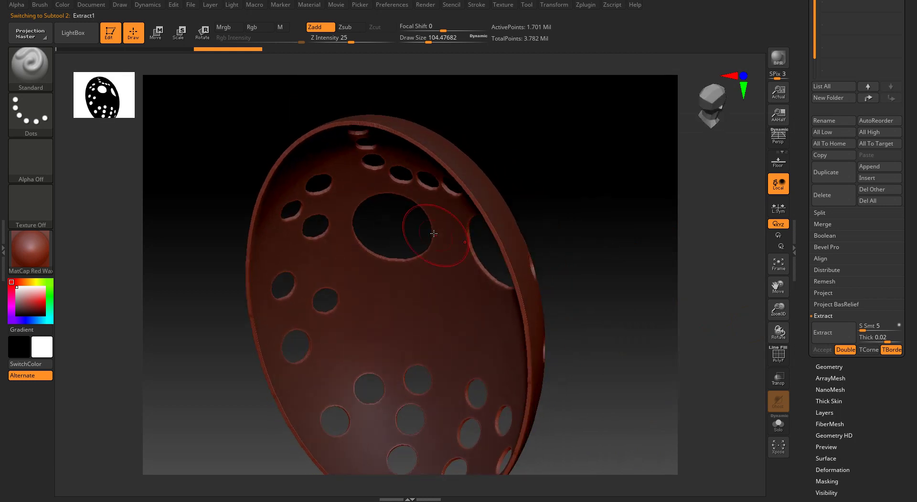
right_click_drag(425, 227, 484, 147, "ctrl")
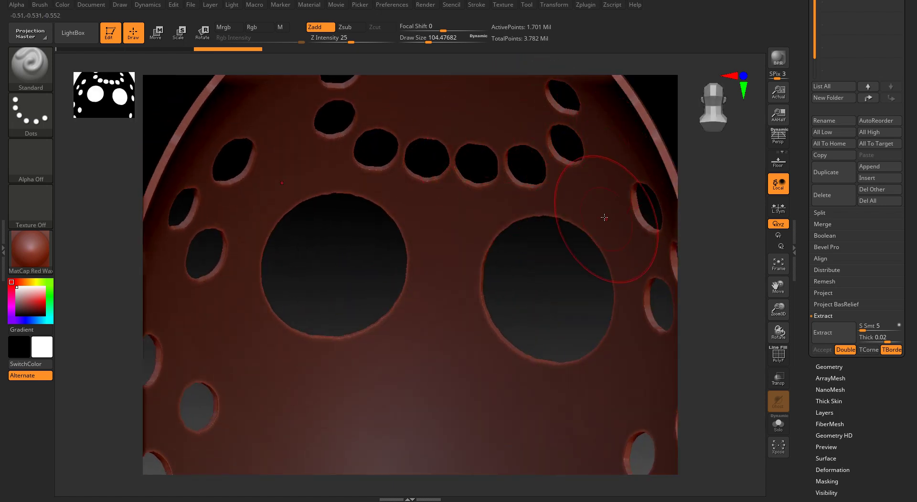
right_click_drag(585, 249, 572, 233)
right_click_drag(711, 131, 704, 114)
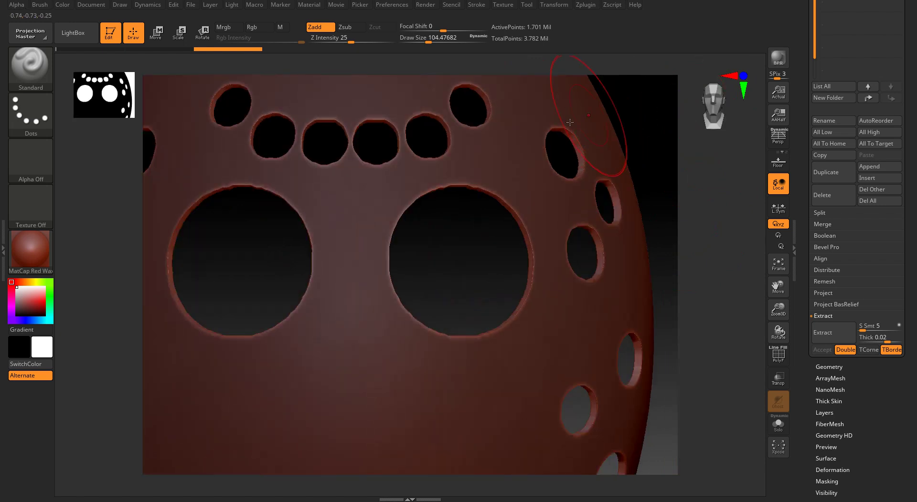
right_click_drag(560, 118, 503, 98, "ctrl")
right_click_drag(503, 99, 512, 126, "alt")
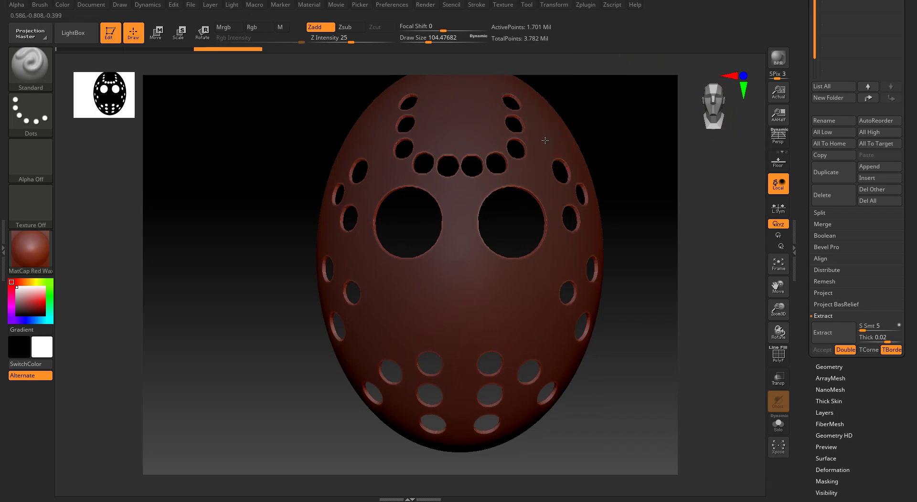
right_click_drag(544, 140, 520, 168, "alt")
Hide the Extract1 subtool to view the masked PM3D_Sphere3D_1 egg, and reselect Extract1 as the active subtool
left_click_drag(910, 44, 912, 184)
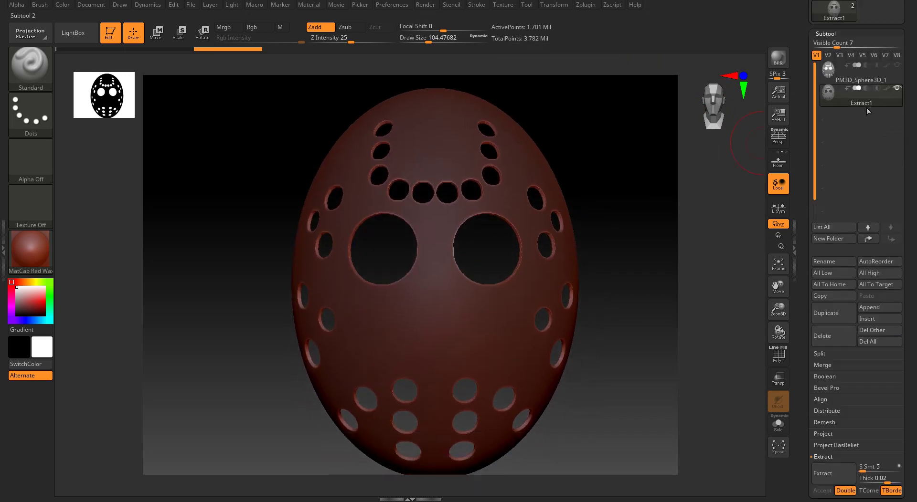
left_click(838, 81)
left_click(830, 77)
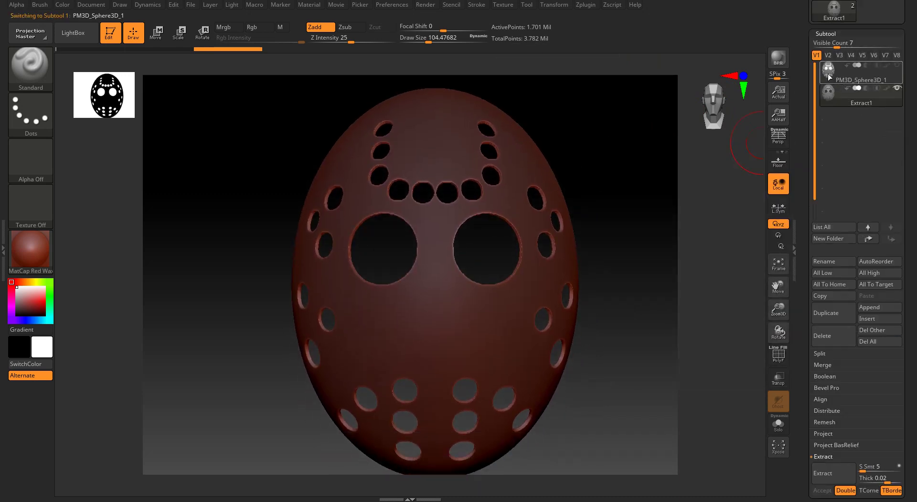
left_click(896, 89)
left_click_drag(608, 96, 530, 39)
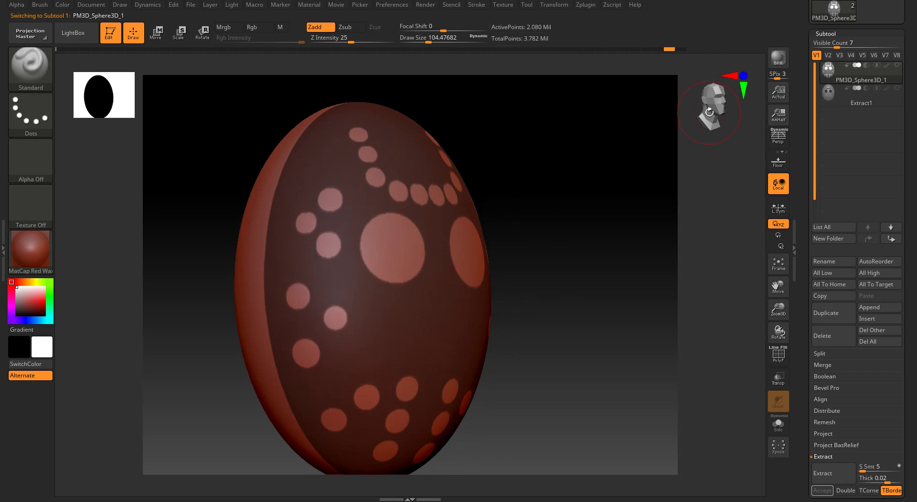
mouse_move(709, 113)
left_mouse_down()
mouse_move(681, 115)
mouse_move(700, 112)
left_mouse_up()
left_click(835, 100)
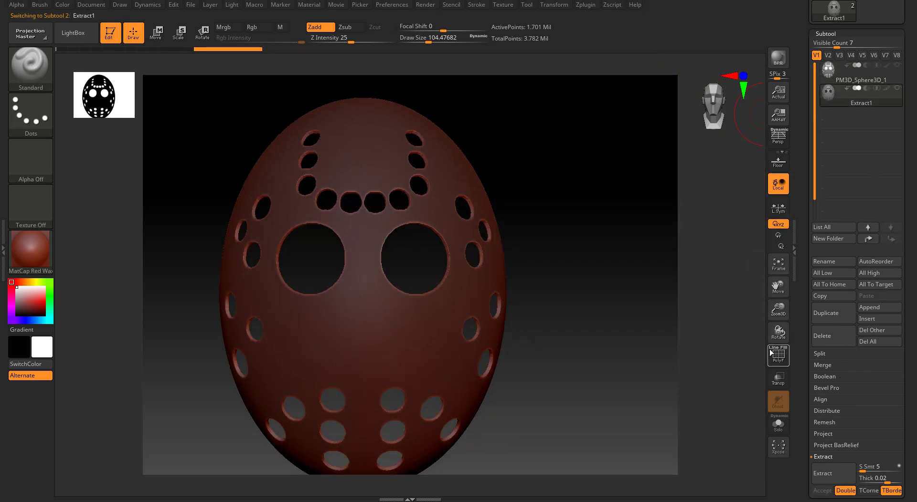
Examine the Extract1 mask's wireframe density around the forehead holes, eye openings and lower vents, from the front and inside
left_click(783, 361)
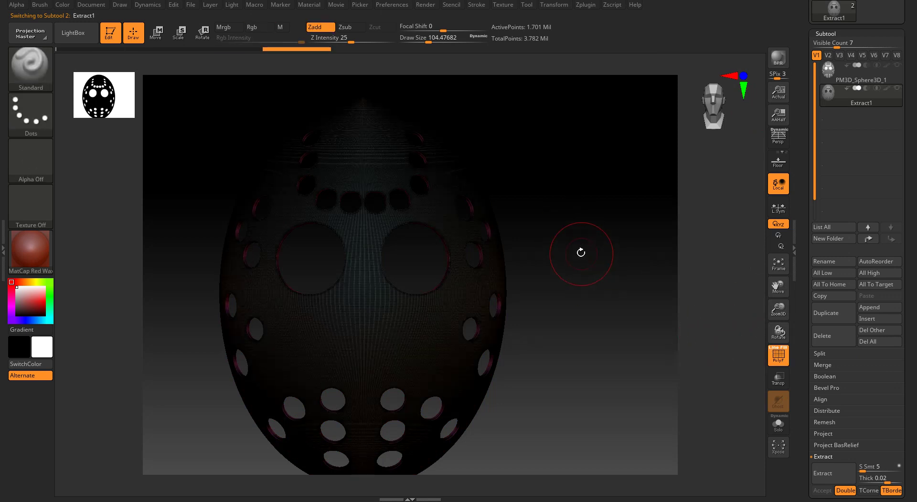
mouse_move(561, 250)
left_mouse_down("alt")
mouse_move(595, 298)
mouse_move(725, 385)
left_mouse_up("alt")
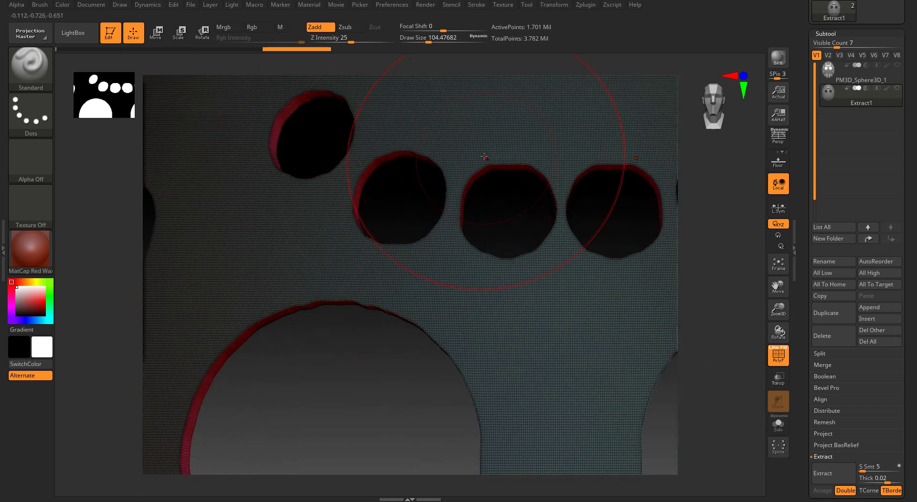
mouse_move(523, 201)
right_mouse_down("alt")
mouse_move(509, 237)
mouse_move(536, 311)
mouse_move(595, 377)
right_mouse_up("alt")
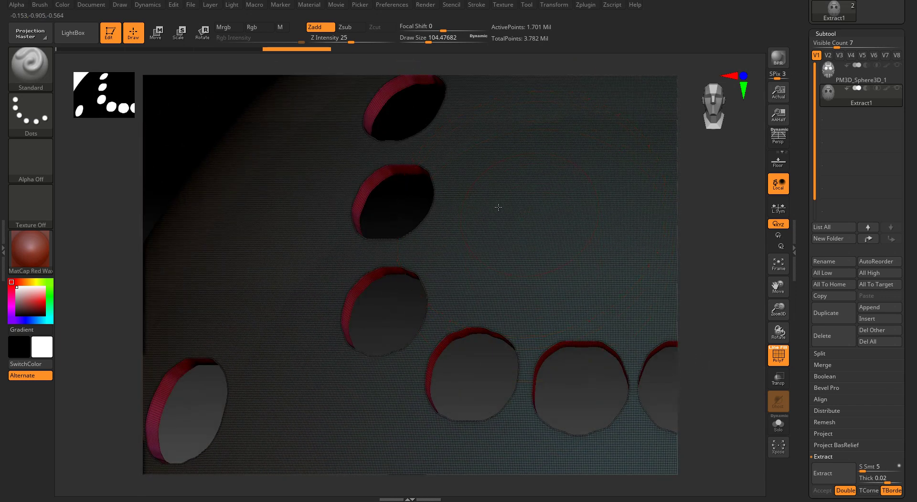
right_click_drag(490, 175, 270, 51, "alt")
right_click_drag(428, 335, 424, 72, "alt")
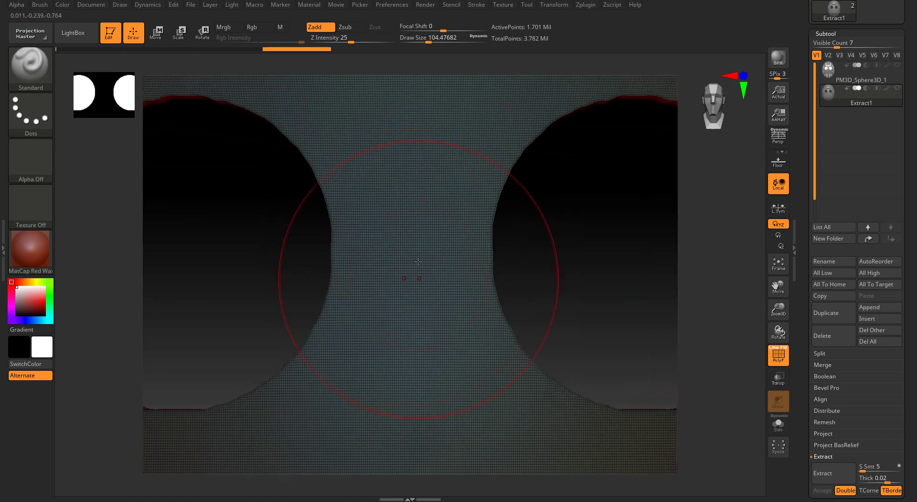
right_click_drag(419, 261, 518, 288, "alt")
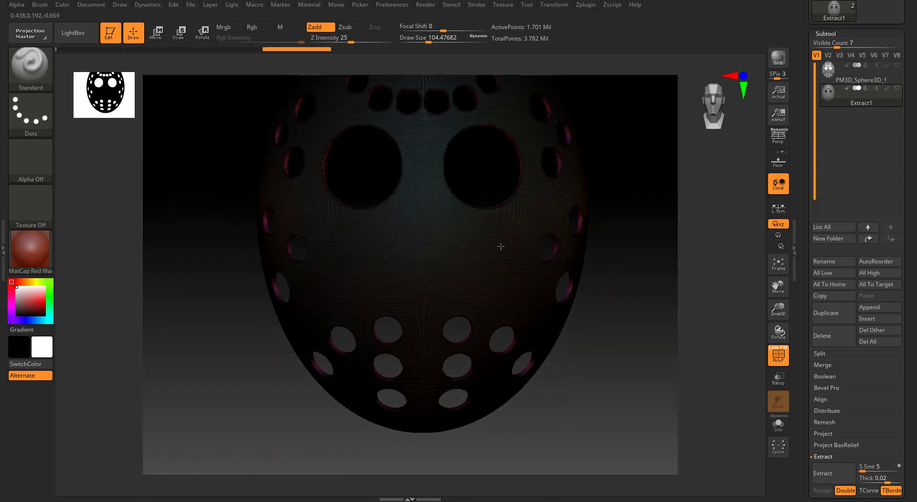
right_click_drag(501, 246, 589, 244)
right_click_drag(398, 228, 635, 463, "ctrl")
right_click_drag(468, 173, 444, 59, "ctrl")
right_click_drag(411, 315, 292, 393, "alt")
right_click_drag(446, 230, 482, 176, "ctrl")
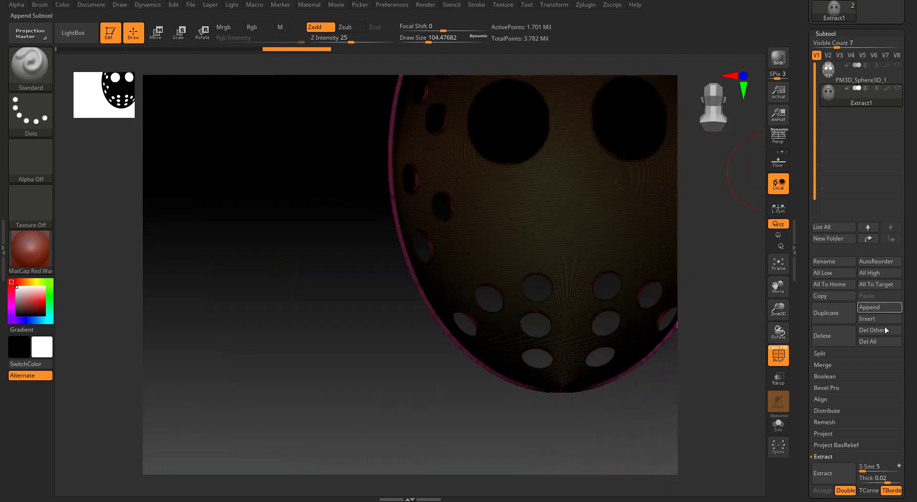
Delete the Extract1 subtool, confirm the deletion, and turn off the wireframe display on the remaining masked sphere
left_click(819, 336)
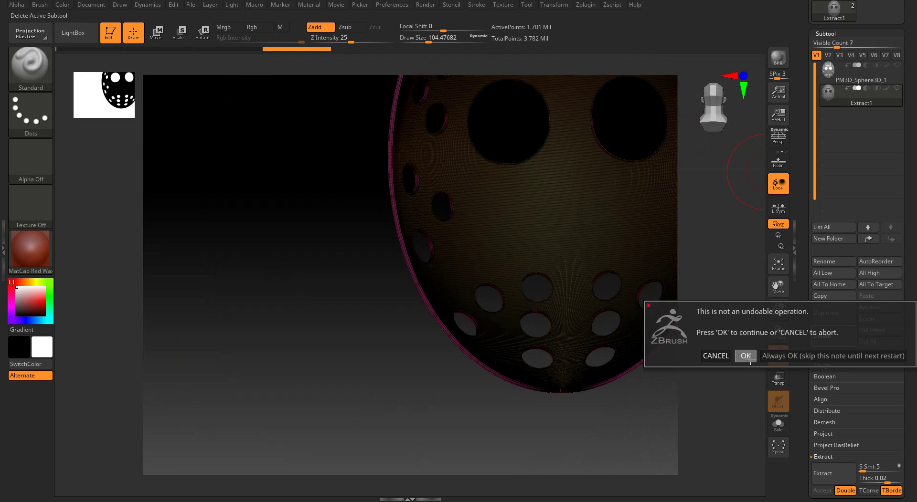
left_click(748, 356)
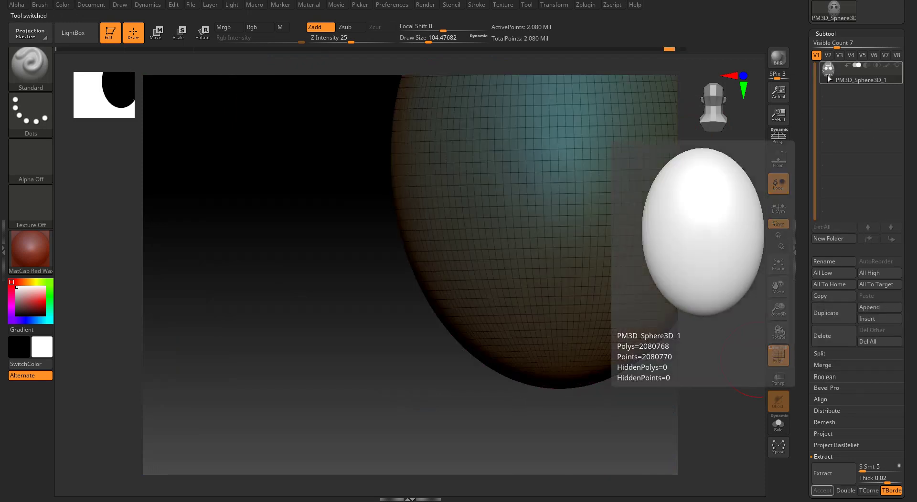
key("f")
right_click_drag(397, 286, 540, 237)
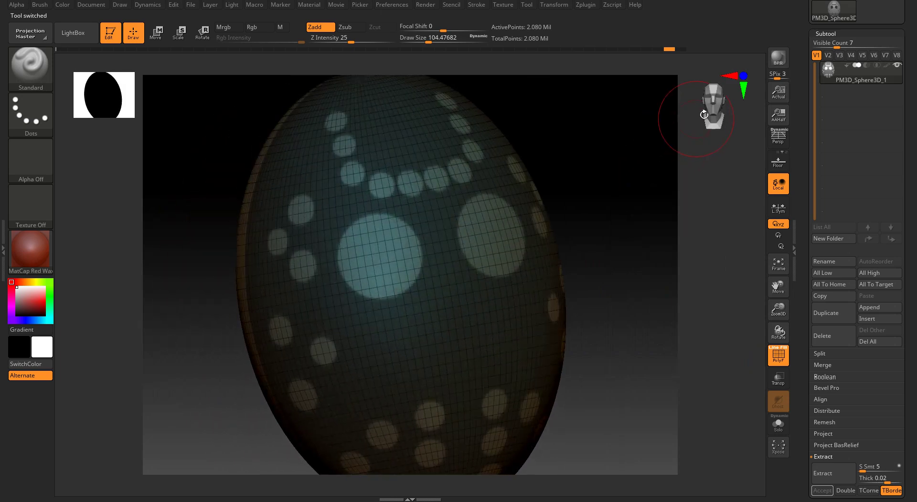
left_click(712, 106)
right_click_drag(596, 196, 698, 324, "ctrl")
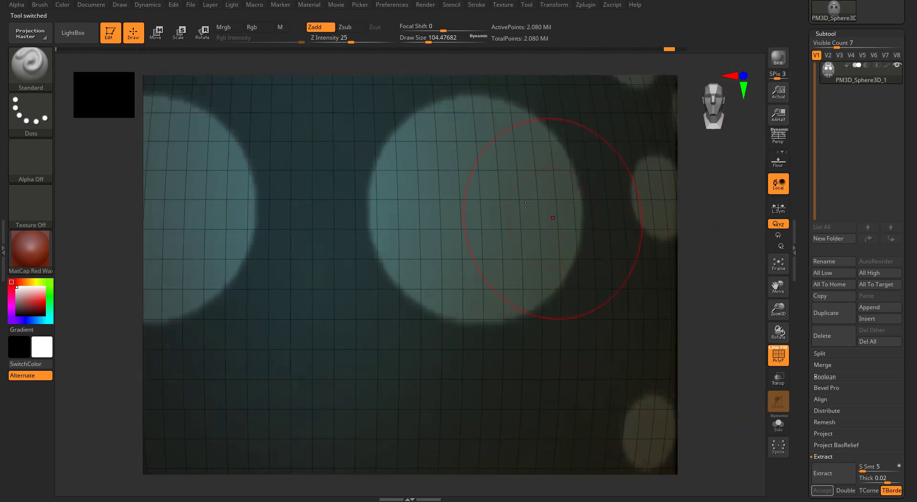
left_click(782, 358)
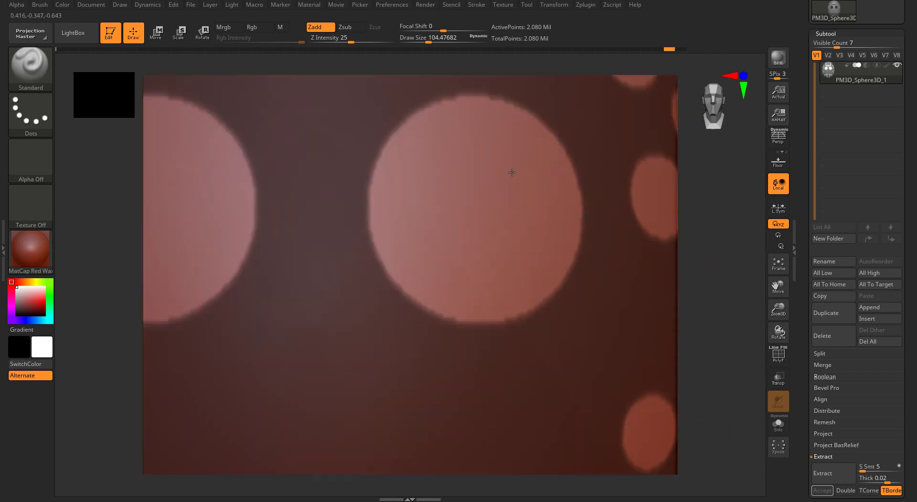
Examine the masked egg's eye circles, vent holes and side mask boundary from the front and both sides
right_click_drag(511, 174, 482, 86, "ctrl")
right_click_drag(505, 141, 500, 202, "alt")
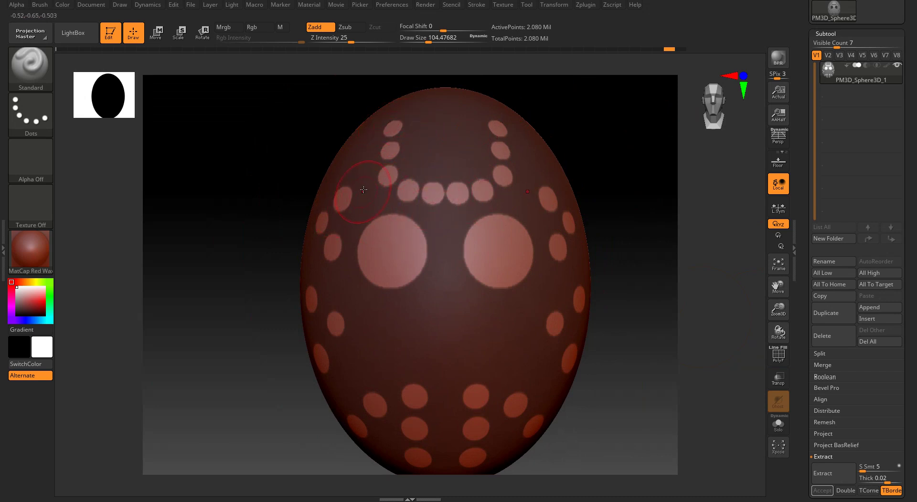
right_click_drag(330, 182, 392, 178)
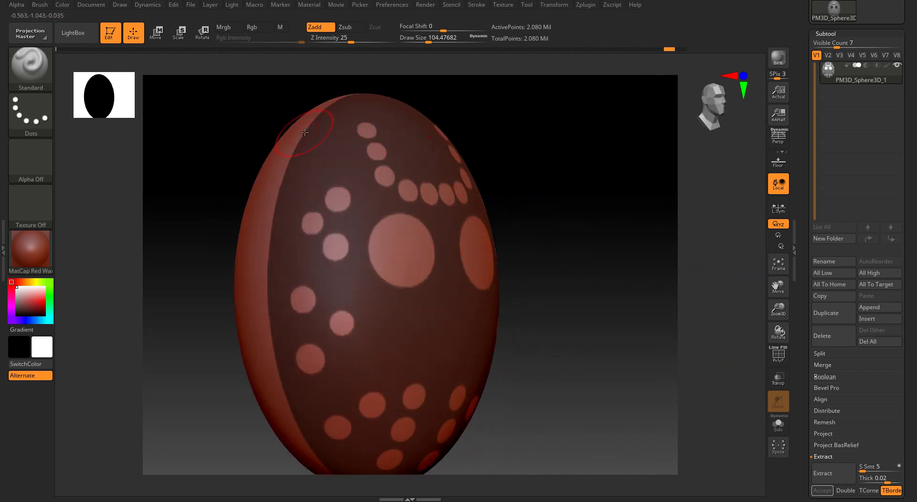
left_click_drag(720, 115, 712, 112)
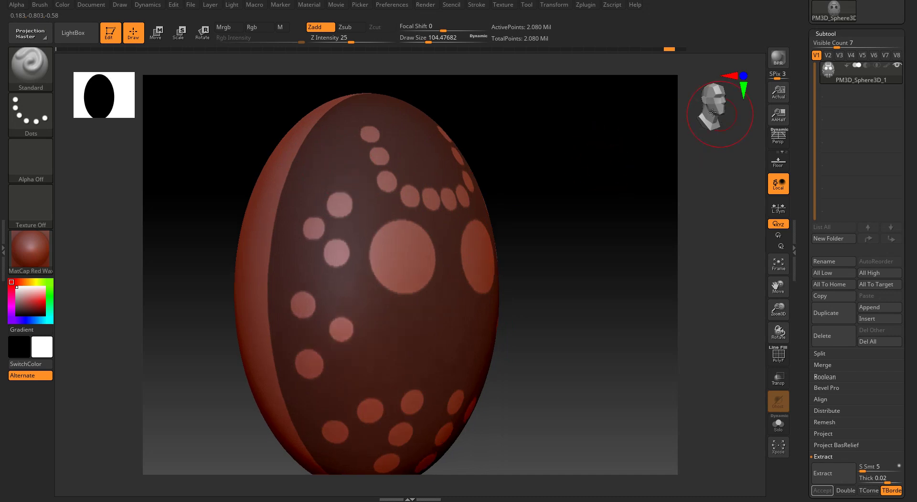
left_click(709, 112)
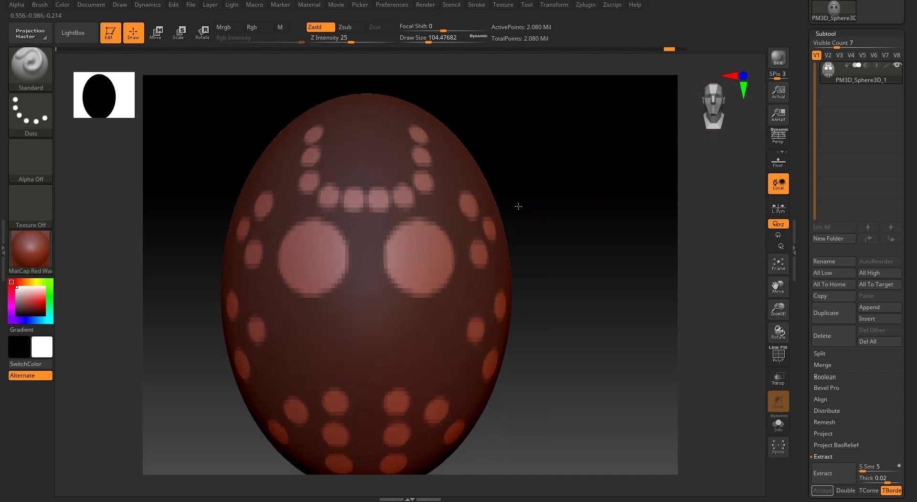
left_click_drag(511, 197, 565, 219, "alt")
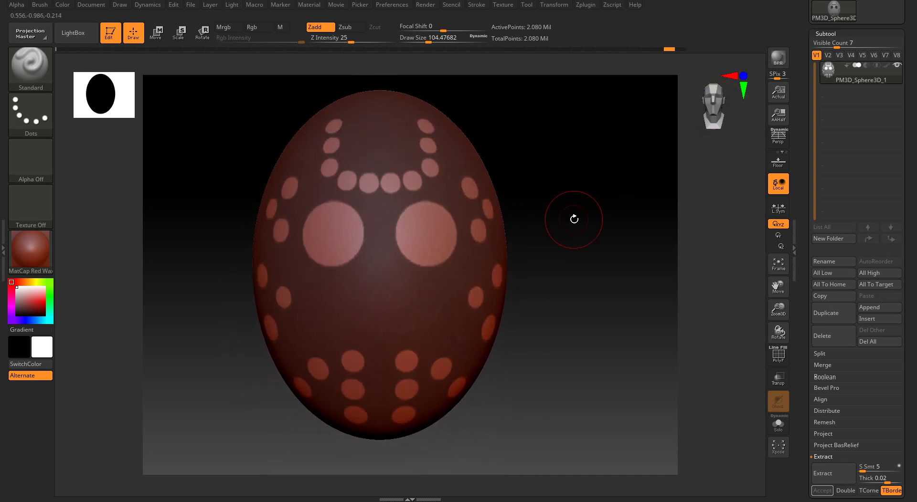
scroll(877, 358, "down", 5)
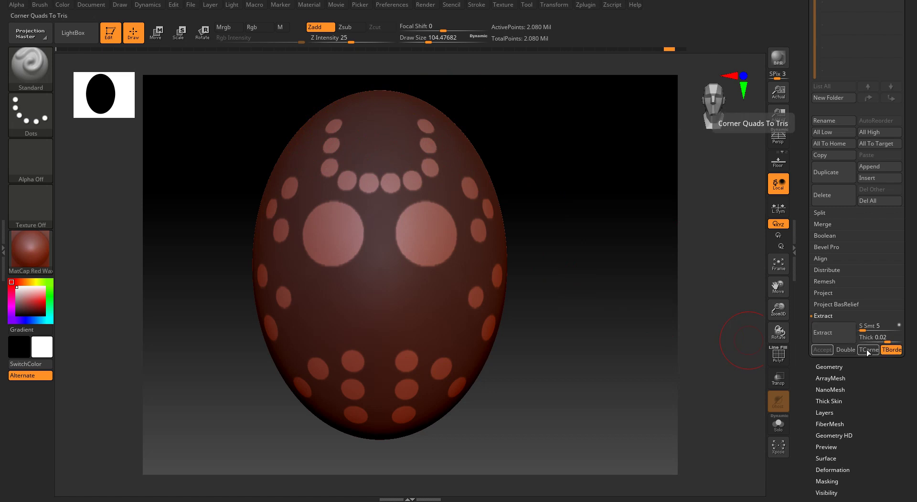
left_click_drag(716, 111, 699, 108)
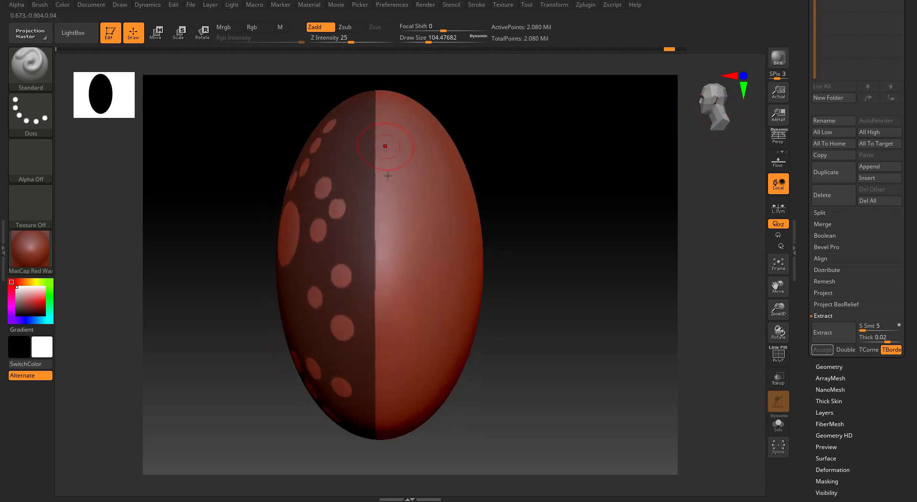
right_click_drag(379, 261, 346, 240)
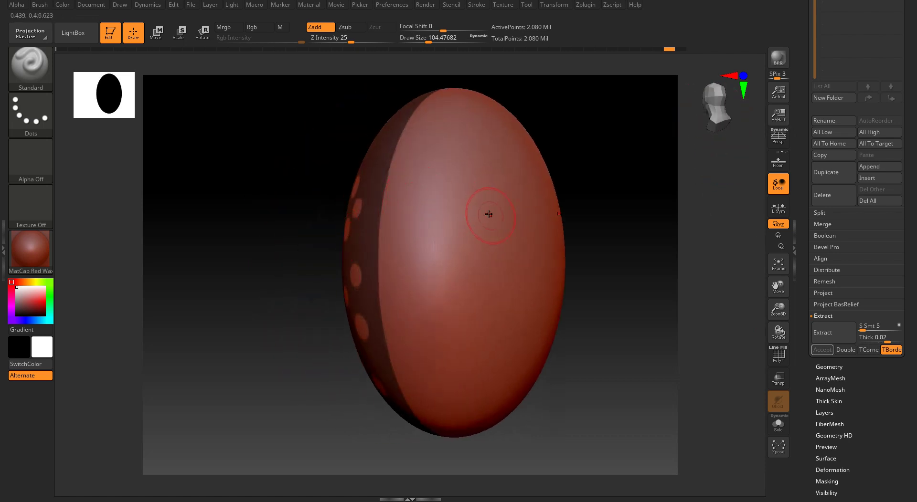
left_click_drag(723, 118, 747, 115)
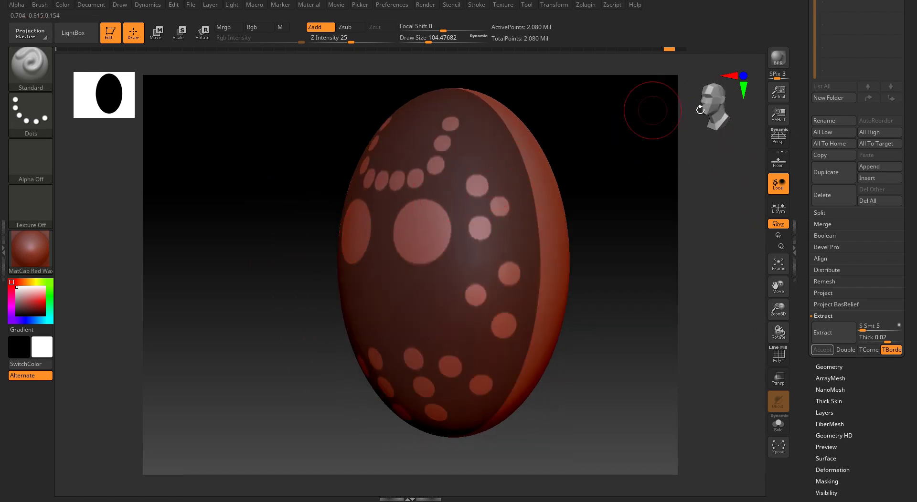
left_click(728, 112)
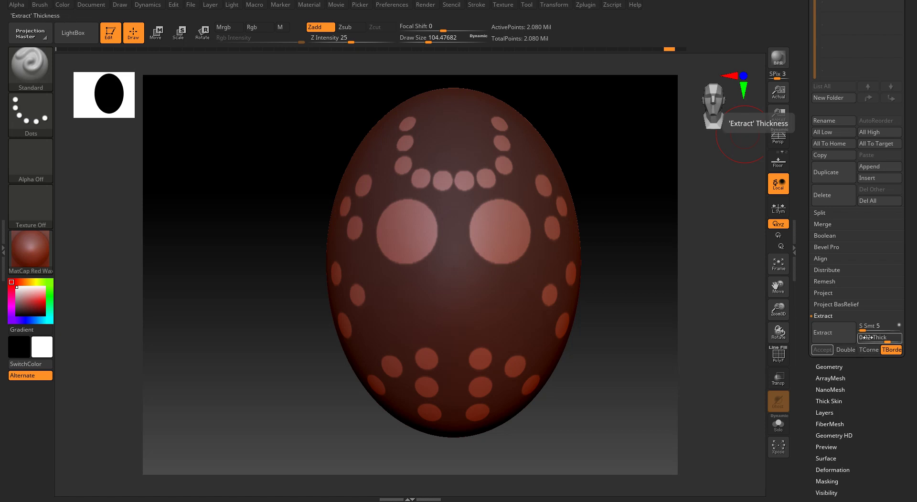
Try extracting the masked area with a thickness of 0.002 and inspect the preview from an angle
left_click(890, 342)
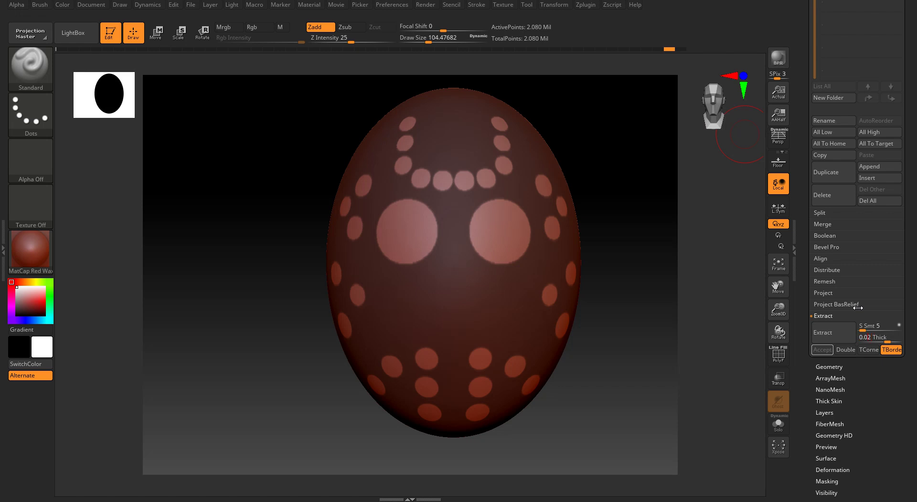
left_click(841, 332)
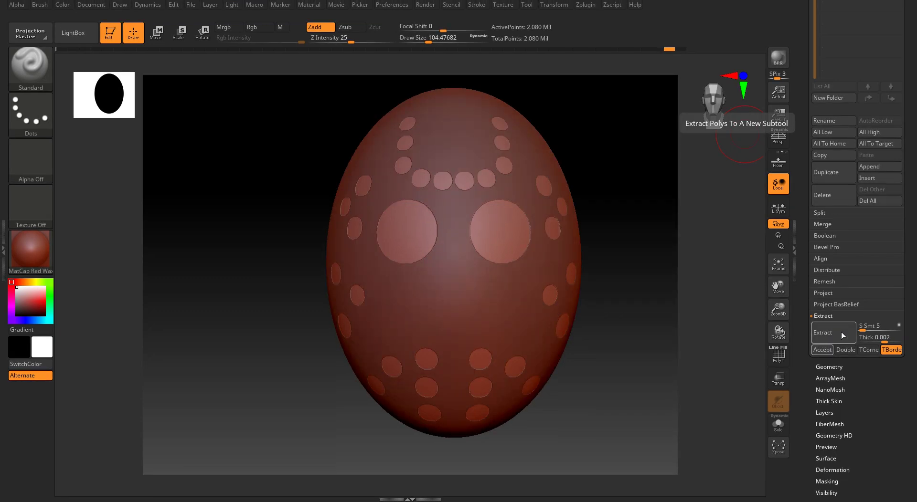
left_click_drag(596, 307, 724, 342)
left_click(817, 333)
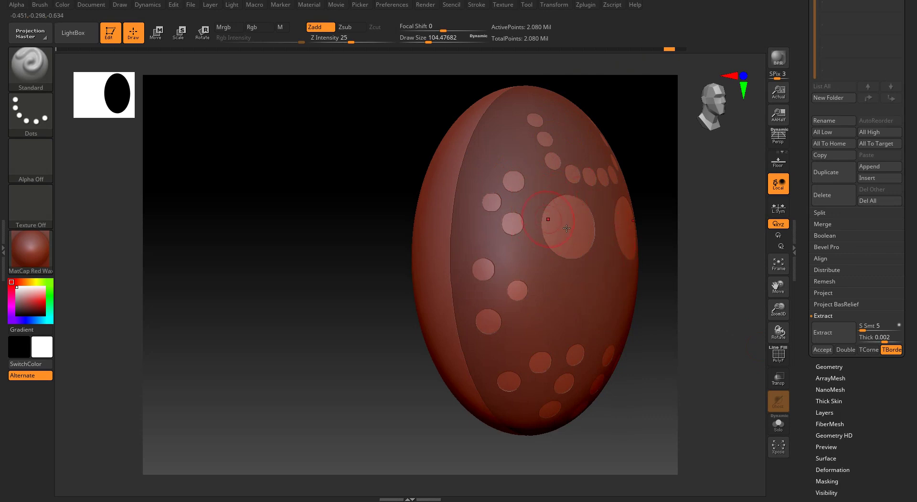
Extract the masked area with thickness 0.01 and surface smoothness 7, and accept it as a new subtool
left_click(891, 337)
type("0.02")
key("BackSpace")
type("1")
left_click(865, 327)
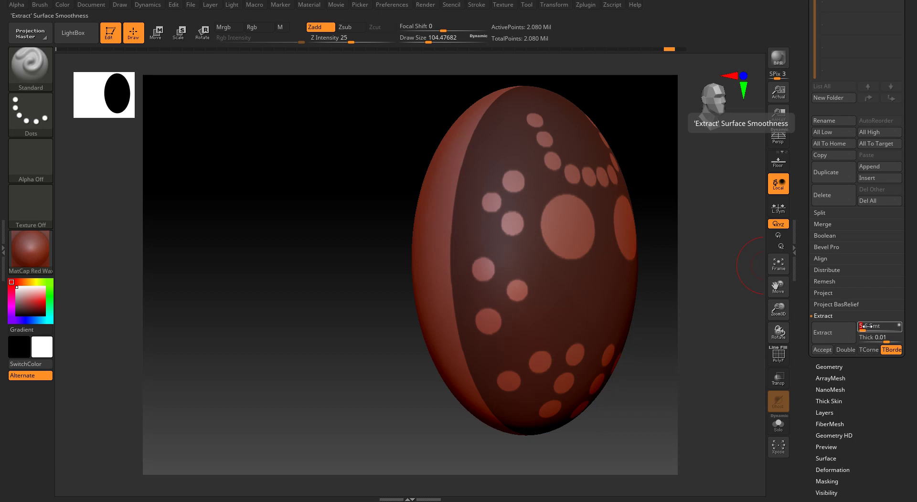
key("Return")
left_click(836, 329)
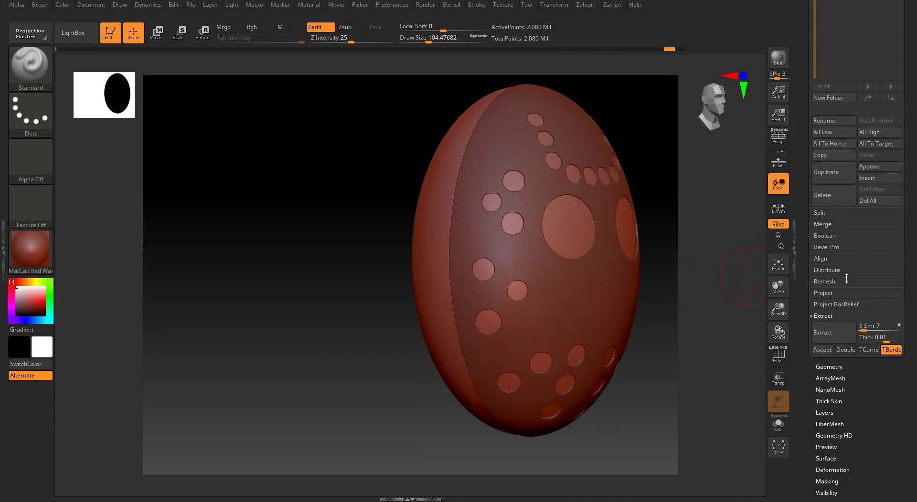
scroll(910, 244, "up", 1)
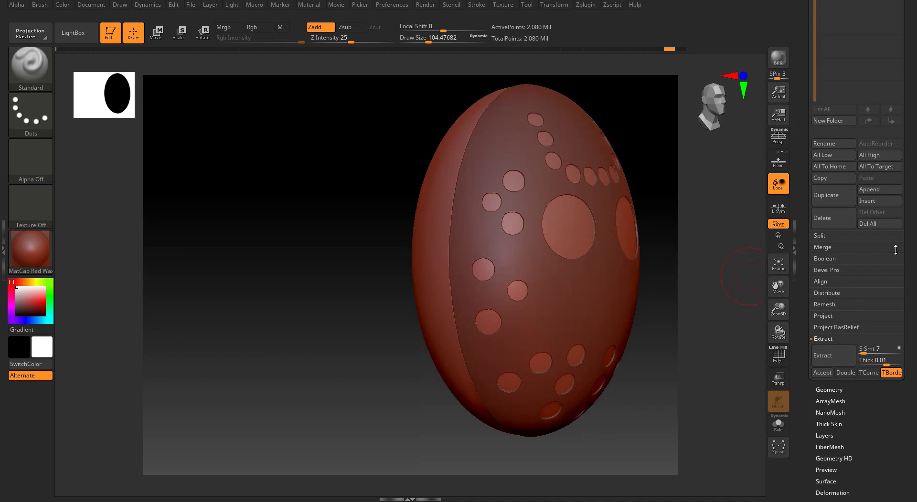
scroll(879, 279, "down", 2)
left_click(822, 317)
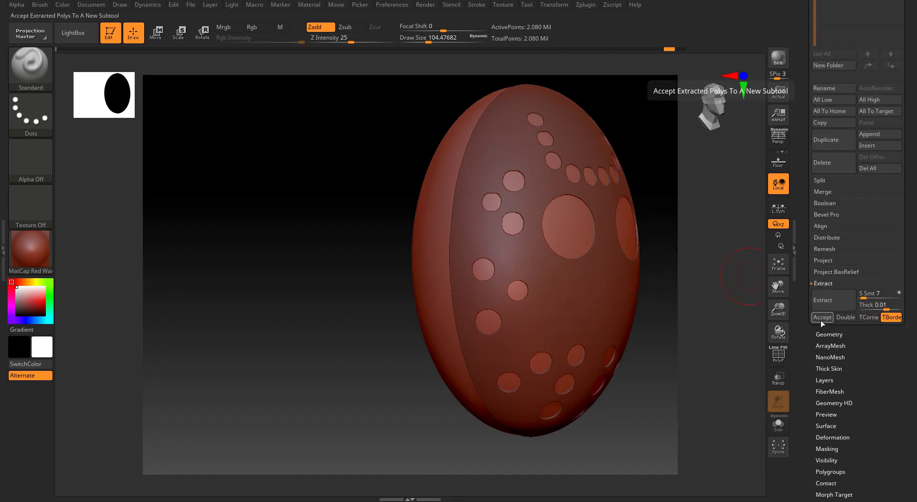
Select the original PM3D_Sphere3D_1 subtool and delete it, confirming the deletion, to keep only Extract4
scroll(849, 167, "up", 8)
mouse_move(881, 94)
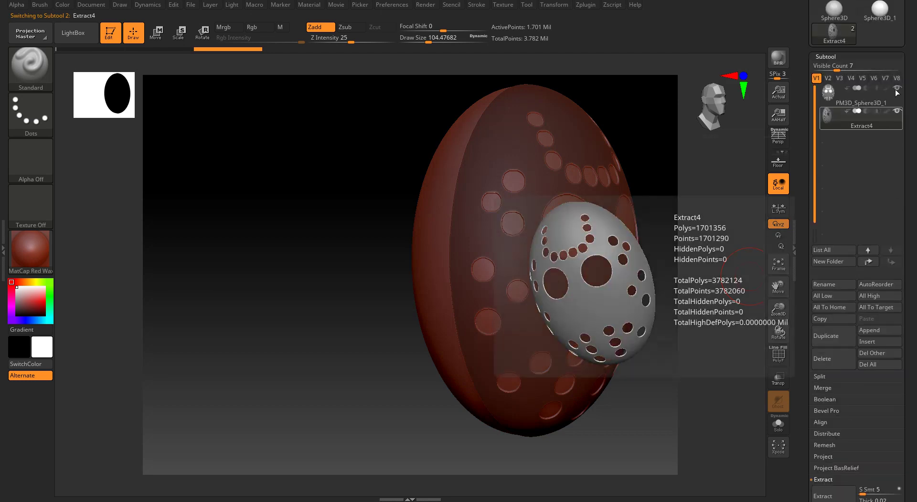
left_click(821, 94)
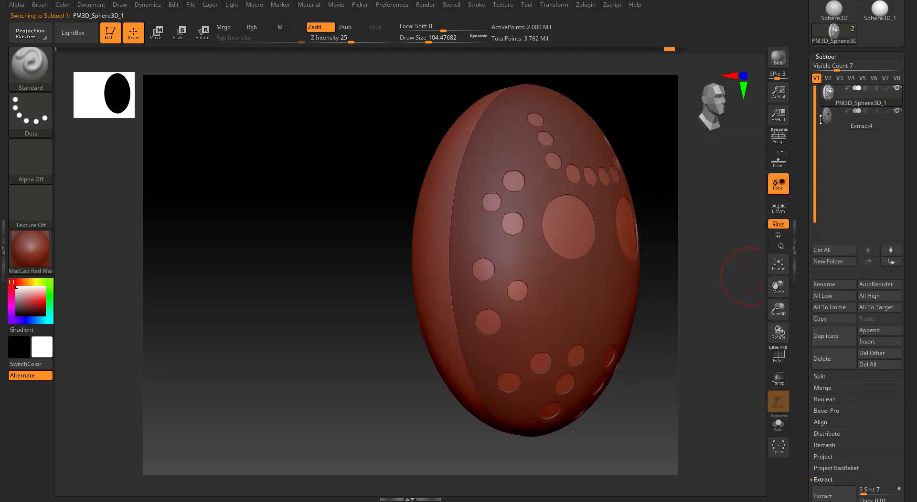
left_click(836, 362)
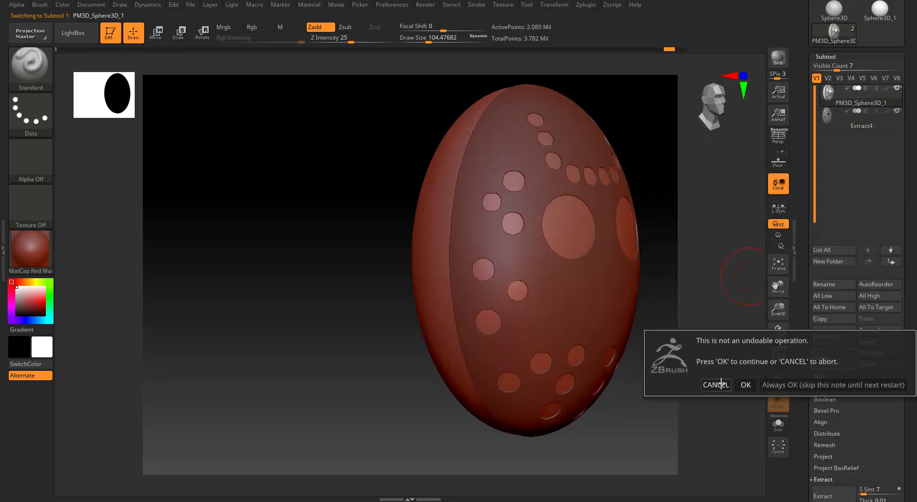
left_click(745, 385)
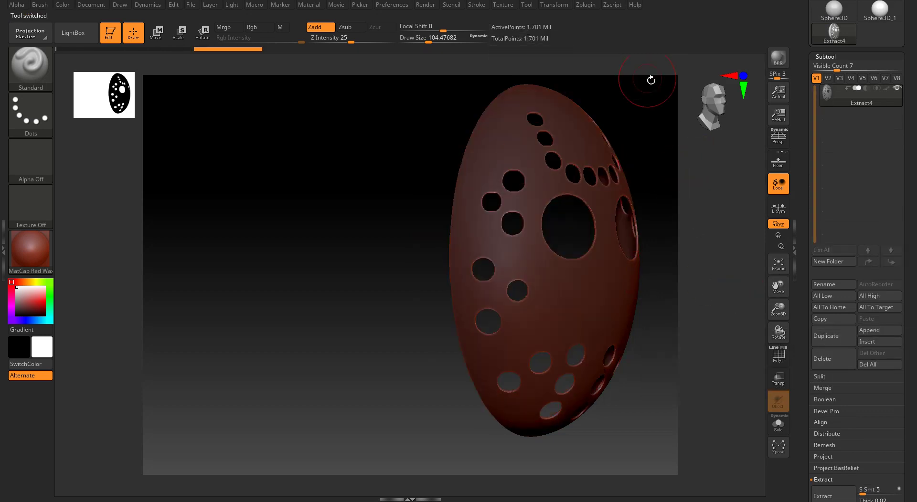
Smooth the jagged rim of the eye hole using a draw size of about 49
left_click(697, 98)
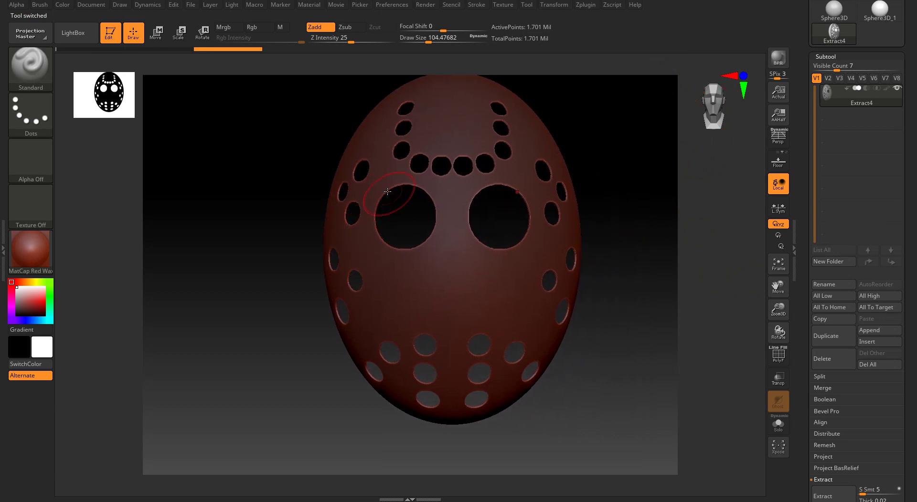
key("f")
right_click_drag(398, 205, 471, 290, "ctrl")
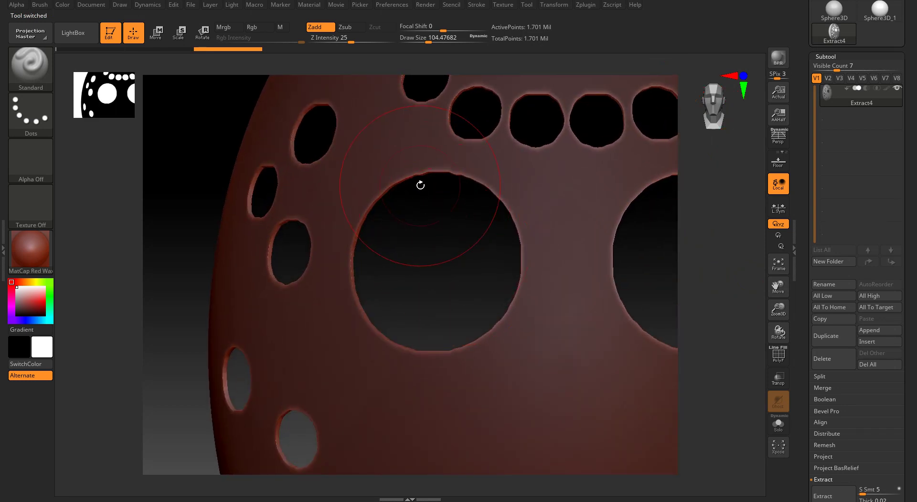
mouse_move(452, 195)
left_mouse_down()
mouse_move(483, 191)
mouse_move(383, 190)
mouse_move(419, 173)
mouse_move(482, 181)
mouse_move(518, 215)
mouse_move(524, 309)
mouse_move(401, 340)
mouse_move(347, 273)
mouse_move(357, 251)
left_mouse_up()
key("s")
key("shift")
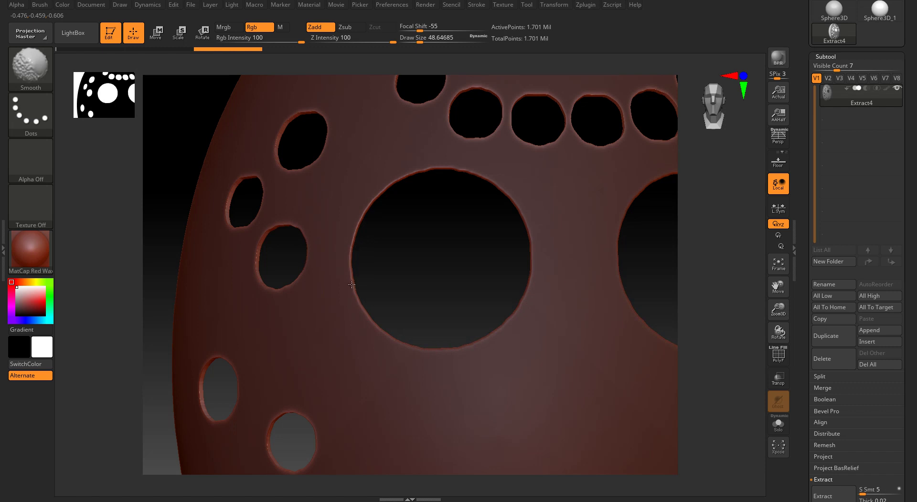
mouse_move(483, 180)
left_mouse_down()
mouse_move(546, 173)
mouse_move(572, 211)
mouse_move(475, 199)
left_mouse_up()
left_click_drag(395, 190, 475, 173, "shift")
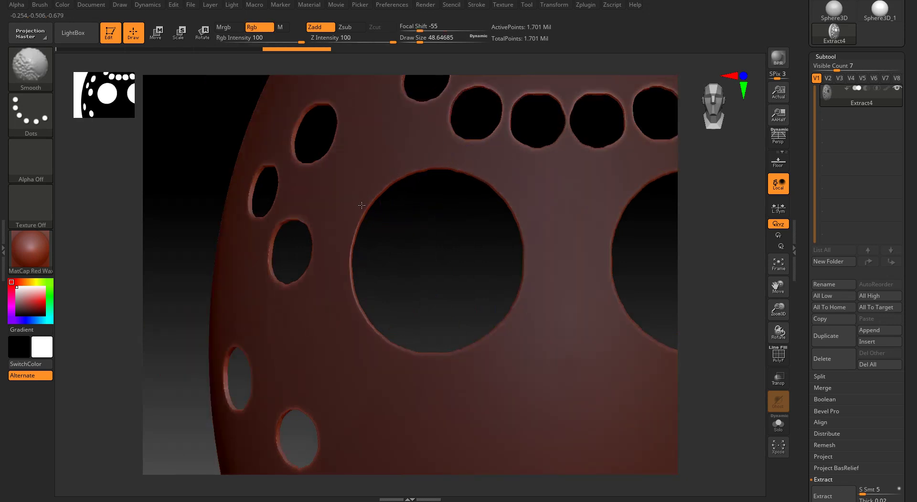
Enlarge the draw size to about 239 and smooth the rims of the side vent holes
mouse_move(447, 256)
left_mouse_down("alt")
mouse_move(420, 174)
mouse_move(388, 148)
left_mouse_up("alt")
key("s")
left_click_drag(302, 190, 324, 197)
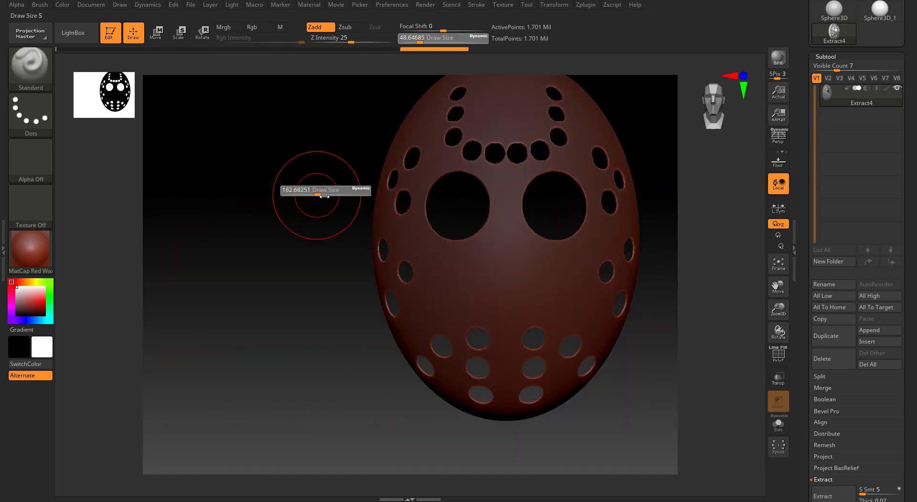
mouse_move(404, 180)
left_mouse_down("shift")
mouse_move(413, 169)
mouse_move(414, 194)
mouse_move(394, 217)
mouse_move(408, 146)
left_mouse_up("shift")
mouse_move(392, 286)
left_mouse_down("shift")
mouse_move(371, 252)
mouse_move(405, 293)
mouse_move(386, 293)
left_mouse_up("shift")
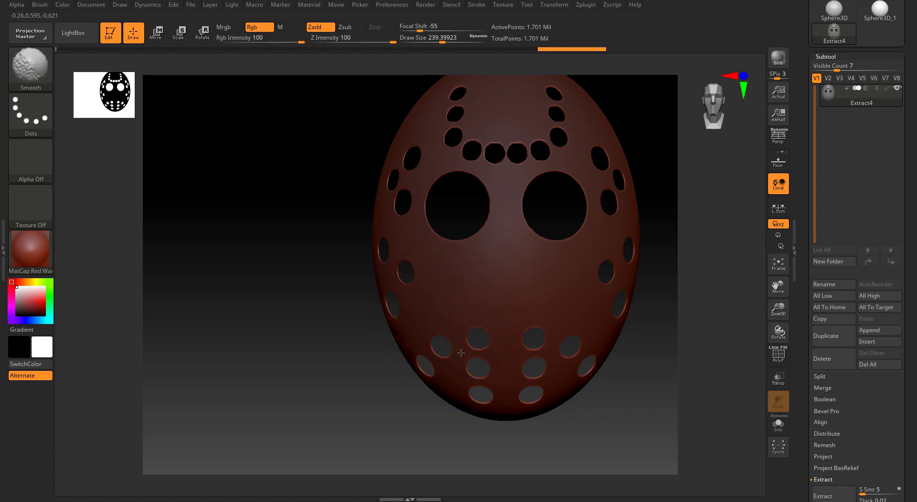
Lower the Smooth brush's Z Intensity to 71 and smooth the vent hole rims across the mask
right_click_drag(516, 321, 520, 313)
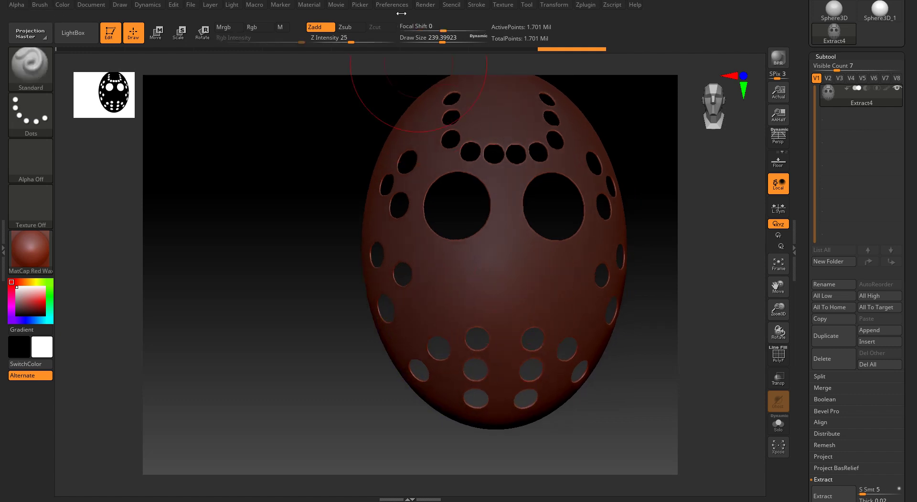
left_click_drag(377, 43, 379, 42, "shift")
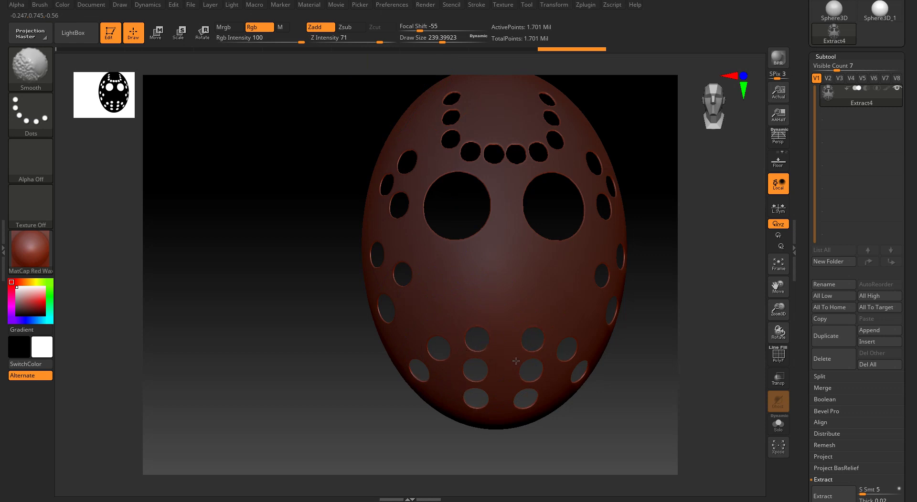
mouse_move(508, 160)
right_mouse_down()
mouse_move(553, 172)
mouse_move(505, 164)
mouse_move(518, 189)
right_mouse_up()
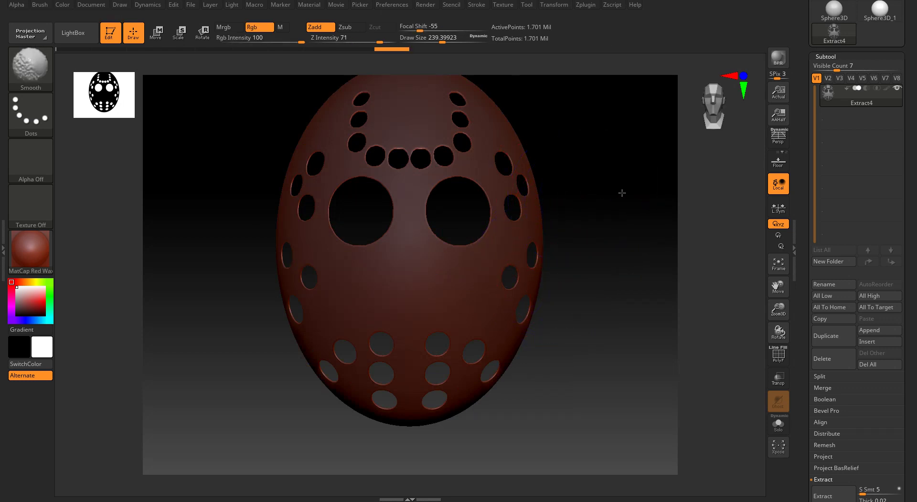
Examine the smoothed hole rims from several angles and inspect the forehead and upper side vents up close
left_click_drag(709, 222, 582, 234)
left_click_drag(597, 384, 348, 206)
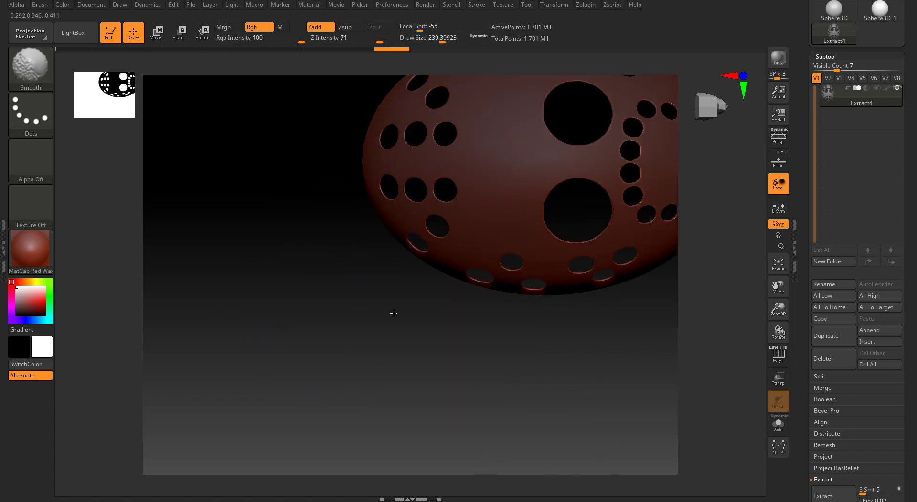
left_click_drag(393, 313, 474, 334, "shift")
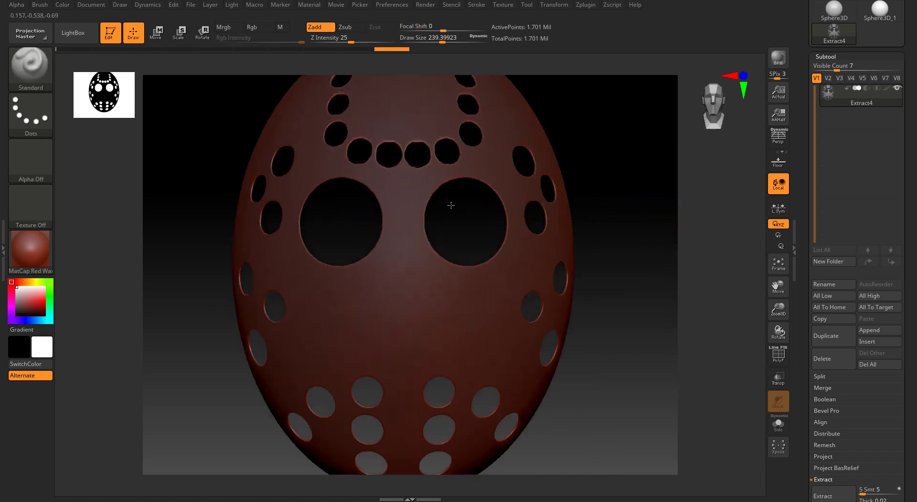
left_click_drag(451, 205, 490, 322, "alt")
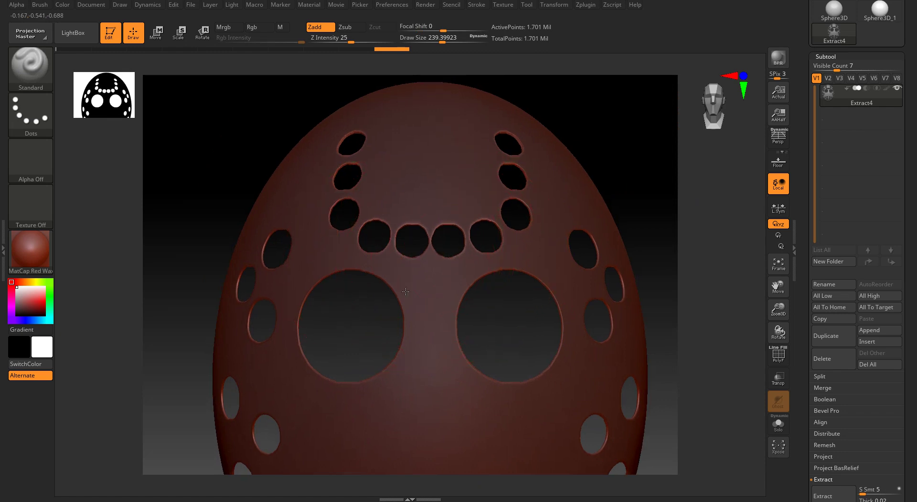
right_click_drag(405, 292, 407, 330, "ctrl")
right_click_drag(297, 219, 413, 248, "alt")
right_click_drag(349, 251, 413, 245)
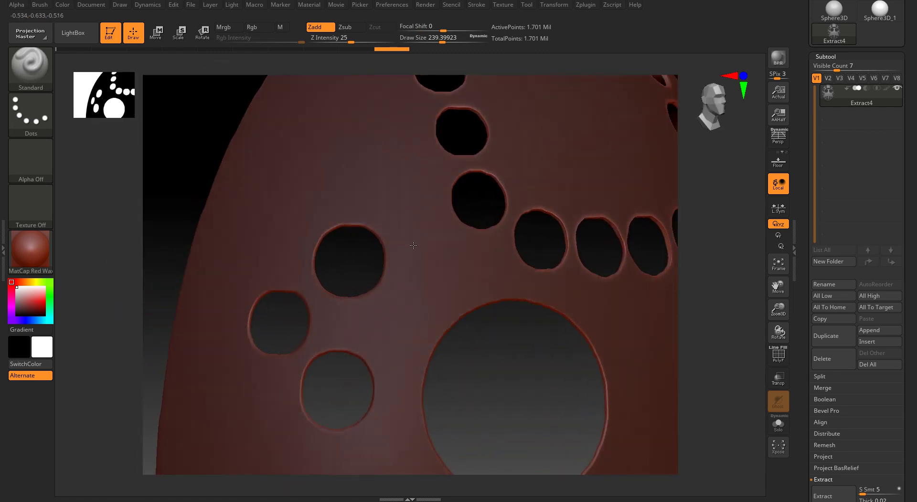
right_click_drag(336, 250, 362, 293, "ctrl")
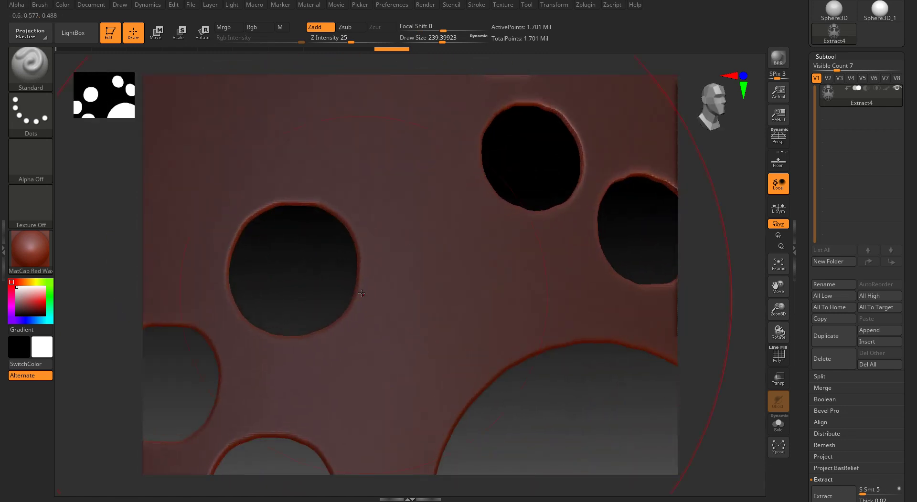
key("shift")
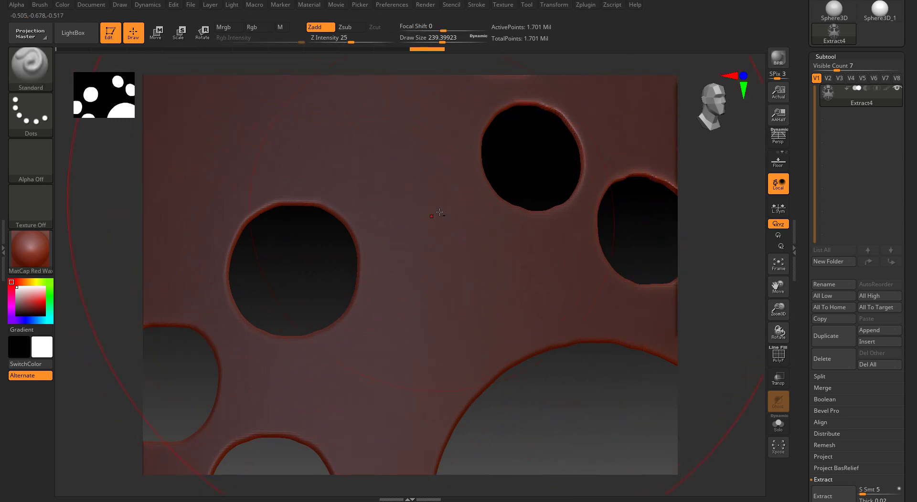
Reduce the draw size to about 120 and smooth the rims of the U-shaped row of forehead holes
mouse_move(438, 213)
right_mouse_down("ctrl")
mouse_move(441, 239)
mouse_move(457, 203)
right_mouse_up("ctrl")
mouse_move(458, 215)
right_mouse_down("alt")
mouse_move(422, 242)
mouse_move(436, 235)
right_mouse_up("alt")
key("s")
left_click_drag(434, 236, 420, 236)
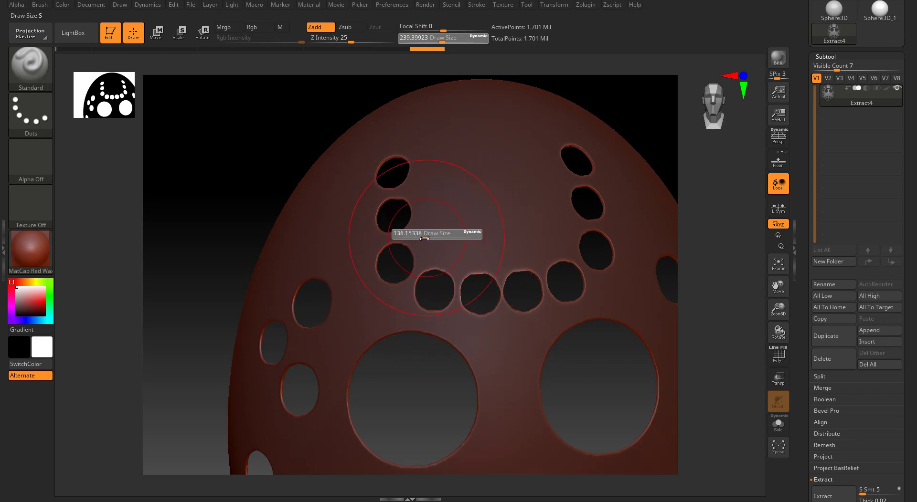
key("shift")
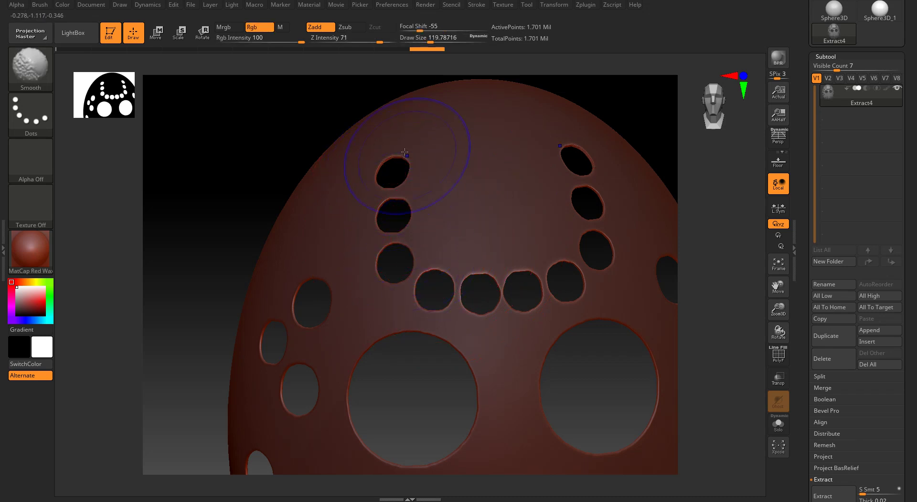
right_click_drag(388, 164, 380, 179)
mouse_move(389, 174)
left_mouse_down("shift")
mouse_move(405, 191)
mouse_move(385, 201)
left_mouse_up("shift")
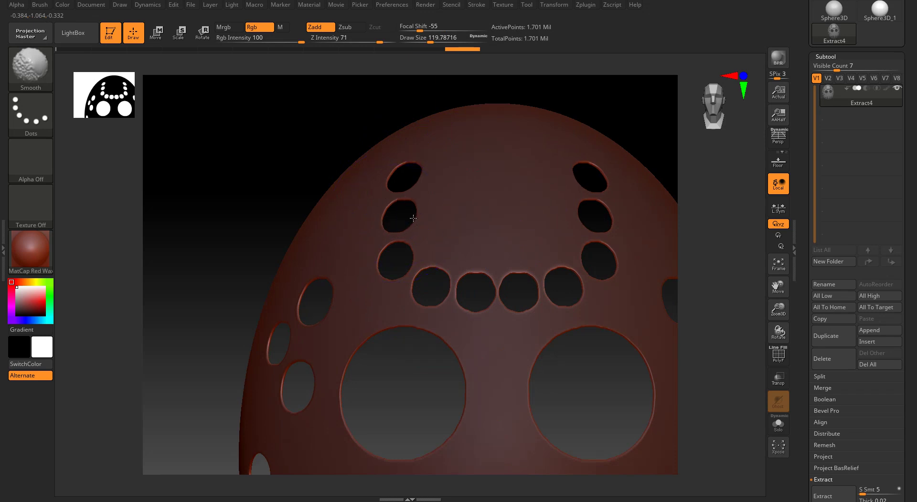
left_click_drag(396, 287, 436, 290, "shift")
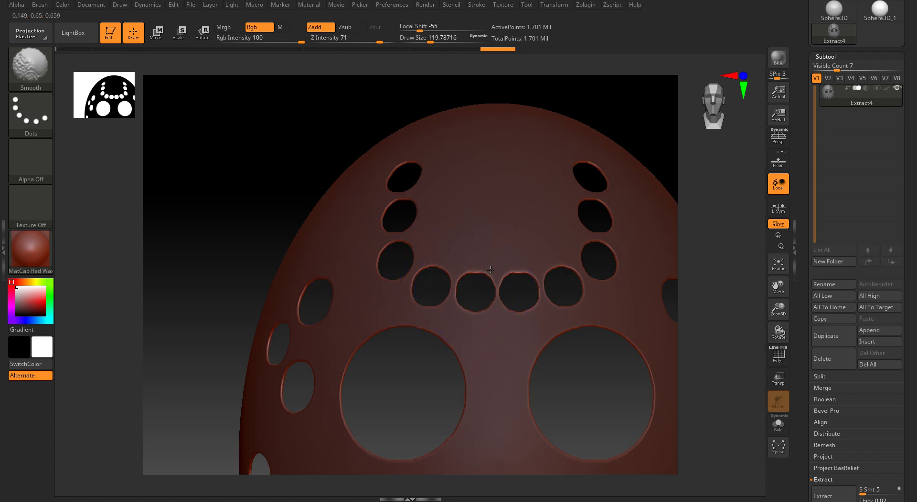
left_click_drag(491, 270, 492, 286, "shift")
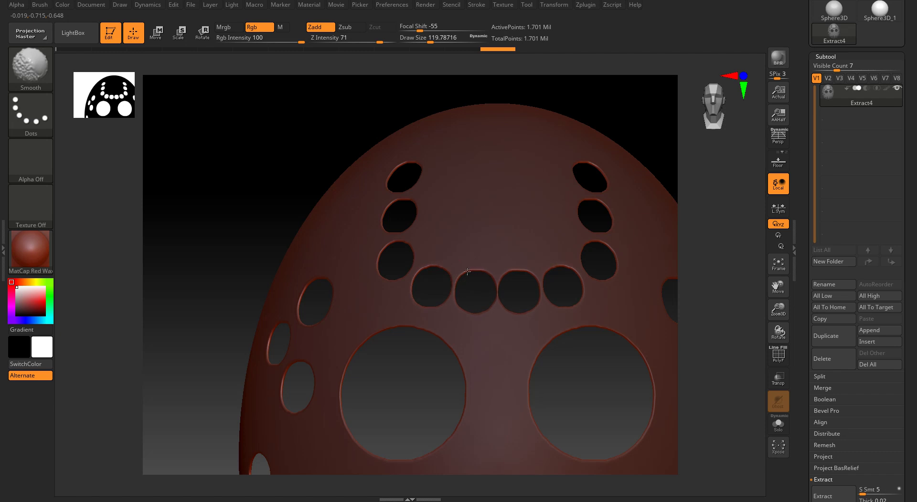
left_click_drag(481, 296, 481, 284, "shift")
Unmask the mesh surface and set up the Inflat brush with a draw size of about 33 and Z Intensity 3
mouse_move(477, 247)
right_mouse_down()
mouse_move(500, 331)
mouse_move(549, 433)
right_mouse_up()
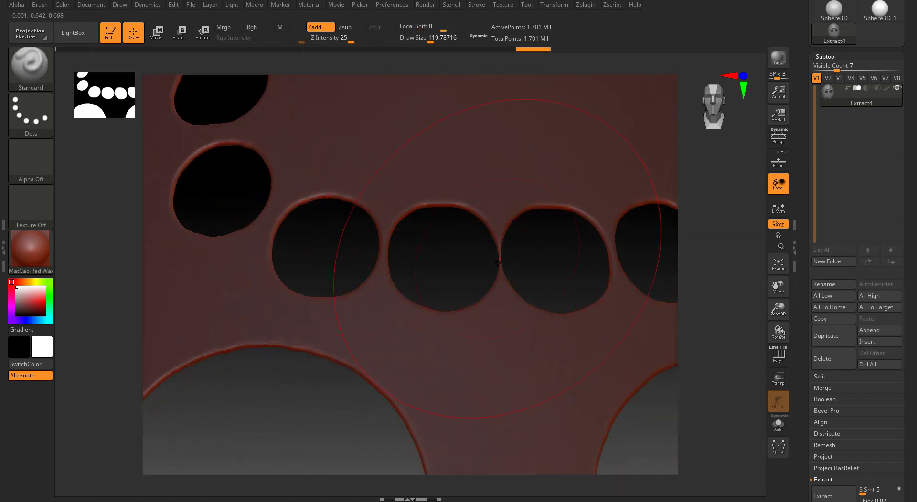
right_click_drag(424, 214, 363, 120, "ctrl")
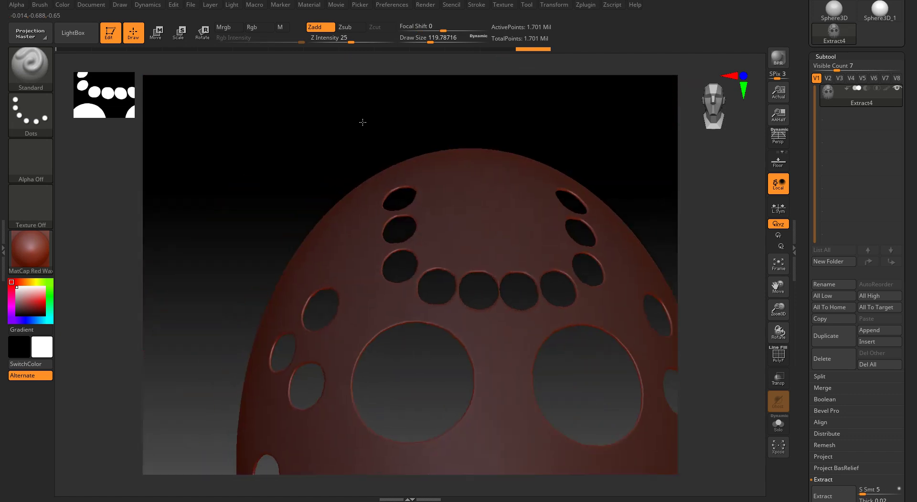
mouse_move(444, 218)
right_mouse_down("ctrl")
mouse_move(479, 291)
mouse_move(407, 227)
mouse_move(428, 247)
right_mouse_up("ctrl")
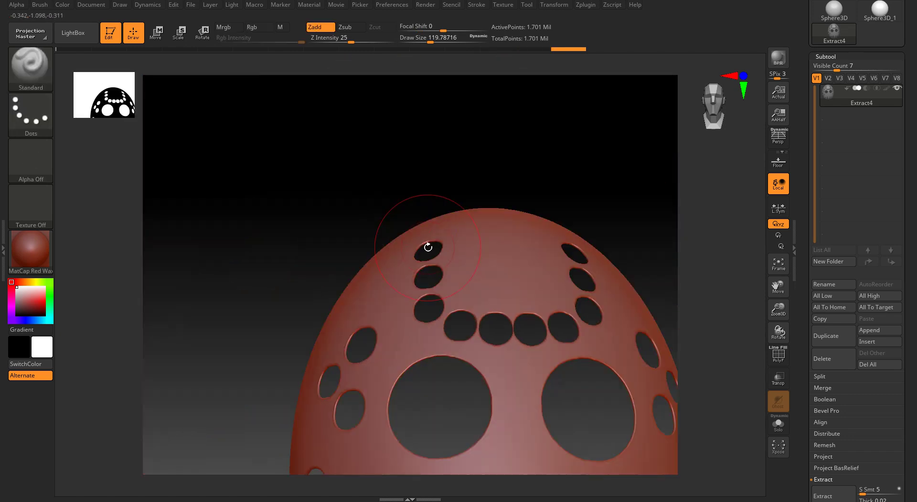
key("b")
key("i")
key("n")
key("s")
left_click_drag(463, 248, 447, 251)
left_click(329, 41)
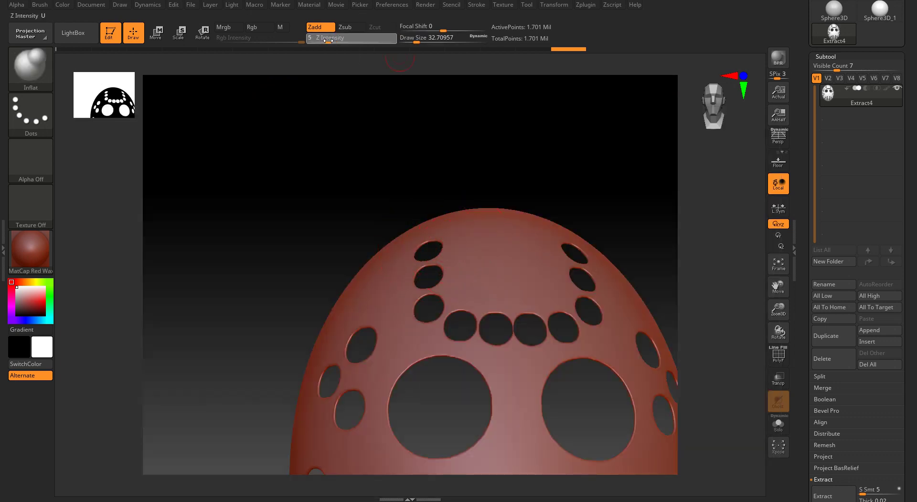
mouse_move(479, 147)
right_mouse_down("ctrl")
mouse_move(497, 248)
mouse_move(346, 58)
right_mouse_up("ctrl")
mouse_move(425, 160)
right_mouse_down("ctrl")
mouse_move(455, 228)
mouse_move(467, 305)
right_mouse_up("ctrl")
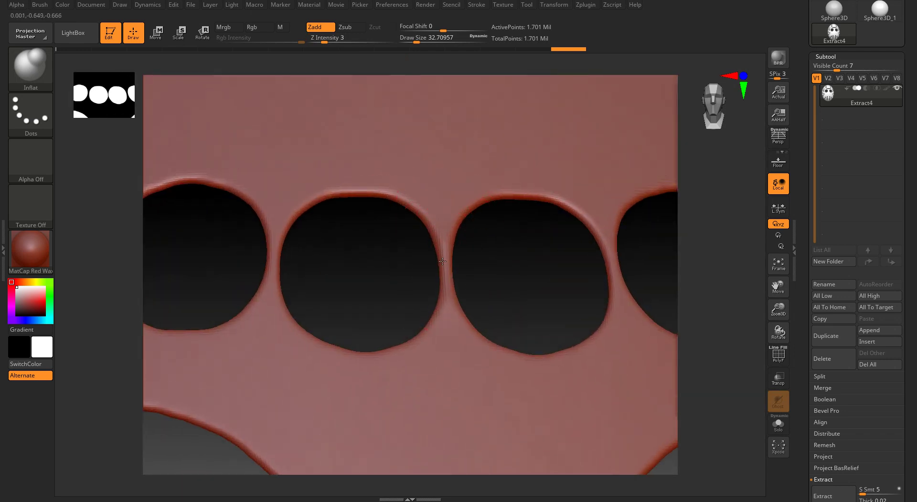
Try smoothing the narrow strip between the two centre forehead holes
key("shift")
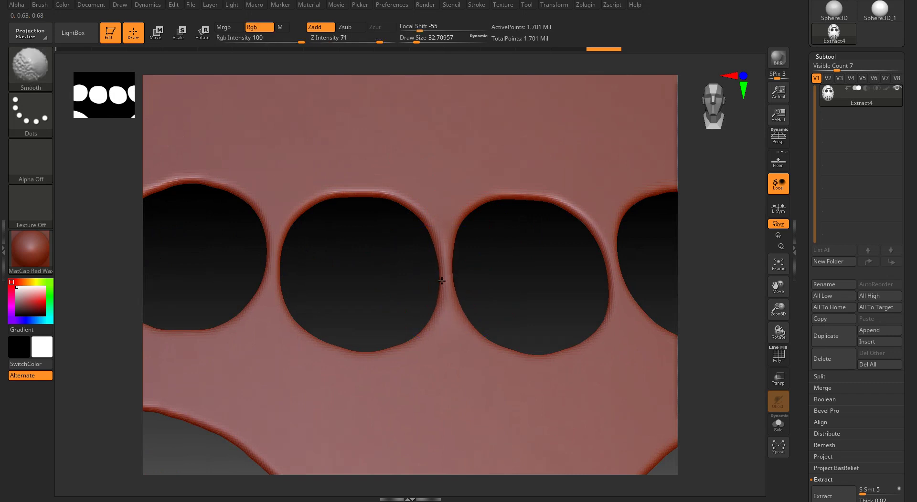
left_click_drag(442, 281, 444, 253, "shift")
mouse_move(445, 244)
right_mouse_down("ctrl")
mouse_move(433, 225)
mouse_move(488, 235)
mouse_move(455, 233)
mouse_move(425, 201)
mouse_move(463, 216)
mouse_move(456, 206)
right_mouse_up("ctrl")
key("ctrl")
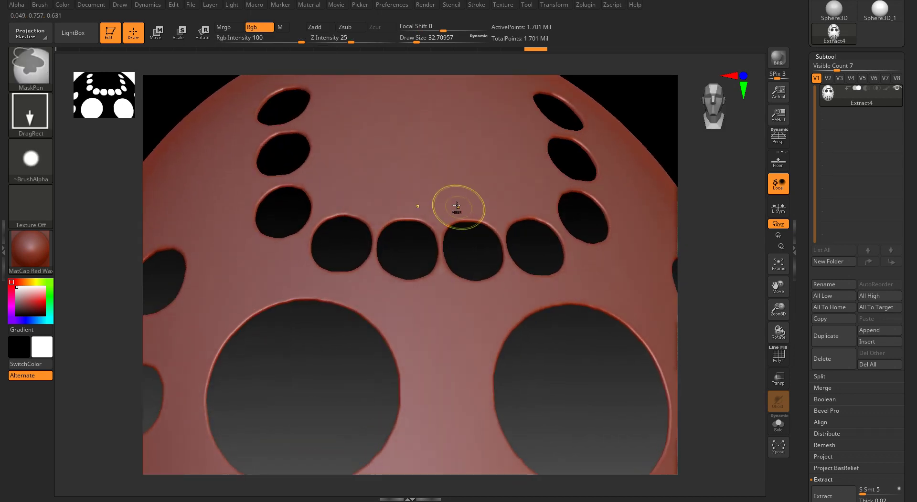
Undo the recent edits and move forward in the undo history to restore the smoothed forehead holes
key("ctrl+z")
key("ctrl+z")
key("ctrl+z")
key("ctrl+z")
key("ctrl+z")
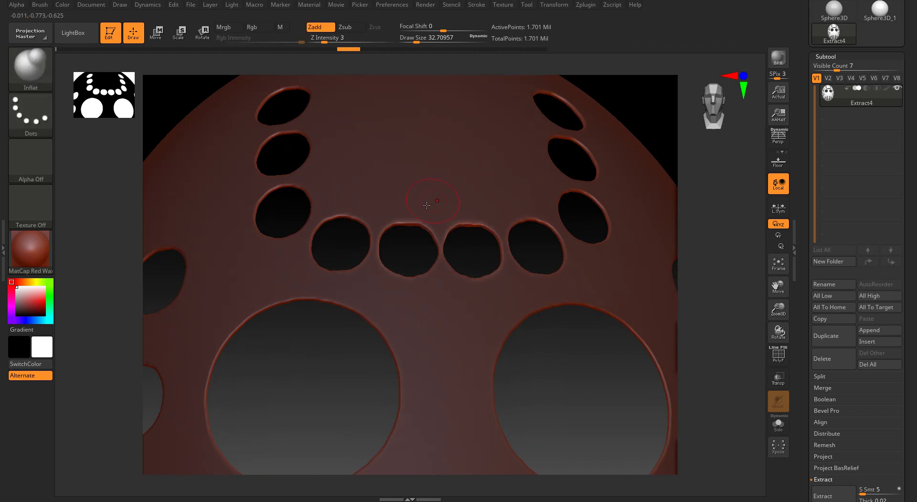
left_click(365, 50)
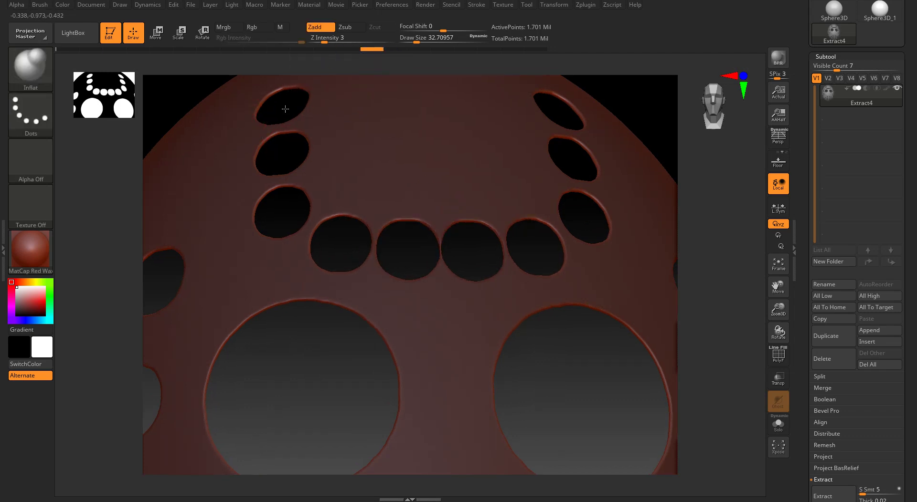
Unmask the surface again and inflate the thin strip between the two centre forehead holes
key("f")
key("ctrl")
left_click(286, 147, "ctrl")
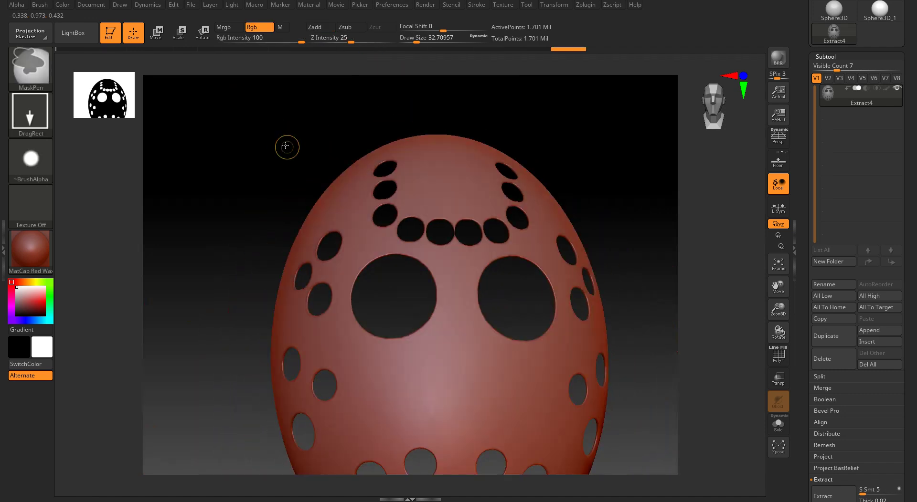
right_click_drag(440, 225, 476, 300, "ctrl")
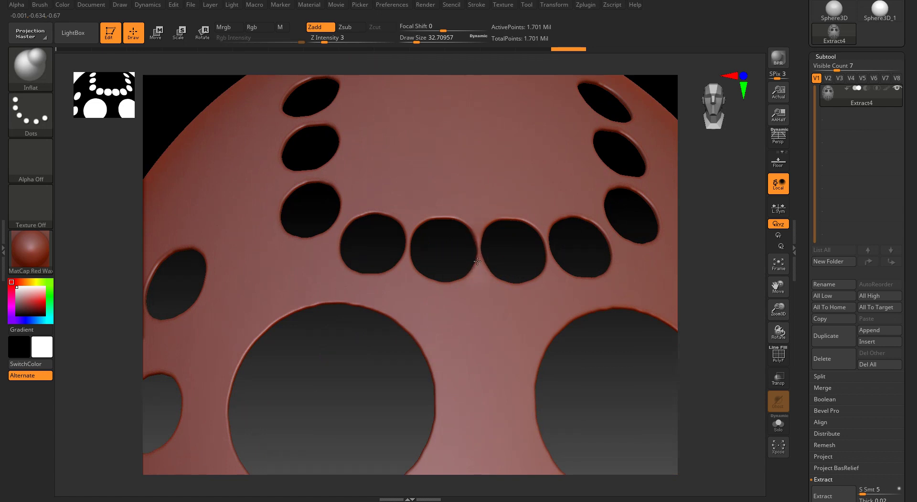
left_click_drag(481, 268, 480, 264)
right_click_drag(463, 242, 477, 297, "ctrl")
left_click_drag(495, 310, 499, 292)
left_click_drag(499, 292, 499, 290, "shift")
mouse_move(499, 289)
right_mouse_down()
mouse_move(520, 268)
mouse_move(518, 284)
mouse_move(488, 274)
right_mouse_up()
left_click_drag(488, 273, 495, 282)
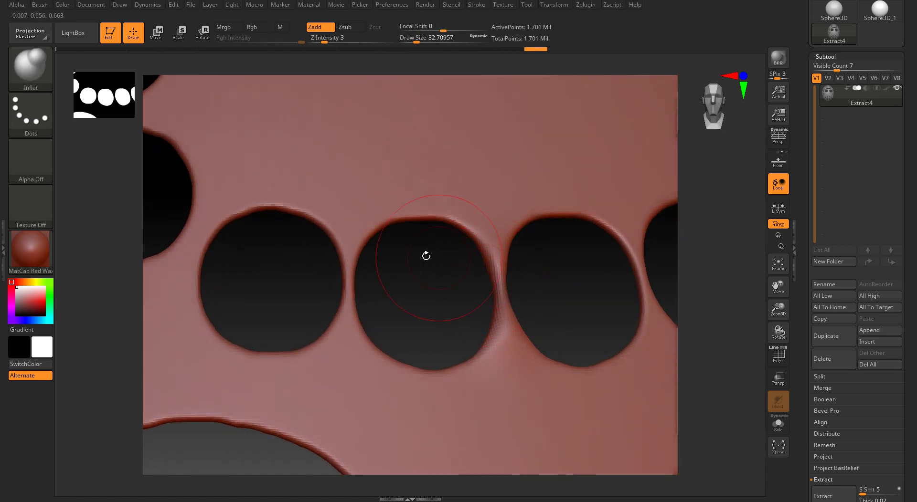
Smooth the rims of the centre forehead holes, and the upper forehead holes with a draw size of about 68
left_click_drag(354, 239, 353, 274, "shift")
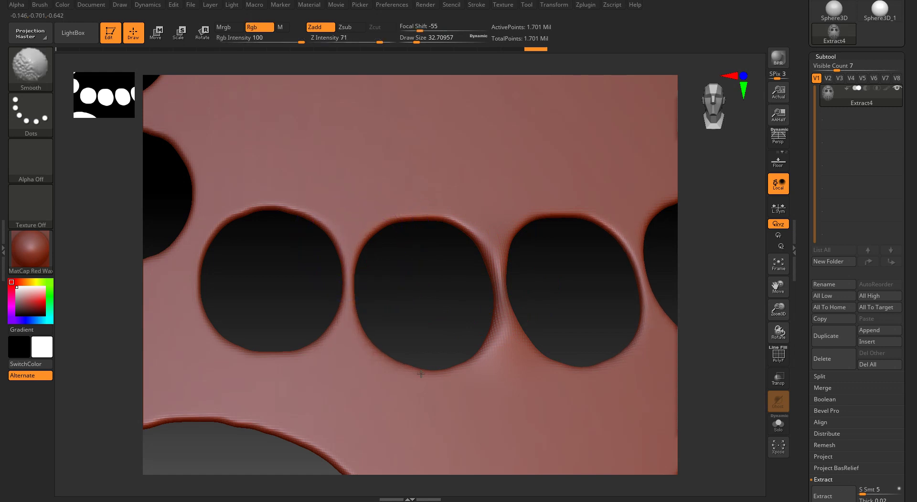
left_click_drag(468, 362, 485, 247, "shift")
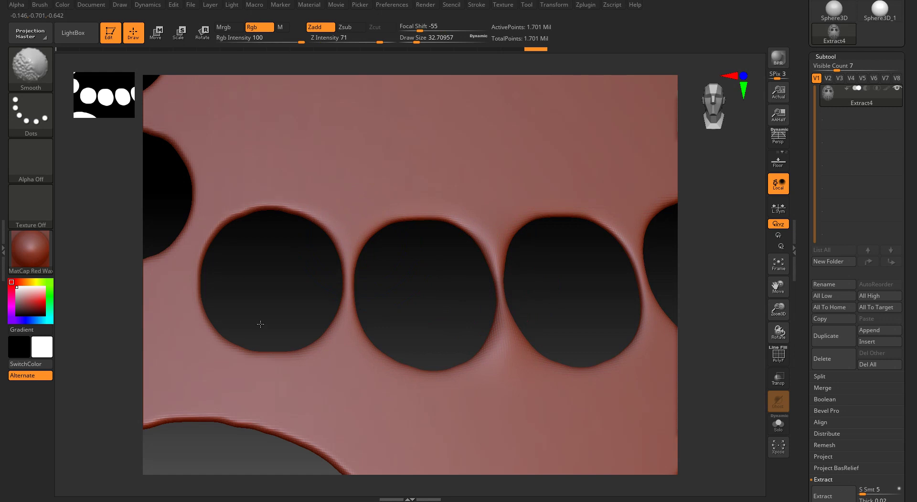
mouse_move(323, 312)
left_mouse_down("shift")
mouse_move(289, 314)
mouse_move(281, 220)
mouse_move(270, 211)
mouse_move(339, 300)
mouse_move(374, 311)
left_mouse_up("shift")
key("s")
left_click_drag(327, 226, 340, 186, "shift")
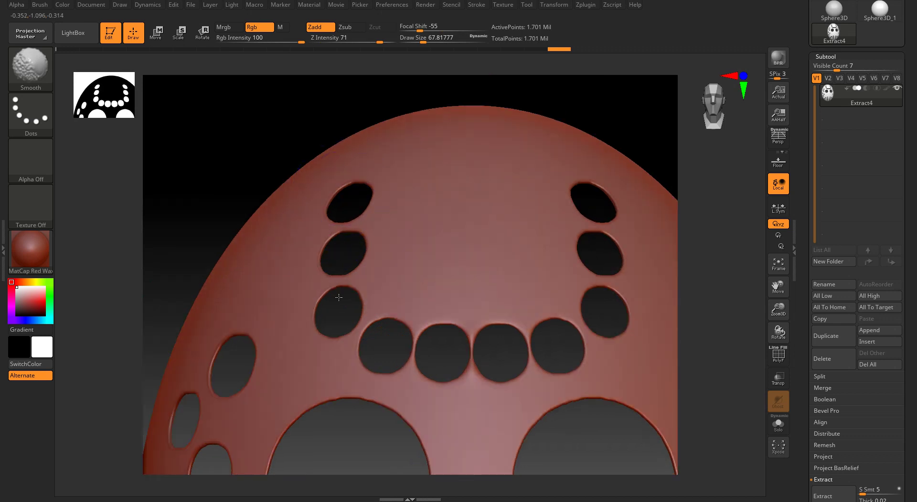
Smooth the rims of the left forehead holes, the upper side holes and the eye opening
left_click_drag(383, 313, 360, 135, "shift")
left_click_drag(256, 198, 354, 188)
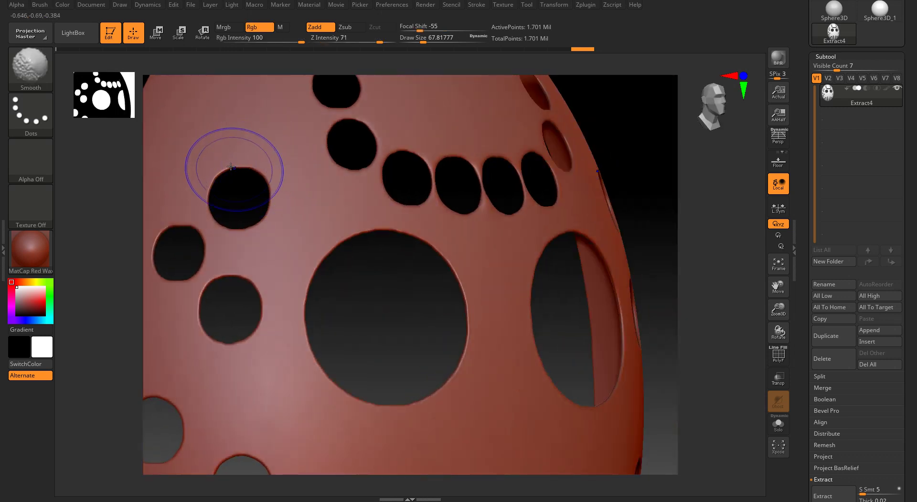
left_click_drag(232, 165, 258, 172, "shift")
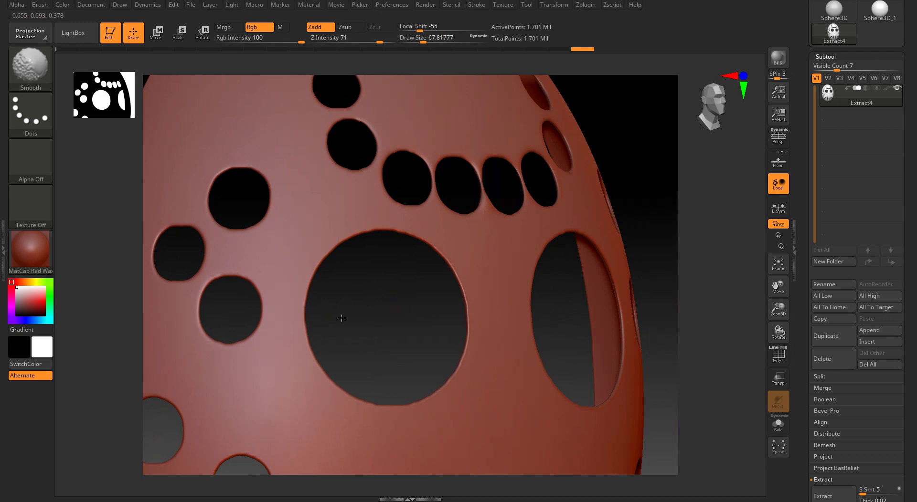
mouse_move(440, 255)
left_mouse_down("shift")
mouse_move(445, 242)
mouse_move(438, 255)
left_mouse_up("shift")
left_click_drag(438, 257, 465, 278, "shift")
mouse_move(319, 280)
left_mouse_down("shift")
mouse_move(420, 224)
mouse_move(389, 296)
mouse_move(433, 137)
left_mouse_up("shift")
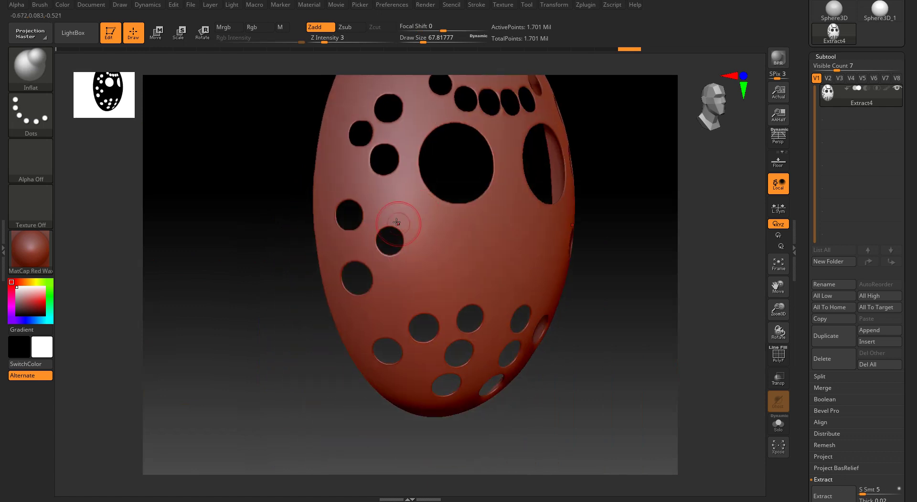
Smooth the rims of the lower cheek holes and the mouth holes
mouse_move(388, 233)
left_mouse_down("shift")
mouse_move(391, 256)
mouse_move(403, 244)
mouse_move(381, 292)
left_mouse_up("shift")
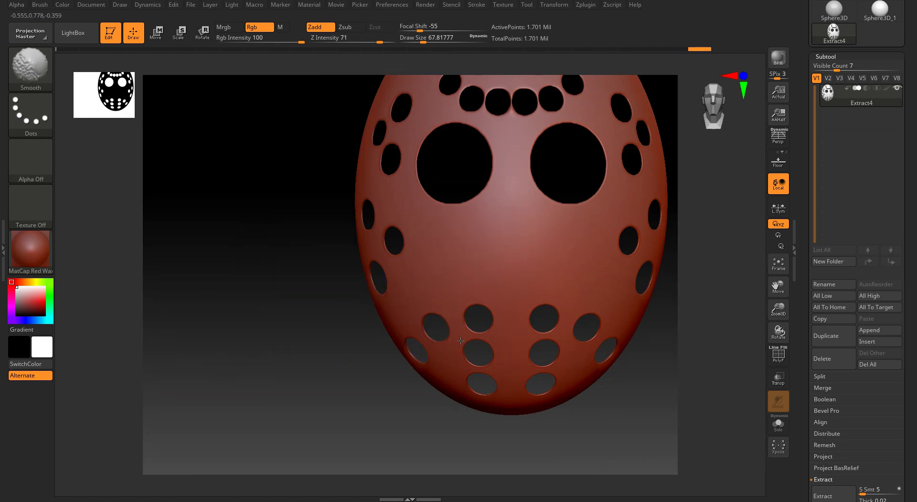
left_click_drag(460, 341, 481, 311, "shift")
left_click_drag(528, 347, 526, 335, "shift")
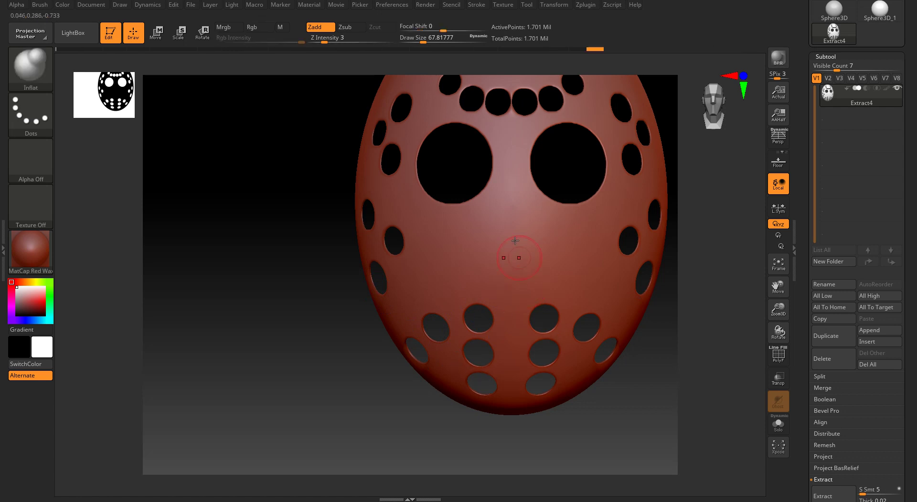
Inflate the thin strip between the two centre forehead holes with a draw size of about 12, and mask the whole mesh
right_click_drag(561, 238, 529, 178, "ctrl")
right_click_drag(493, 256, 457, 339, "alt")
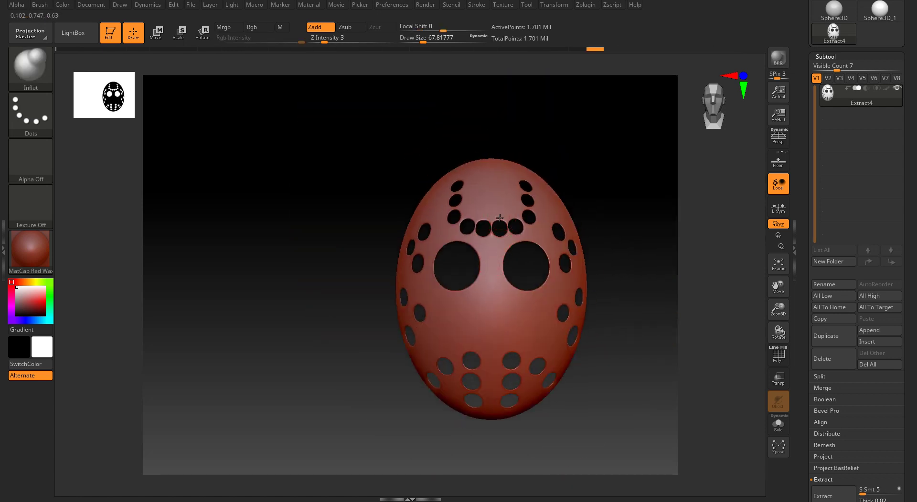
mouse_move(501, 218)
right_mouse_down("ctrl")
mouse_move(538, 315)
mouse_move(545, 377)
right_mouse_up("ctrl")
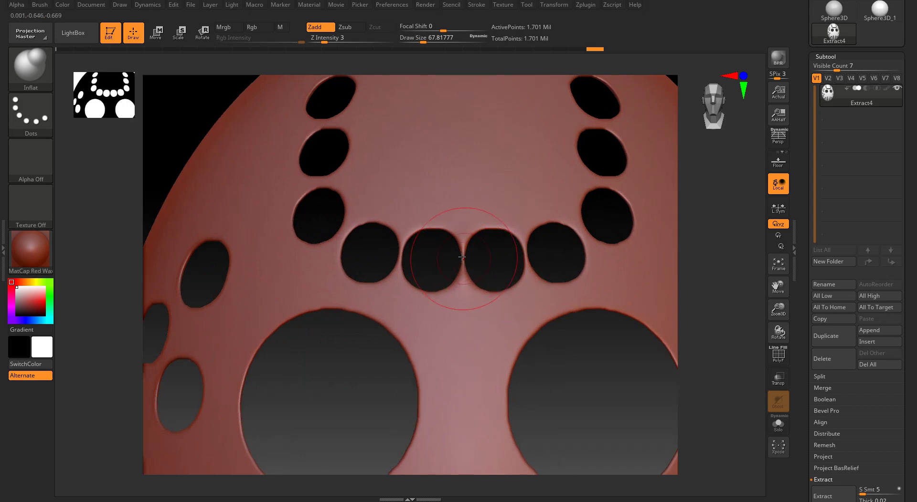
mouse_move(468, 275)
right_mouse_down("ctrl")
mouse_move(571, 446)
mouse_move(575, 469)
right_mouse_up("ctrl")
key("s")
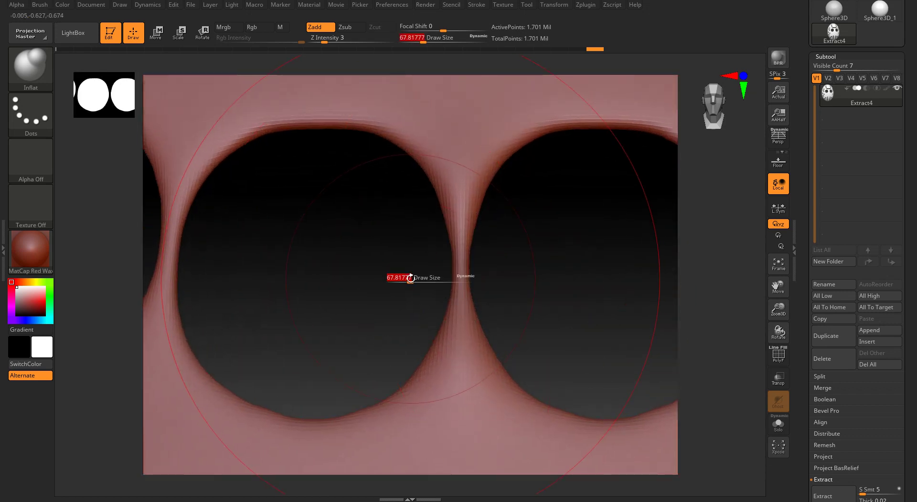
left_click_drag(410, 281, 395, 283)
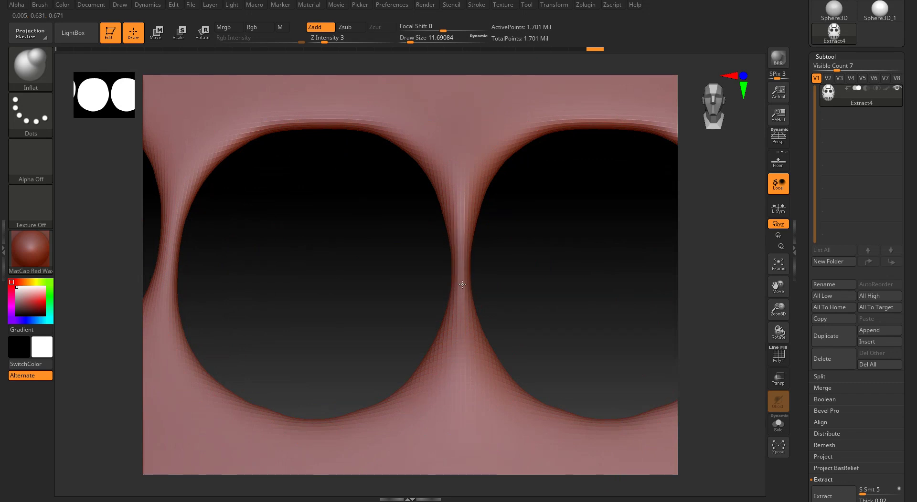
key("ctrl+a")
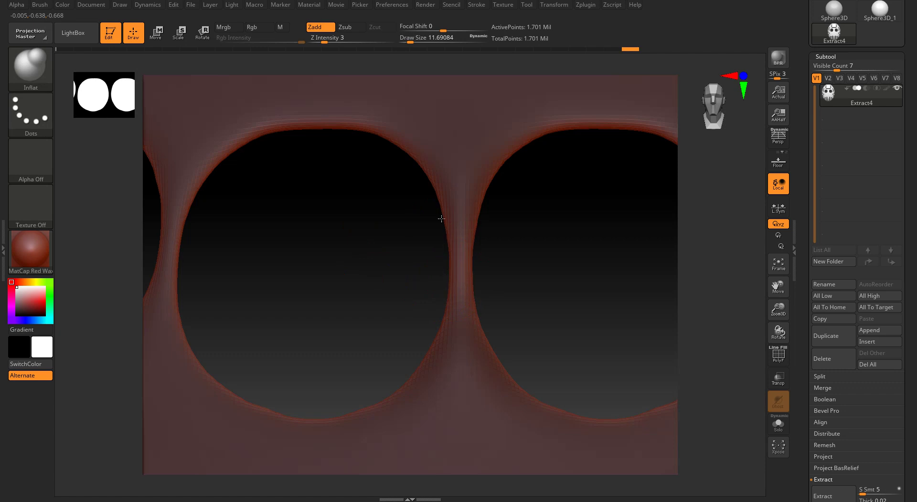
key("shift")
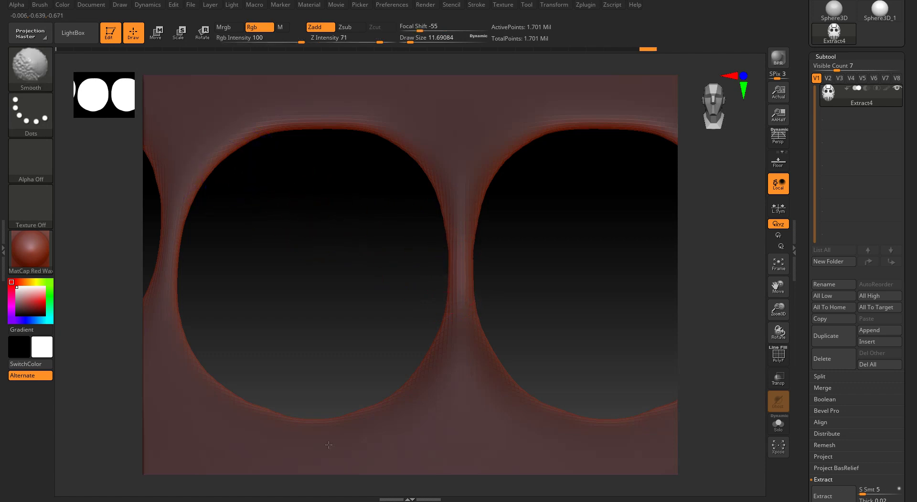
mouse_move(421, 352)
left_mouse_down("alt")
mouse_move(437, 378)
mouse_move(365, 121)
mouse_move(423, 143)
mouse_move(435, 110)
mouse_move(475, 236)
mouse_move(467, 199)
mouse_move(540, 266)
mouse_move(518, 92)
mouse_move(504, 122)
left_mouse_up("alt")
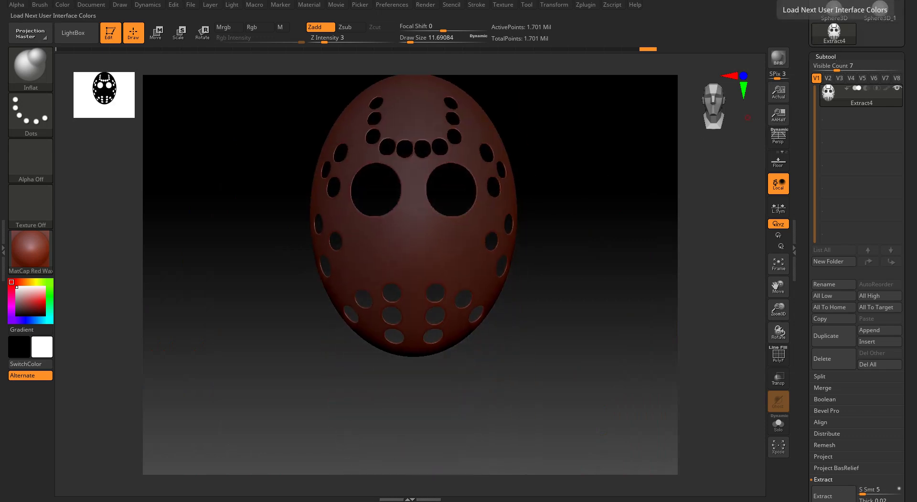
Switch to the browser to study the Jason Voorhees mask reference picture, and return to ZBrush for a front view of the mask
key("alt+Tab")
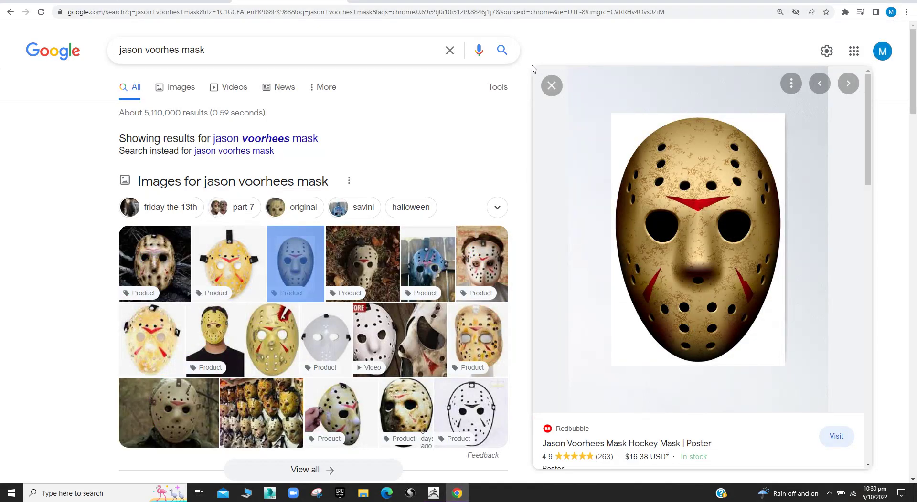
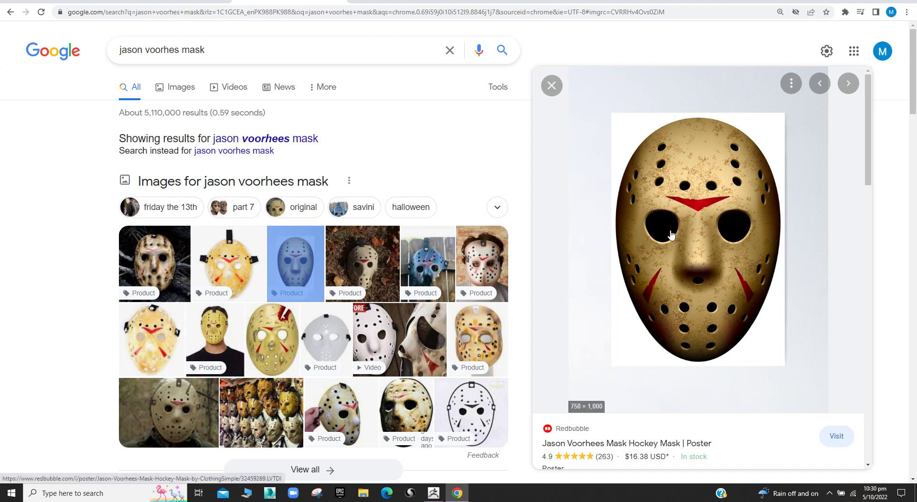
left_click(433, 493)
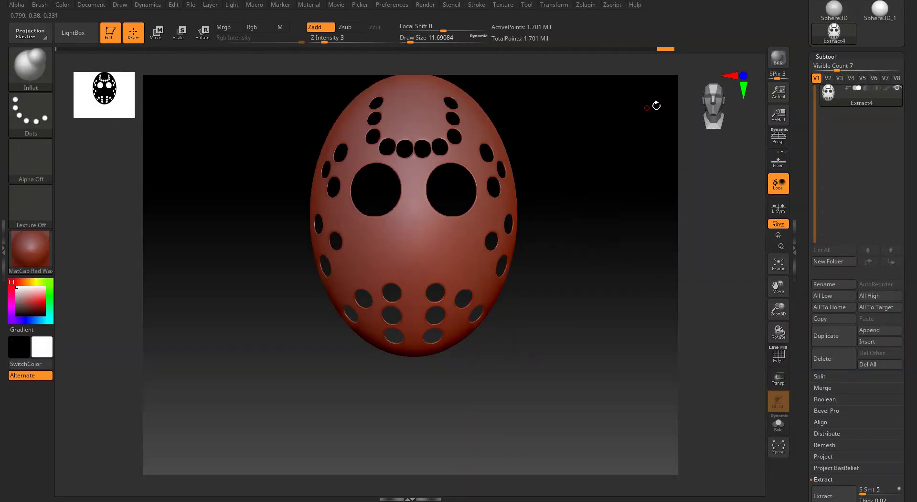
left_click(713, 110)
right_click_drag(494, 158, 485, 223, "alt")
left_click(707, 109)
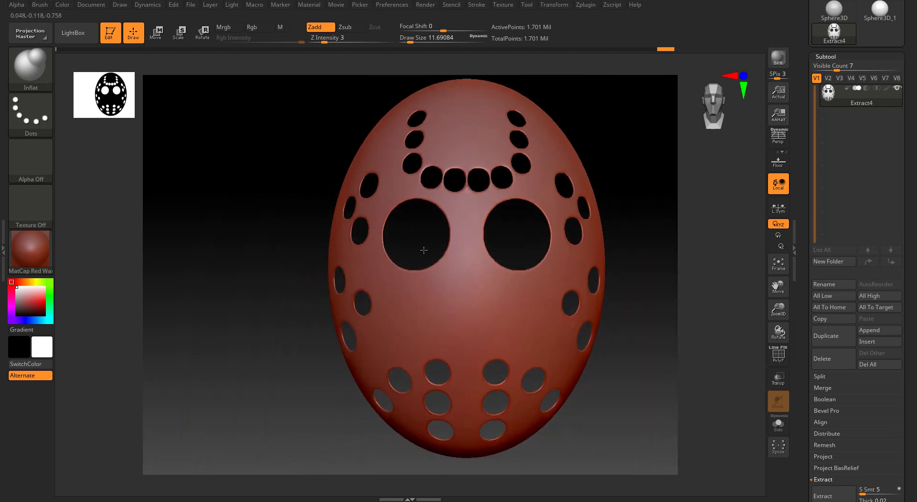
scroll(420, 235, "down", 2)
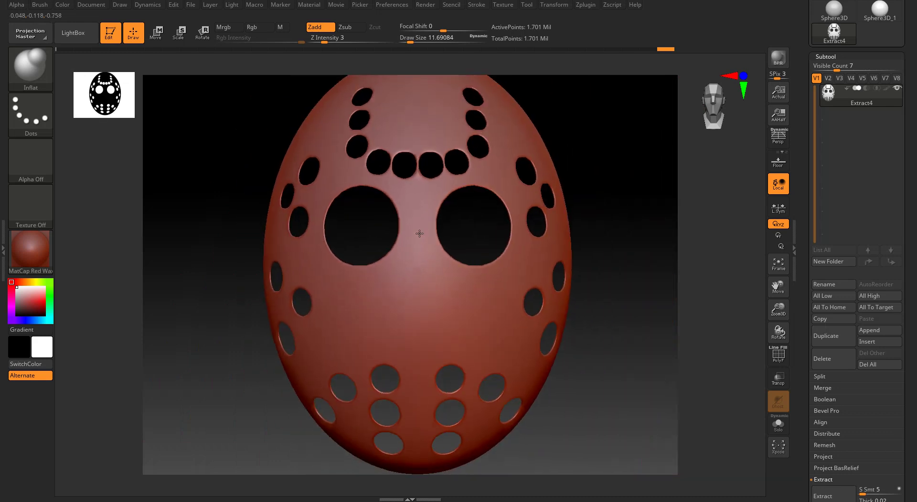
Select the Standard brush and set its draw size to about 132
key("b")
key("s")
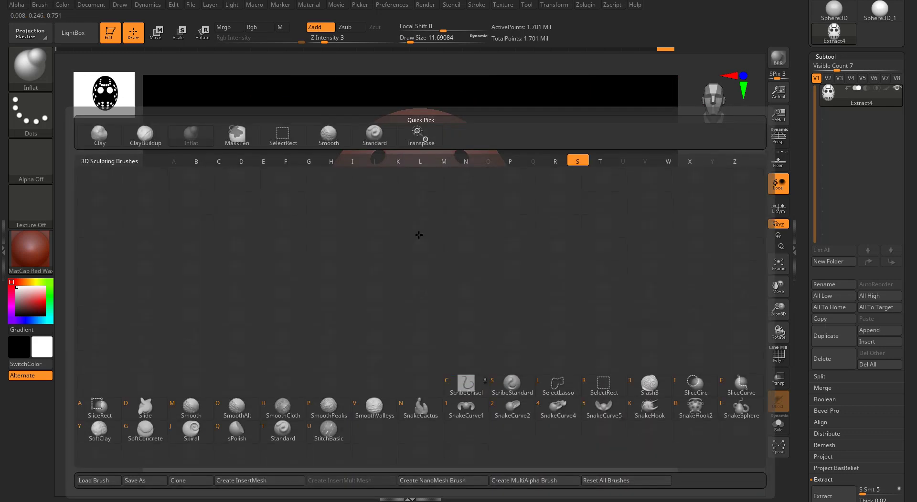
key("l")
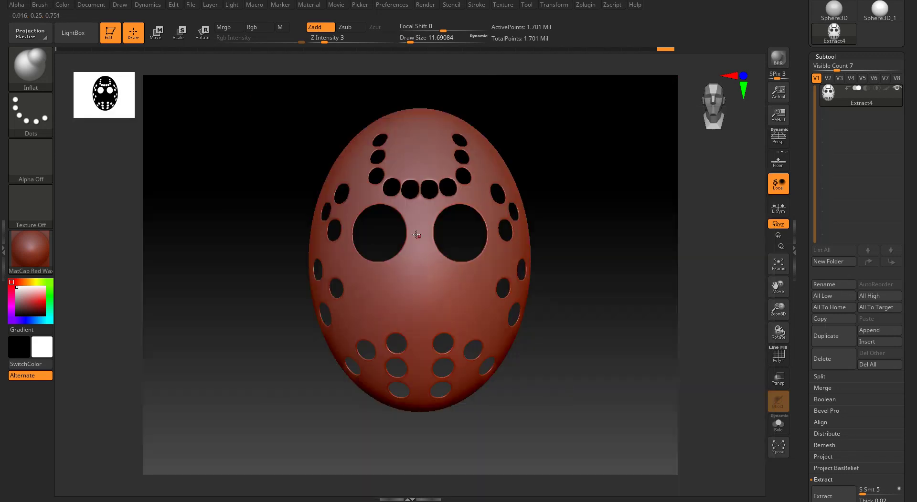
key("b")
key("s")
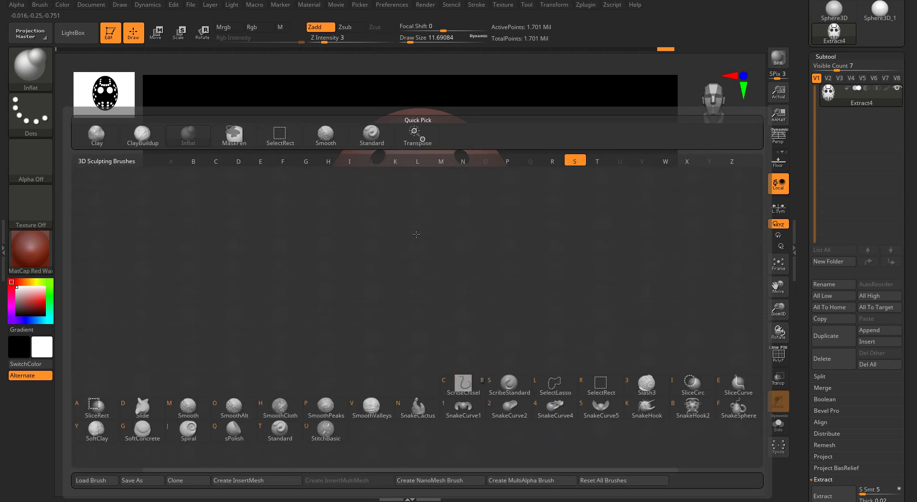
key("t")
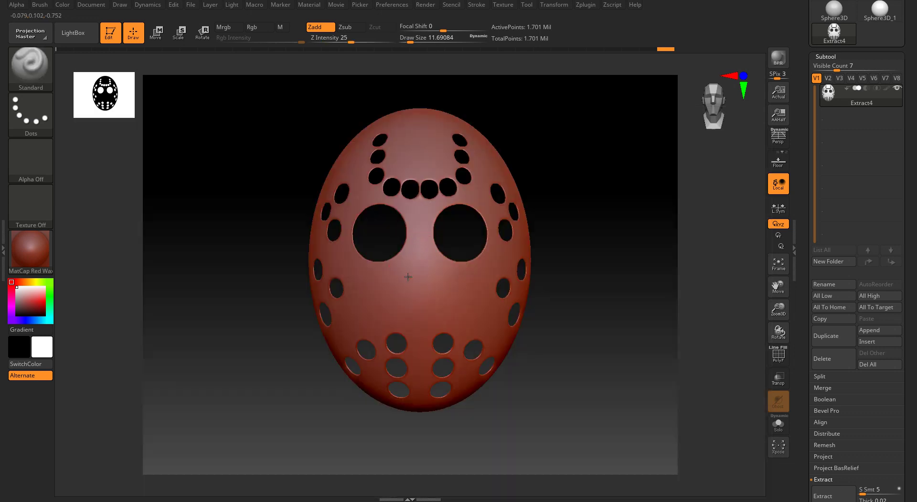
right_click_drag(408, 277, 423, 309, "ctrl")
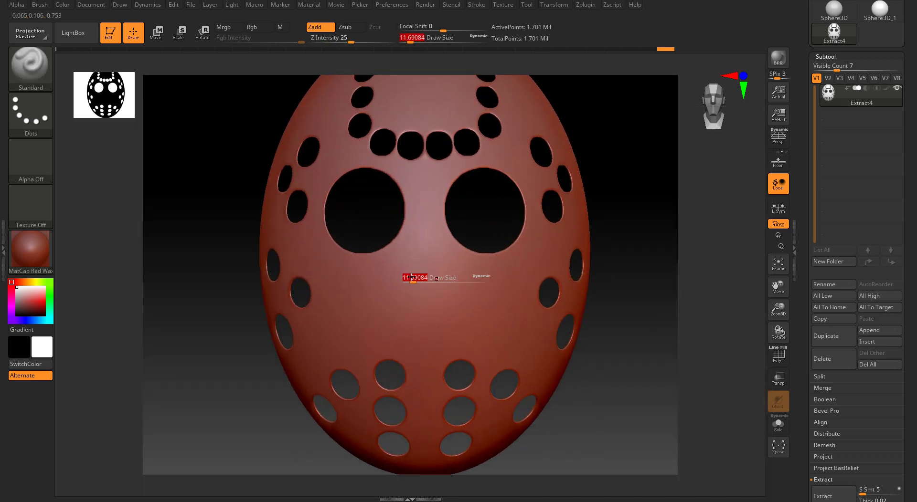
left_click_drag(411, 277, 433, 278)
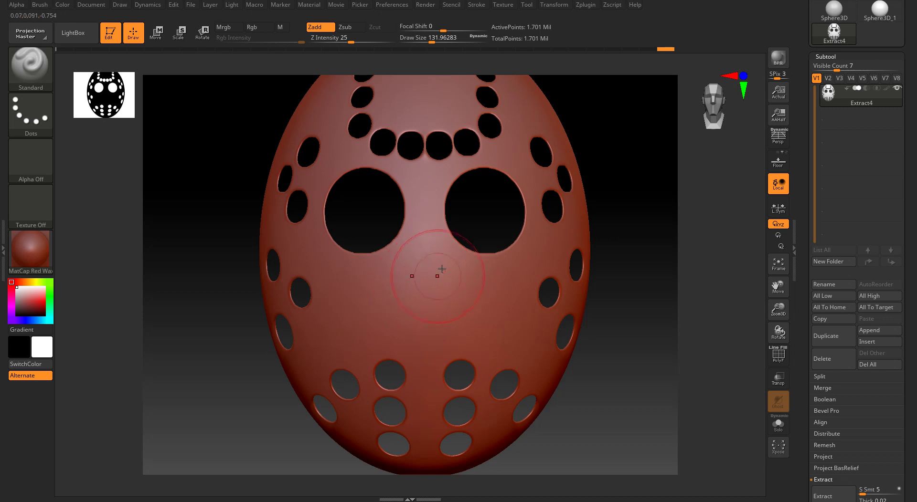
Try raising a nose between and below the eye openings with the Standard brush, and undo the stroke
left_click_drag(425, 205, 425, 289)
mouse_move(439, 285)
right_mouse_down()
mouse_move(504, 267)
mouse_move(540, 271)
right_mouse_up()
mouse_move(435, 254)
right_mouse_down()
mouse_move(430, 245)
mouse_move(446, 254)
mouse_move(405, 248)
mouse_move(496, 332)
mouse_move(520, 314)
mouse_move(483, 299)
mouse_move(565, 285)
right_mouse_up()
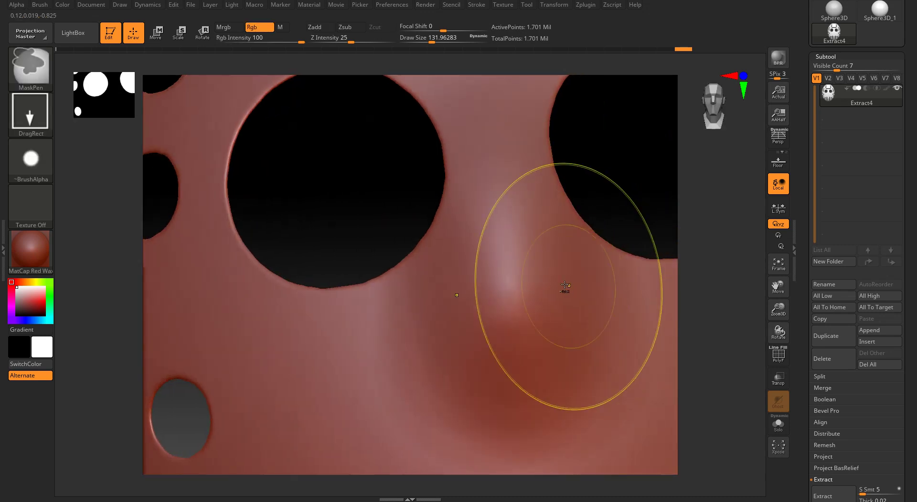
key("ctrl+z")
right_click_drag(494, 289, 533, 272, "ctrl")
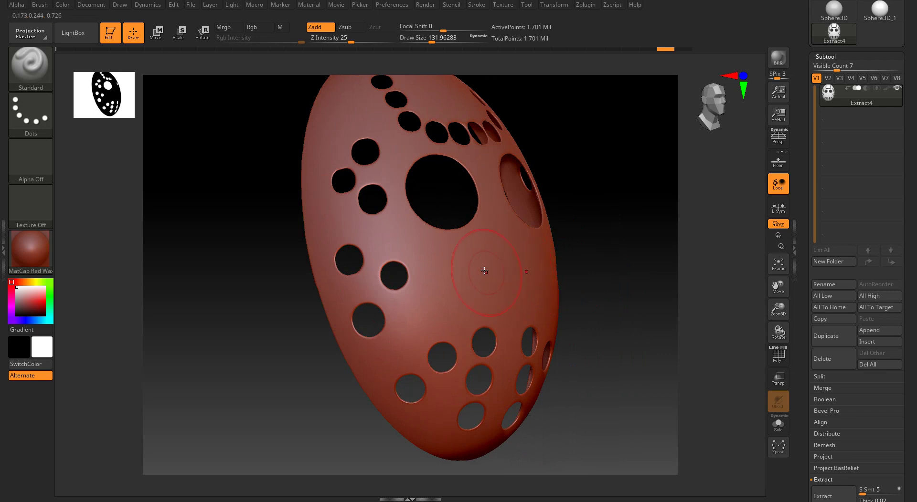
right_click_drag(708, 240, 338, 91)
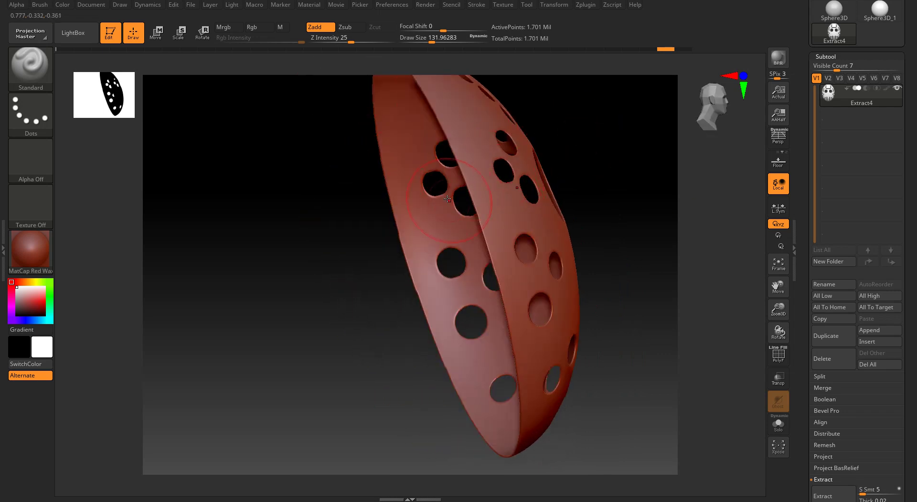
right_click_drag(447, 199, 451, 84)
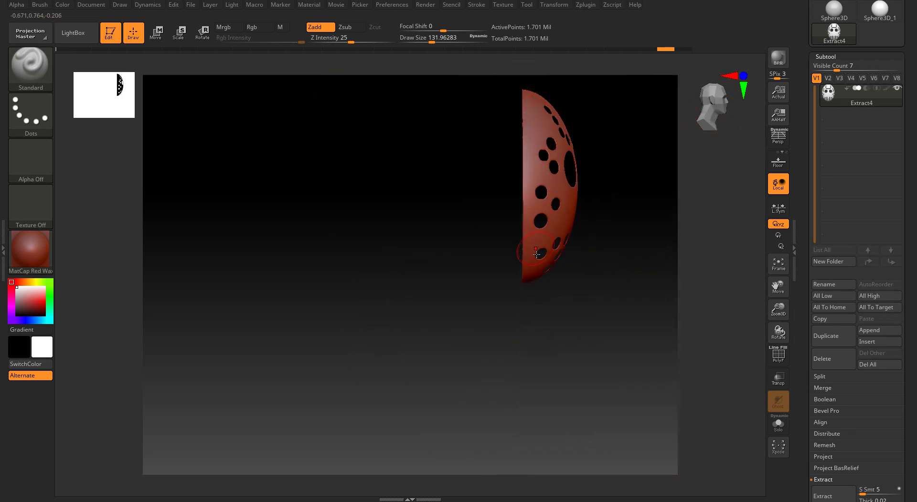
mouse_move(536, 254)
right_mouse_down()
mouse_move(526, 280)
mouse_move(542, 280)
mouse_move(420, 281)
mouse_move(566, 294)
mouse_move(481, 273)
right_mouse_up()
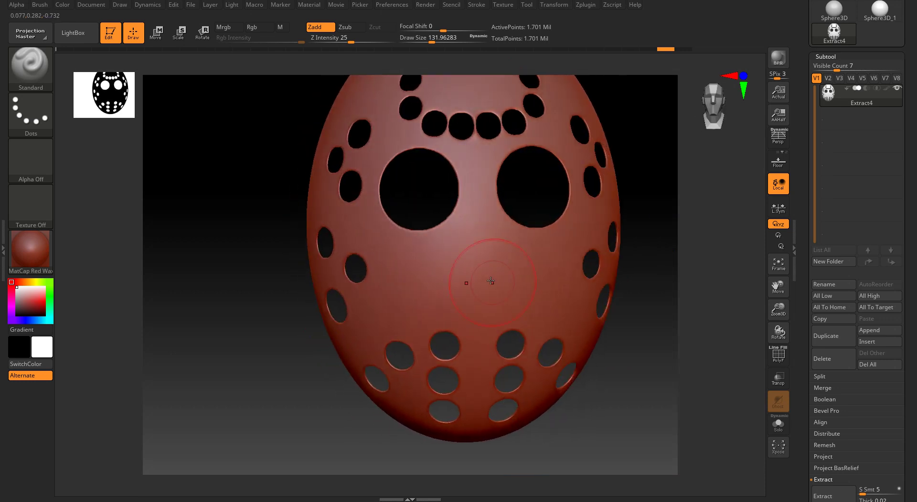
Reduce the Standard brush to a draw size of about 104 and a Z Intensity of 2, undoing the test stroke on the nose
key("s")
left_click_drag(490, 283, 487, 283)
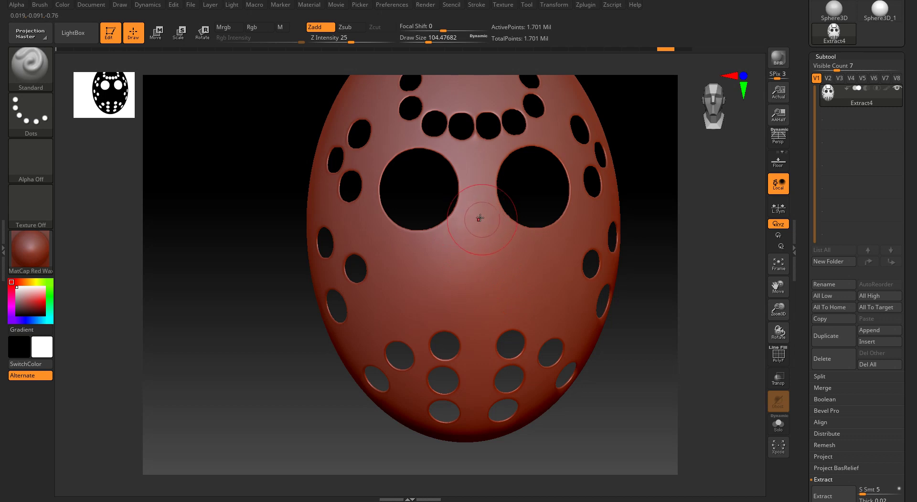
left_click_drag(479, 231, 479, 243)
key("ctrl+z")
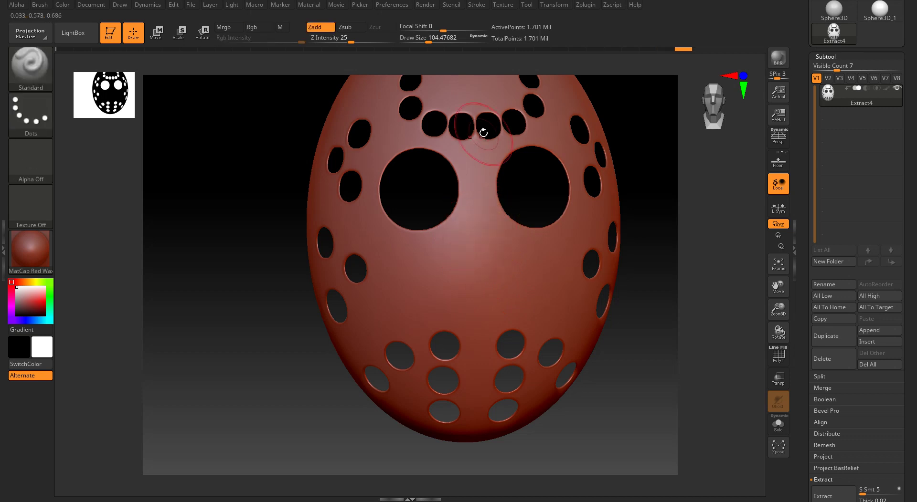
left_click_drag(352, 41, 322, 42)
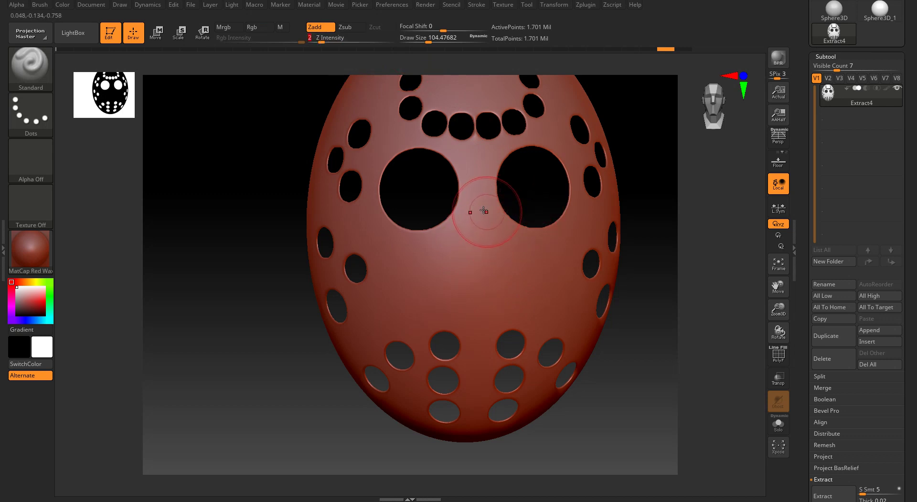
Test a light stroke on the nose bridge at the low intensity, and raise the brush's Z Intensity to 4
left_click_drag(631, 168, 656, 155)
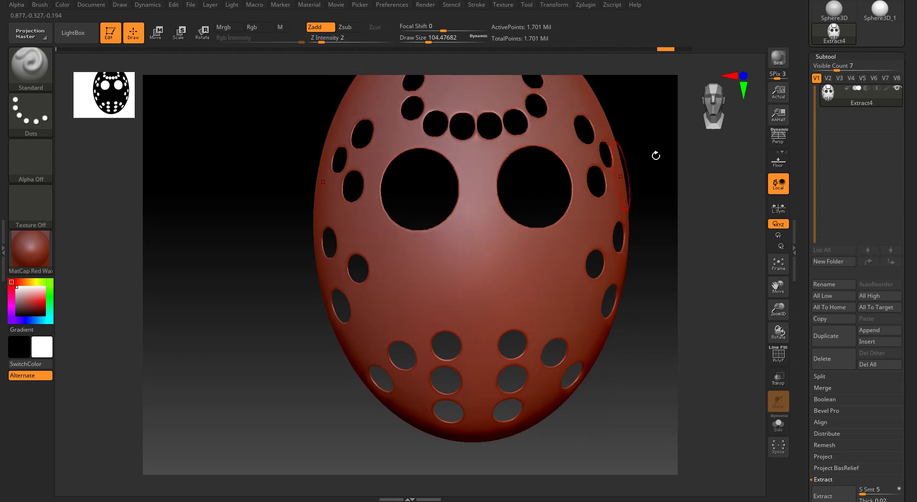
left_click(714, 120)
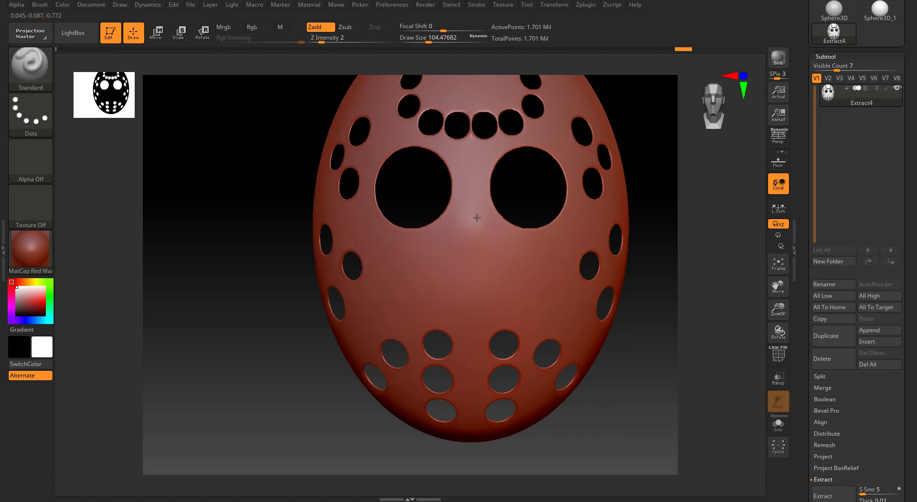
mouse_move(476, 218)
right_mouse_down()
mouse_move(495, 184)
mouse_move(513, 186)
right_mouse_up()
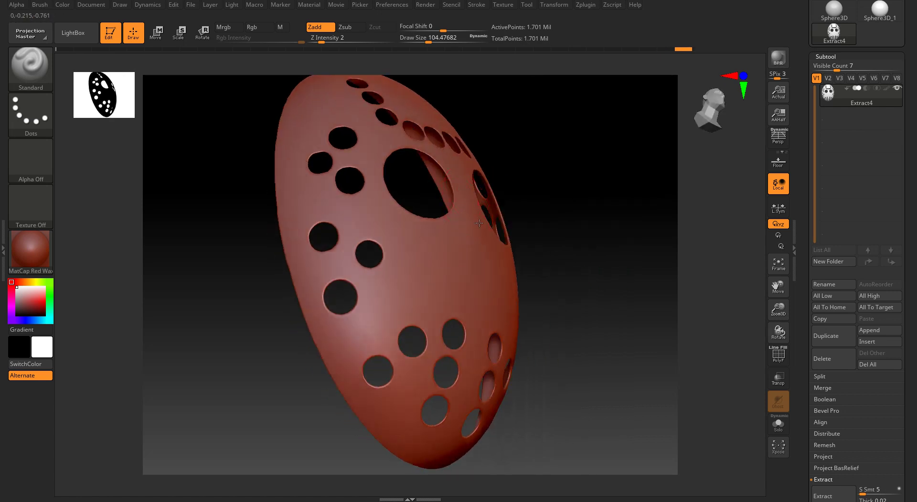
right_click_drag(415, 129, 401, 156)
key("ctrl")
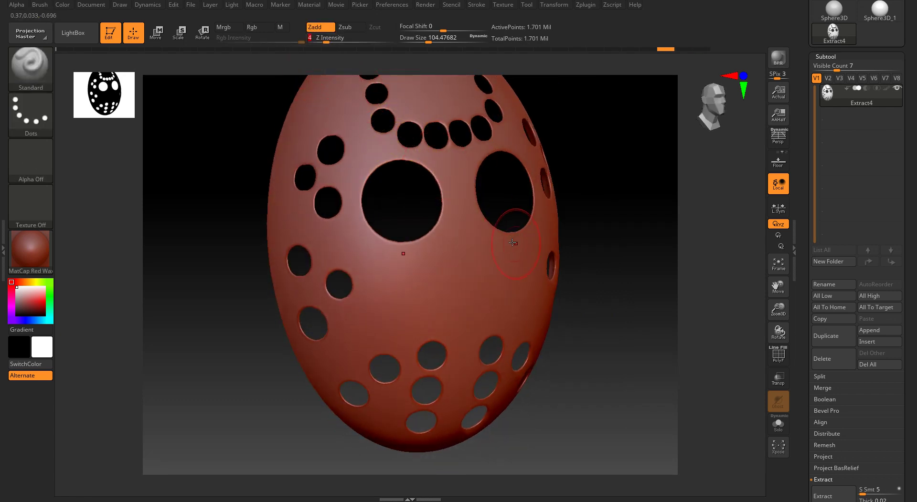
Try building up a nose between and below the eye openings with Standard brush strokes at Z Intensity 4
right_click_drag(514, 219, 452, 215)
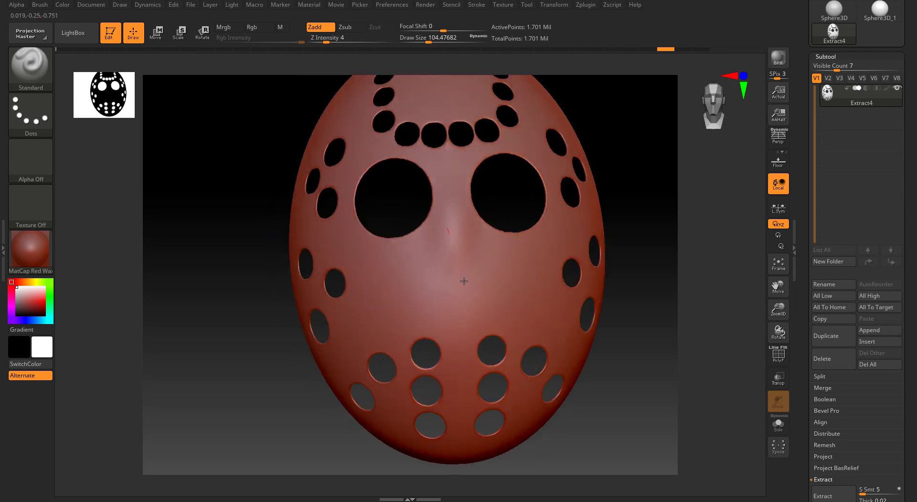
left_click_drag(474, 238, 477, 242)
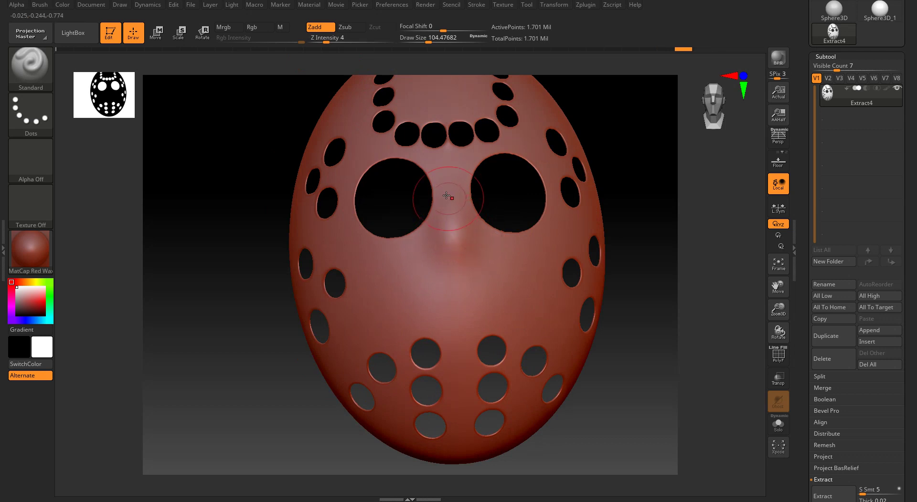
mouse_move(448, 196)
right_mouse_down("ctrl")
mouse_move(471, 268)
mouse_move(481, 271)
right_mouse_up("ctrl")
left_click_drag(472, 241, 524, 318)
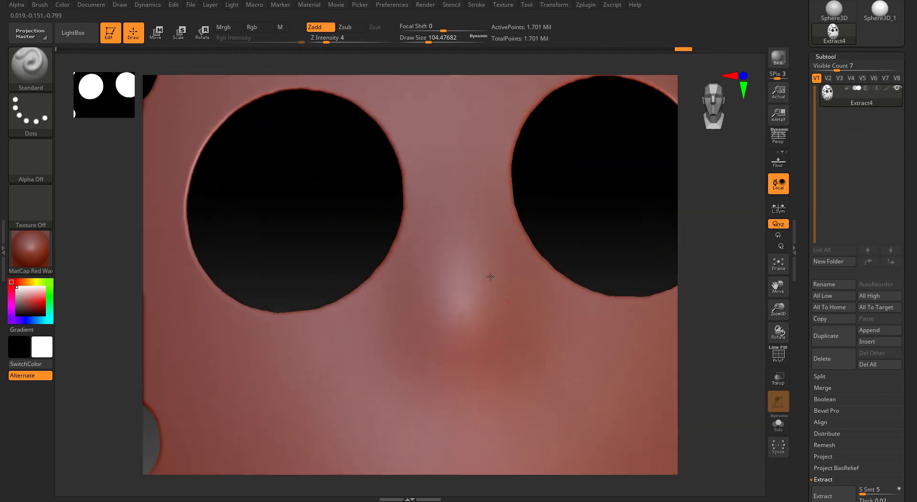
left_click_drag(488, 357, 498, 376)
mouse_move(464, 274)
right_mouse_down()
mouse_move(526, 277)
mouse_move(492, 277)
mouse_move(507, 280)
right_mouse_up()
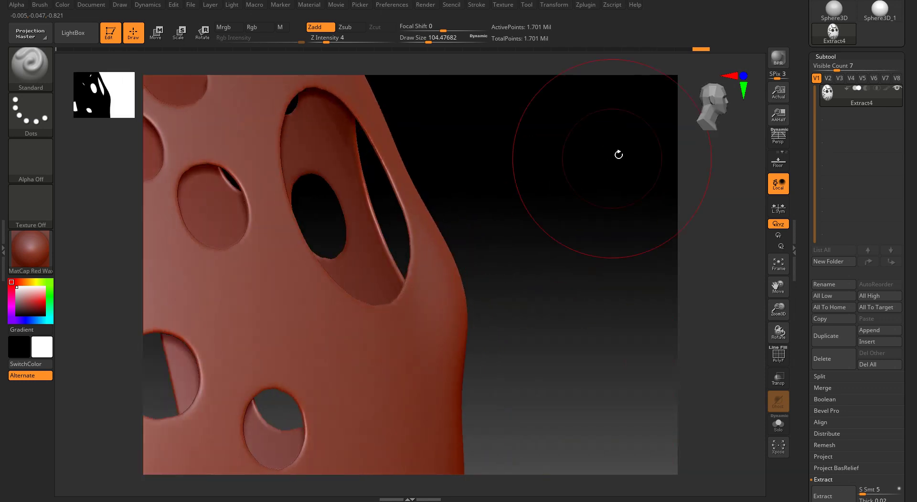
Try strengthening the nose bridge between the eye openings with light strokes, checking its side profile
left_click(719, 120)
mouse_move(448, 242)
right_mouse_down("ctrl")
mouse_move(444, 258)
mouse_move(454, 242)
mouse_move(444, 201)
mouse_move(454, 254)
mouse_move(415, 253)
right_mouse_up("ctrl")
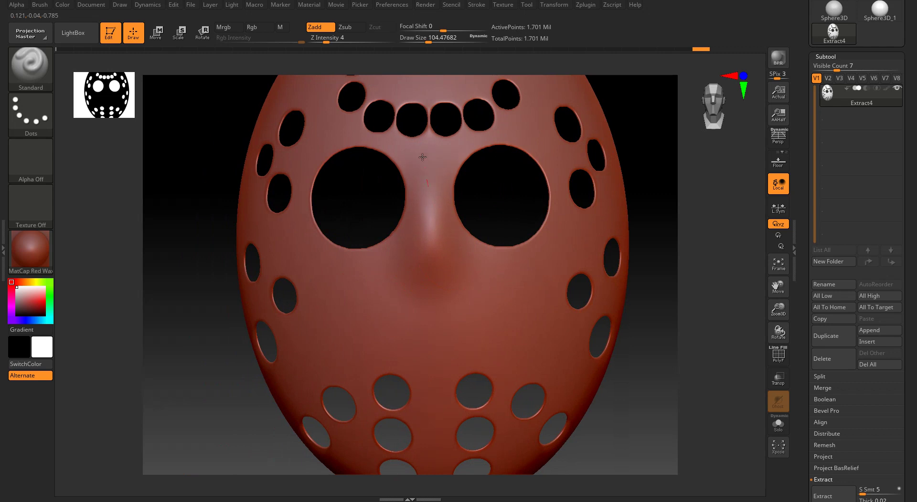
mouse_move(425, 166)
right_mouse_down()
mouse_move(460, 228)
mouse_move(449, 259)
right_mouse_up()
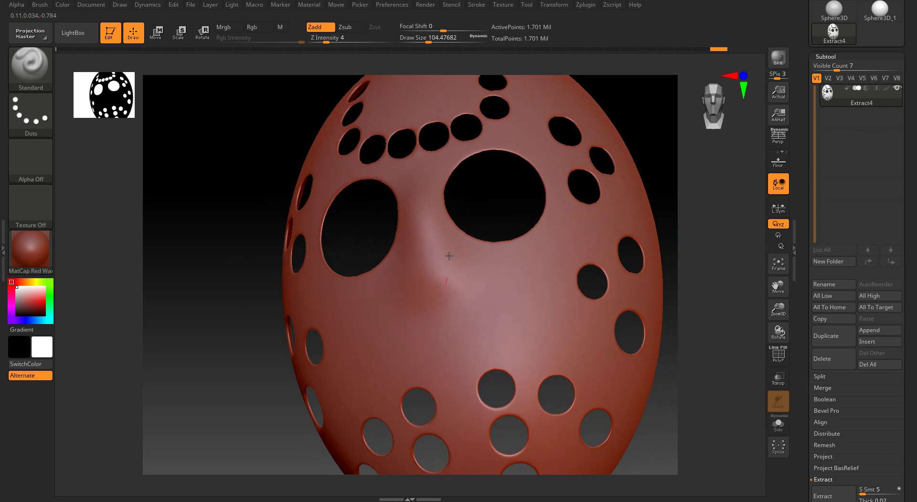
mouse_move(449, 256)
right_mouse_down()
mouse_move(506, 244)
mouse_move(479, 237)
mouse_move(518, 212)
right_mouse_up()
right_click_drag(673, 119, 503, 228)
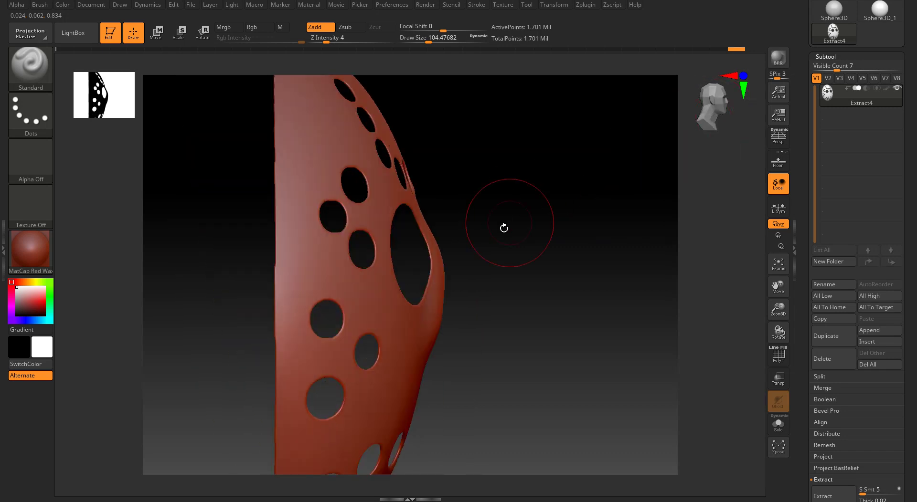
Try smoothing the nose bridge and tip with the Smooth brush, and view the whole mask from the front
key("shift")
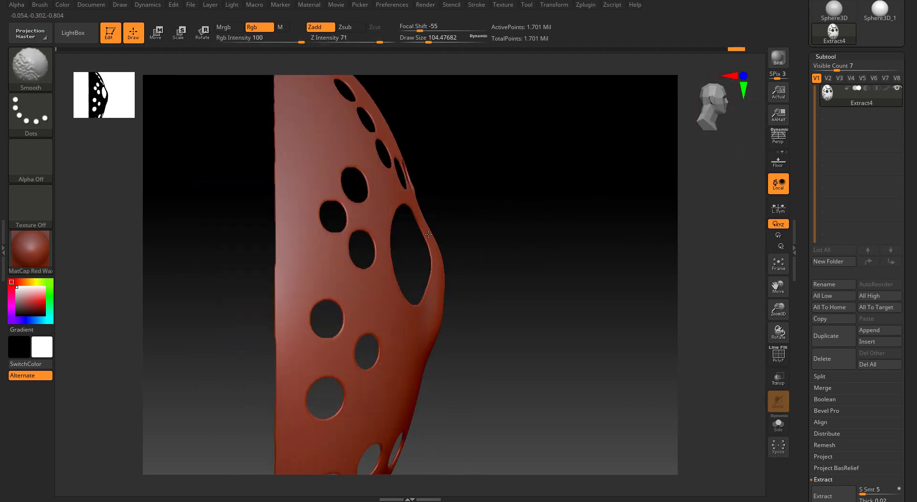
mouse_move(439, 252)
right_mouse_down()
mouse_move(393, 262)
mouse_move(425, 258)
right_mouse_up()
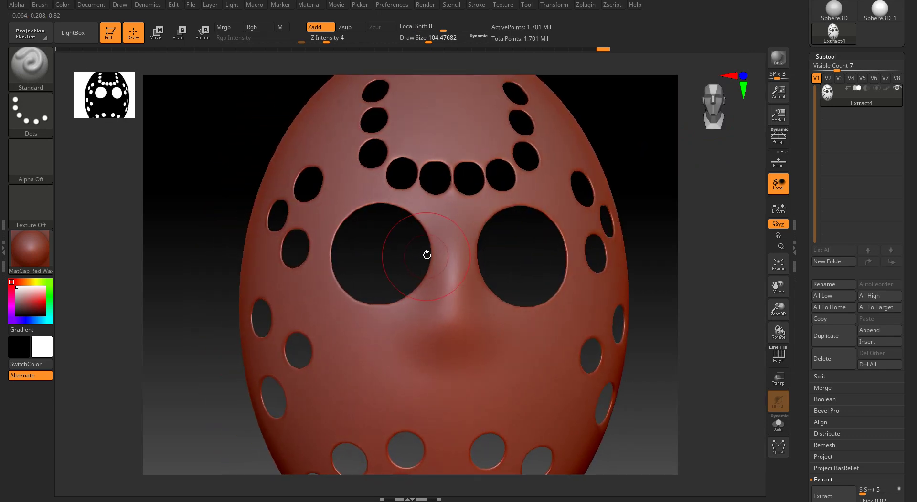
key("shift")
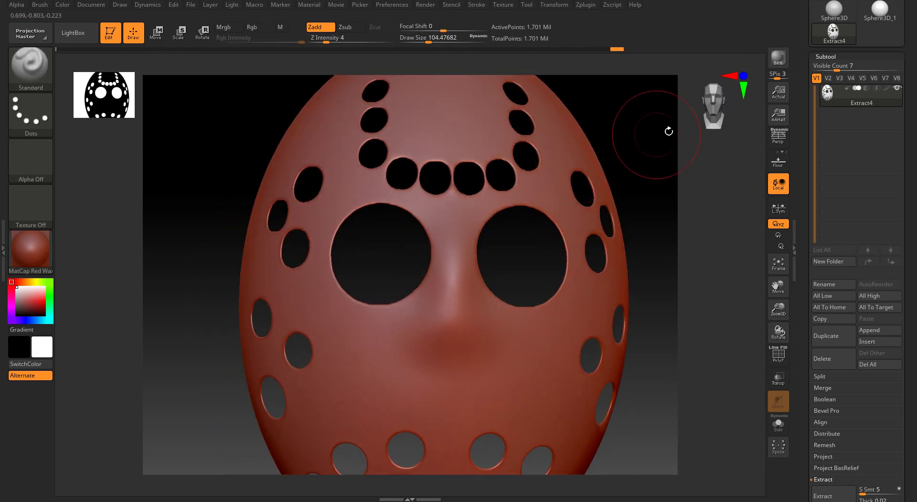
left_click_drag(693, 125, 651, 148)
right_click_drag(422, 292, 422, 258, "ctrl")
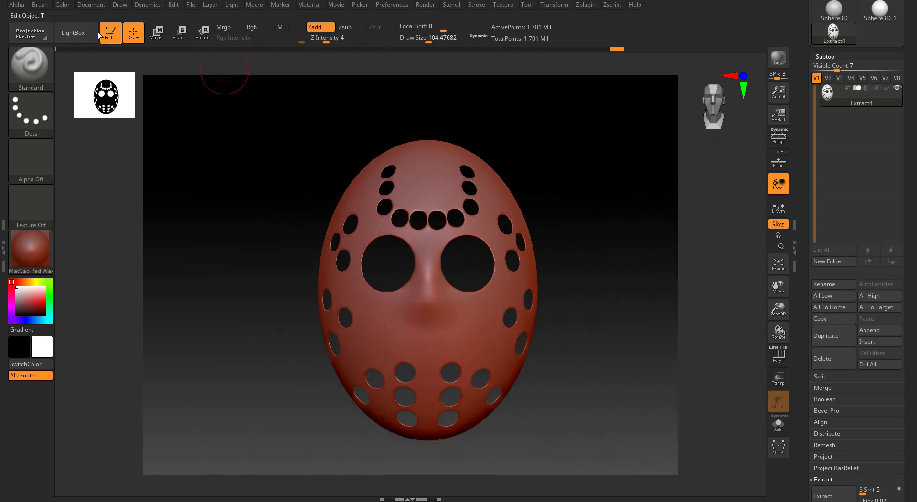
right_click_drag(374, 180, 375, 204, "ctrl")
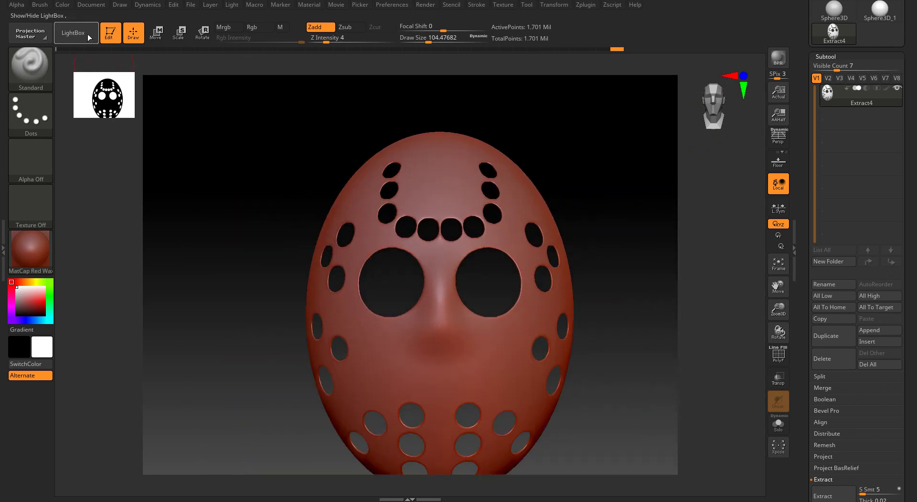
Browse the QuickSave projects in LightBox for an earlier saved model, and close LightBox without opening one
left_click(85, 35)
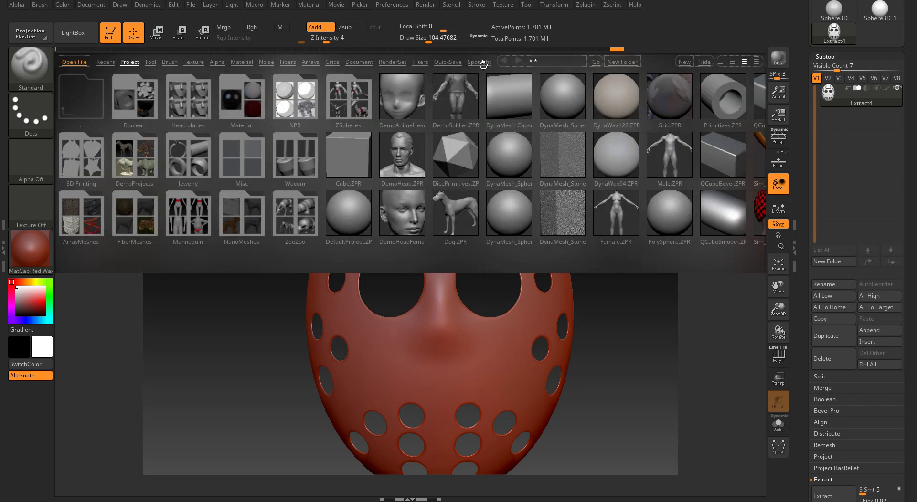
left_click(437, 62)
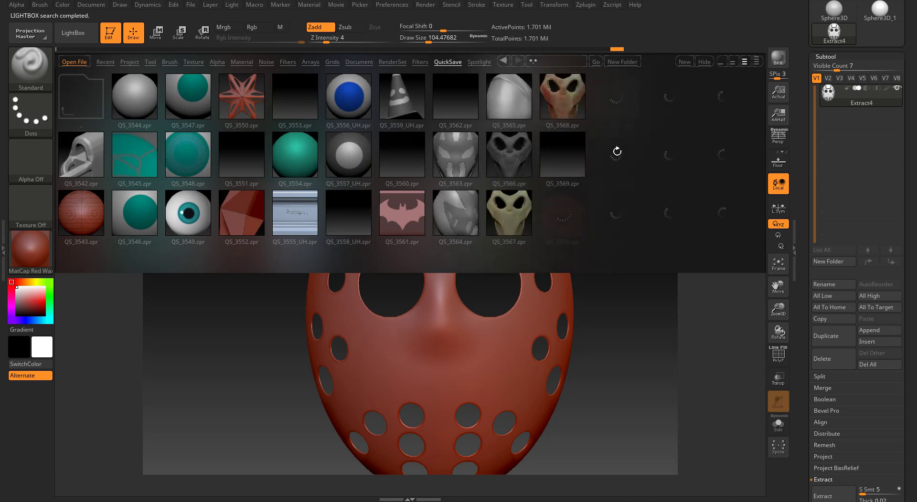
left_click(606, 157)
left_click_drag(605, 154, 318, 172)
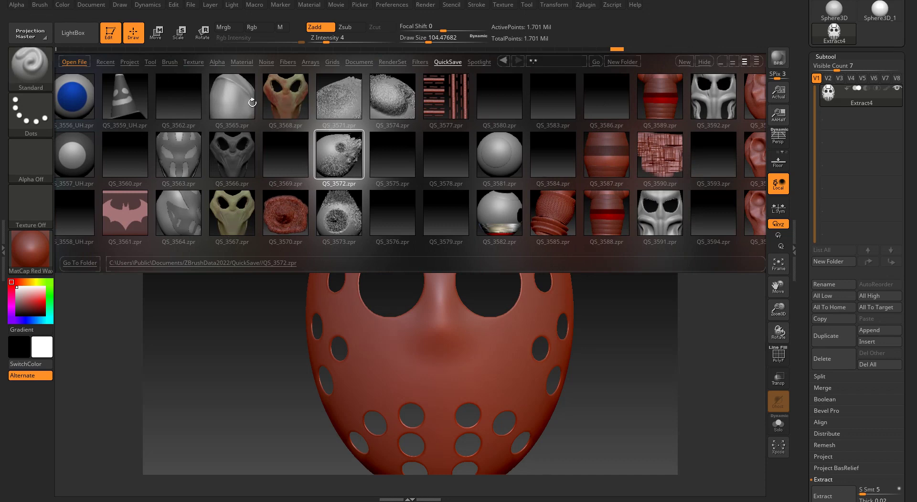
left_click_drag(366, 141, 269, 144)
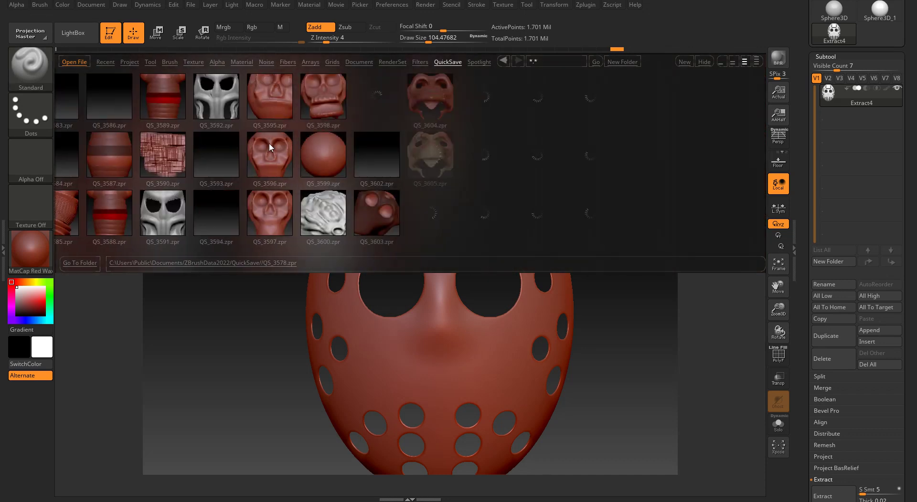
left_click_drag(270, 146, 38, 113)
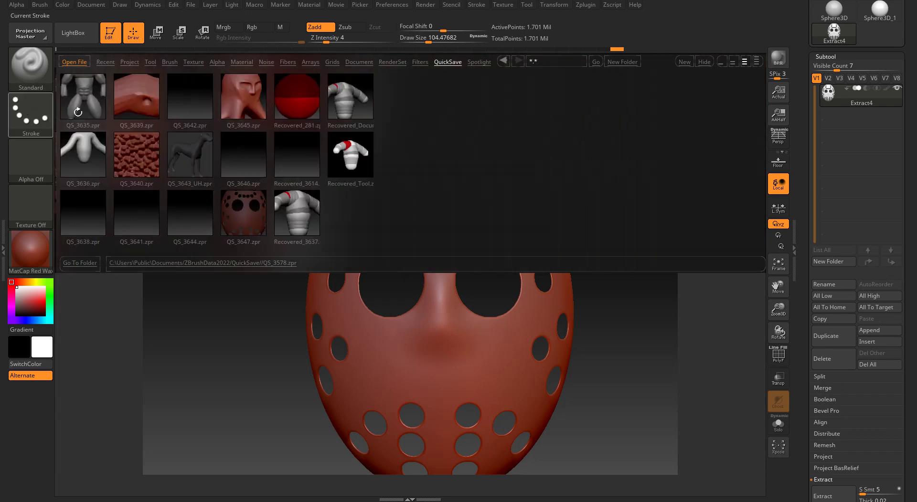
left_click_drag(162, 129, 375, 160)
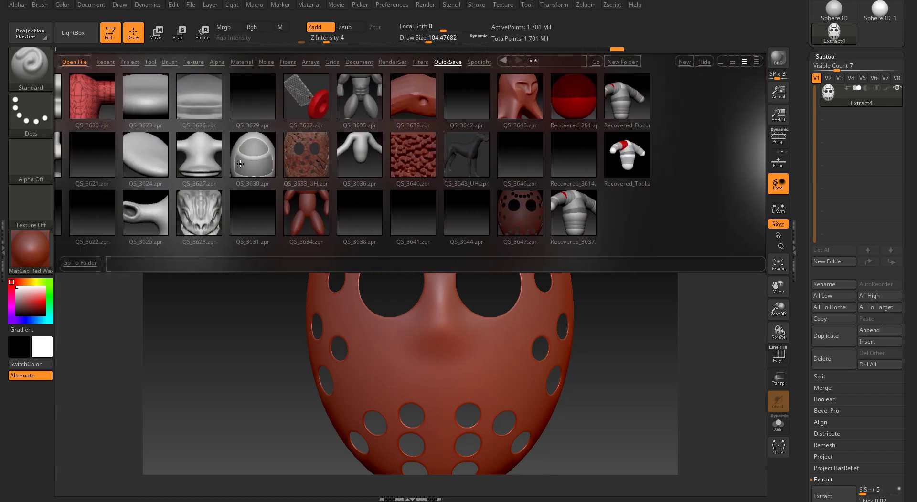
left_click_drag(240, 164, 480, 179)
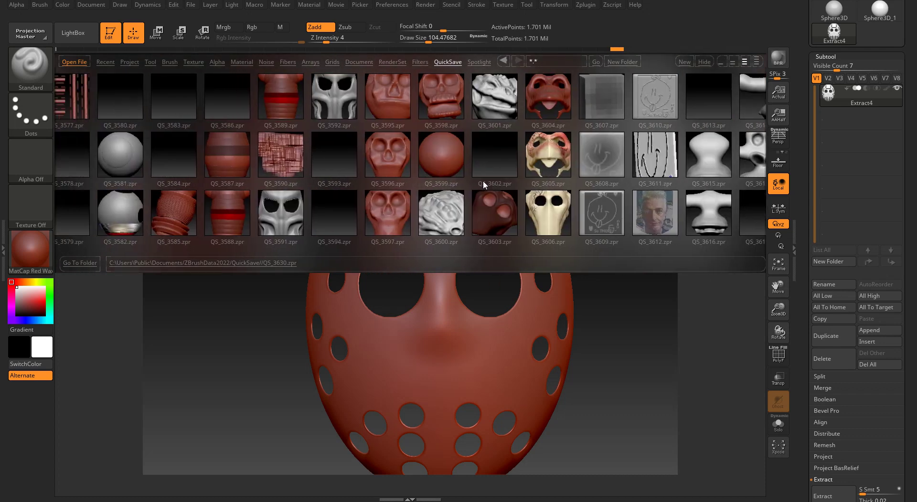
left_click_drag(348, 165, 407, 167)
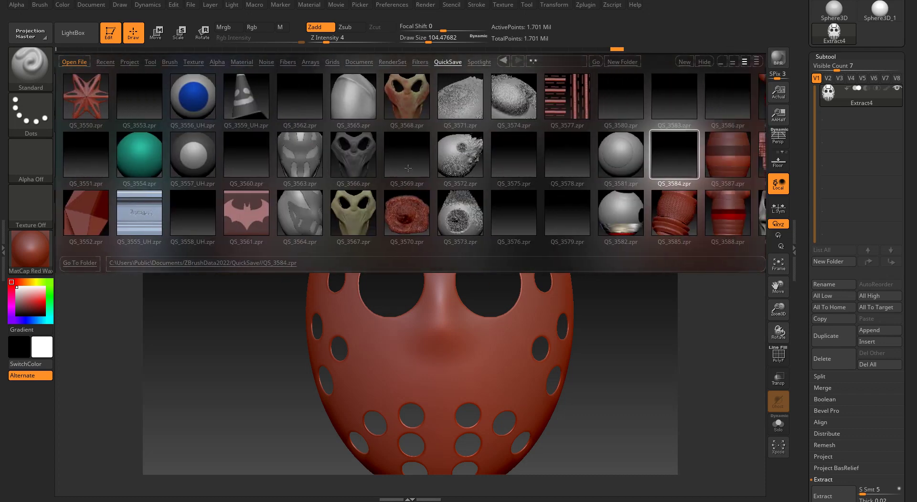
left_click(358, 213)
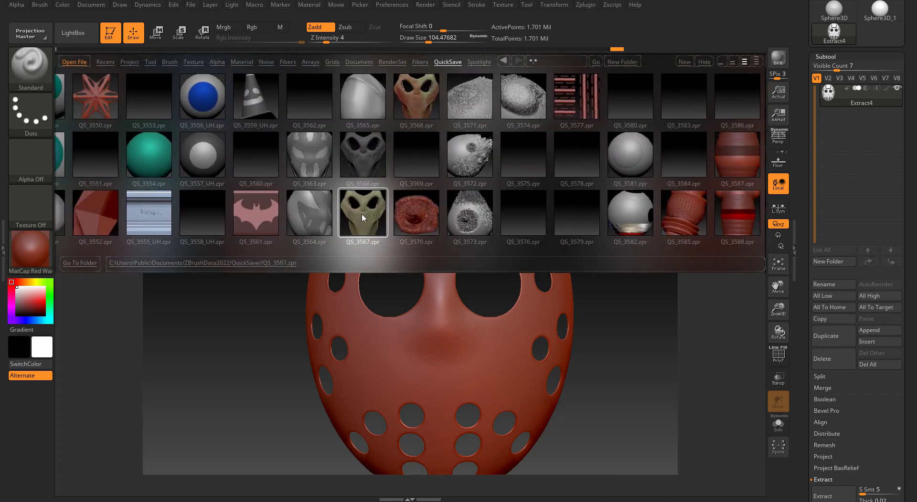
left_click(70, 38)
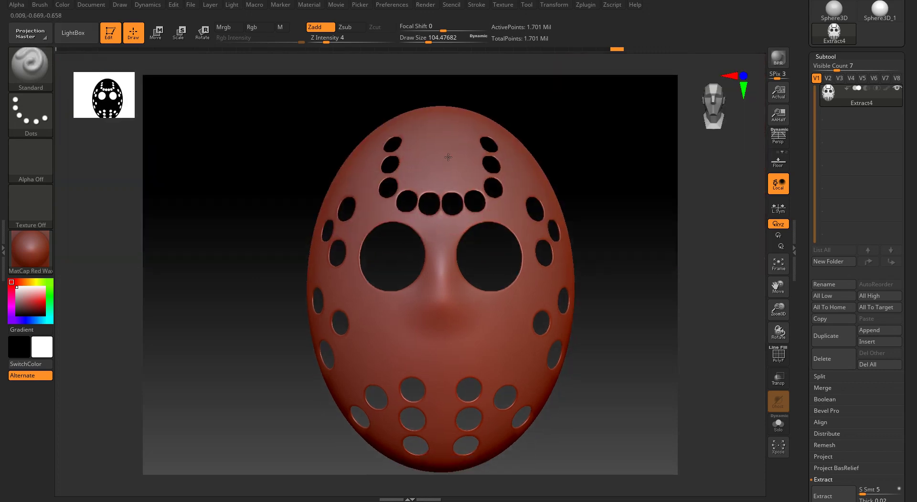
Roll the undo history back to the mask before the nose was sculpted
left_click_drag(448, 157, 490, 224)
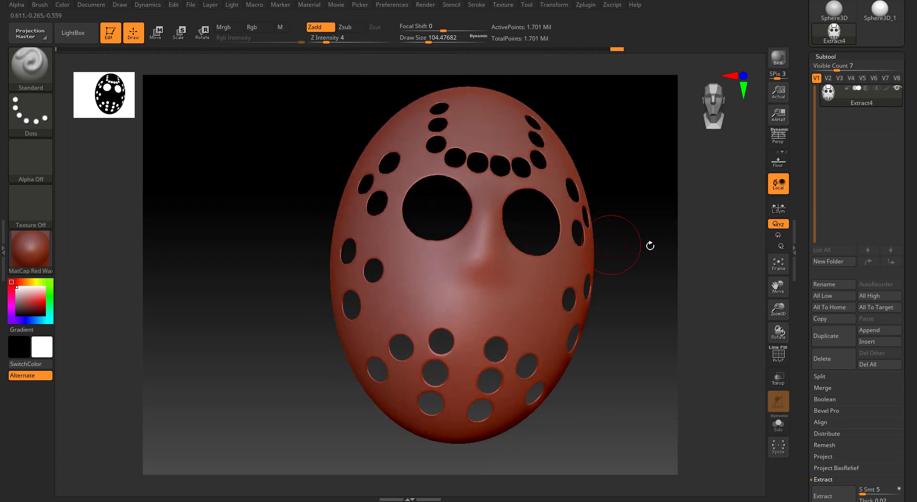
left_click(713, 107)
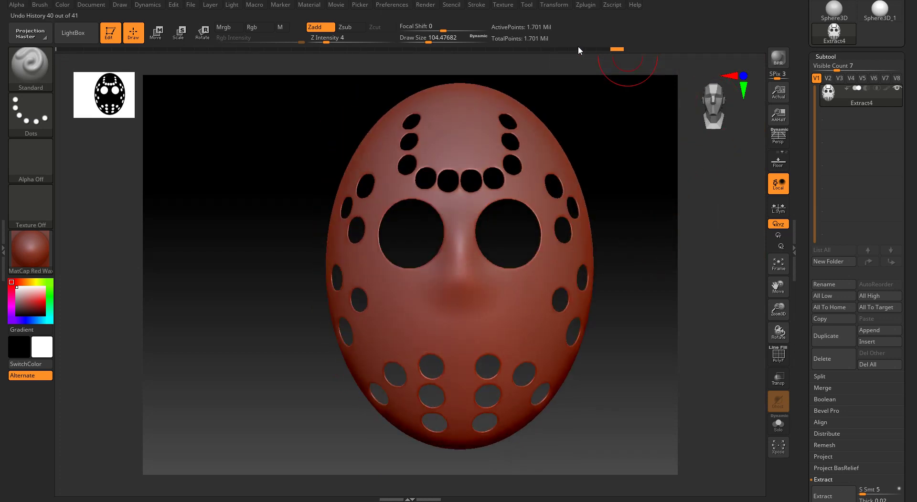
left_click(577, 49)
left_click(534, 49)
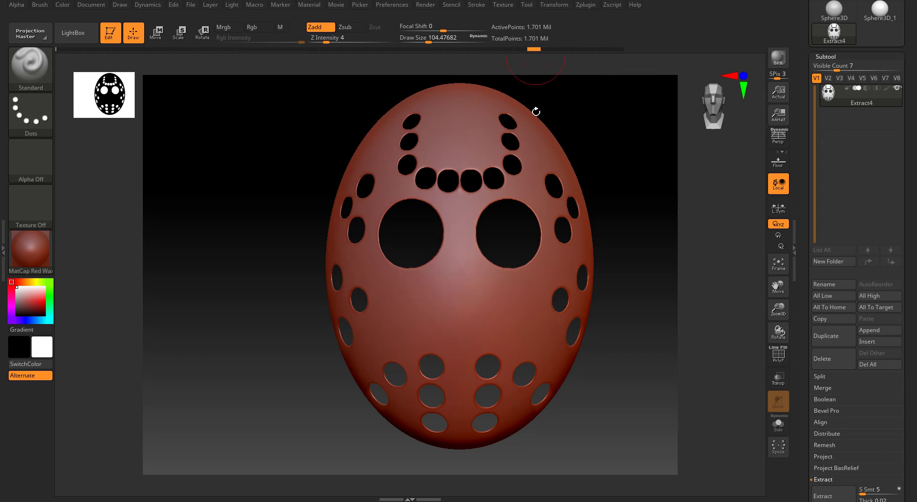
Raise a narrow nose between the eye openings with the Standard brush, using a draw size of about 56 and Z Intensity 8
right_click_drag(476, 261, 487, 352, "ctrl")
key("s")
left_click_drag(451, 265, 444, 266)
left_click_drag(326, 42, 334, 42)
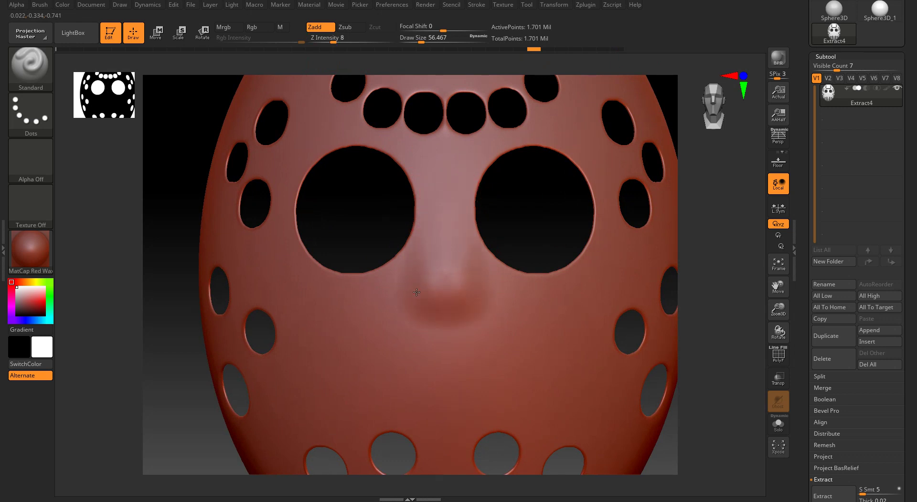
Enlarge the Standard brush to a draw size of about 140 and build up a fuller nose tip and bridge
mouse_move(442, 252)
right_mouse_down()
mouse_move(485, 238)
mouse_move(455, 245)
right_mouse_up()
key("s")
left_click_drag(453, 250, 466, 254)
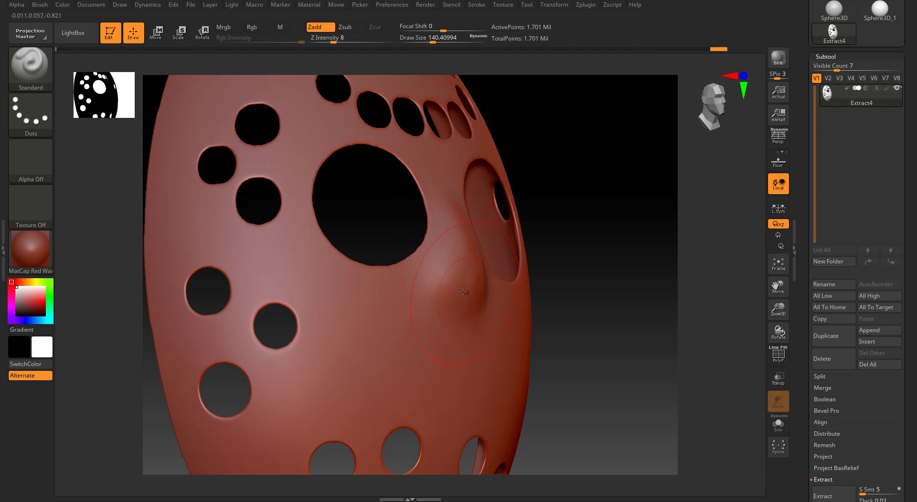
right_click_drag(470, 302, 498, 293)
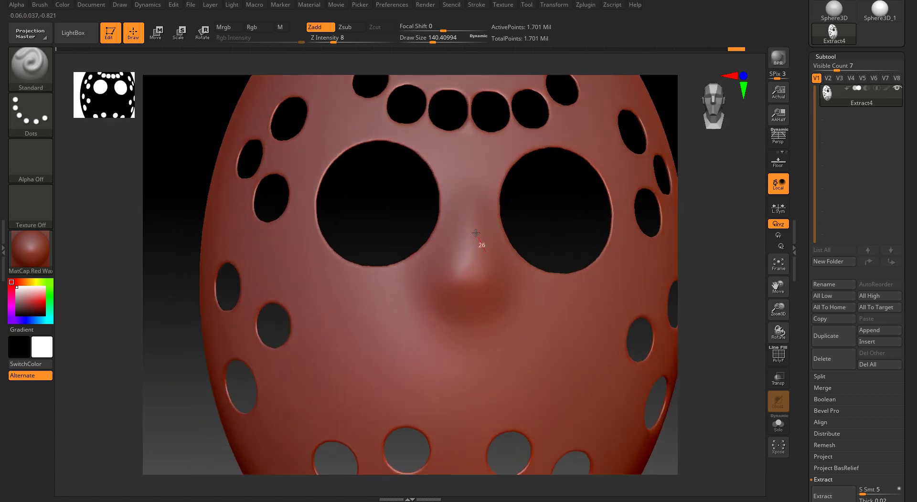
left_click_drag(476, 233, 475, 225)
Smooth the nose lightly with the Smooth brush and check the mask's shape from the front and back
mouse_move(494, 277)
right_mouse_down("ctrl")
mouse_move(474, 235)
mouse_move(478, 203)
right_mouse_up("ctrl")
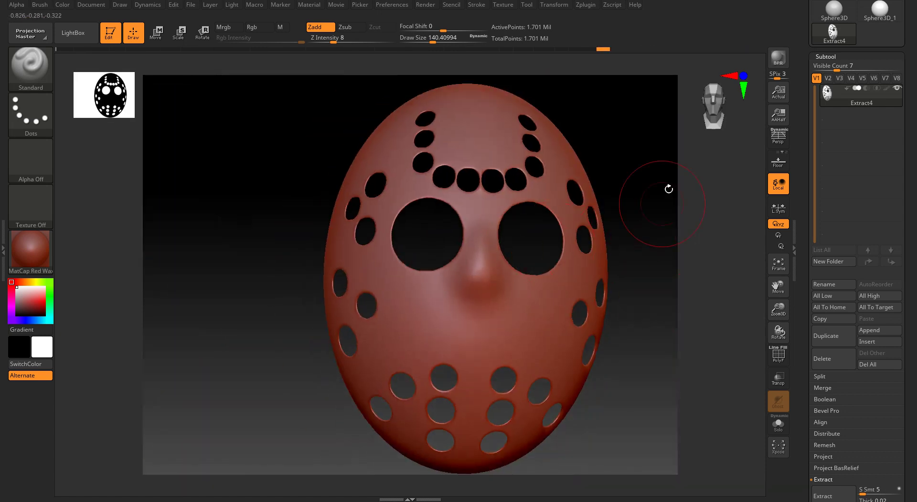
left_click(712, 106)
key("shift")
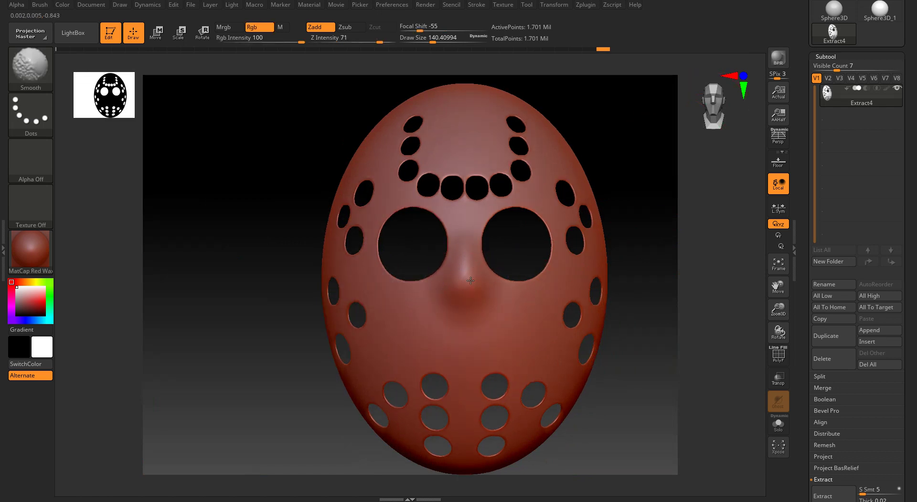
mouse_move(478, 277)
right_mouse_down()
mouse_move(532, 284)
mouse_move(471, 278)
right_mouse_up()
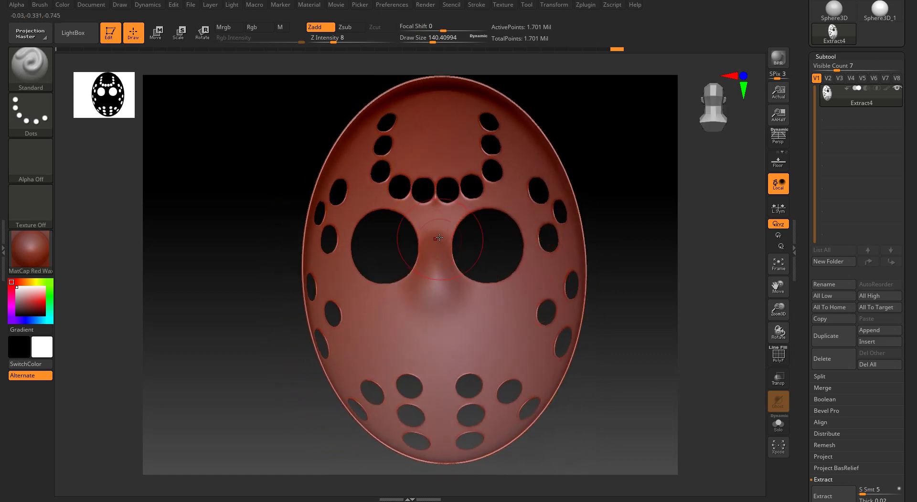
left_click(700, 121)
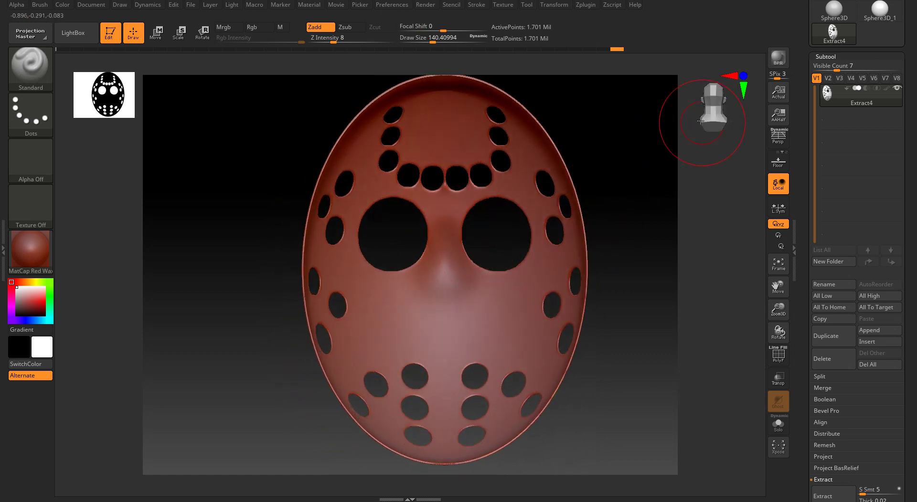
left_click_drag(698, 121, 668, 124)
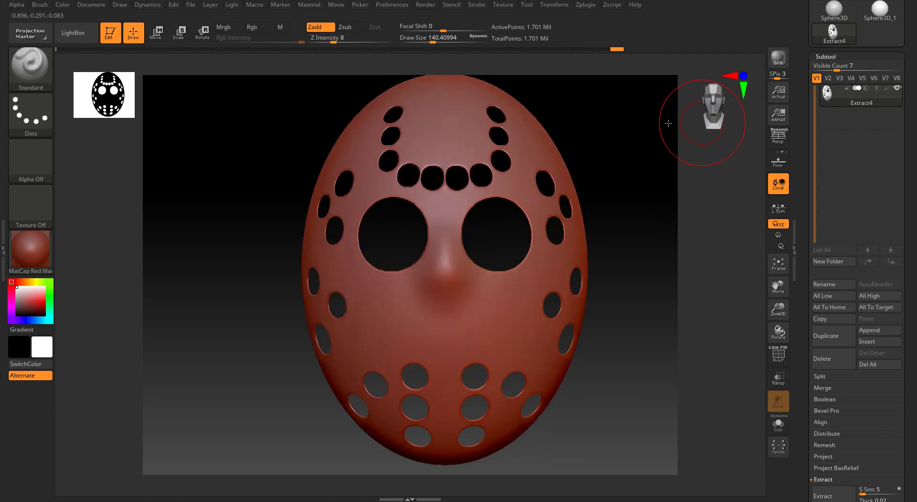
Preview the available materials on the mask and choose MatCap Skeleton
right_click_drag(383, 208, 345, 148)
mouse_move(705, 111)
left_mouse_down()
mouse_move(705, 119)
mouse_move(696, 102)
mouse_move(705, 111)
mouse_move(706, 103)
left_mouse_up()
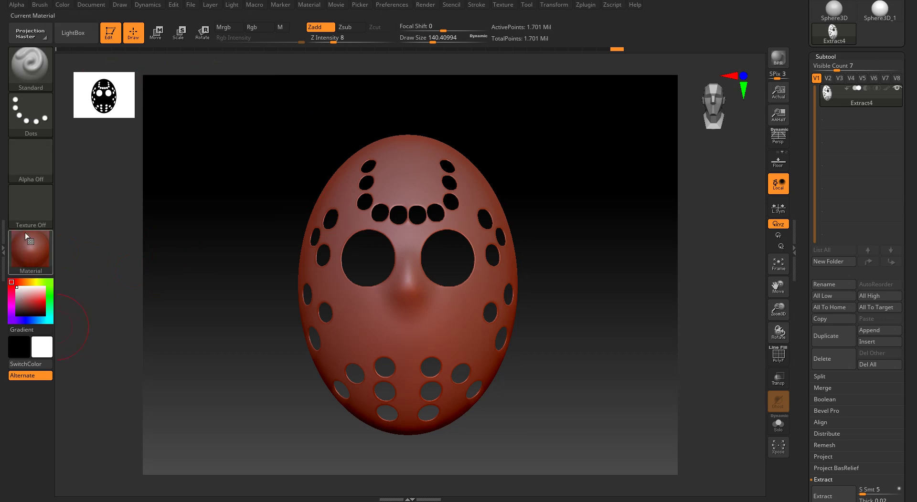
left_click(39, 249)
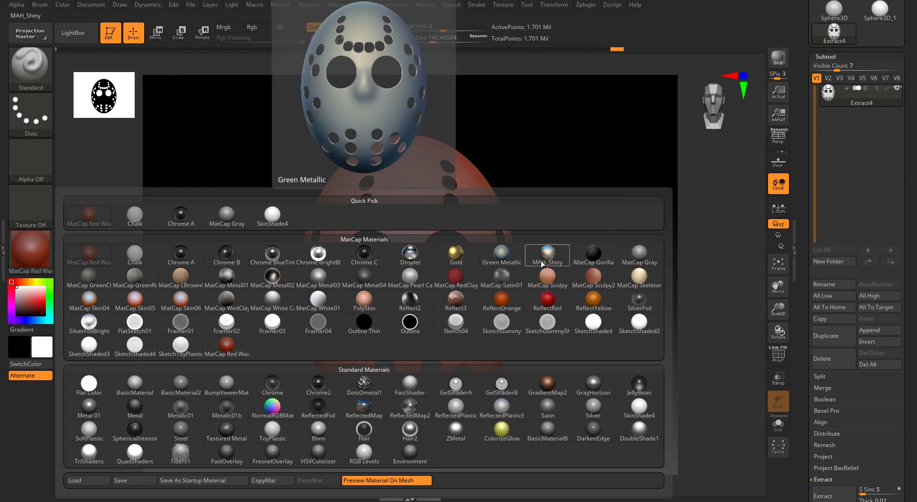
left_click(651, 283)
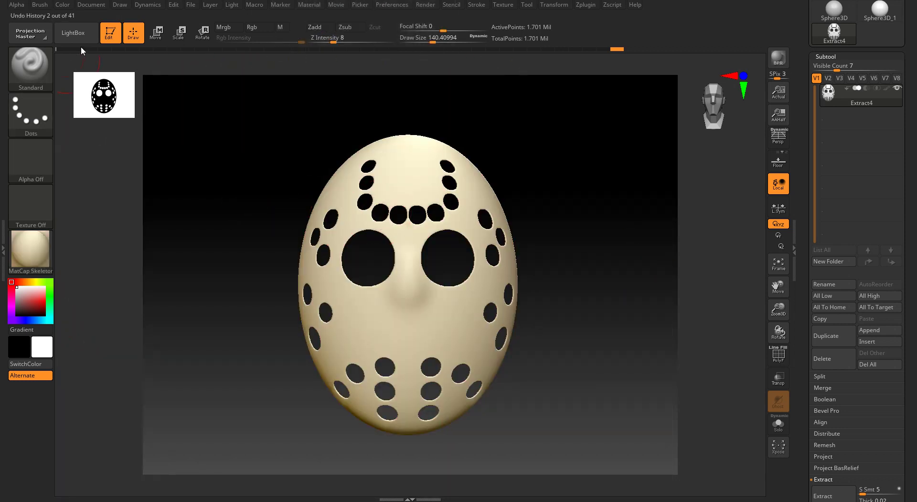
Fill the whole mask with MatCap Skeleton using only the material channel
left_click(66, 6)
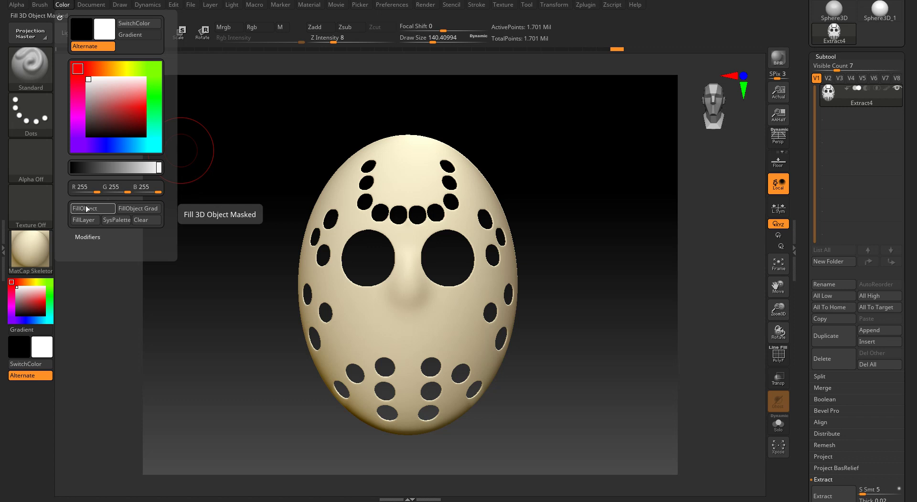
left_click(280, 28)
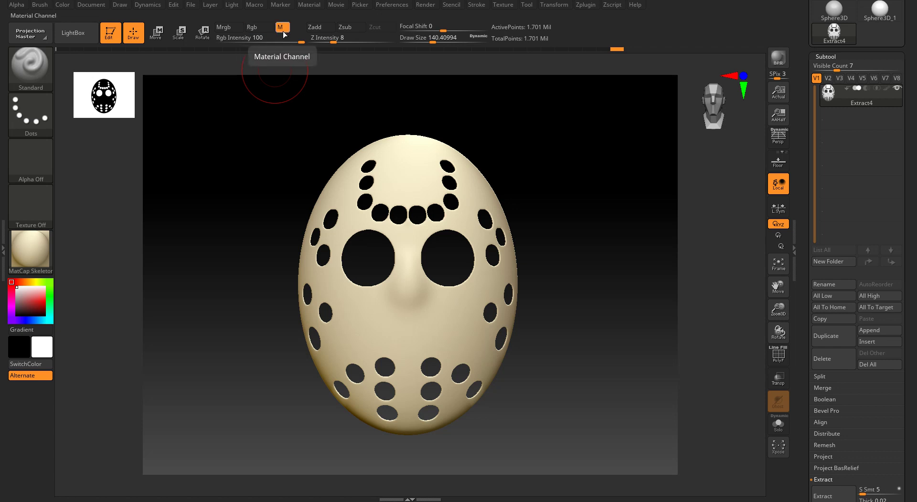
left_click(61, 7)
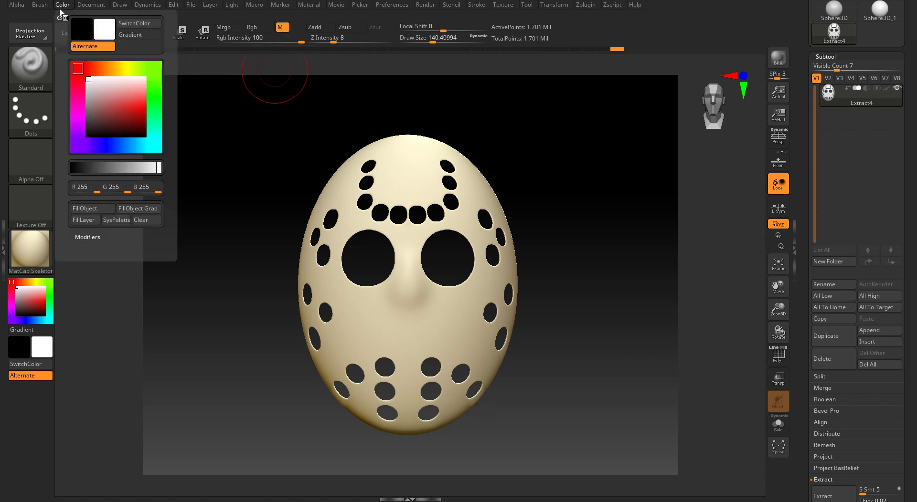
left_click(92, 208)
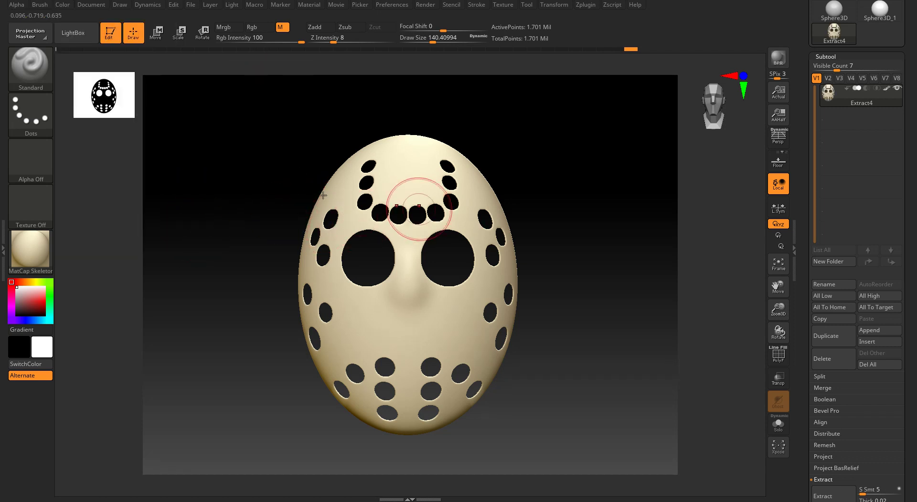
Select the Framer04 material and undo the MatCap Skeleton fill on the mask
left_click(46, 251)
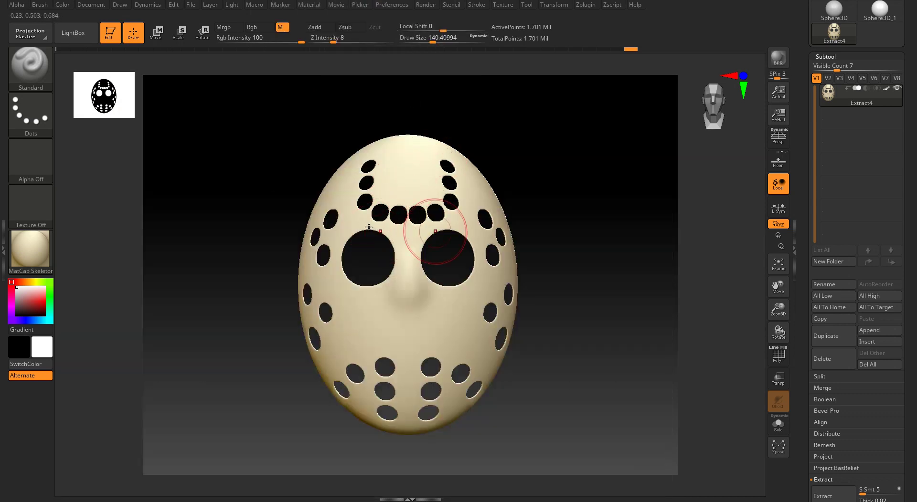
left_click(44, 248)
left_click(318, 324)
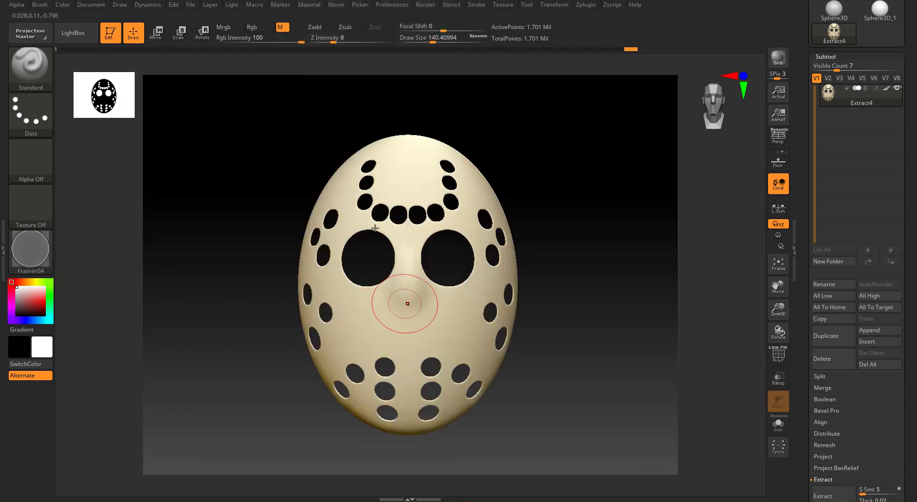
left_click(30, 249)
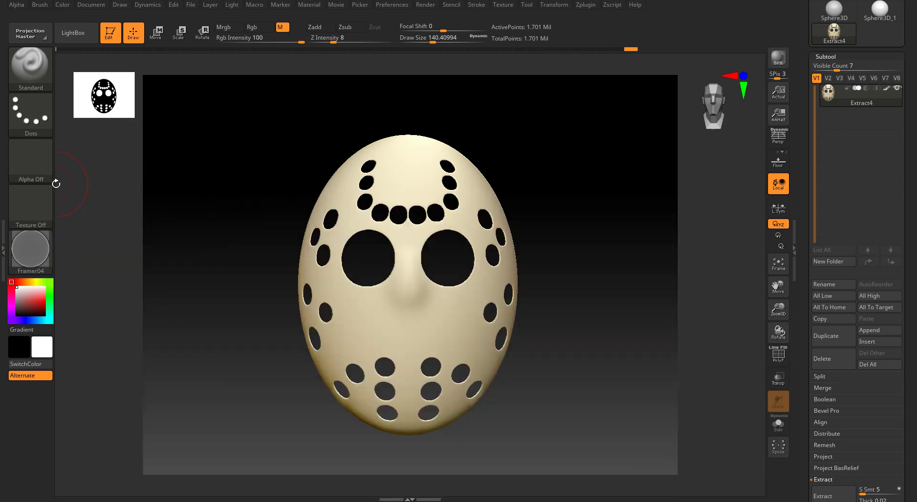
key("ctrl+z")
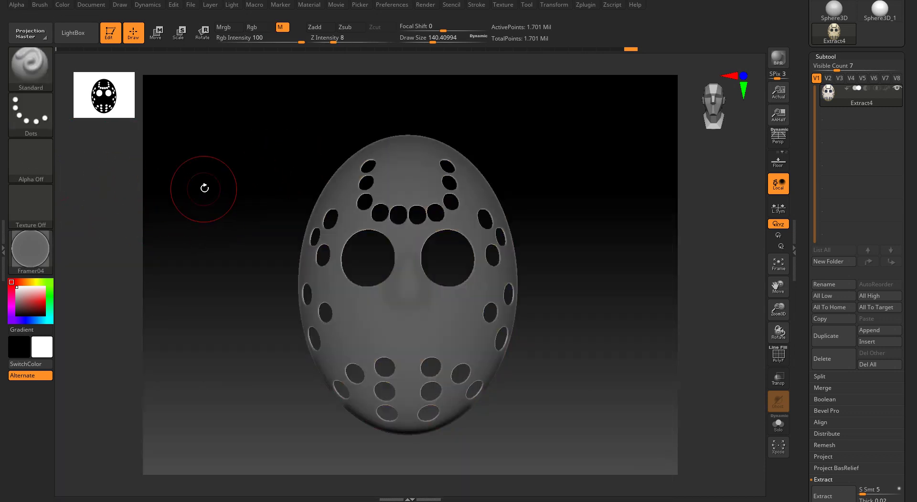
Switch the mask back to MatCap Skeleton and replace it by loading the SkinShade5.zmt material file
left_click(19, 242)
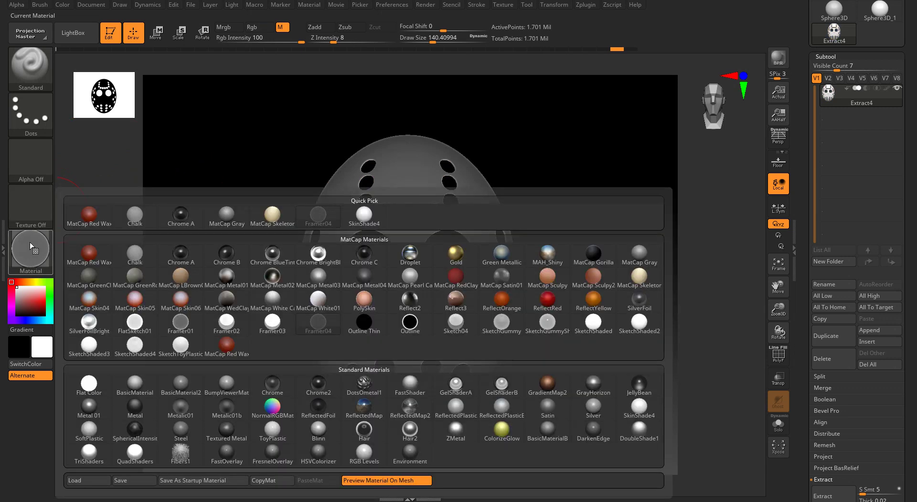
left_click(270, 217)
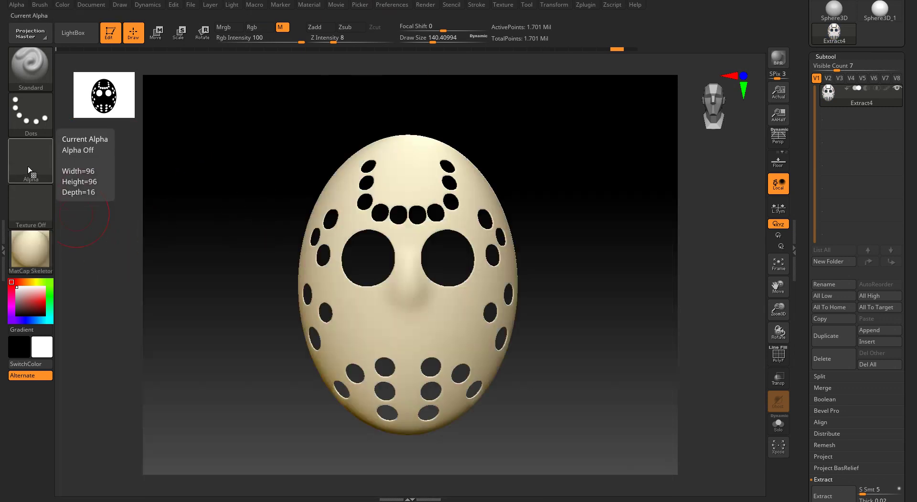
left_click(41, 248)
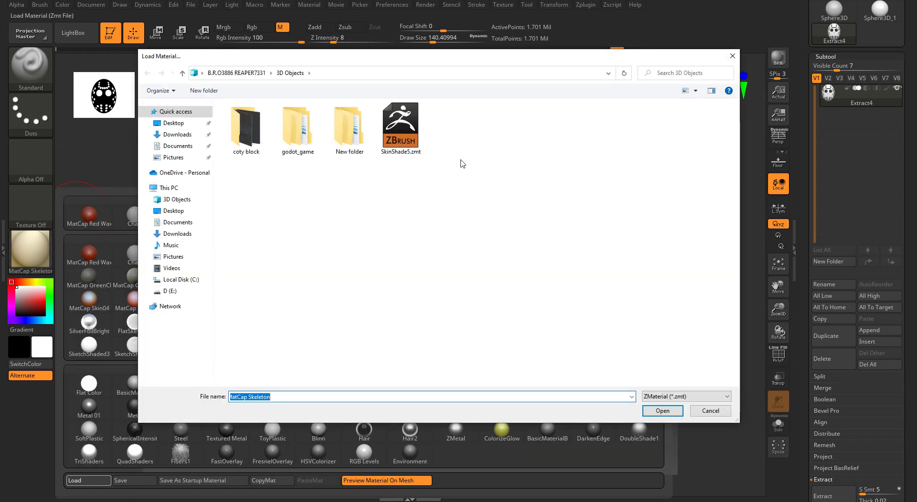
double_click(404, 128)
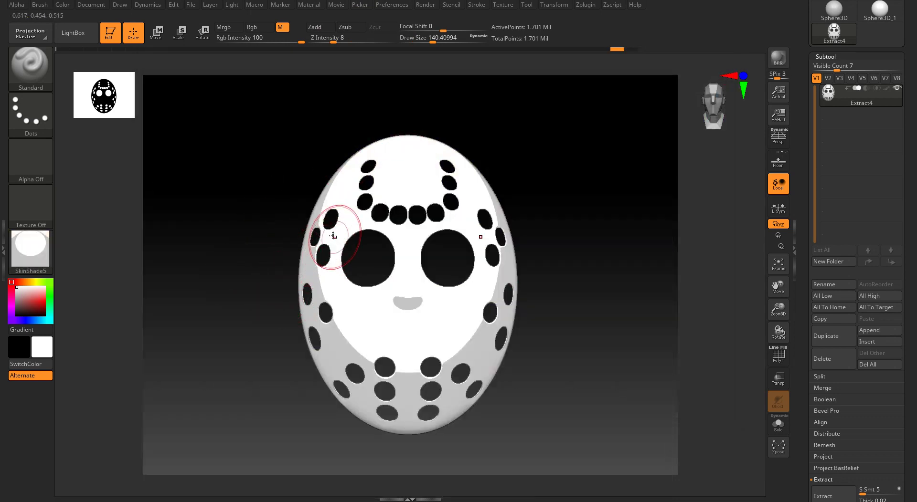
Examine the SkinShade5 shading on the whole mask and up close around the eye openings and nose
right_click_drag(346, 221, 432, 301, "ctrl")
left_click_drag(431, 301, 440, 298, "shift")
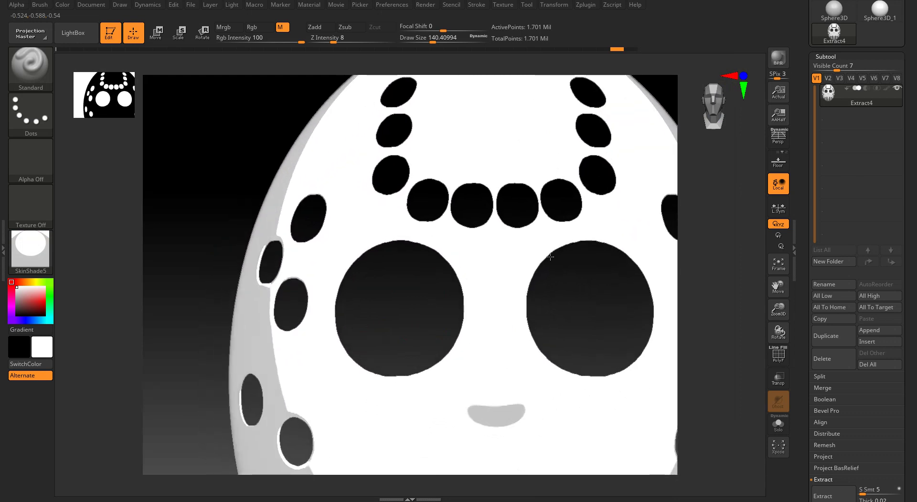
left_click_drag(698, 90, 697, 98)
right_click_drag(395, 267, 336, 110, "ctrl")
right_click_drag(442, 269, 404, 205, "alt")
mouse_move(432, 253)
right_mouse_down()
mouse_move(458, 246)
mouse_move(436, 241)
right_mouse_up()
left_click(713, 103)
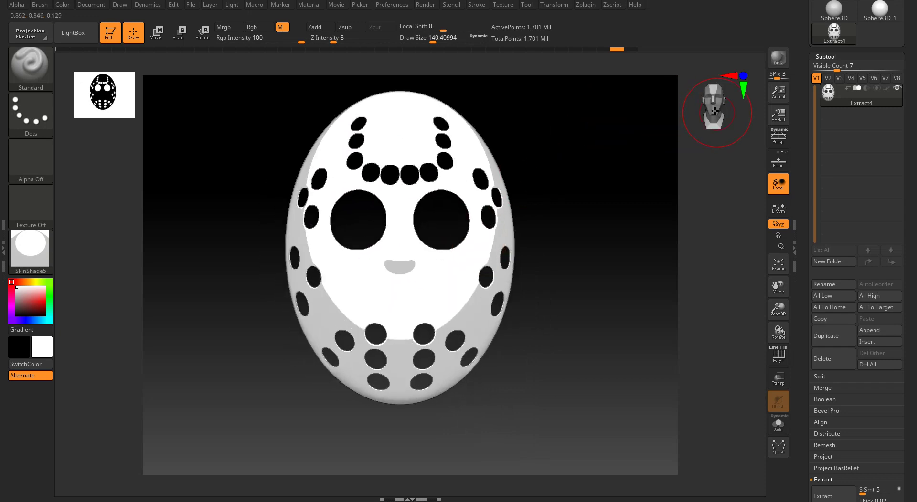
right_click_drag(356, 253, 456, 294, "ctrl")
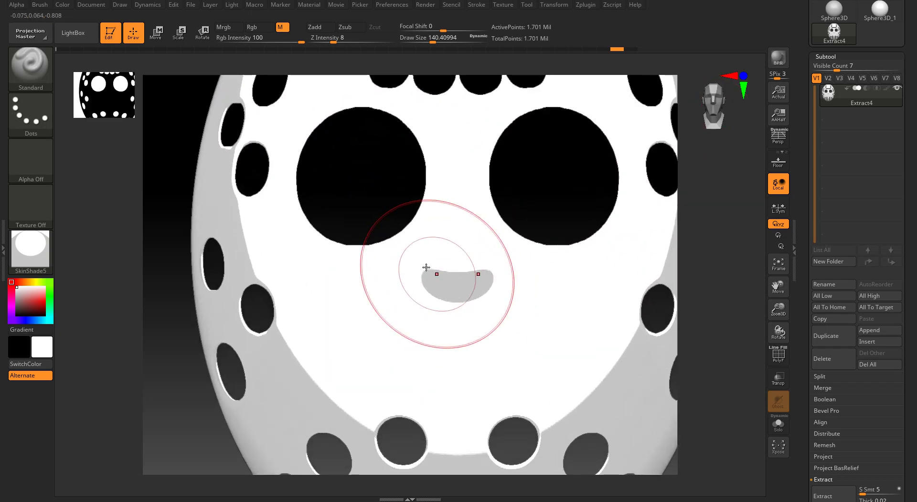
Preview alternative materials from the material library on the mask, including Textured Metal
right_click_drag(399, 241, 346, 186, "ctrl")
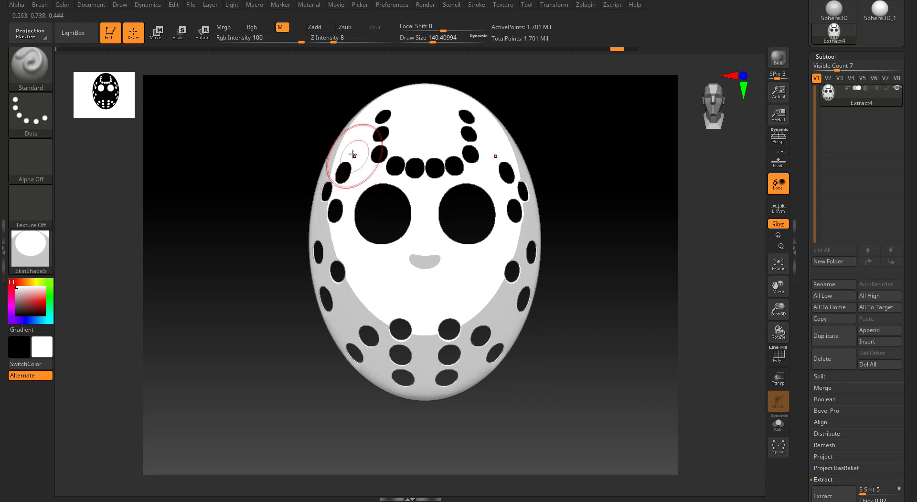
right_click_drag(440, 205, 436, 266)
left_click(713, 103)
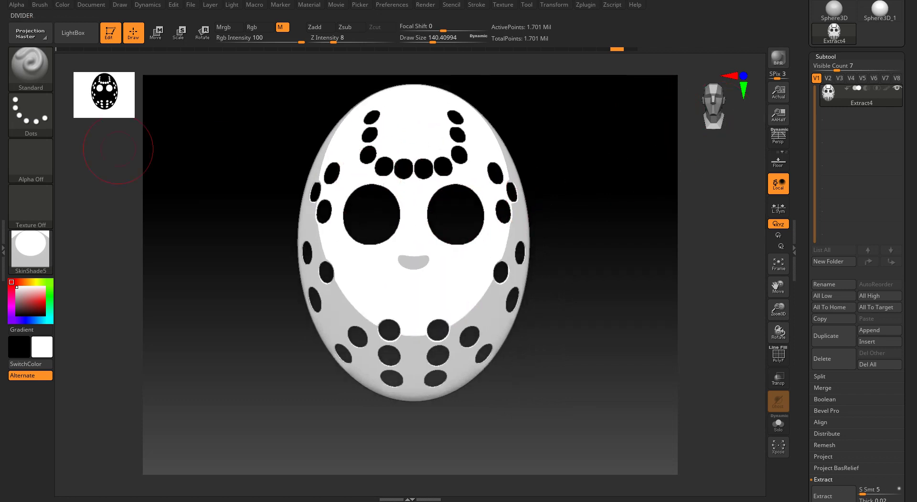
left_click(31, 248)
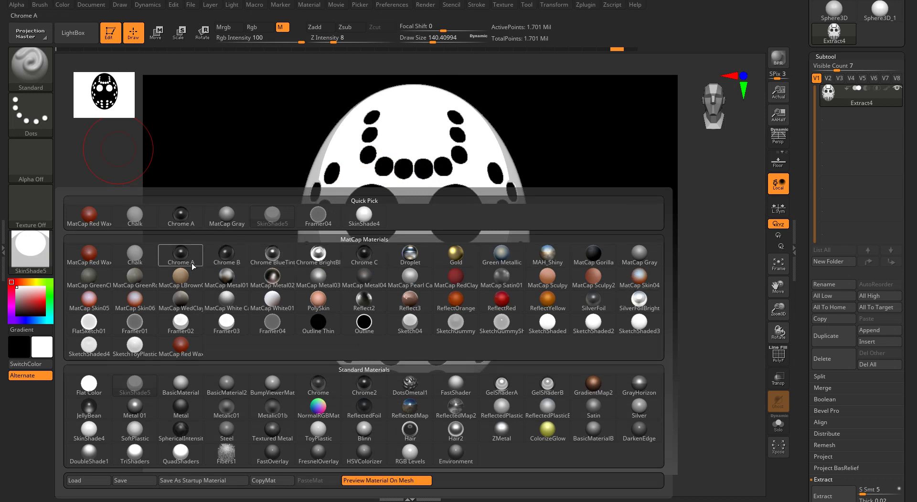
mouse_move(191, 277)
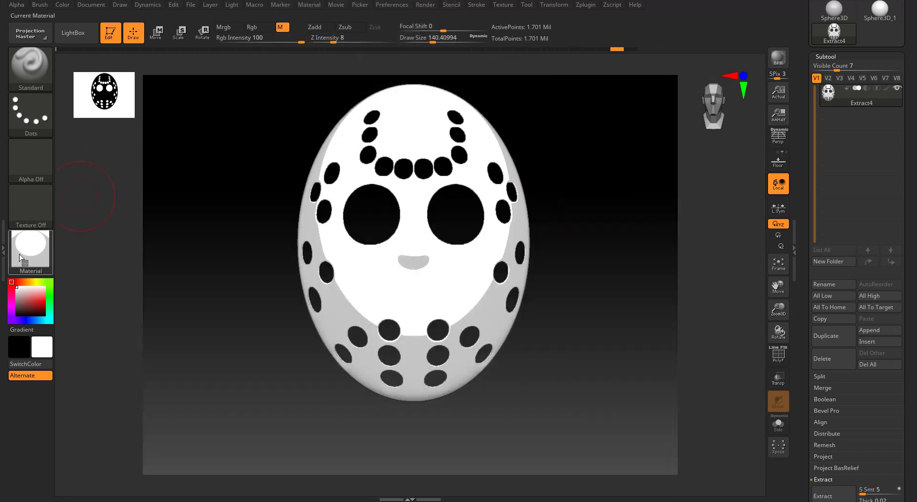
left_click(30, 248)
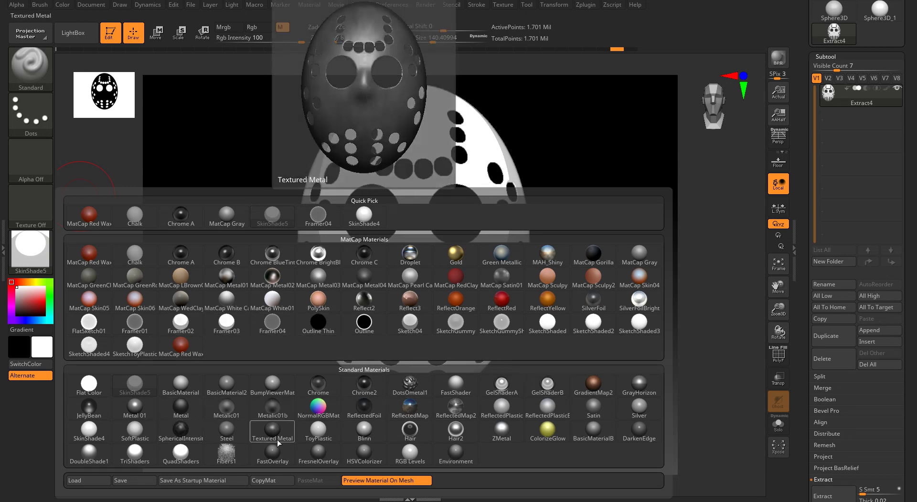
left_click(318, 432)
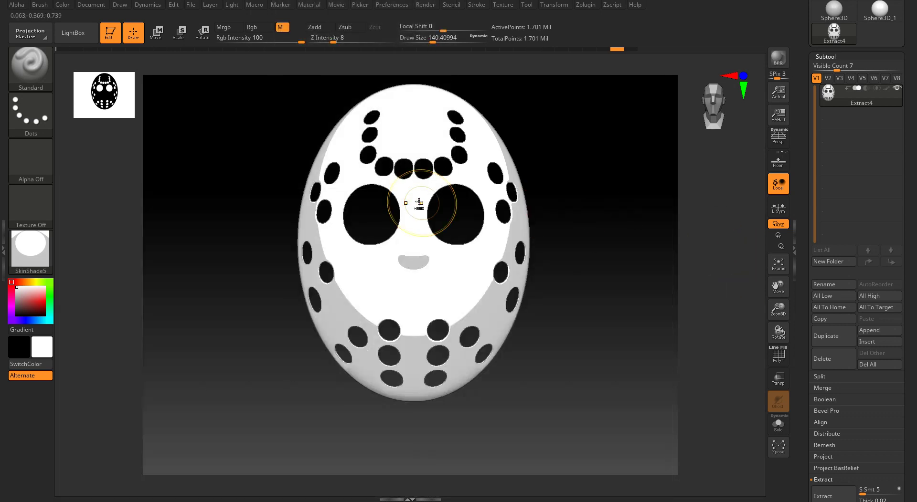
key("ctrl")
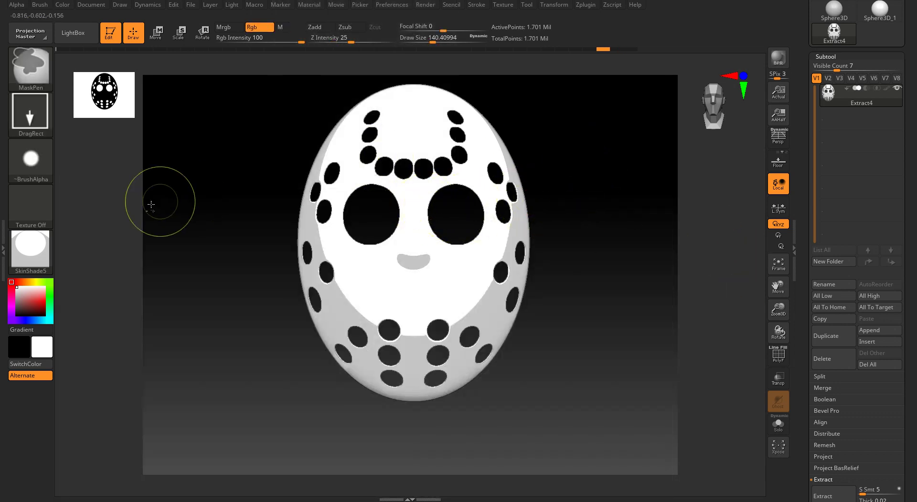
mouse_move(40, 244)
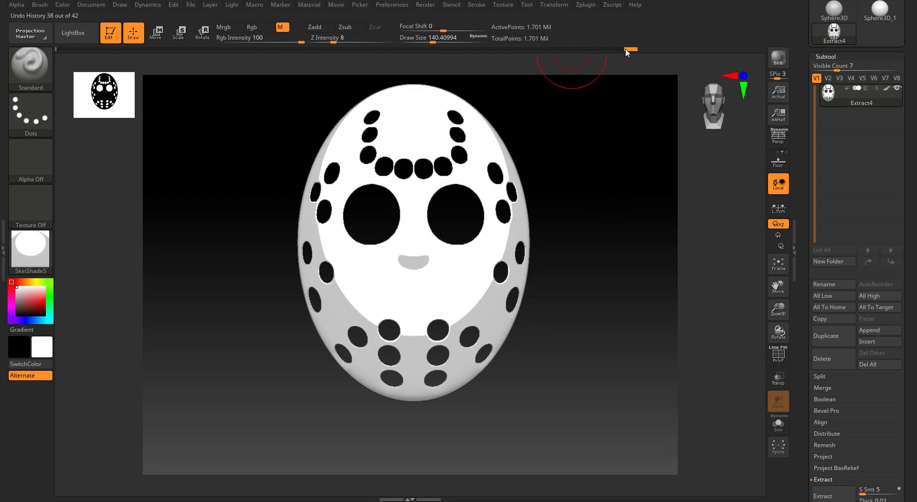
Set the current material to SkinShade4 and return the mask to a front view
left_click(30, 248)
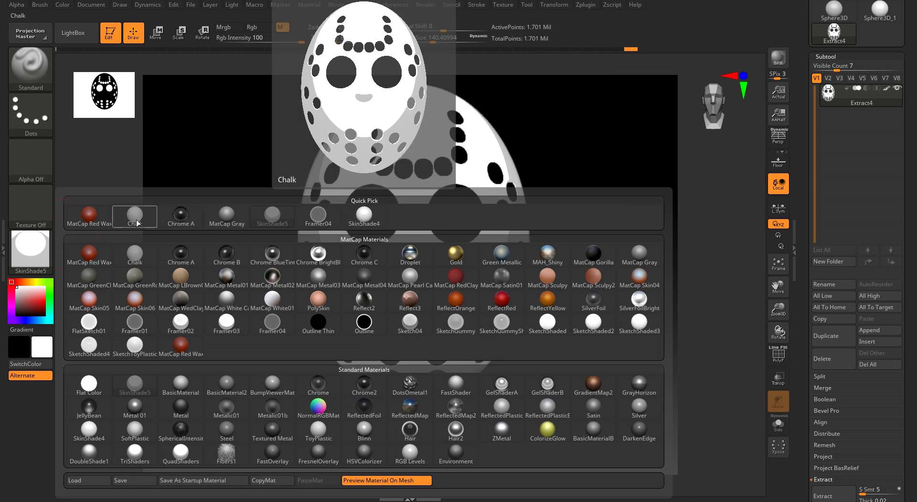
left_click(354, 221)
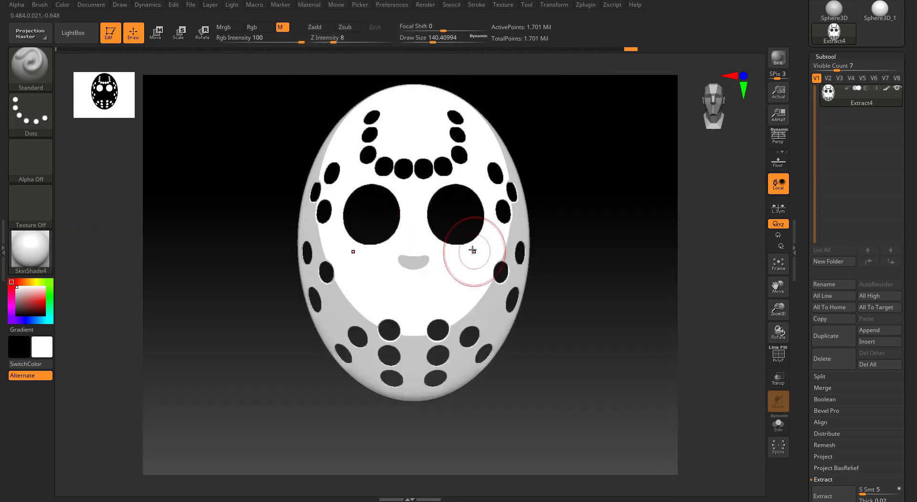
left_click(45, 251)
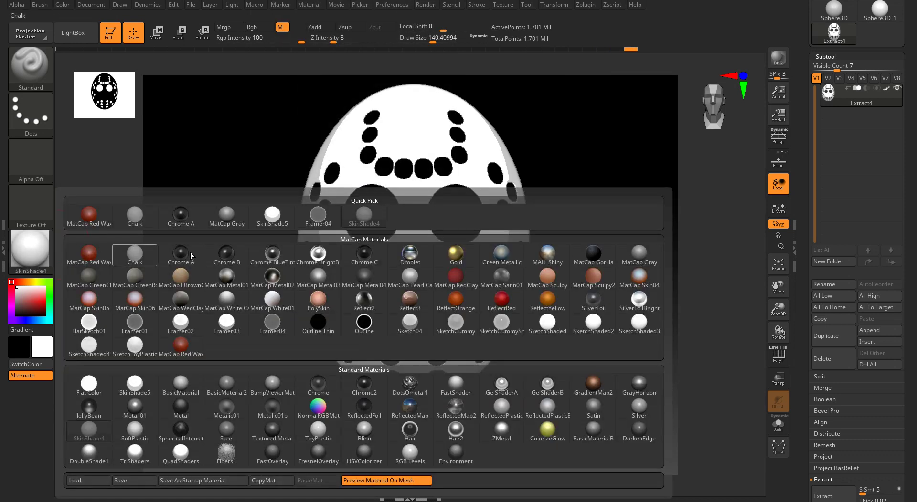
left_click(370, 222)
left_click_drag(285, 206, 306, 205)
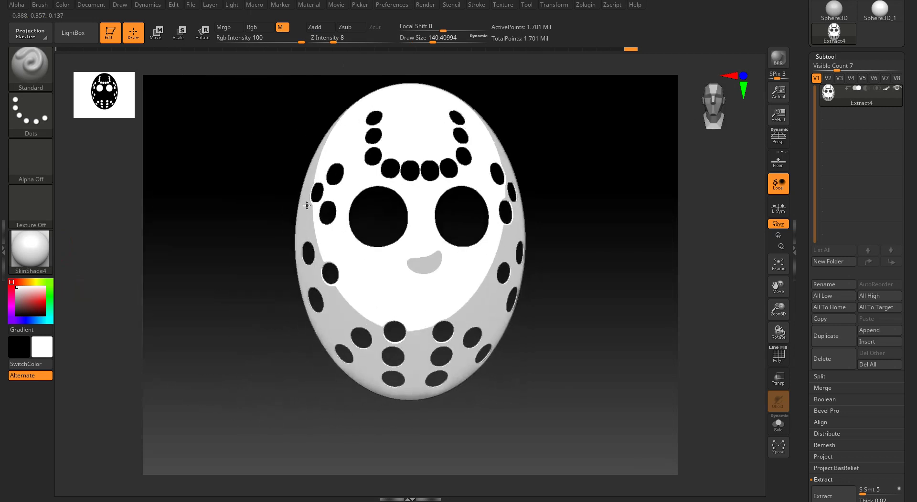
left_click(717, 96)
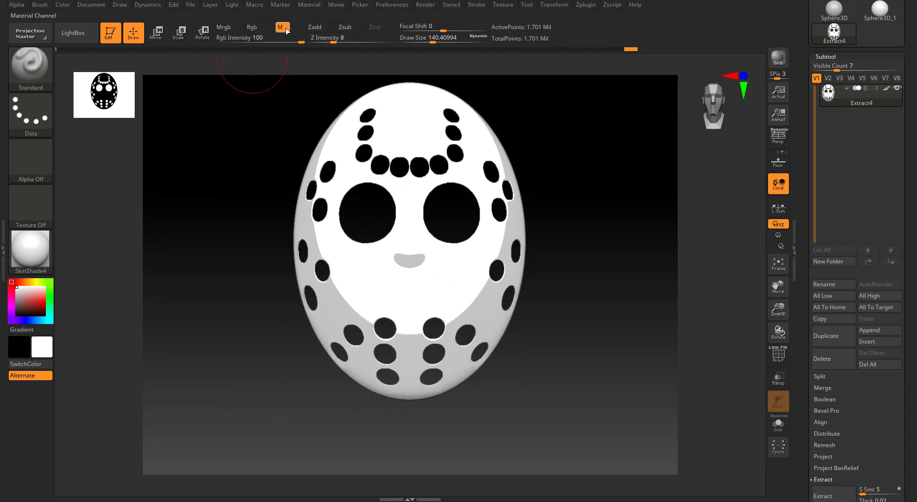
Turn off the material channel and step the undo history back to the plain mask before the two-tone material painting
left_click(286, 31)
key("ctrl+z")
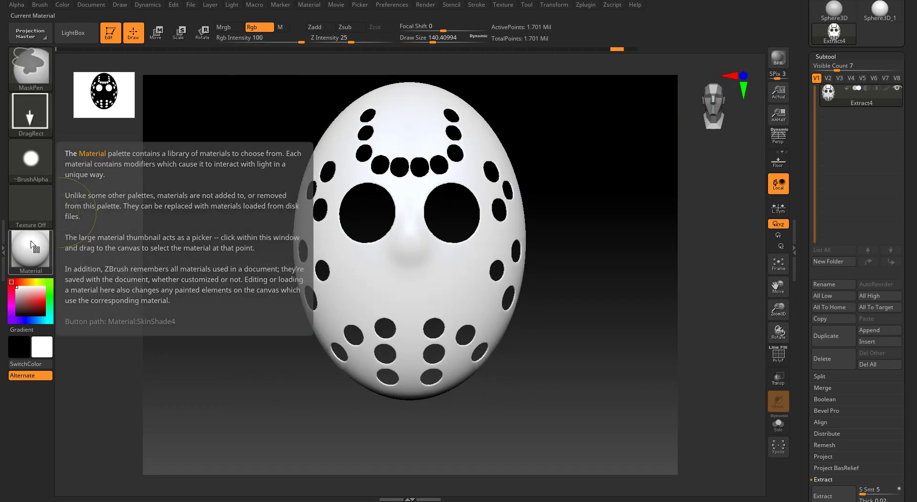
right_click_drag(439, 187, 665, 121)
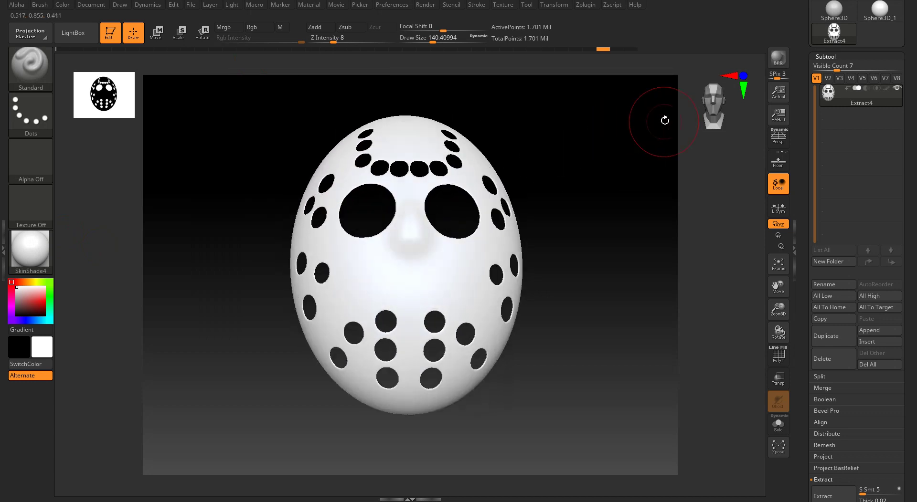
left_click(710, 106)
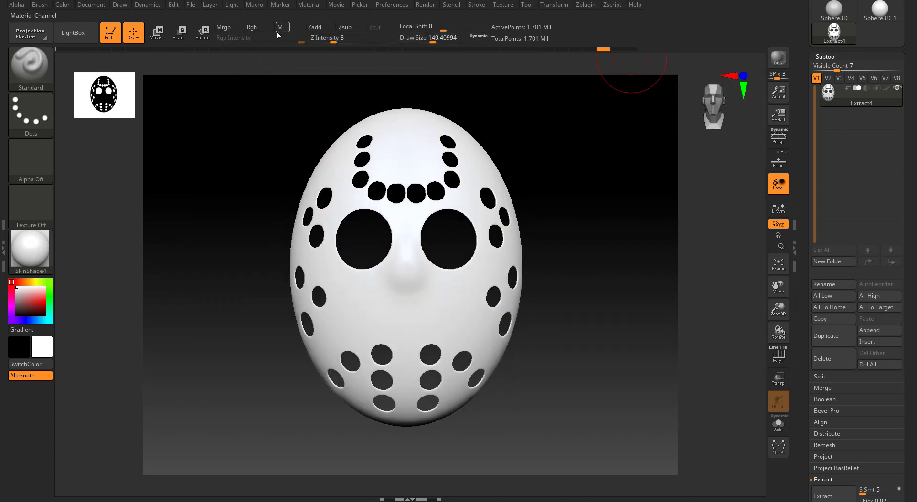
left_click(620, 49)
left_click(630, 50)
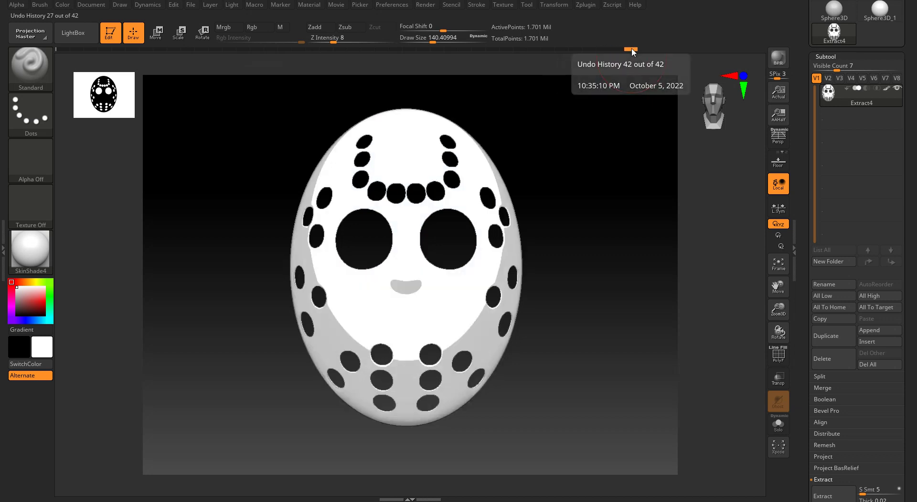
left_click(603, 49)
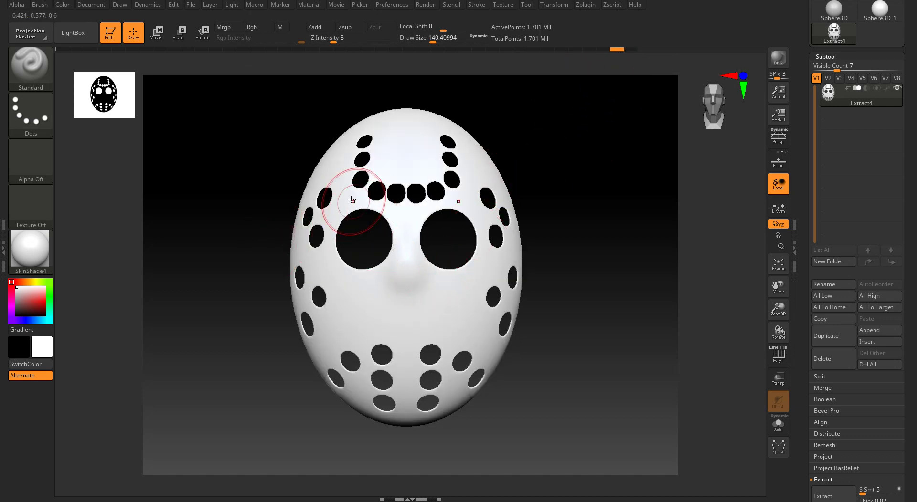
right_click_drag(390, 230, 314, 164, "ctrl")
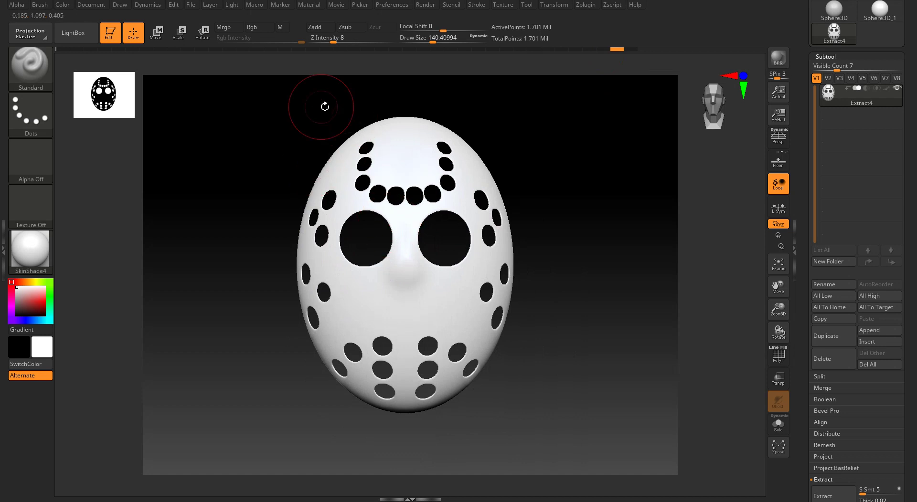
Set the colour to white, enable only the material channel and fill the whole mask object with SkinShade4
left_click(44, 168)
left_click(89, 168)
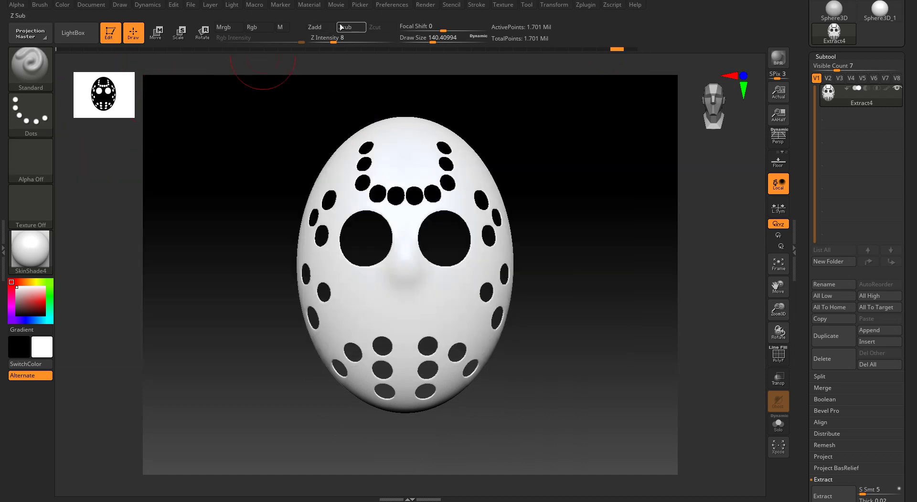
left_click(248, 32)
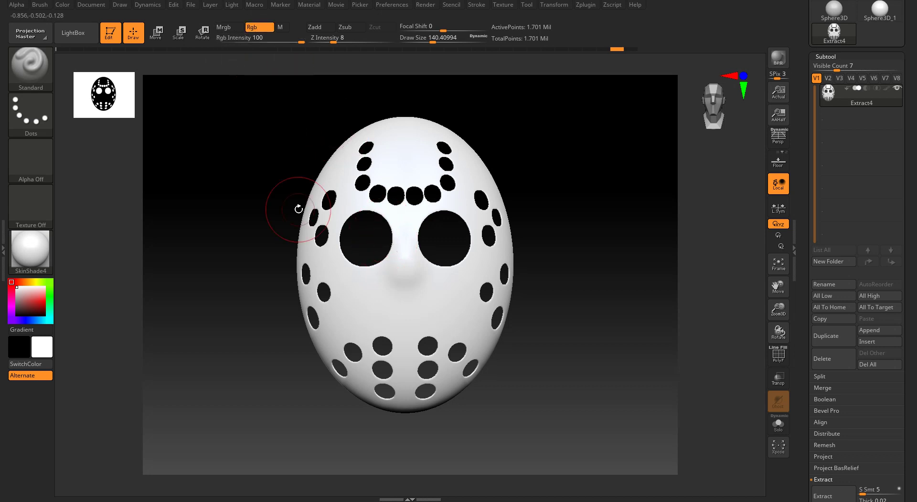
right_click_drag(298, 208, 284, 248, "ctrl")
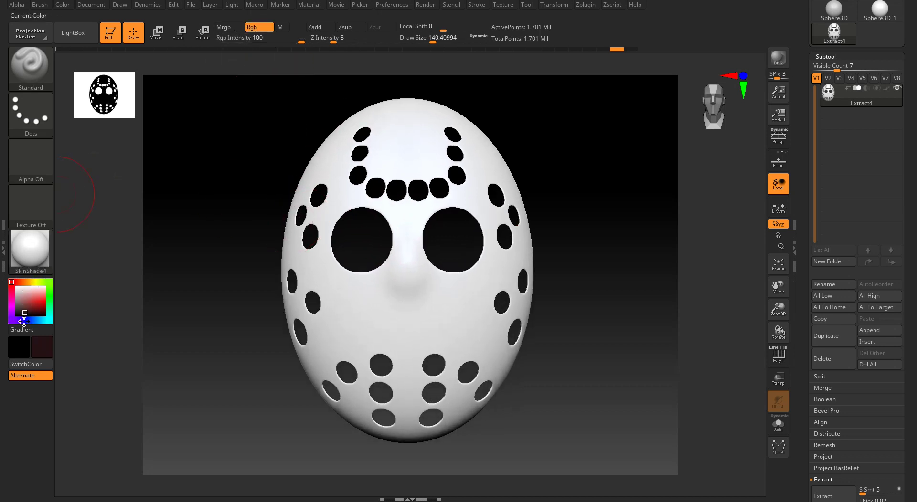
left_click_drag(24, 322, 13, 275)
left_click(282, 28)
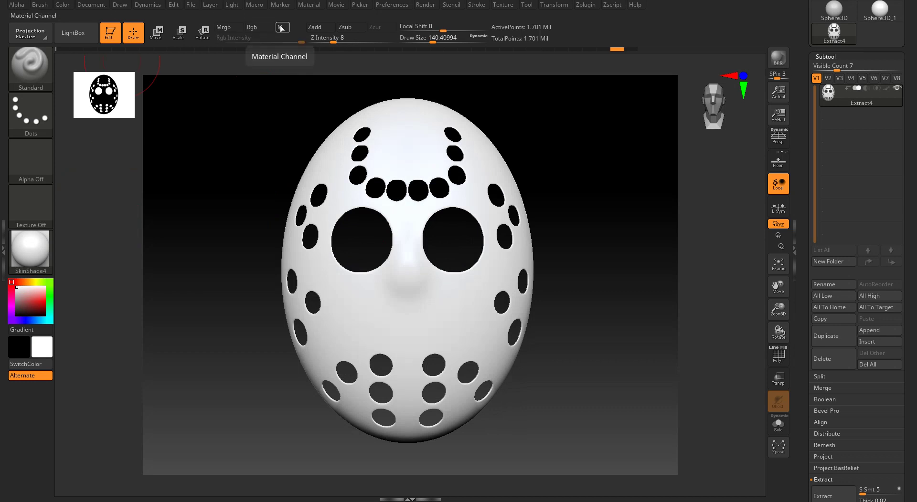
left_click(66, 5)
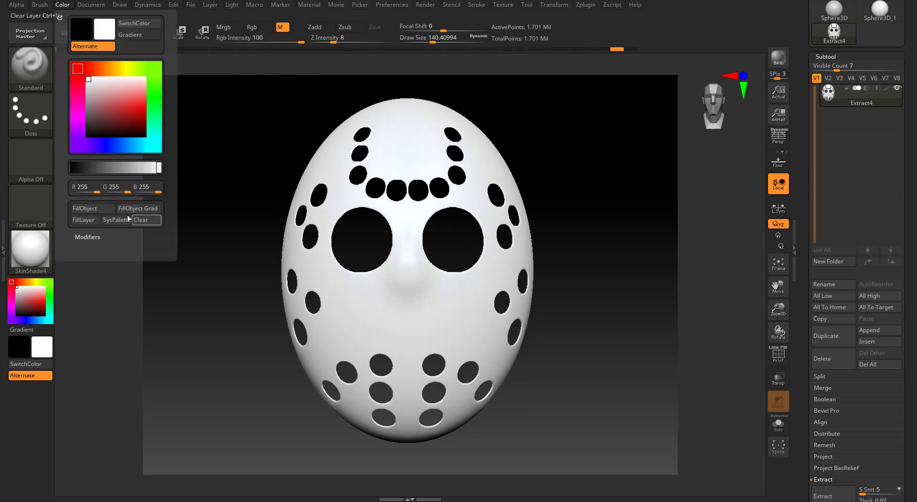
left_click(96, 211)
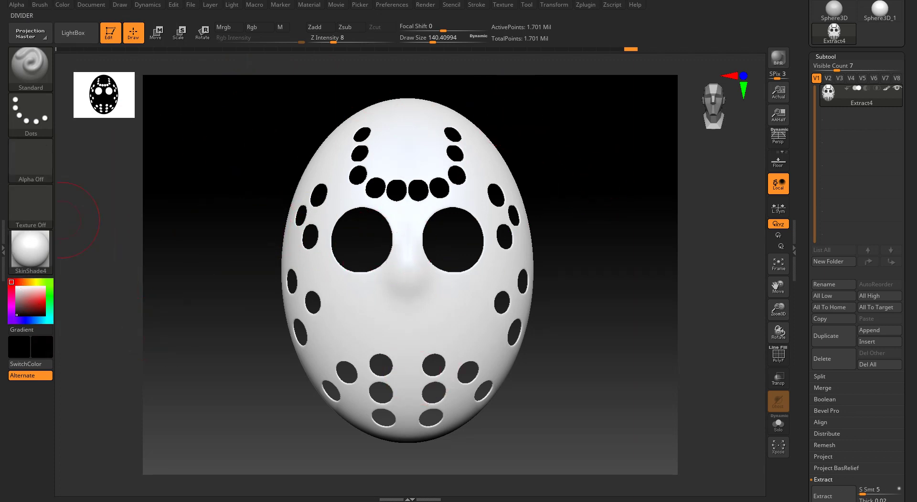
Assign Alpha 60 to the Standard brush and enable Rgb painting with Zsub
left_click(31, 160)
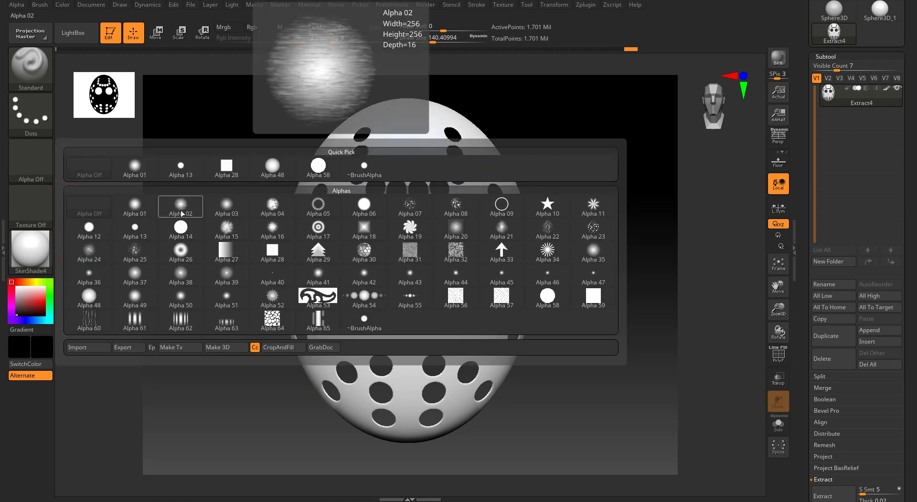
left_click(89, 321)
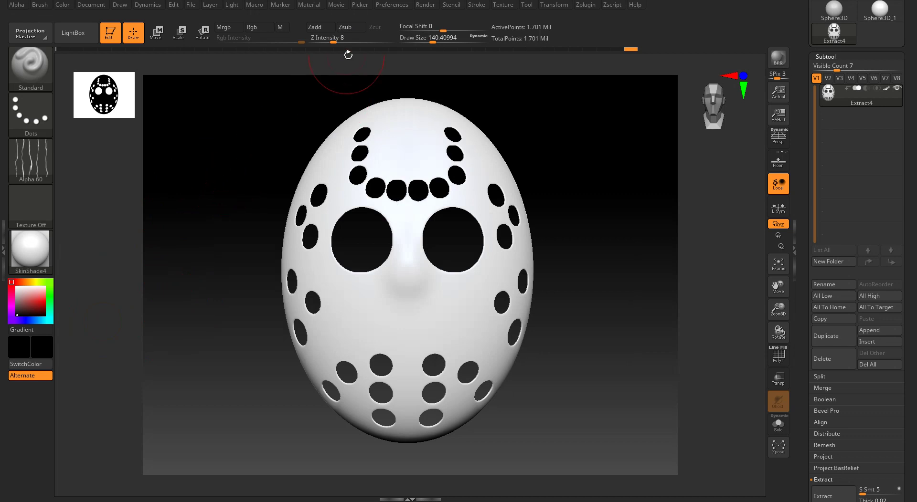
left_click(249, 26)
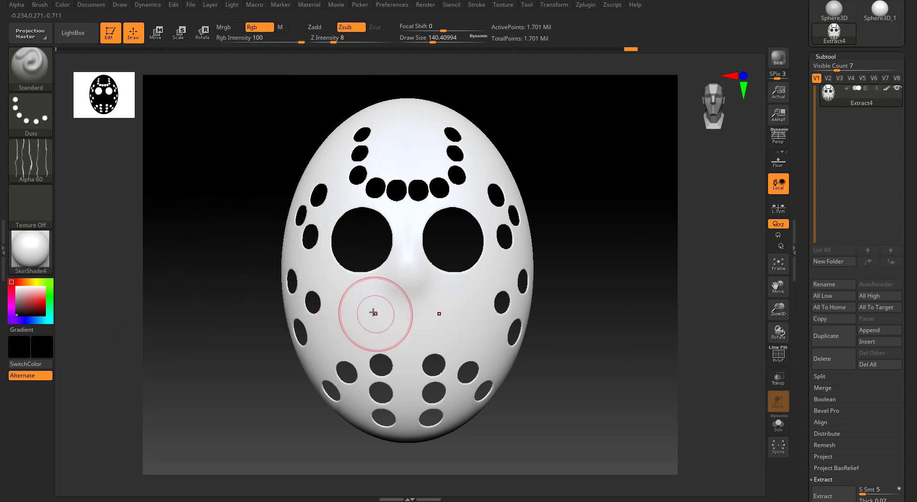
Paint black crack strokes symmetrically across the cheeks and along the bridge of the nose
left_click_drag(374, 313, 324, 283)
mouse_move(215, 305)
left_mouse_down()
mouse_move(234, 286)
mouse_move(282, 281)
left_mouse_up()
right_click_drag(373, 291, 317, 340, "ctrl")
left_click_drag(450, 258, 433, 158)
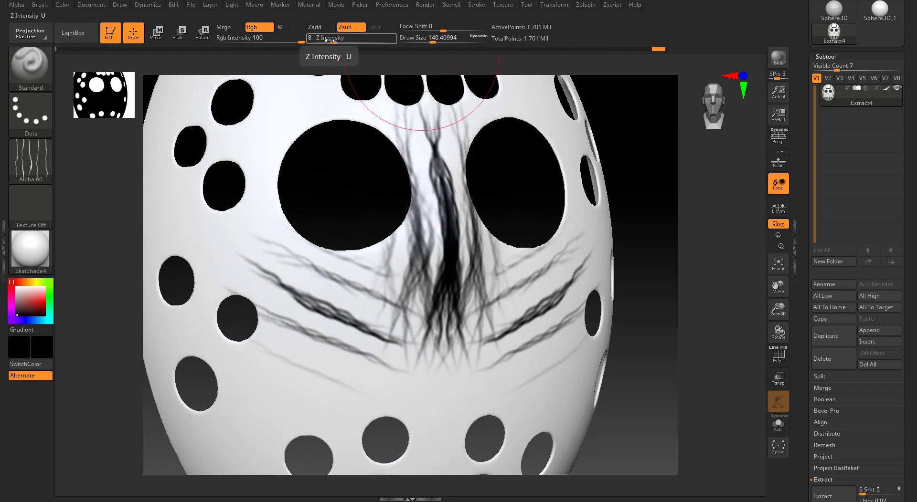
right_click_drag(520, 225, 406, 177)
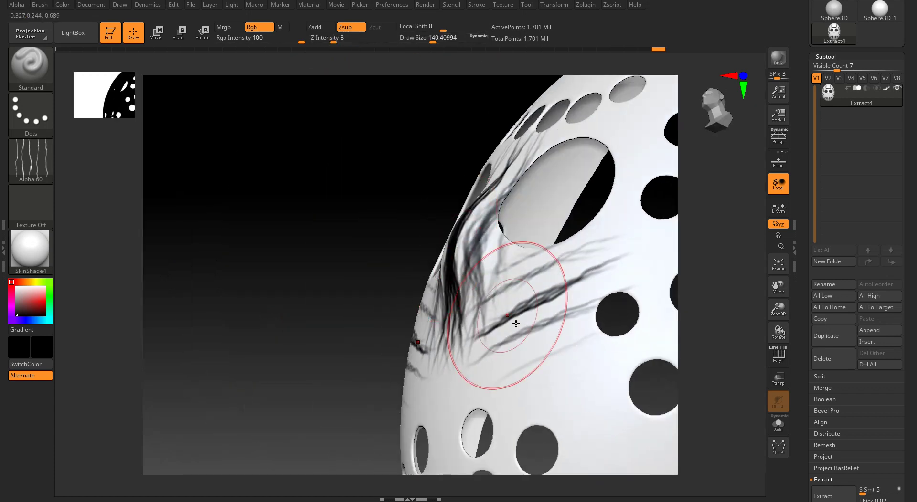
mouse_move(516, 324)
left_mouse_down()
mouse_move(560, 348)
mouse_move(482, 350)
mouse_move(461, 366)
left_mouse_up()
right_click_drag(430, 344, 549, 310)
mouse_move(324, 280)
right_mouse_down()
mouse_move(468, 275)
mouse_move(363, 182)
mouse_move(379, 180)
mouse_move(369, 237)
right_mouse_up()
Undo all the crack strokes on the nose and cheeks and return to a front view of the mask
key("ctrl+z")
key("ctrl+z")
key("ctrl+z")
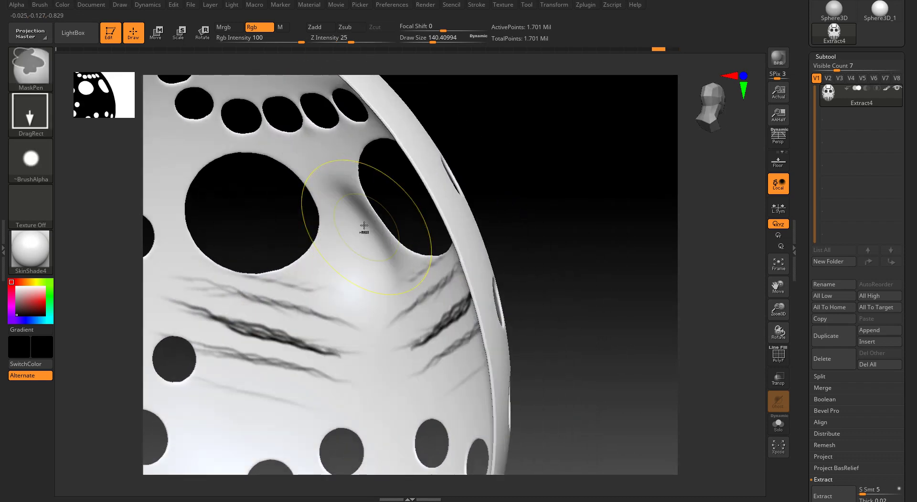
key("ctrl+z")
key("ctrl+z")
left_click_drag(708, 123, 666, 120)
mouse_move(382, 200)
right_mouse_down()
mouse_move(377, 185)
mouse_move(485, 203)
right_mouse_up()
Reset the brush to Alpha Off and set the painting colour to white
left_click(36, 158)
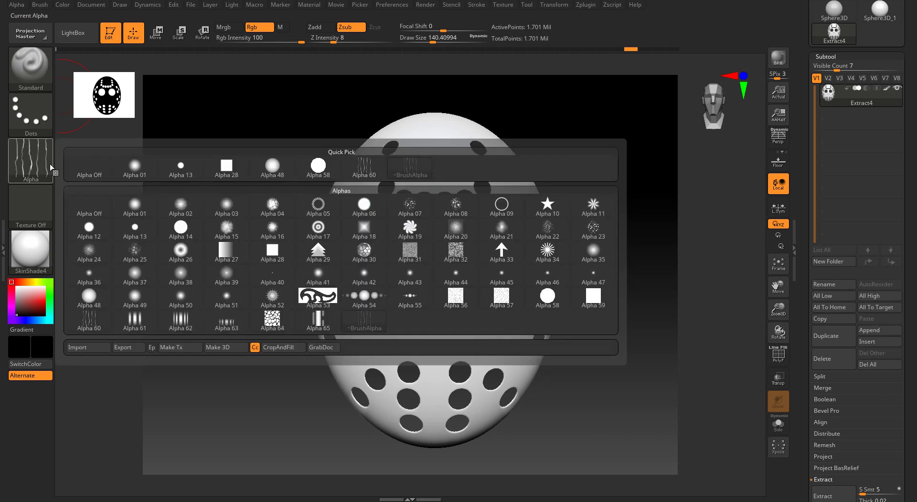
left_click(74, 168)
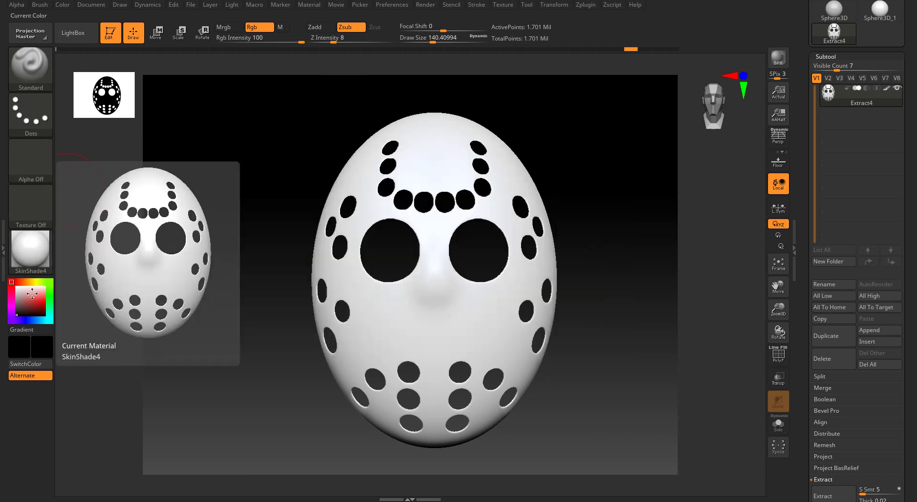
left_click_drag(29, 301, 14, 282)
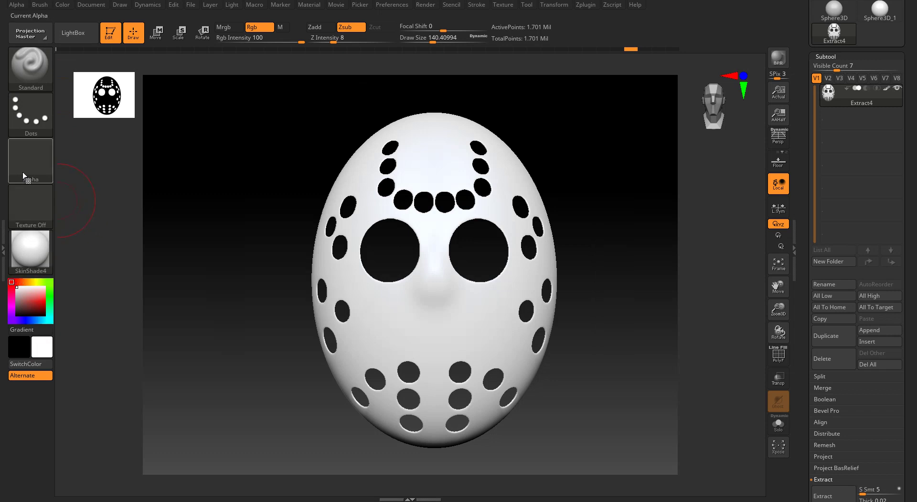
Assign Alpha 22 to the Standard brush and switch its stroke type to DragRect
left_click(43, 149)
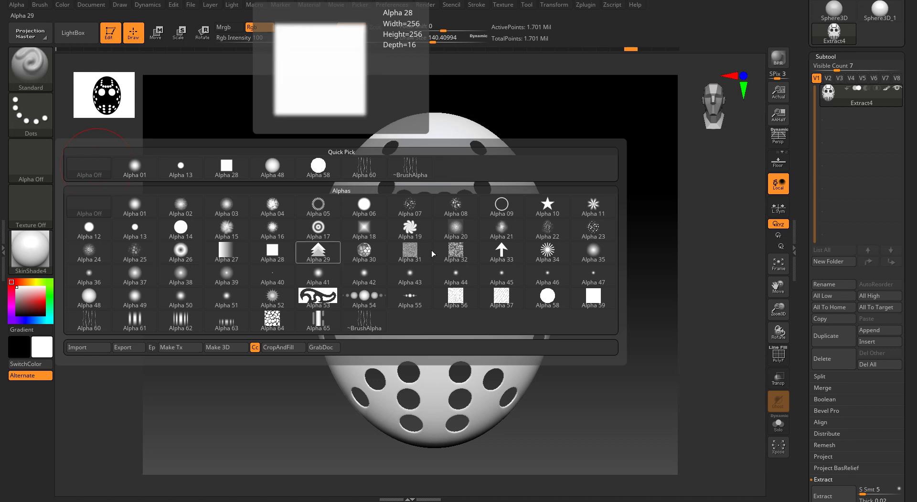
left_click(547, 229)
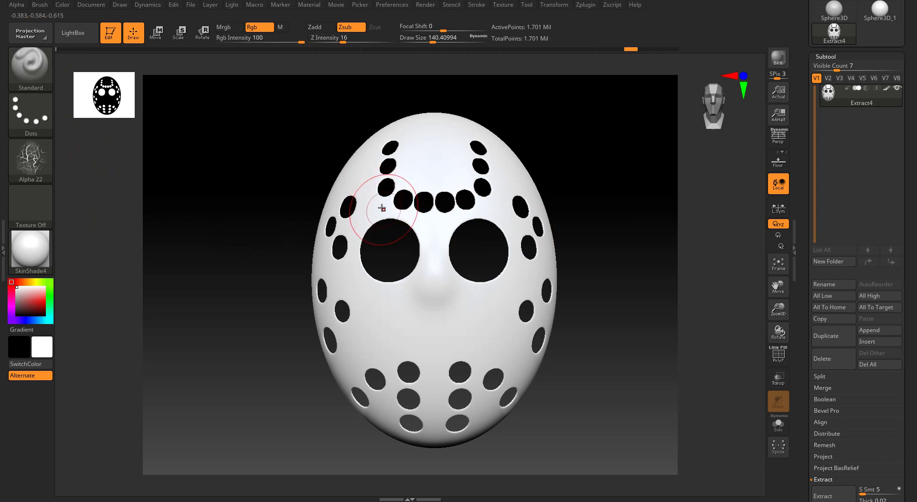
right_click_drag(373, 217, 401, 261, "ctrl")
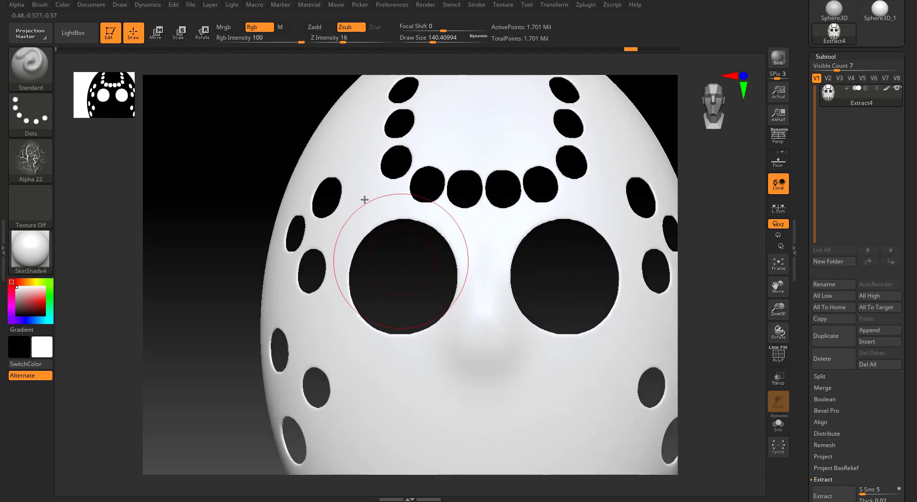
left_click(37, 126)
left_click(133, 120)
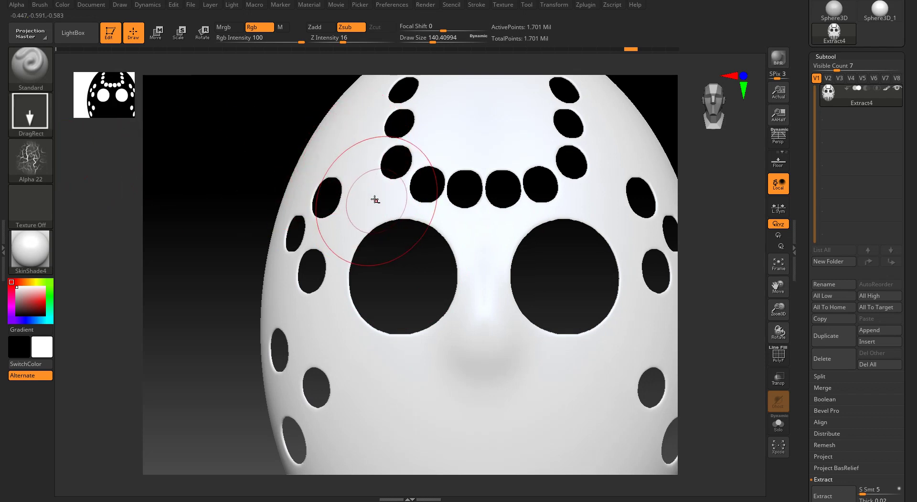
Try stamping the Alpha 22 crack pattern above one eye hole in different paint colours, undoing each stamp
mouse_move(374, 200)
left_mouse_down()
mouse_move(303, 20)
mouse_move(320, 29)
mouse_move(295, 5)
mouse_move(262, 98)
left_mouse_up()
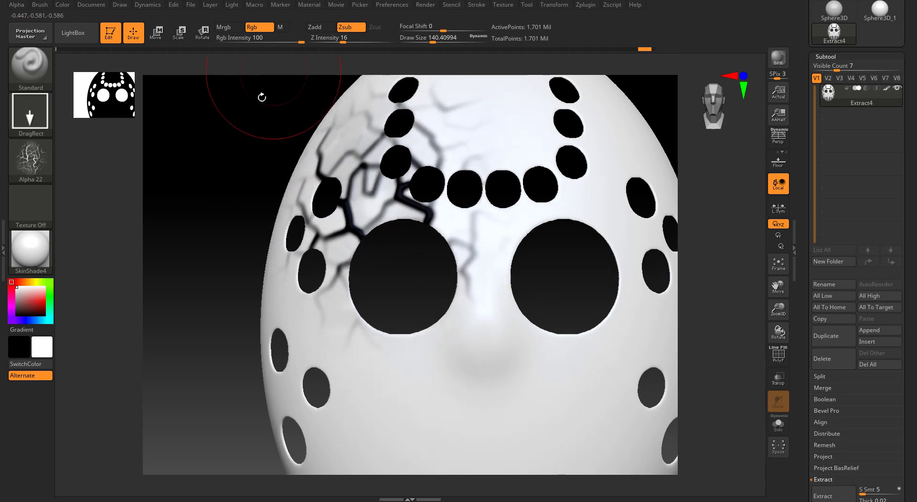
key("ctrl+z")
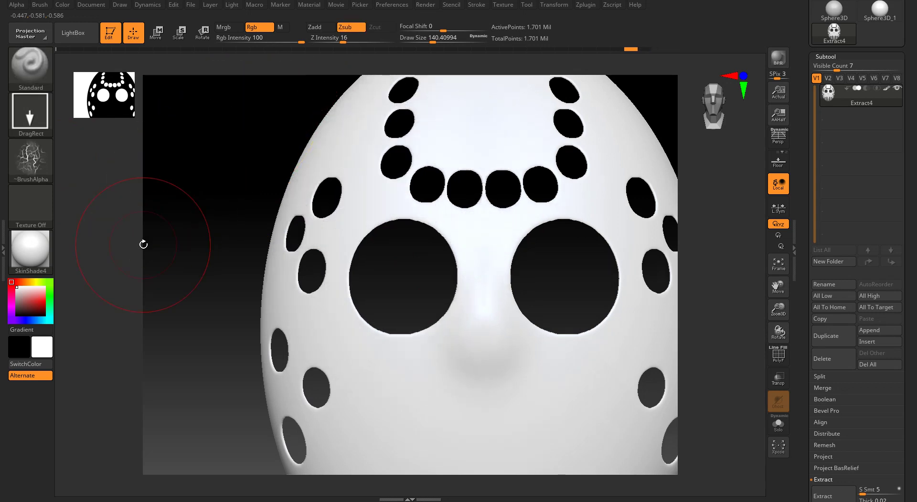
key("v")
key("ctrl")
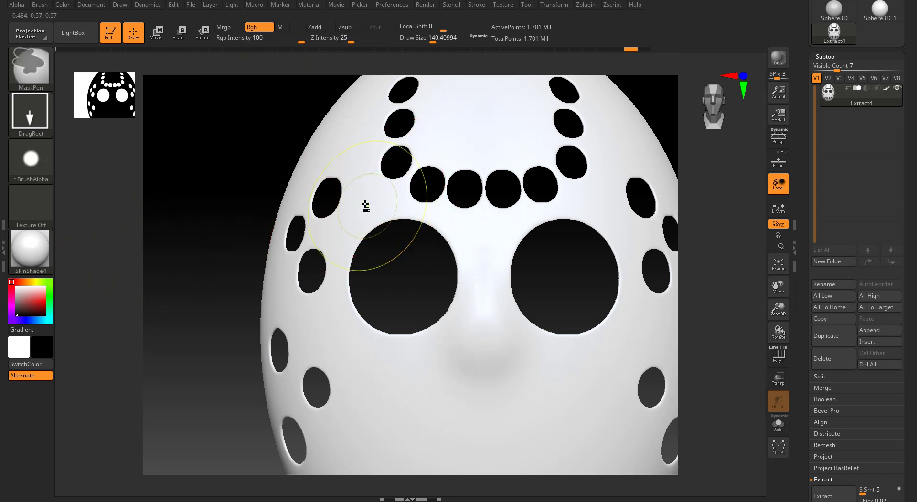
key("ctrl+z")
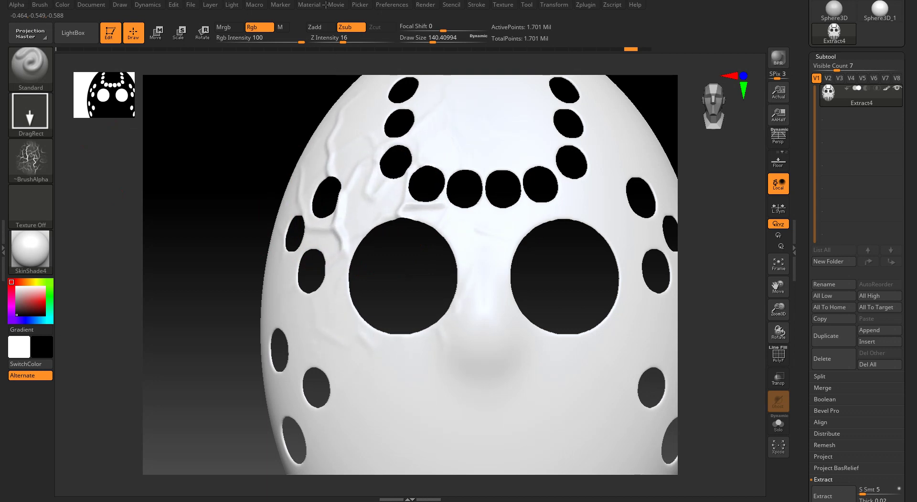
key("ctrl")
key("ctrl+z")
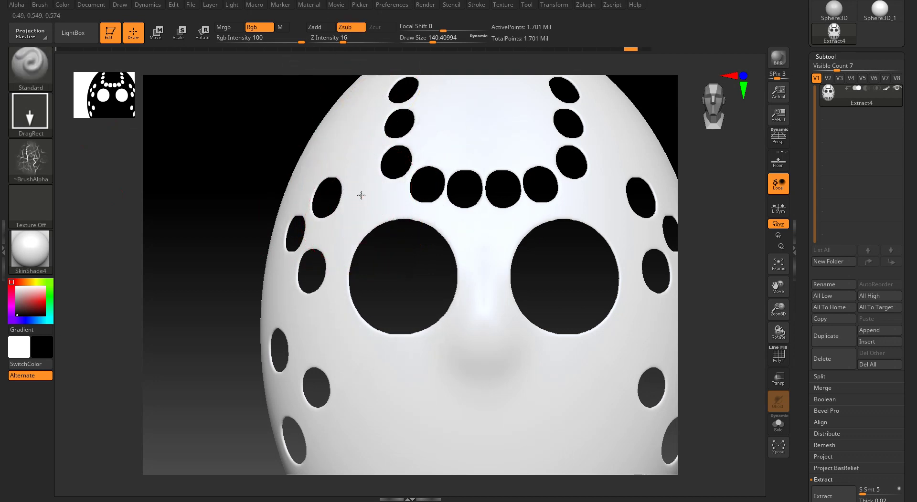
key("ctrl+z")
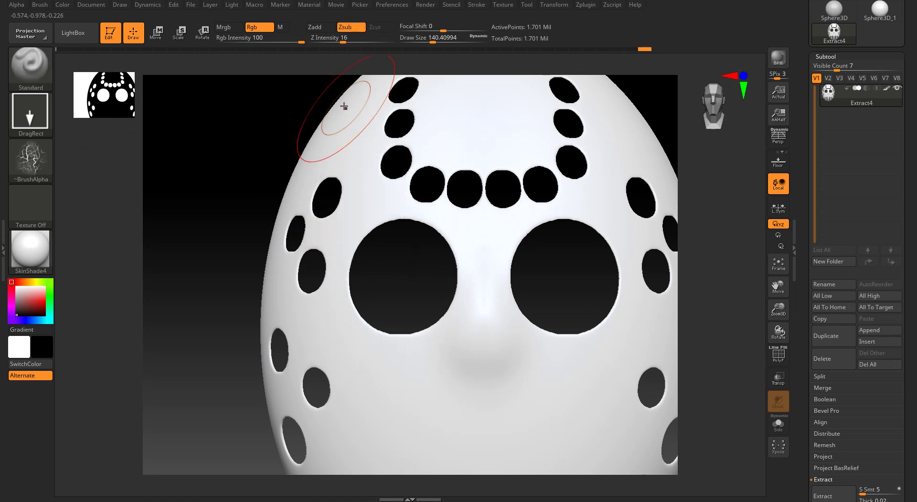
Swap the paint colours, stamp uncoloured Alpha 22 cracks around one eye hole, and inspect the relief from the side, inside and front
key("v")
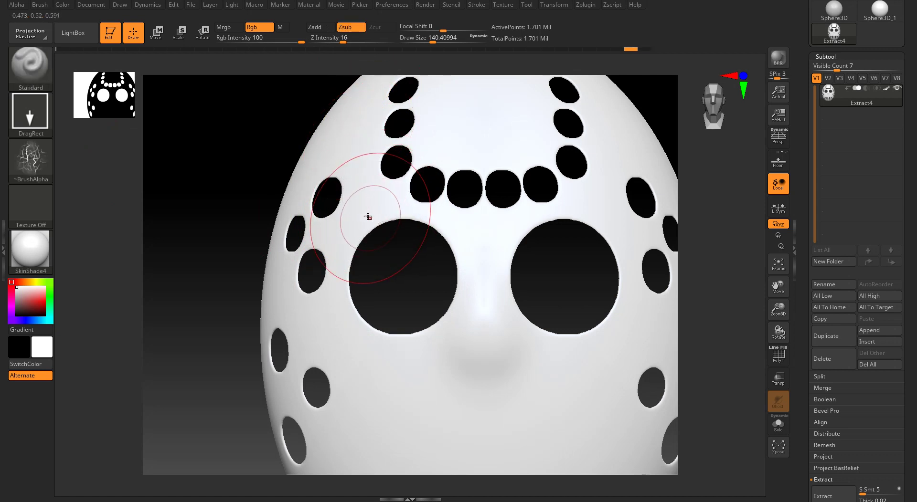
left_click_drag(332, 4, 364, 77)
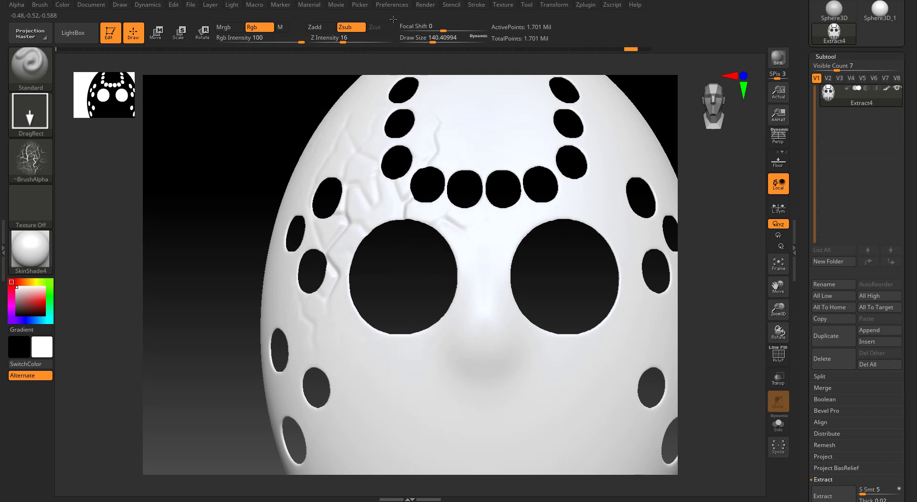
left_click_drag(311, 200, 338, 199)
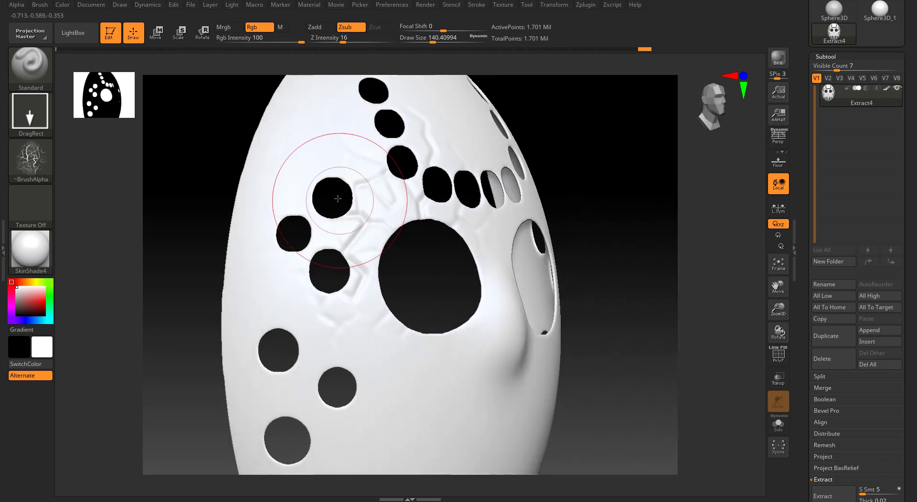
left_click_drag(584, 205, 528, 207)
mouse_move(528, 208)
right_mouse_down("ctrl")
mouse_move(425, 206)
mouse_move(456, 210)
mouse_move(487, 152)
right_mouse_up("ctrl")
left_click_drag(692, 118, 704, 119, "shift")
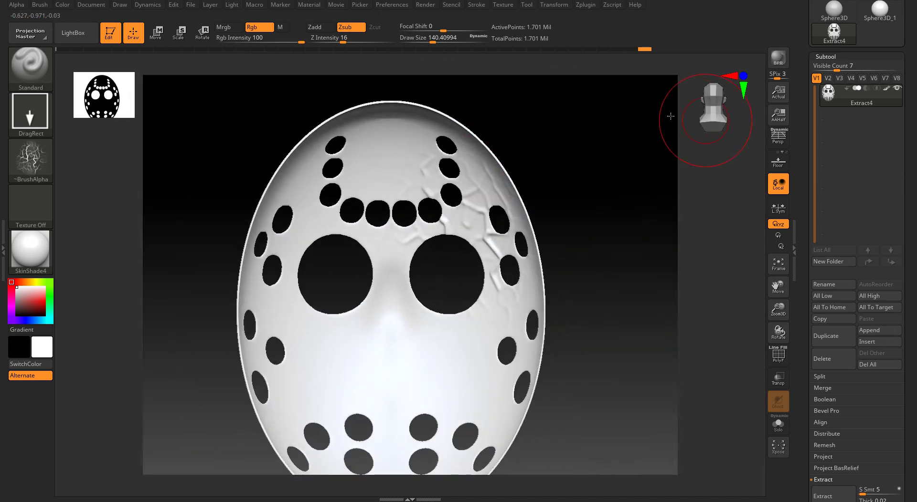
left_click(671, 116)
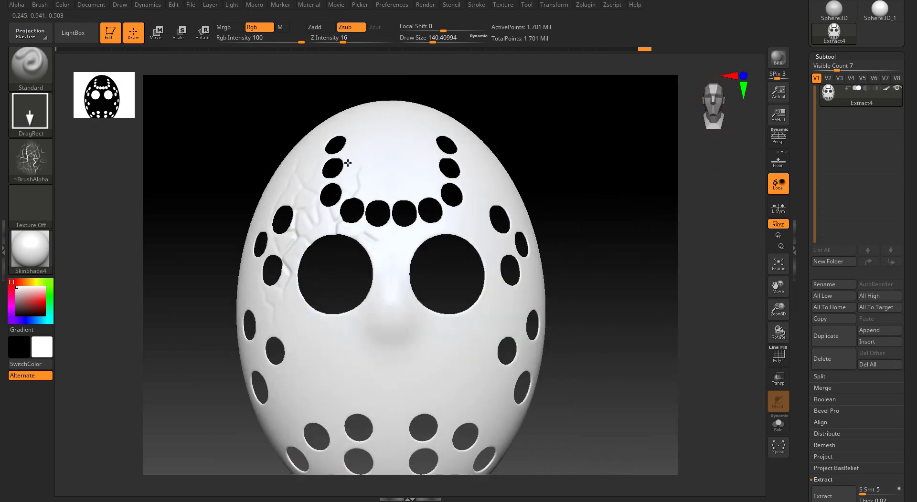
right_click_drag(347, 163, 374, 173)
mouse_move(291, 180)
right_mouse_down("ctrl")
mouse_move(331, 244)
mouse_move(420, 287)
mouse_move(340, 256)
mouse_move(373, 266)
right_mouse_up("ctrl")
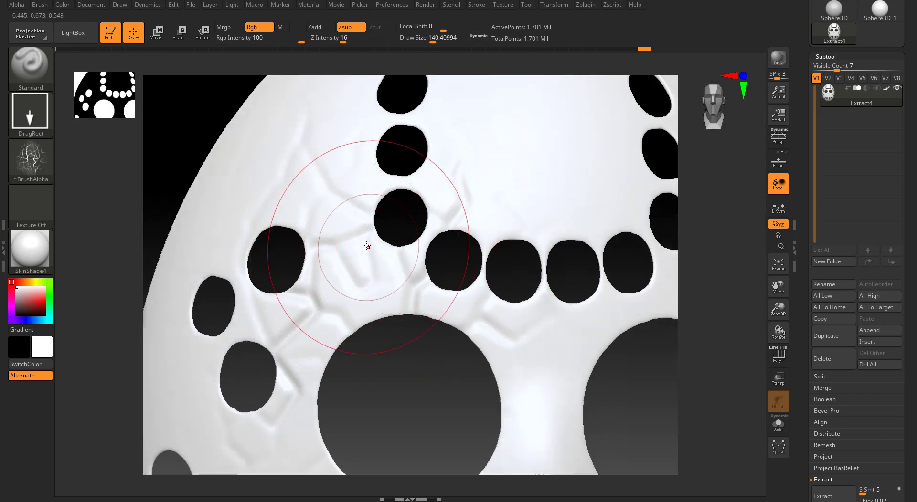
Replace the Standard brush's alpha with Alpha 60
left_click(30, 160)
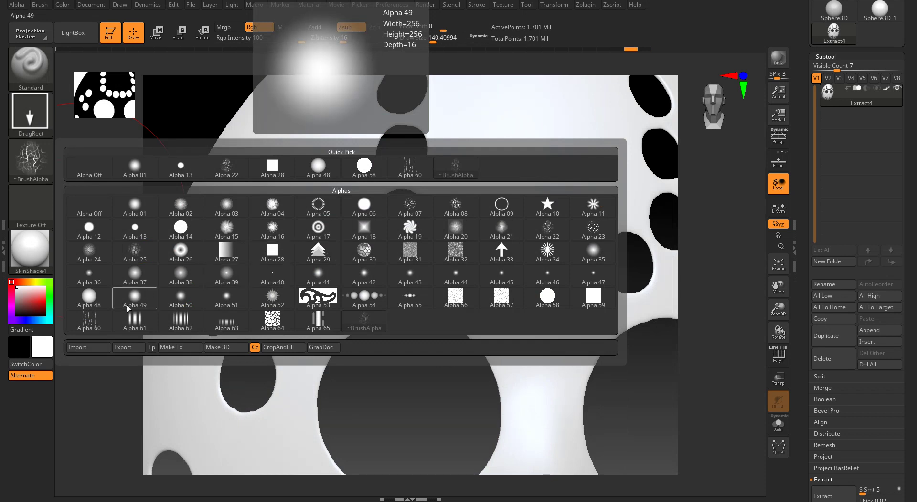
left_click(99, 316)
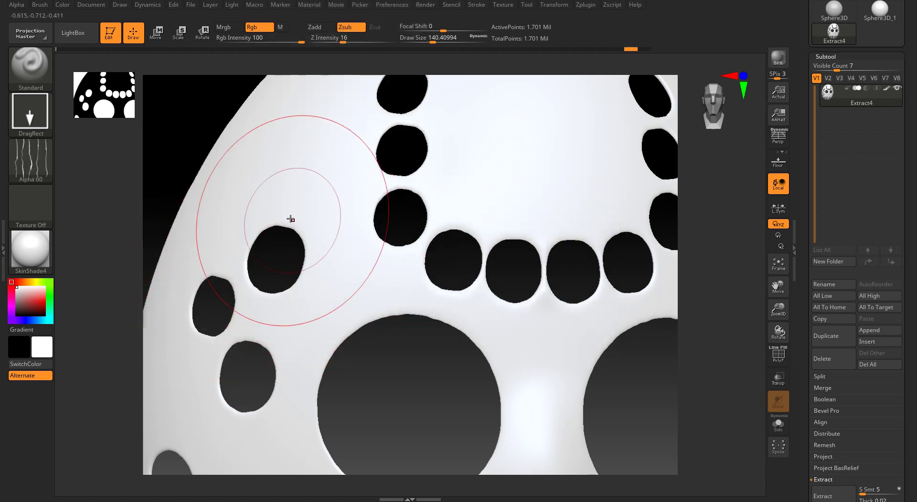
Stamp white Alpha 60 cracks above one eye hole, check the inside of the mask, and undo the stamp
mouse_move(351, 251)
left_mouse_down()
mouse_move(329, 172)
mouse_move(283, 102)
mouse_move(306, 98)
left_mouse_up()
mouse_move(364, 239)
right_mouse_down("ctrl")
mouse_move(314, 142)
mouse_move(388, 199)
mouse_move(364, 198)
mouse_move(349, 243)
mouse_move(364, 263)
mouse_move(440, 255)
mouse_move(395, 225)
mouse_move(385, 274)
right_mouse_up("ctrl")
key("ctrl")
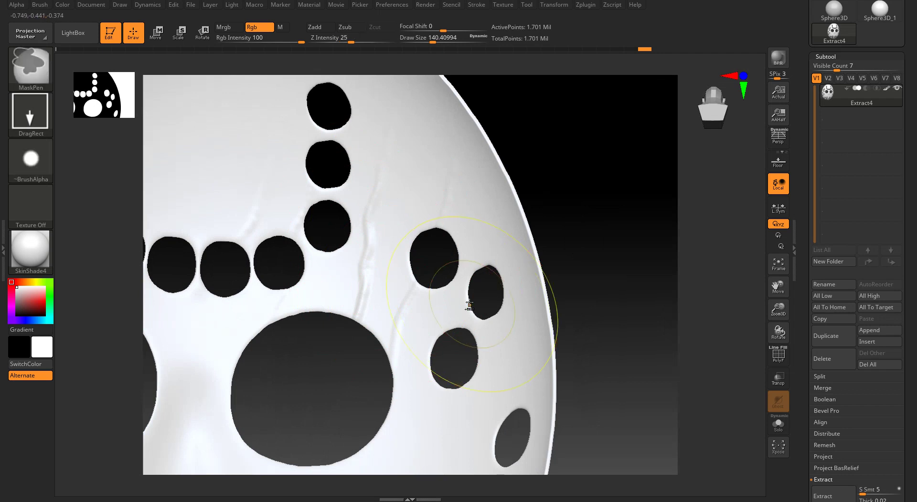
key("ctrl+z")
left_click_drag(712, 109, 676, 116)
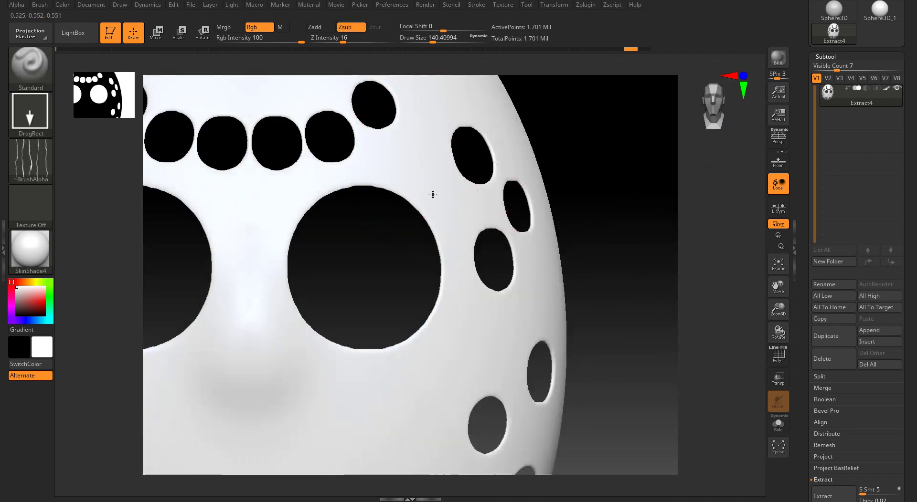
Stamp black Alpha 60 cracks above one eye hole, check the mask from the side and inside, and undo the stamp
right_click_drag(432, 194, 445, 225, "ctrl")
right_click_drag(446, 224, 557, 225, "alt")
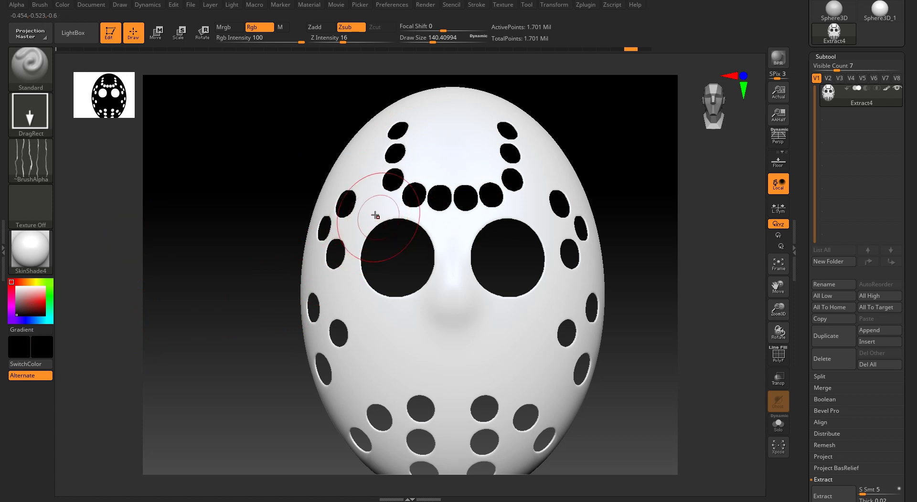
mouse_move(348, 149)
left_mouse_down()
mouse_move(341, 162)
mouse_move(339, 133)
left_mouse_up()
mouse_move(391, 197)
right_mouse_down("ctrl")
mouse_move(383, 222)
mouse_move(314, 150)
mouse_move(321, 152)
right_mouse_up("ctrl")
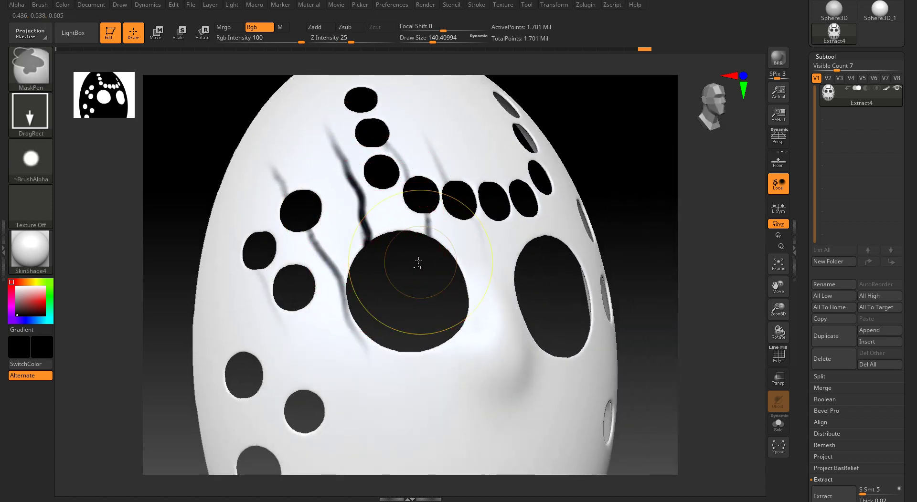
mouse_move(429, 261)
right_mouse_down()
mouse_move(510, 244)
mouse_move(409, 204)
mouse_move(403, 181)
right_mouse_up()
key("ctrl+z")
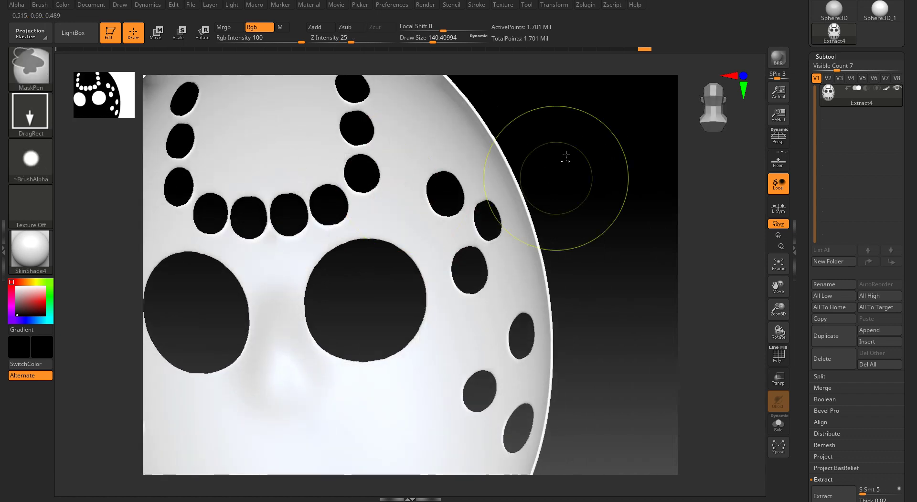
left_click_drag(712, 117, 679, 115)
right_click_drag(408, 244, 469, 225, "ctrl")
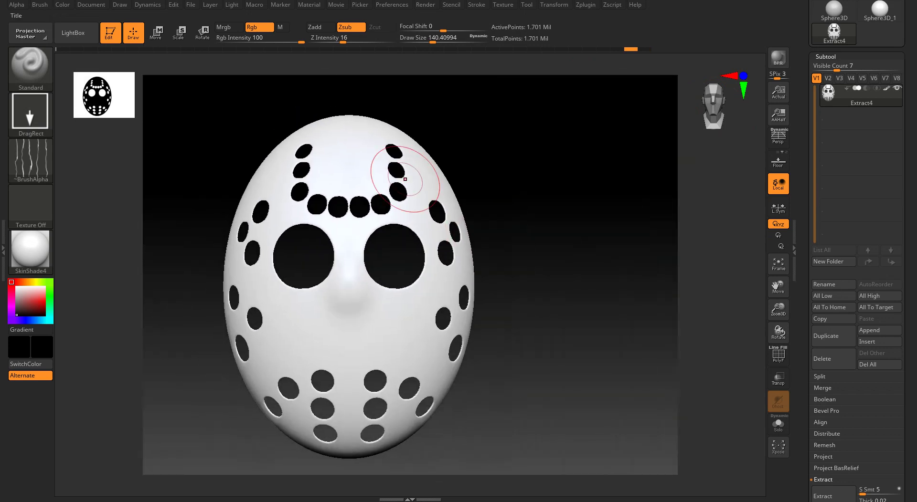
Enable BackfaceMask in the Standard brush's Auto Masking settings
left_click(33, 4)
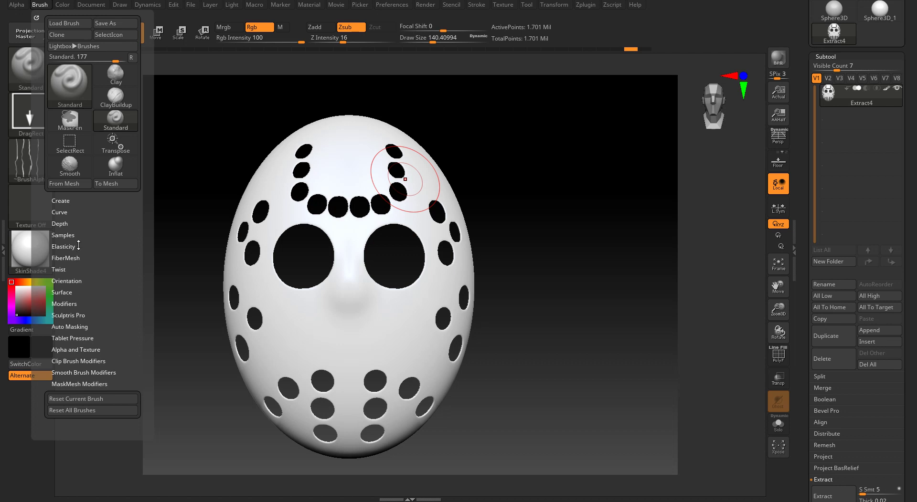
left_click(68, 327)
left_click_drag(120, 308, 120, 340)
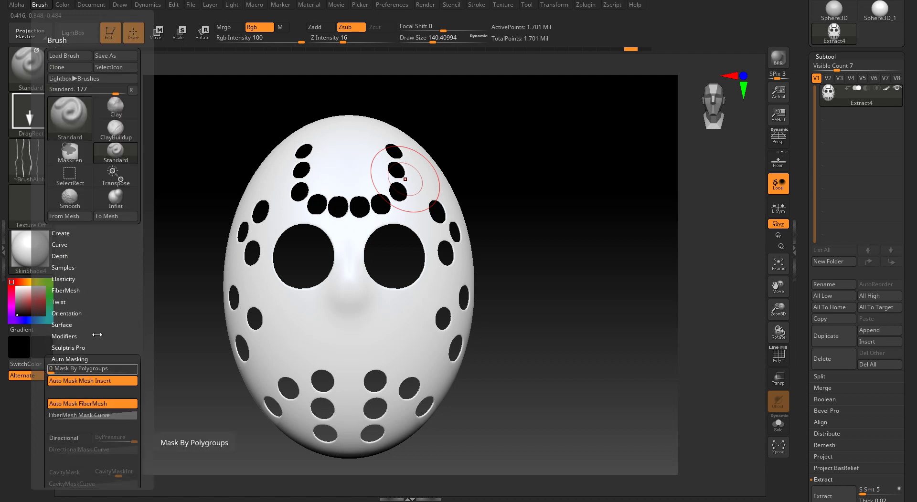
scroll(129, 344, "down", 11)
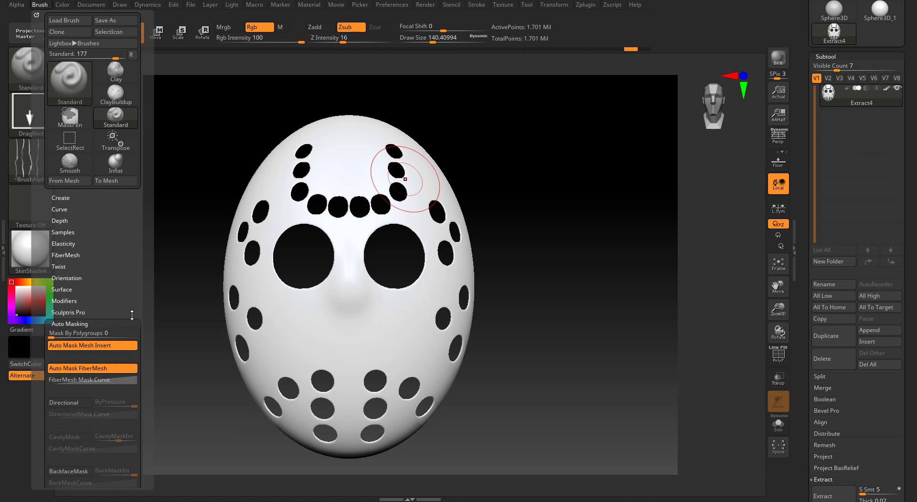
scroll(134, 243, "up", 1)
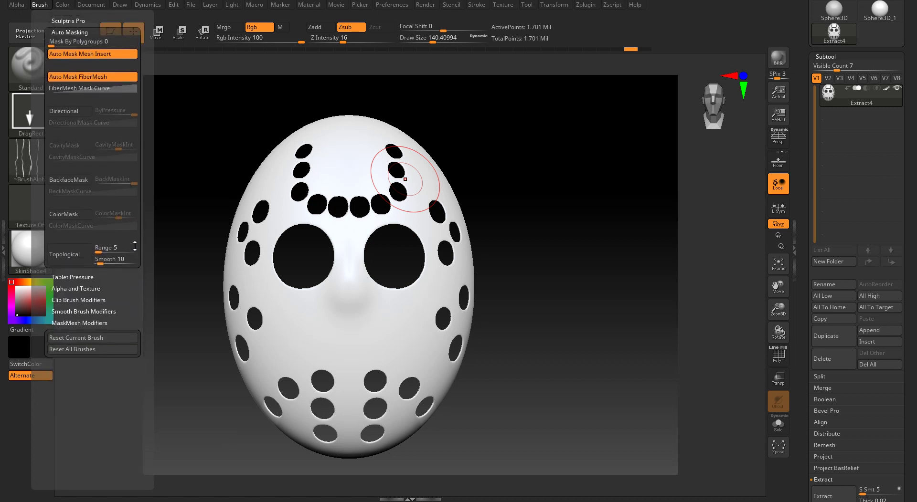
left_click(67, 181)
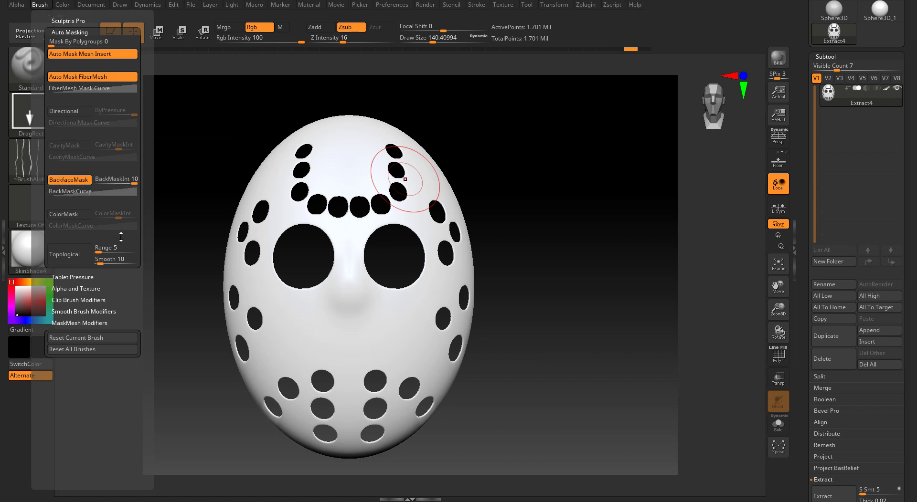
scroll(119, 239, "up", 7)
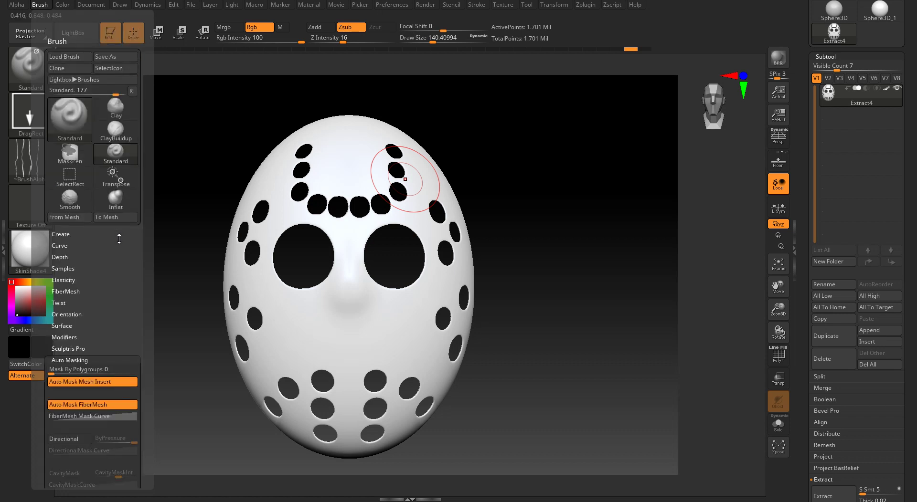
left_click(74, 326)
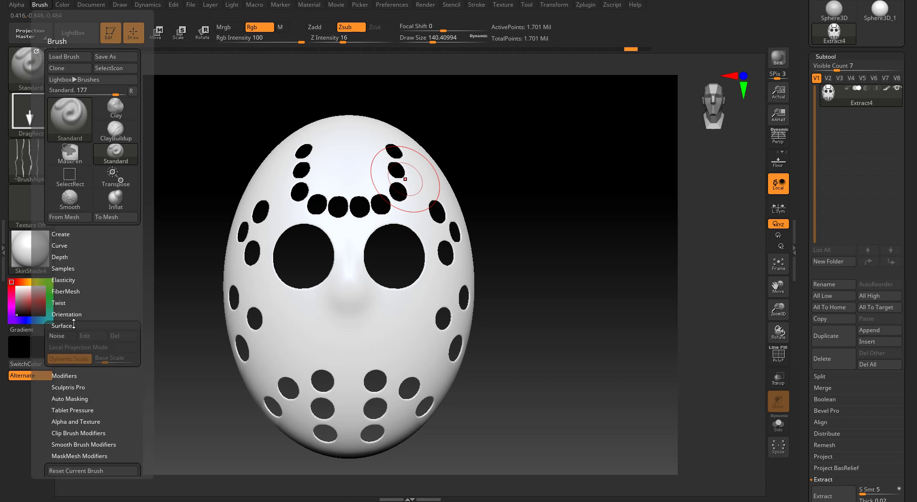
left_click(69, 336)
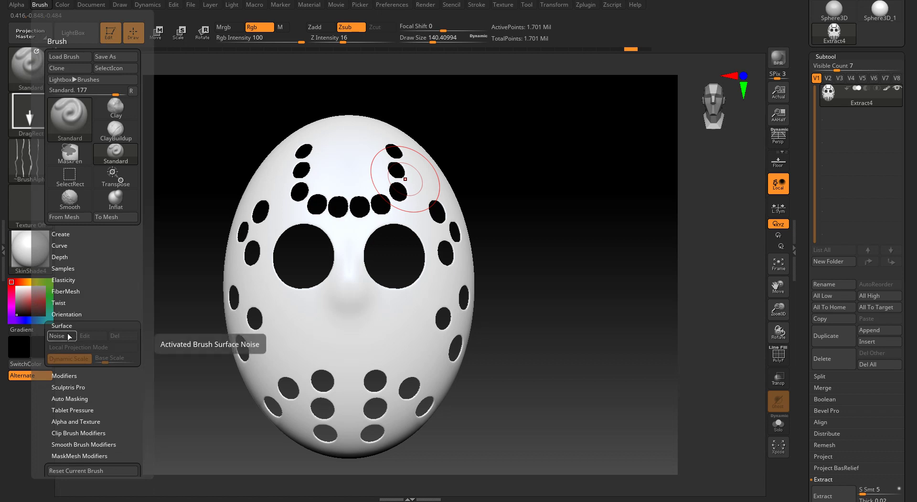
left_click(65, 326)
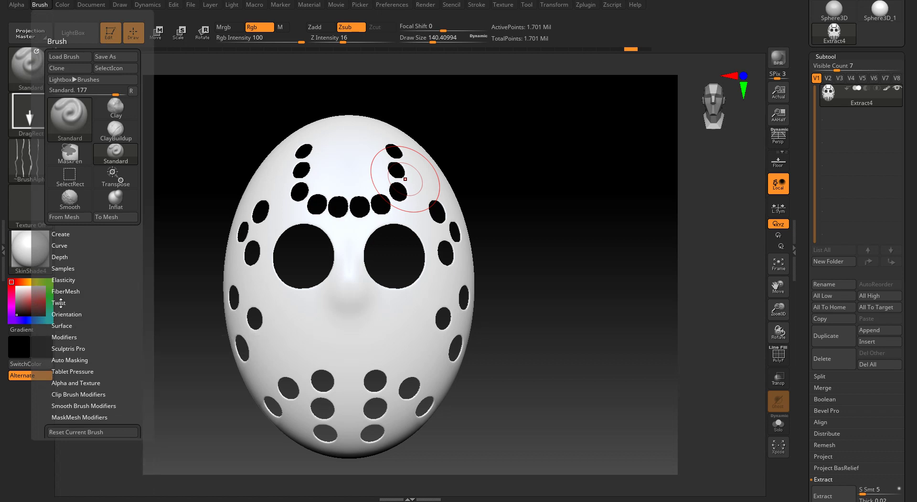
left_click(64, 269)
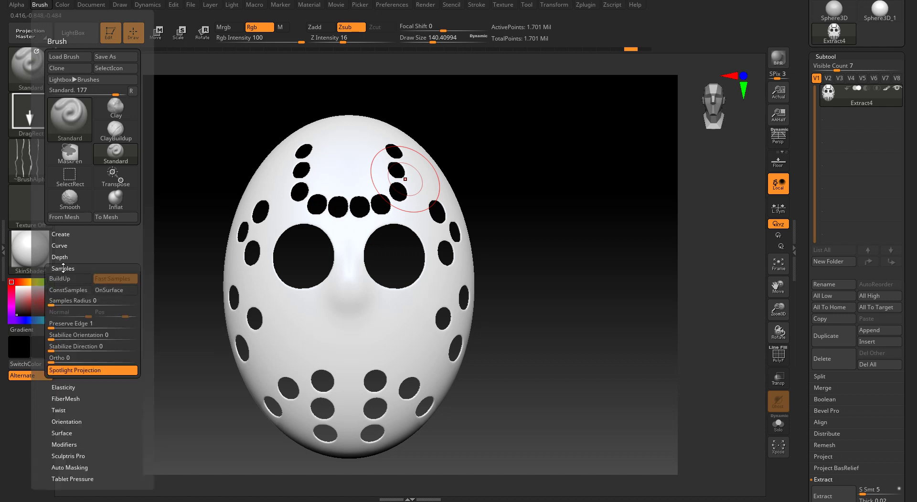
left_click(63, 268)
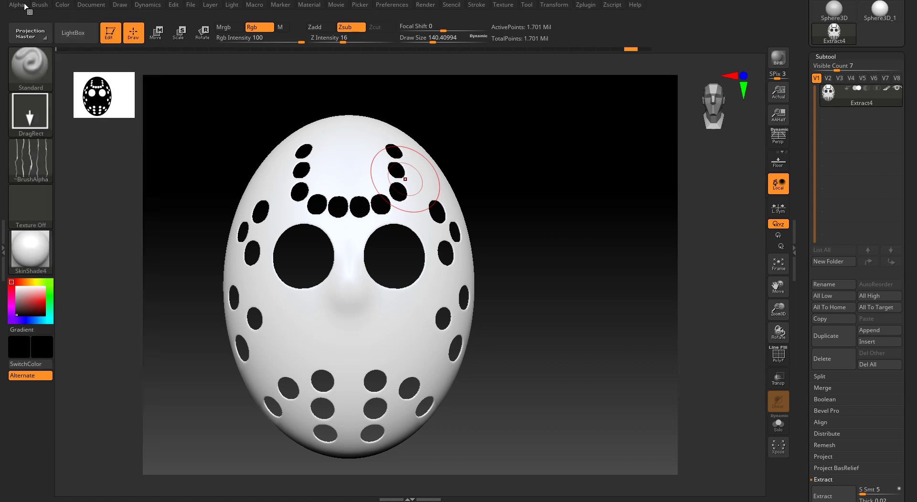
Reopen the Standard brush's Auto Masking settings to review BackfaceMask, and set the painting colour to white
left_click(40, 5)
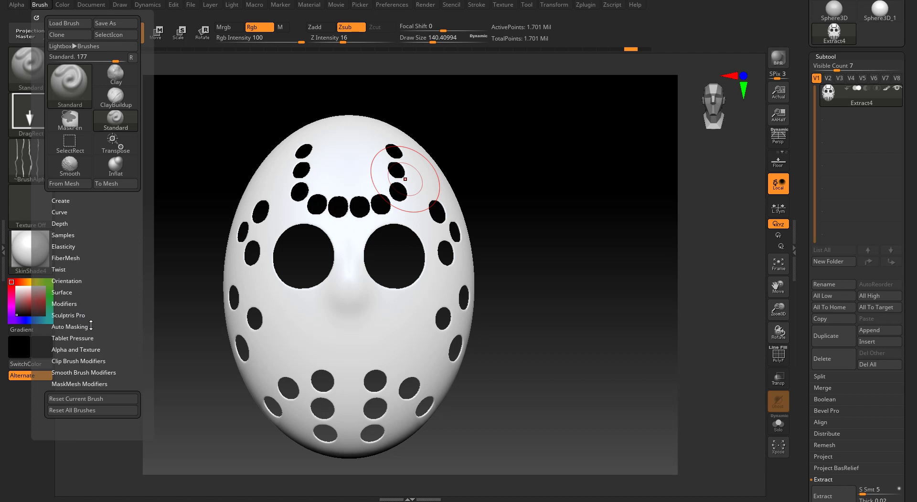
left_click(70, 326)
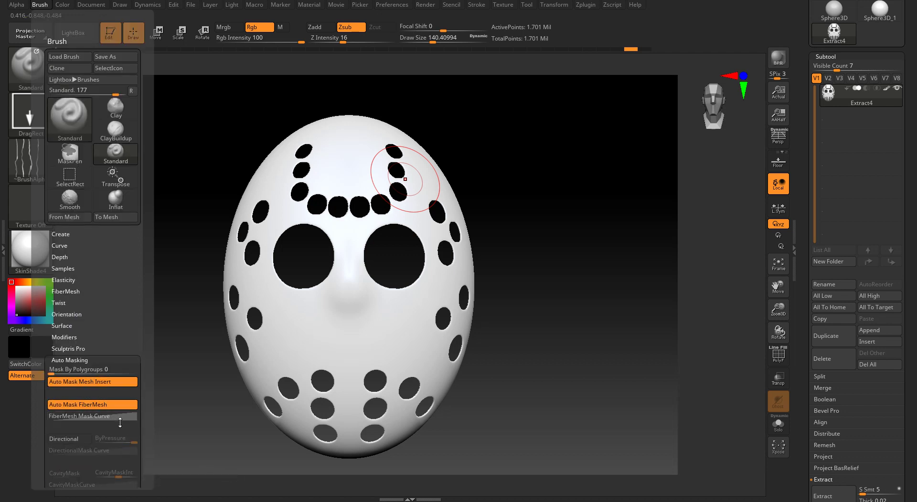
scroll(125, 342, "down", 5)
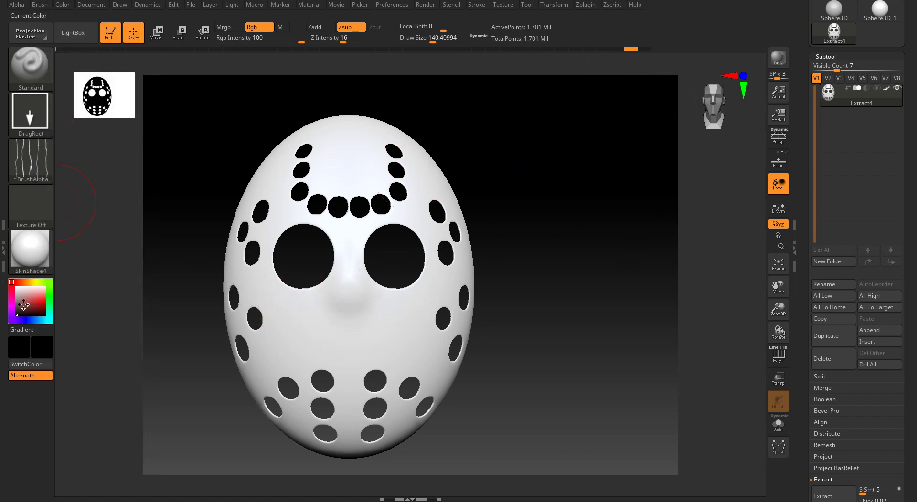
left_click(17, 287)
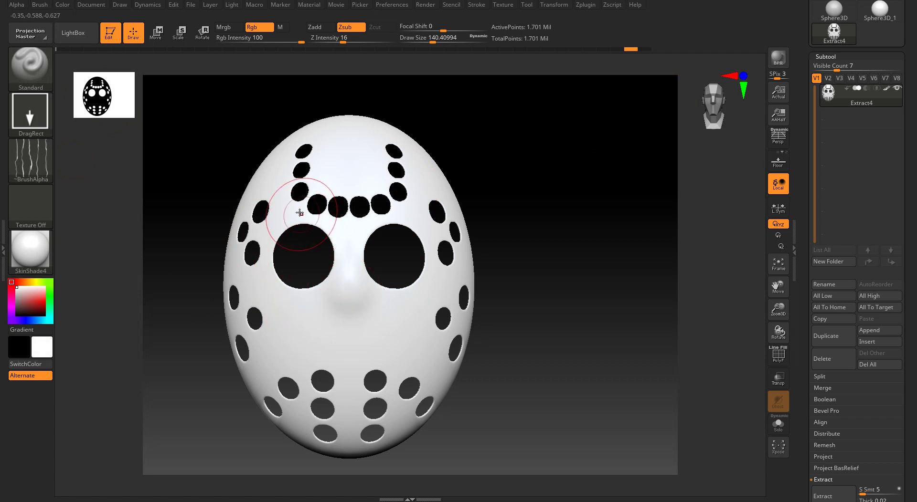
Stamp white Alpha 60 cracks above one eye hole and compare the outside of the mask with its inside
mouse_move(299, 213)
right_mouse_down("ctrl")
mouse_move(262, 206)
mouse_move(311, 213)
right_mouse_up("ctrl")
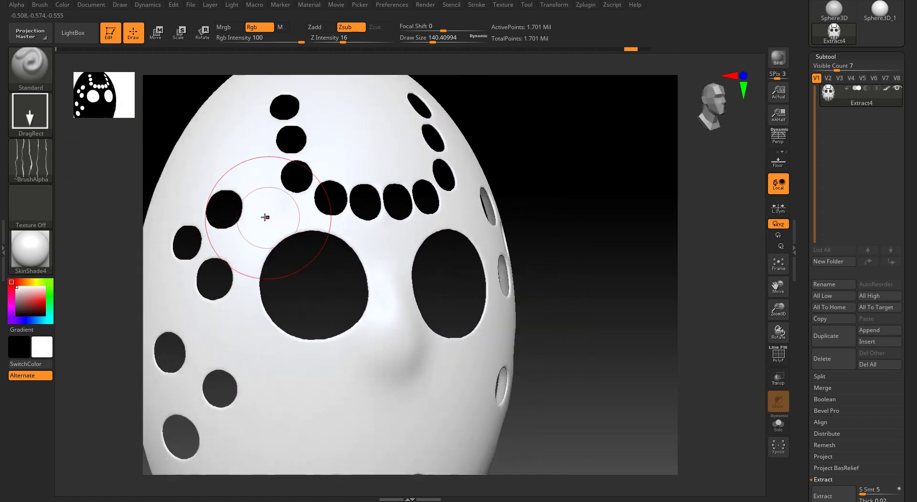
right_click_drag(248, 146, 349, 244)
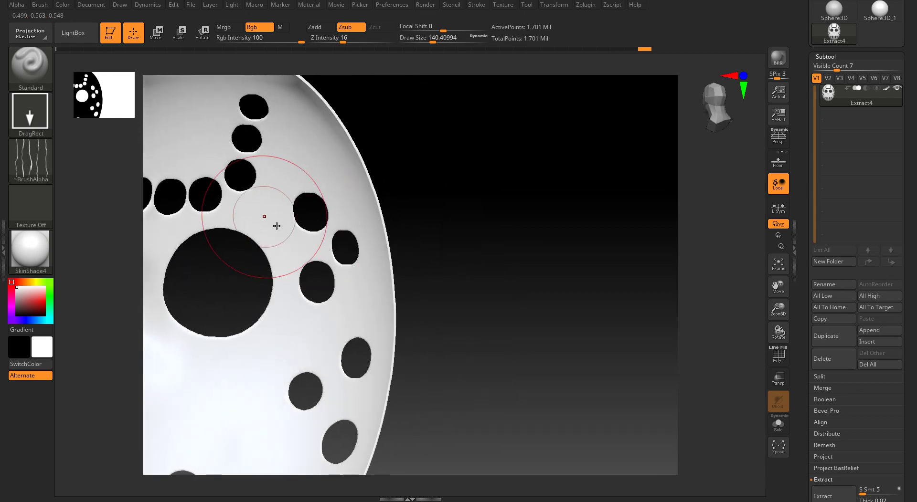
right_click_drag(281, 218, 461, 180)
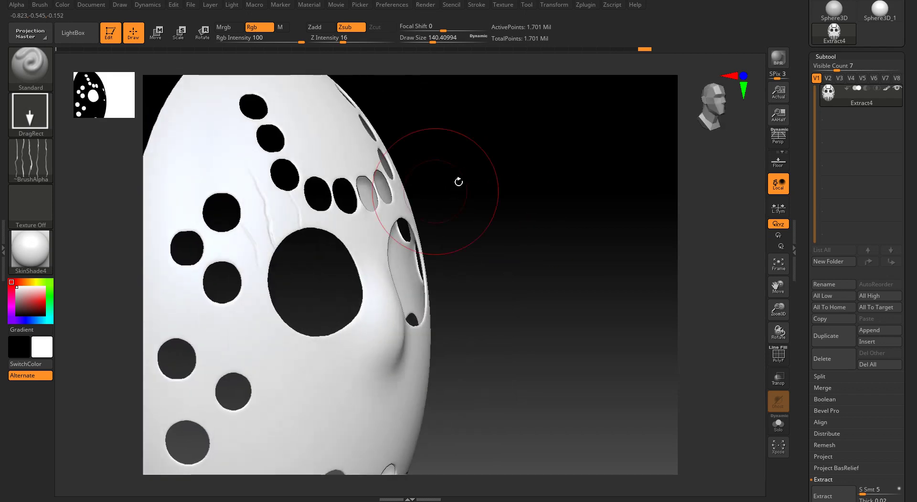
left_click(709, 104)
right_click_drag(347, 167, 626, 181, "alt")
right_click_drag(356, 221, 565, 251, "ctrl")
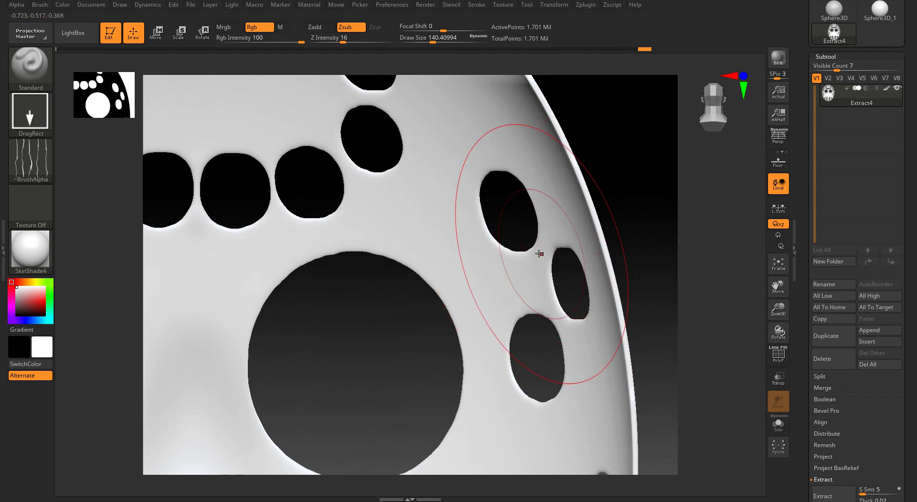
right_click_drag(540, 254, 454, 72, "ctrl")
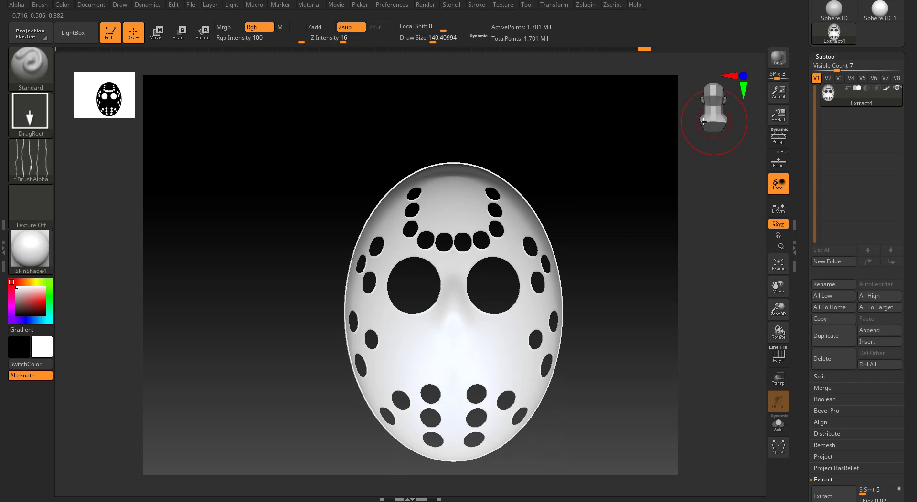
Turn the mask to its side profile and switch off the MaskPen brush's alpha
mouse_move(715, 122)
left_mouse_down()
mouse_move(690, 123)
mouse_move(709, 120)
left_mouse_up()
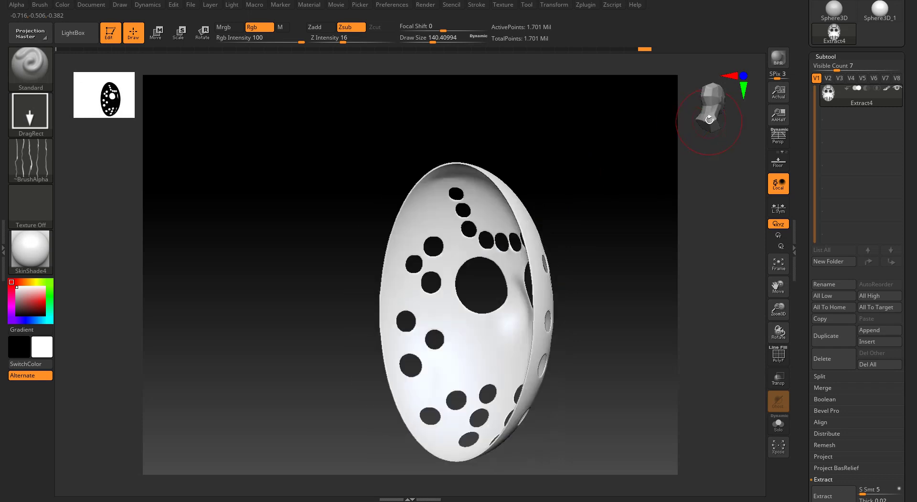
left_click(701, 118)
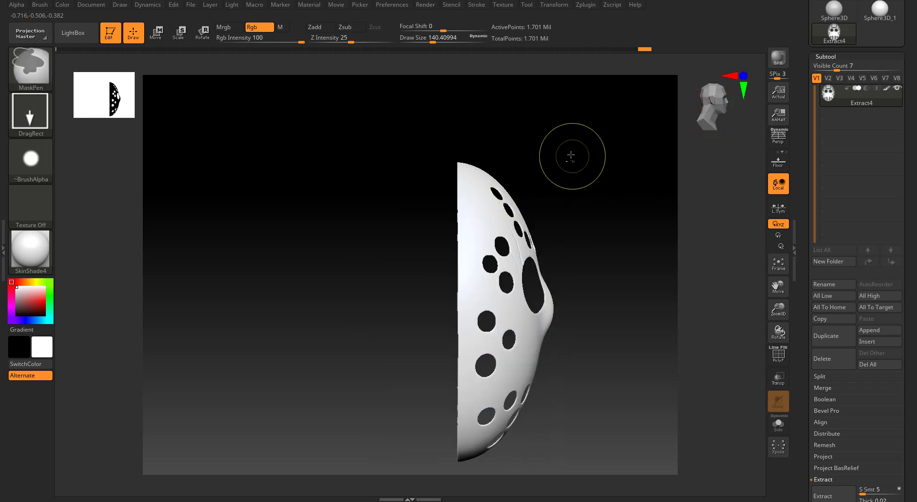
mouse_move(580, 149)
left_mouse_down("ctrl")
mouse_move(543, 261)
mouse_move(508, 440)
mouse_move(499, 457)
mouse_move(487, 457)
mouse_move(559, 423)
left_mouse_up("ctrl")
left_click(30, 160)
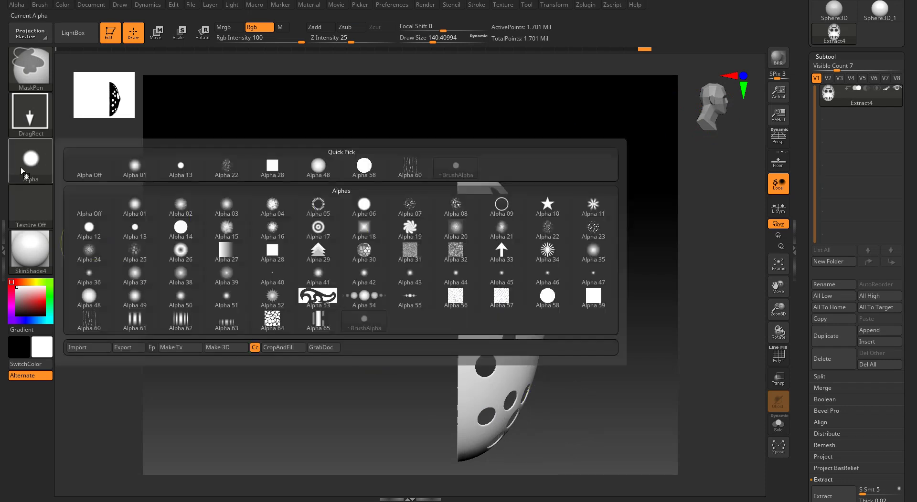
left_click(89, 169)
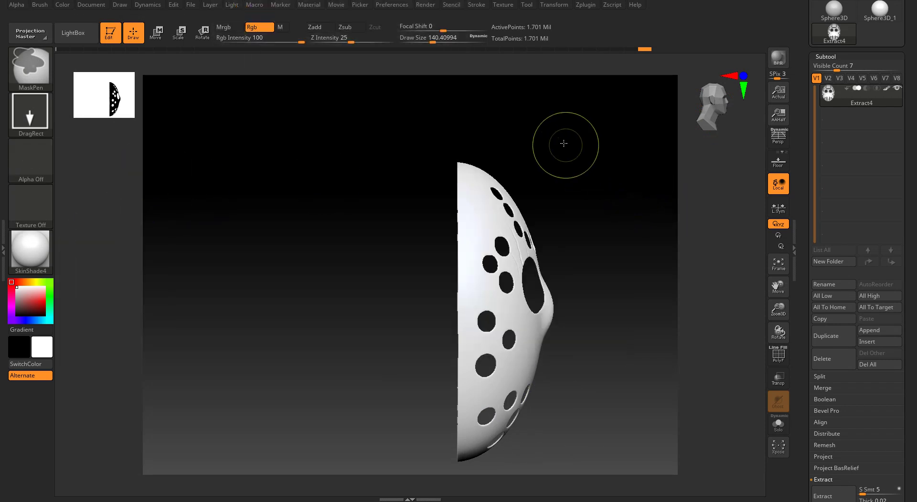
Mask the front part of the hockey mask from the side view, check the masking inside and out, and undo it
left_click_drag(544, 146, 517, 463, "ctrl")
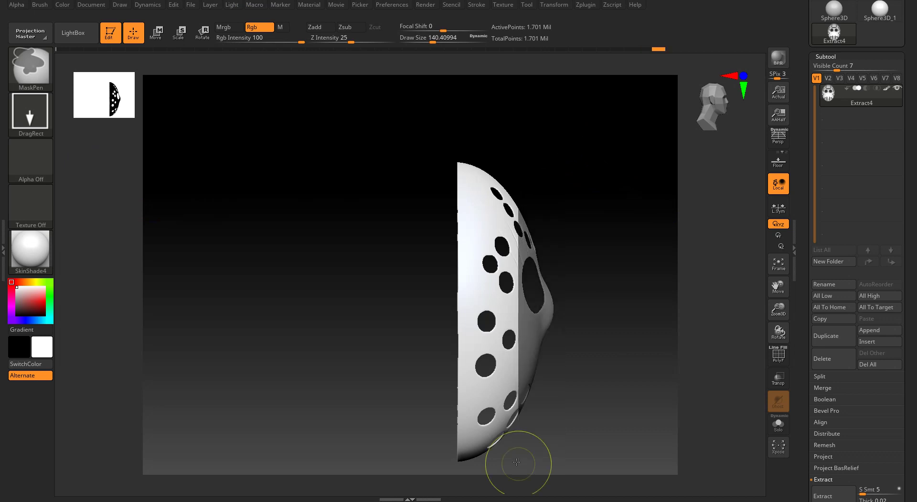
left_click_drag(606, 362, 497, 353)
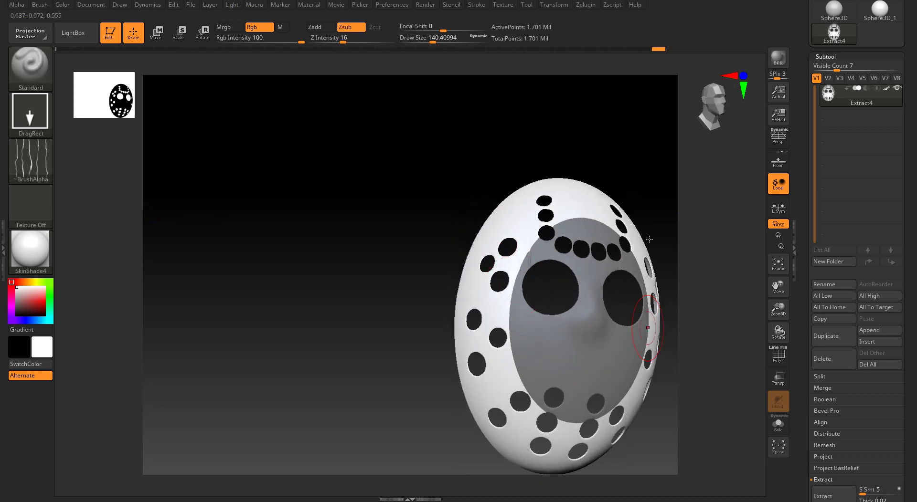
left_click_drag(699, 111, 707, 108)
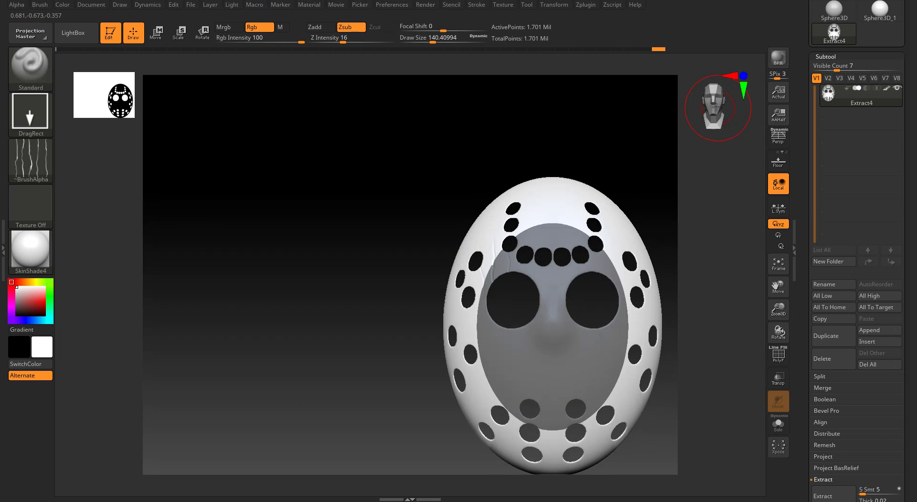
left_click(715, 107)
left_click(717, 106)
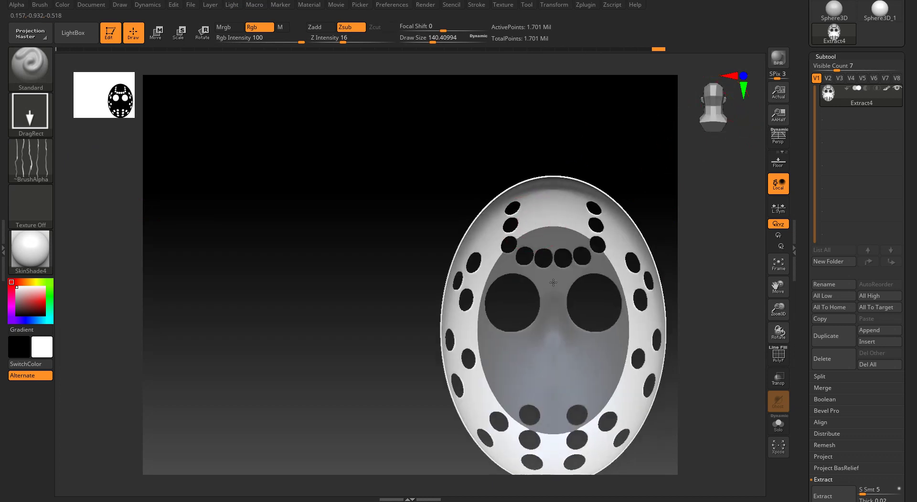
right_click_drag(552, 283, 505, 287, "ctrl")
Inspect the forehead and rim on the inside of the mask, and undo the white crack stamp
right_click_drag(592, 332, 434, 146, "alt")
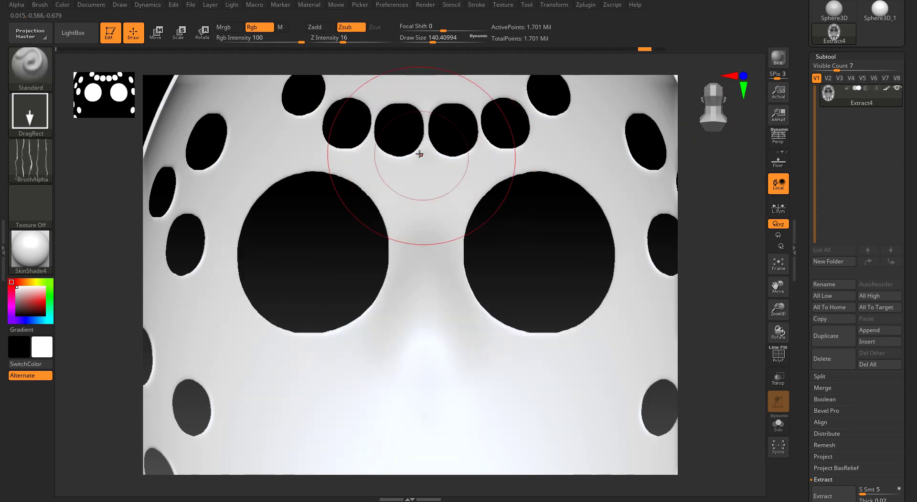
right_click_drag(420, 155, 425, 329, "alt")
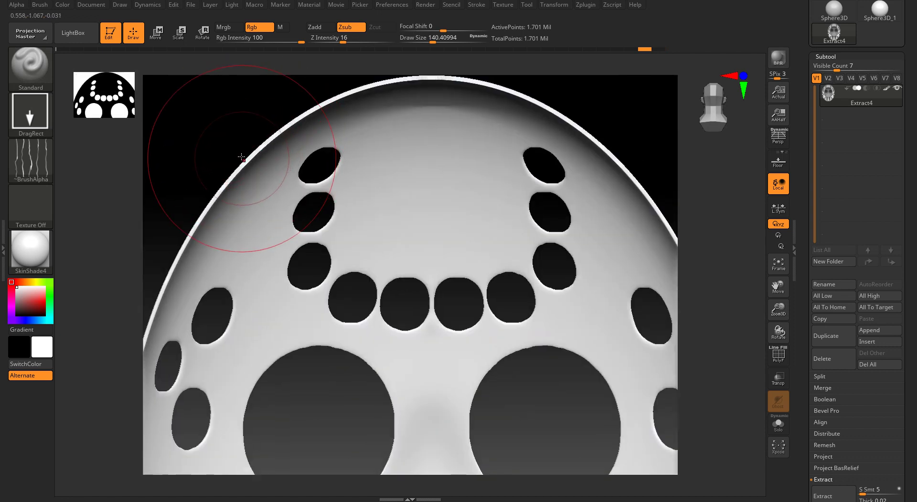
right_click_drag(246, 157, 258, 239, "ctrl")
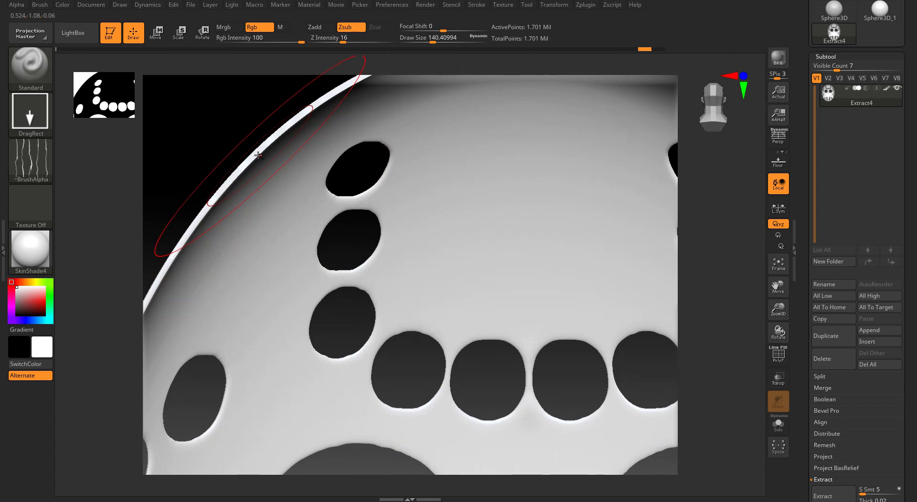
right_click_drag(286, 188, 219, 10, "ctrl")
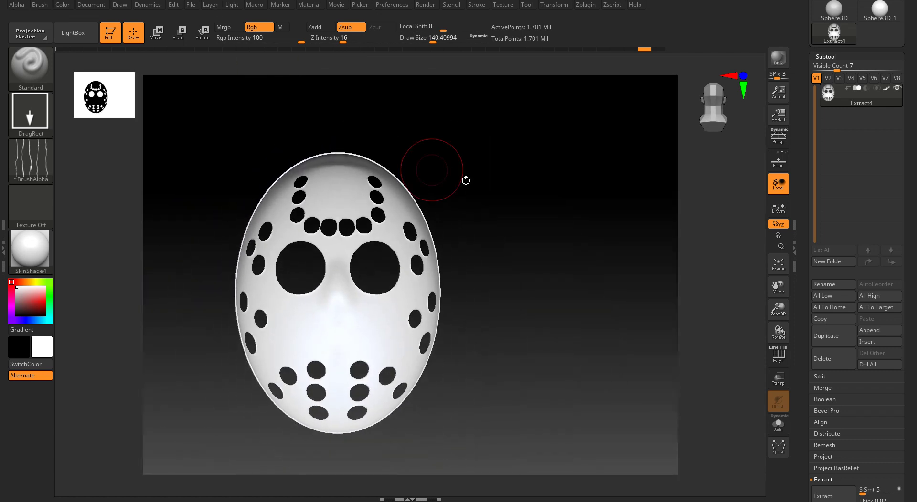
left_click_drag(705, 107, 675, 113)
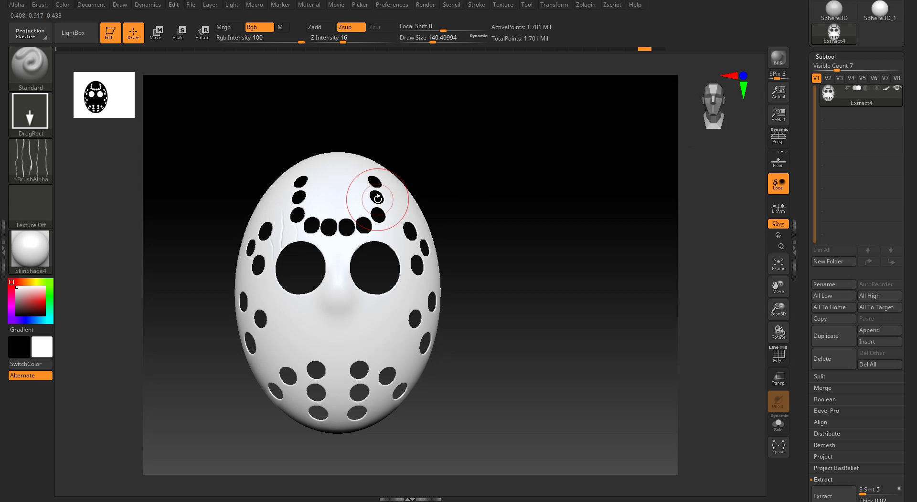
key("ctrl")
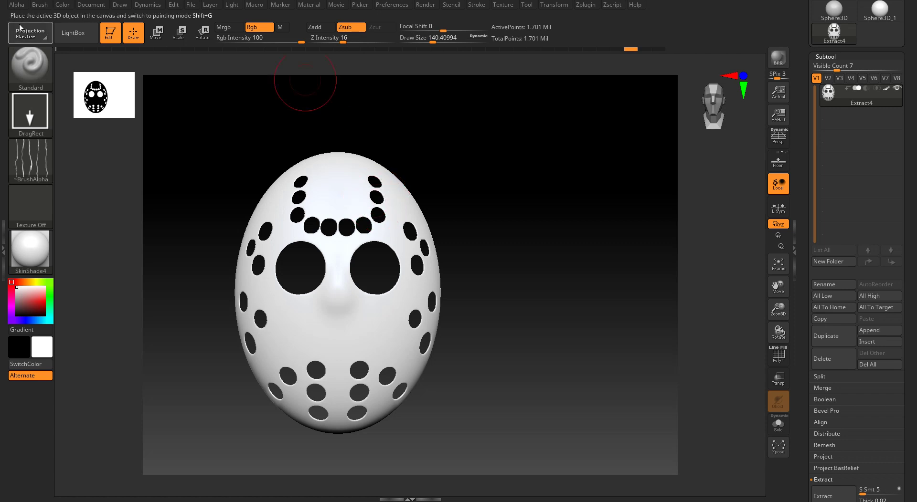
Change the hockey mask's material to SketchShaded3
left_click(37, 119)
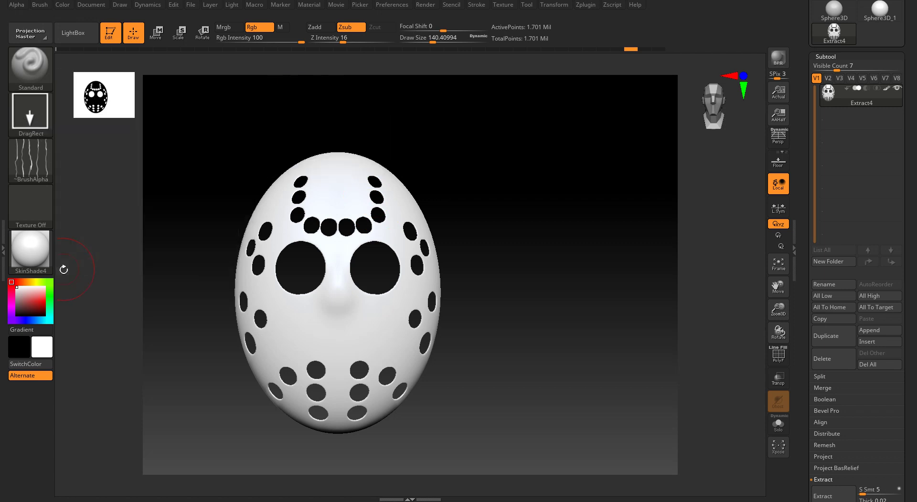
left_click(46, 268)
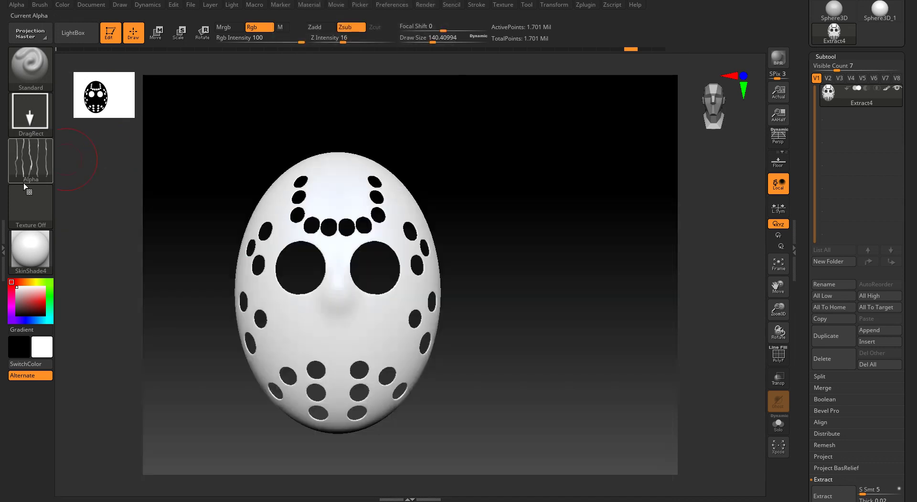
left_click(30, 250)
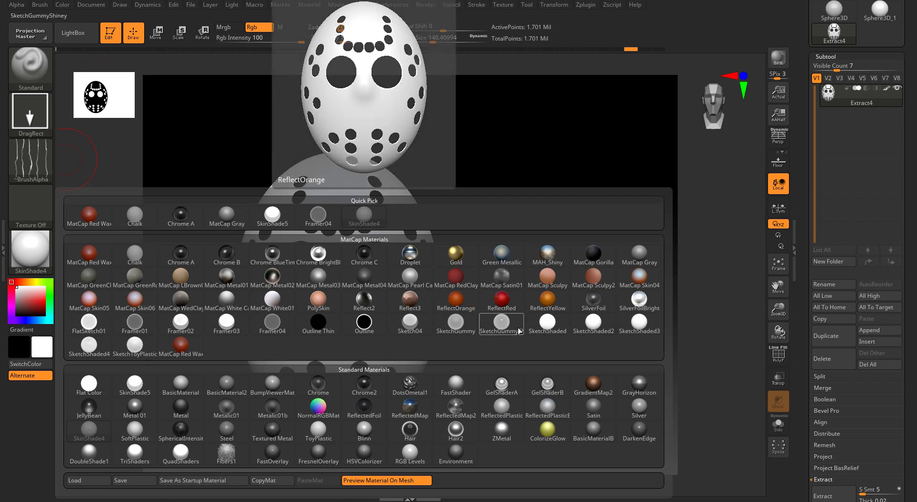
left_click(636, 334)
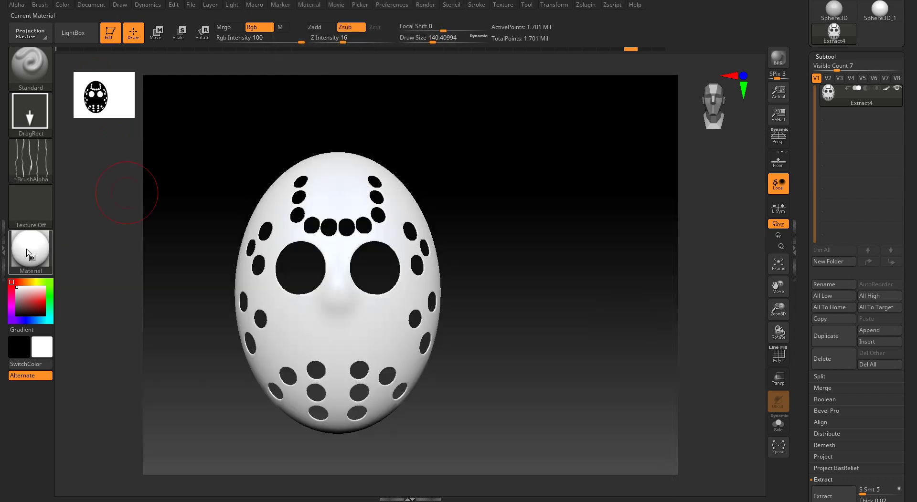
right_click_drag(283, 238, 343, 232, "alt")
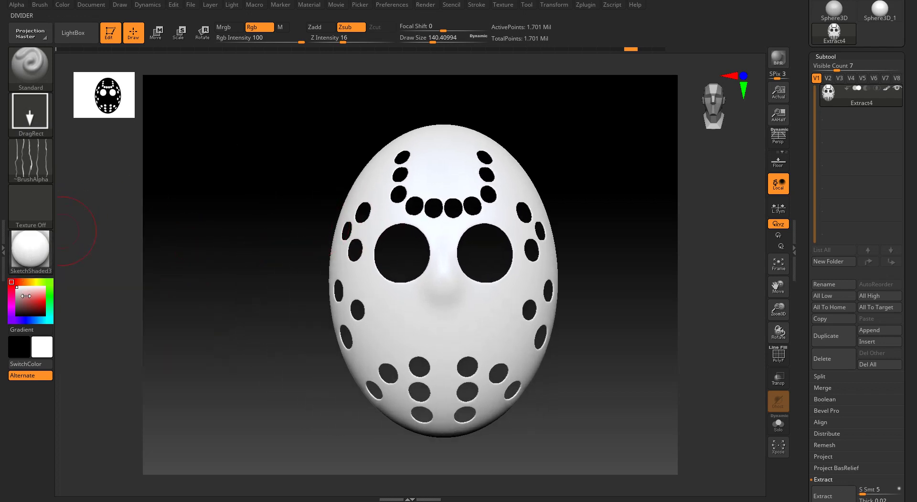
Switch to the Paint brush with the Spray stroke and Alpha 07
key("b")
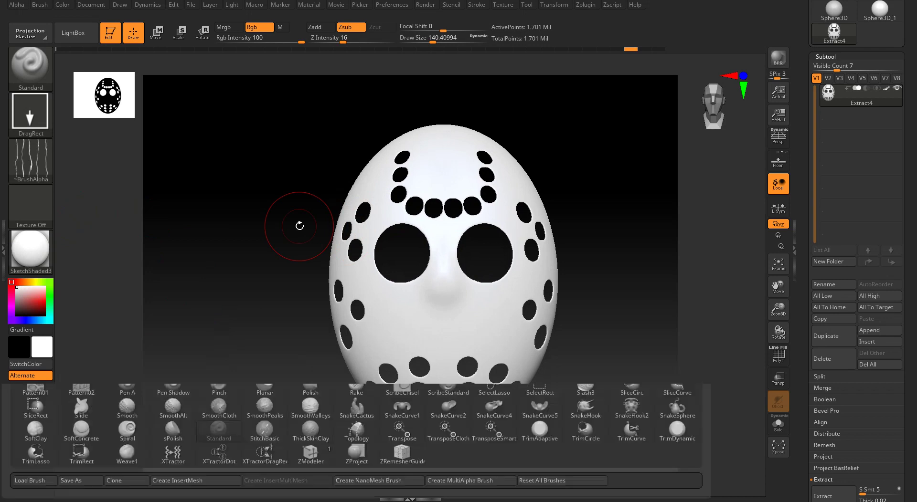
key("p")
key("a")
left_click(19, 113)
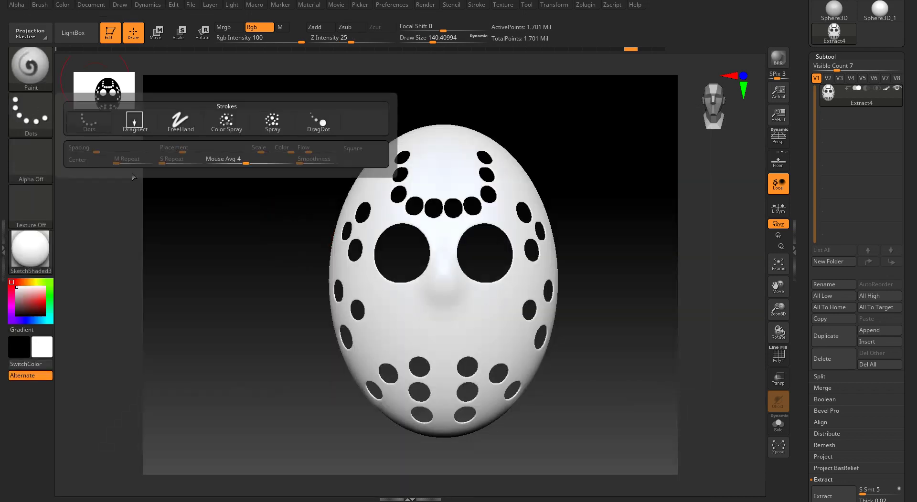
left_click(13, 110)
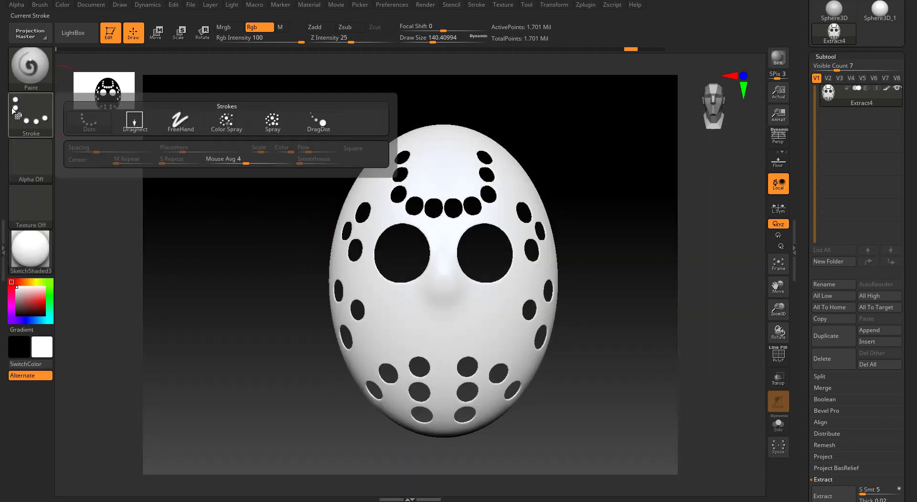
left_click(272, 123)
left_click(30, 160)
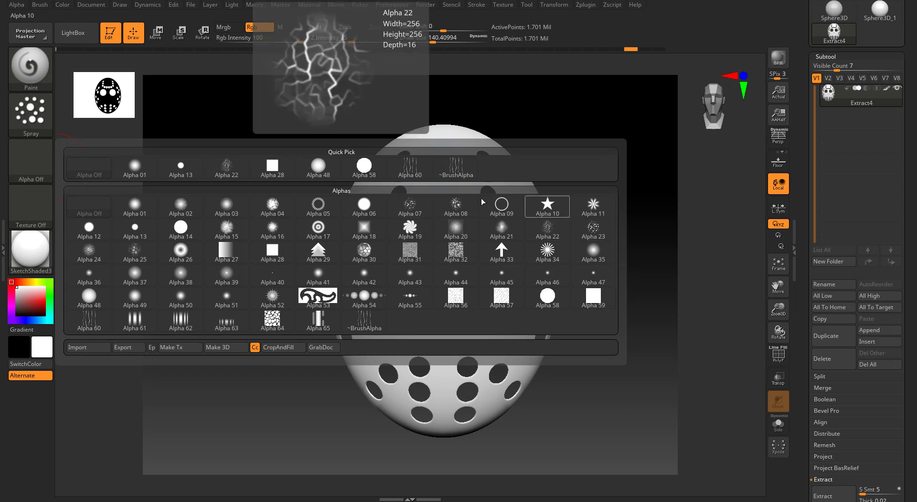
left_click(410, 205)
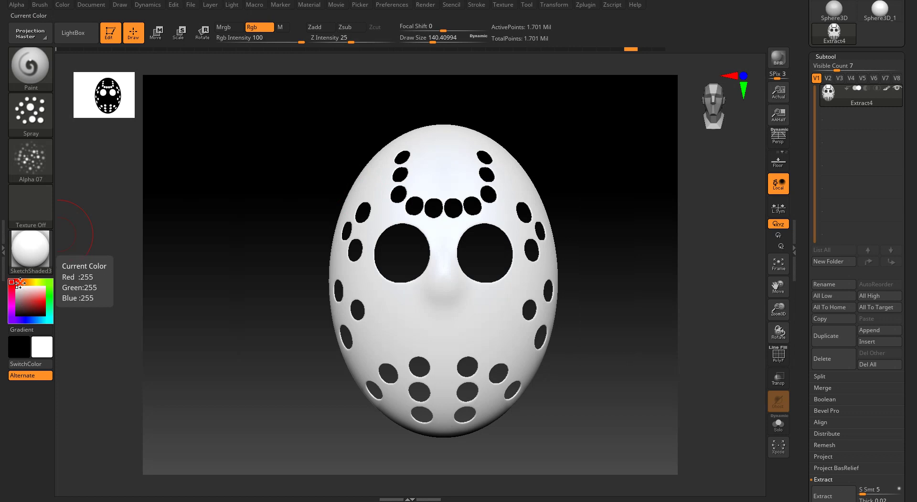
Set the painting colour to a dark brownish grey and the Rgb Intensity to 68
mouse_move(25, 304)
left_mouse_down()
mouse_move(36, 301)
mouse_move(15, 288)
mouse_move(22, 308)
left_mouse_up()
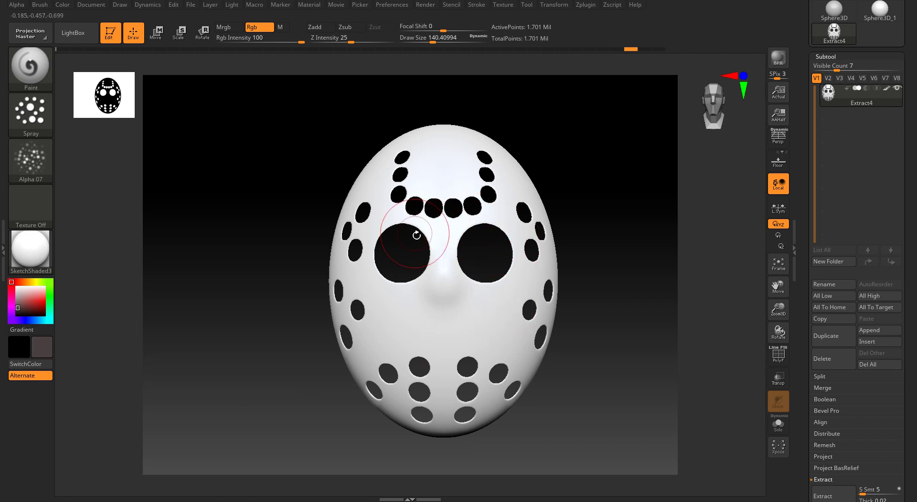
left_click_drag(297, 37, 287, 38)
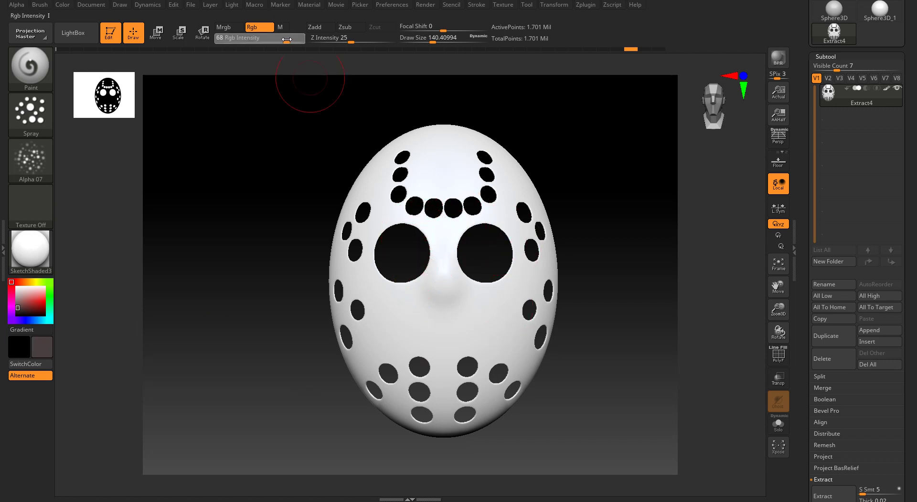
Spray dark brownish grey dirt over the mask's forehead, cheeks, chin and side with the Paint brush
mouse_move(432, 228)
left_mouse_down()
mouse_move(449, 277)
mouse_move(423, 320)
mouse_move(394, 334)
mouse_move(404, 412)
mouse_move(477, 391)
mouse_move(530, 272)
mouse_move(523, 205)
mouse_move(482, 163)
mouse_move(416, 158)
mouse_move(360, 306)
mouse_move(378, 342)
mouse_move(395, 138)
mouse_move(415, 131)
left_mouse_up()
mouse_move(353, 150)
left_mouse_down()
mouse_move(502, 167)
mouse_move(485, 160)
left_mouse_up()
left_click_drag(377, 232, 383, 308)
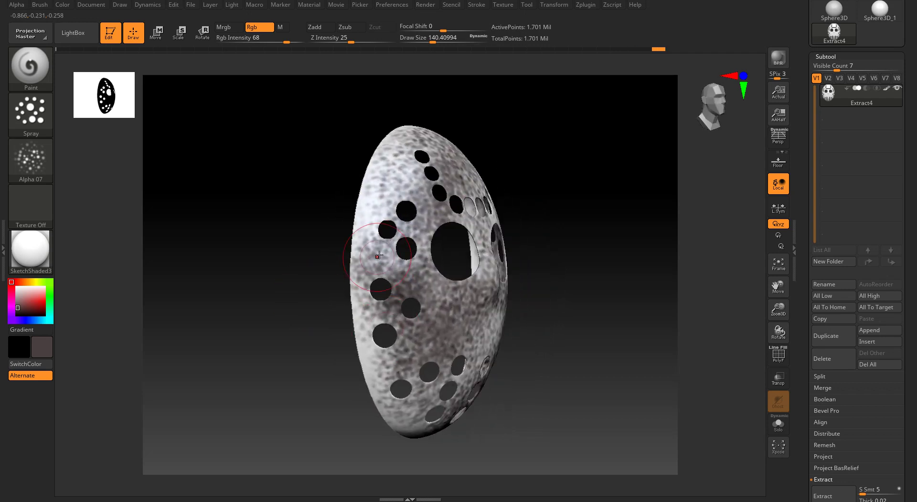
left_click_drag(334, 253, 271, 263)
key("shift")
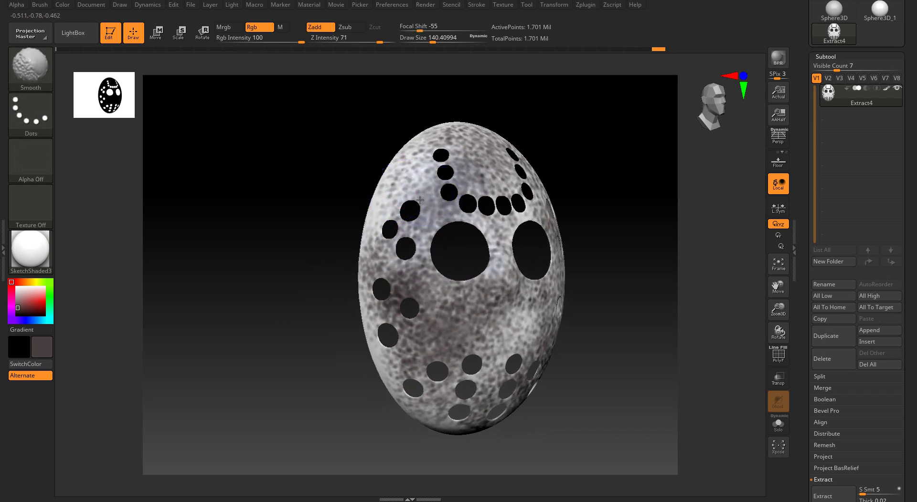
Step back through the undo history to compare with the clean white mask, and restore the sprayed dirt
key("ctrl")
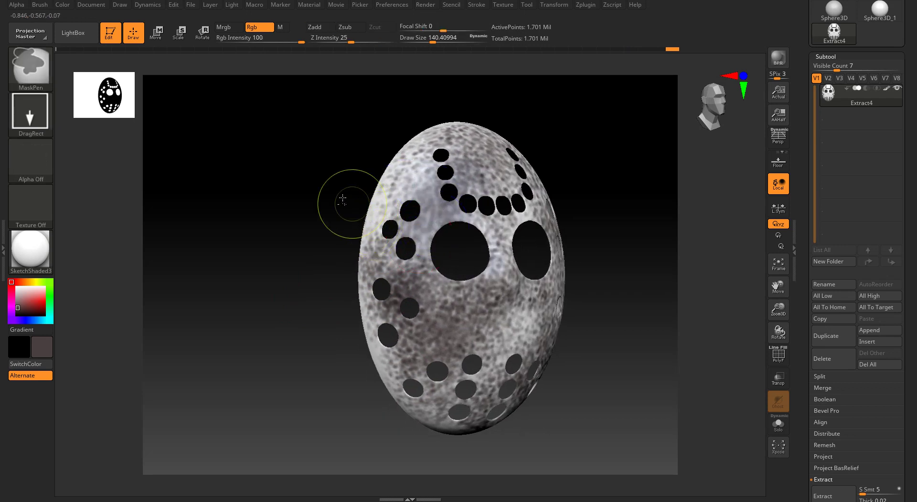
left_click(343, 198, "ctrl")
key("ctrl+z")
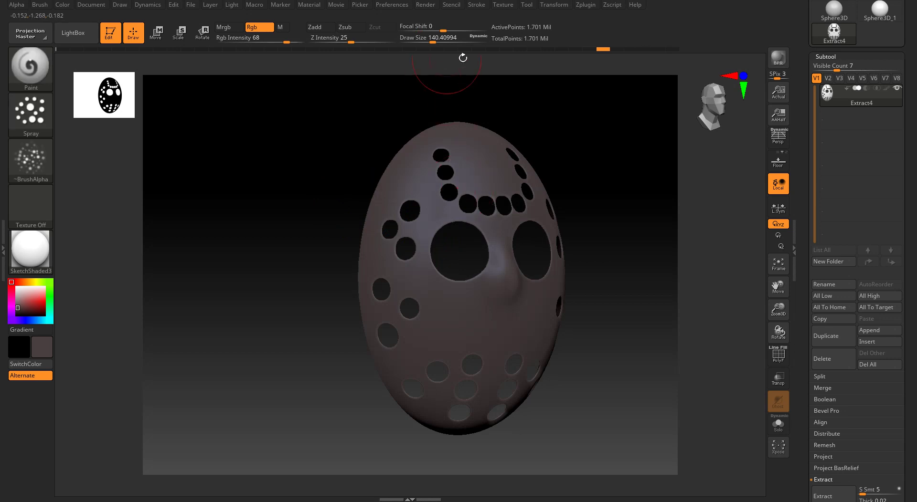
left_click_drag(621, 53, 632, 54)
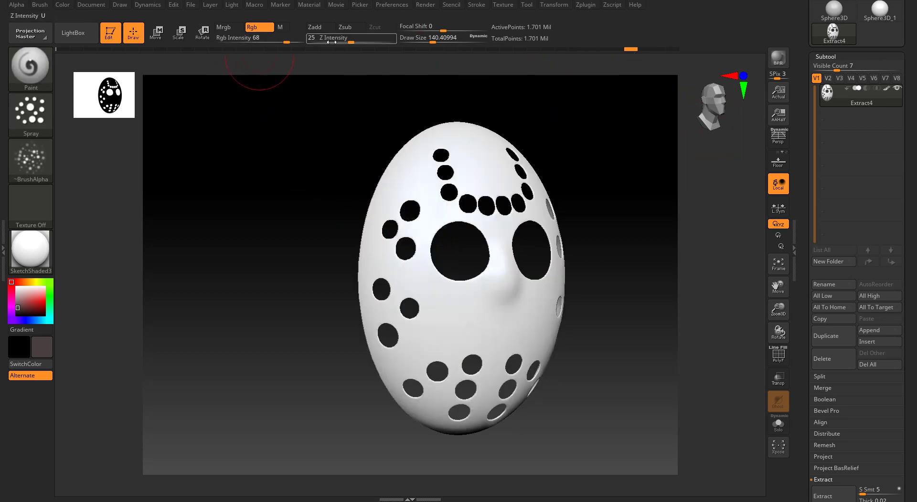
left_click(724, 121)
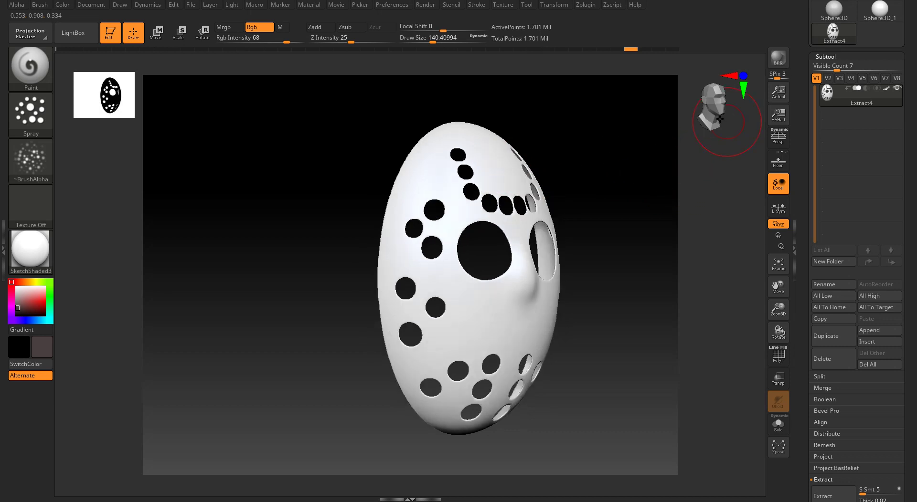
left_click(716, 118)
key("shift")
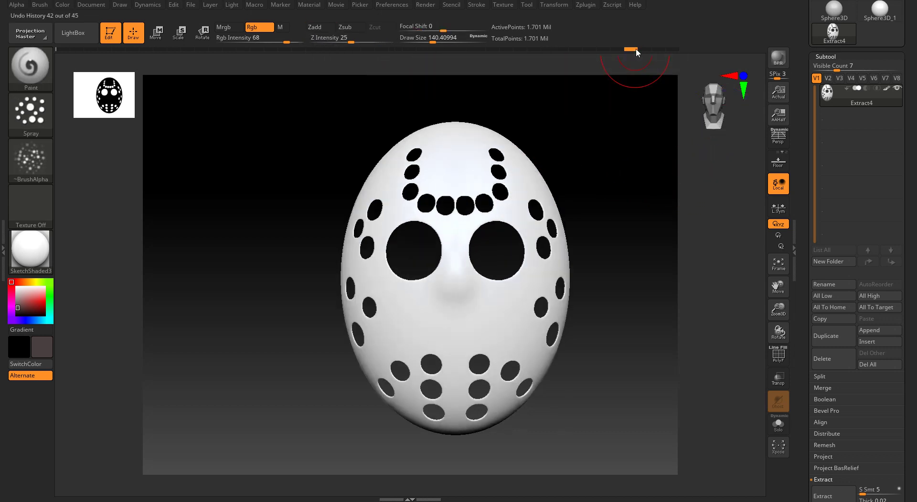
left_click_drag(637, 53, 662, 49)
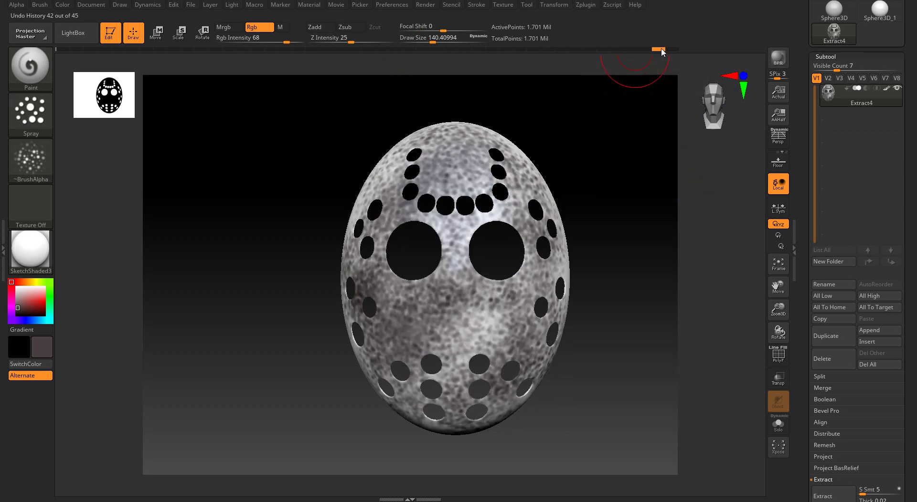
Turn off Zadd for the Smooth brush and undo the trial smoothing on the mask's side
left_click_drag(321, 260, 253, 264)
left_click_drag(368, 270, 377, 285, "shift")
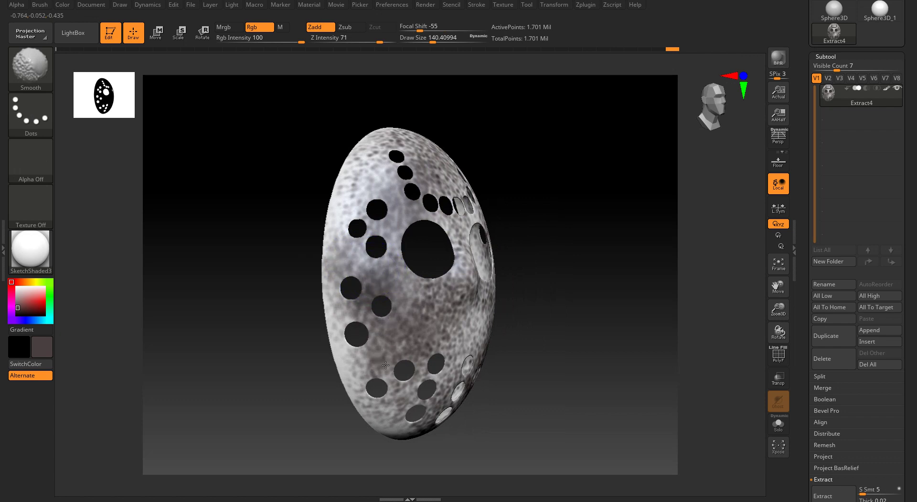
left_click(312, 29, "shift")
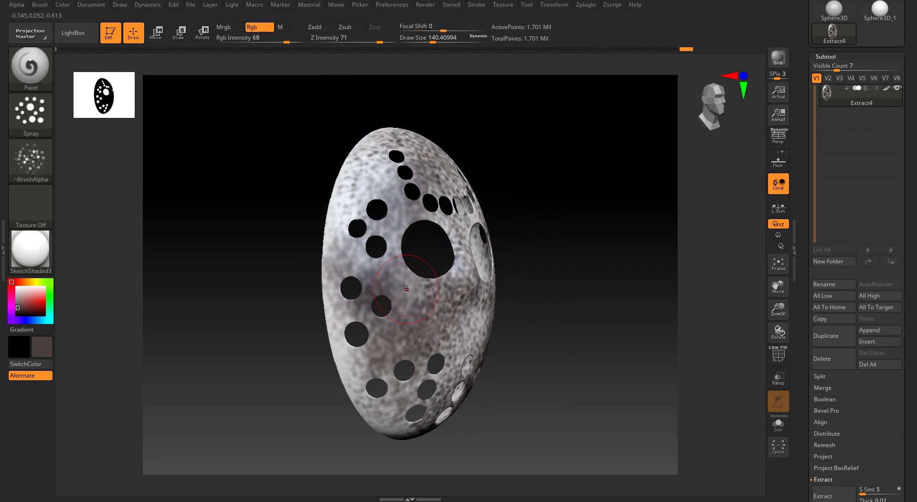
key("ctrl+z")
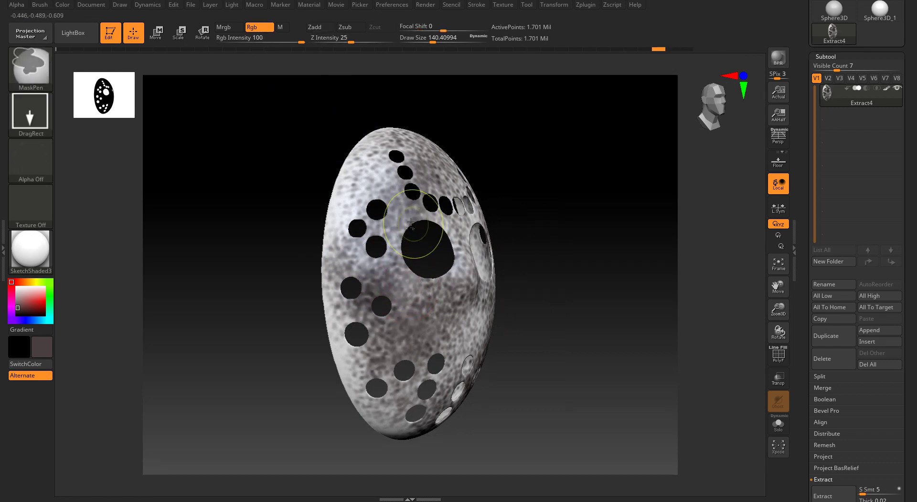
left_click(287, 41)
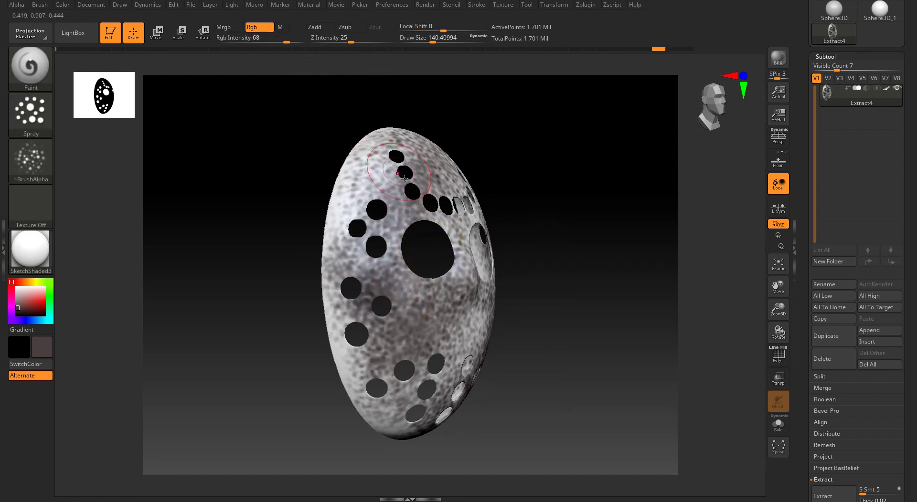
Soften the sprayed dirt on one side of the mask and across the forehead with the Smooth brush
right_click_drag(410, 179, 392, 178)
left_click_drag(383, 286, 342, 276, "shift")
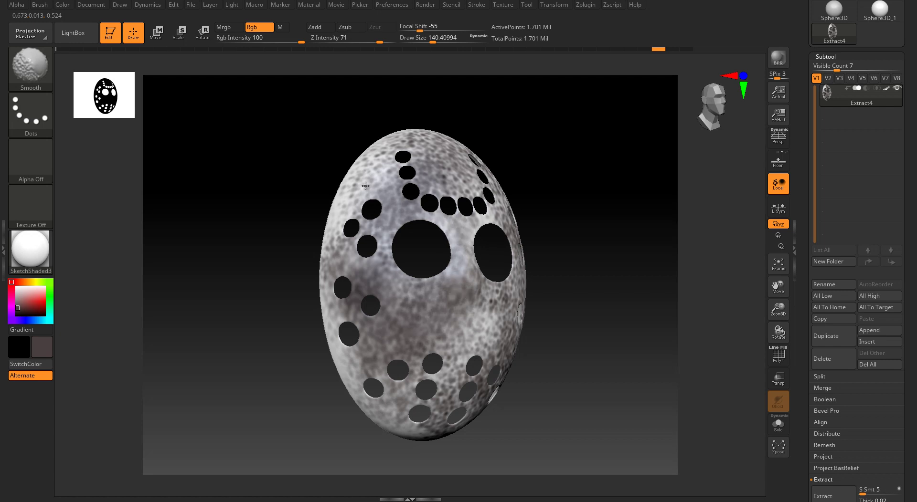
left_click_drag(410, 150, 398, 149, "shift")
right_click_drag(397, 149, 357, 153)
left_click_drag(409, 167, 449, 167, "shift")
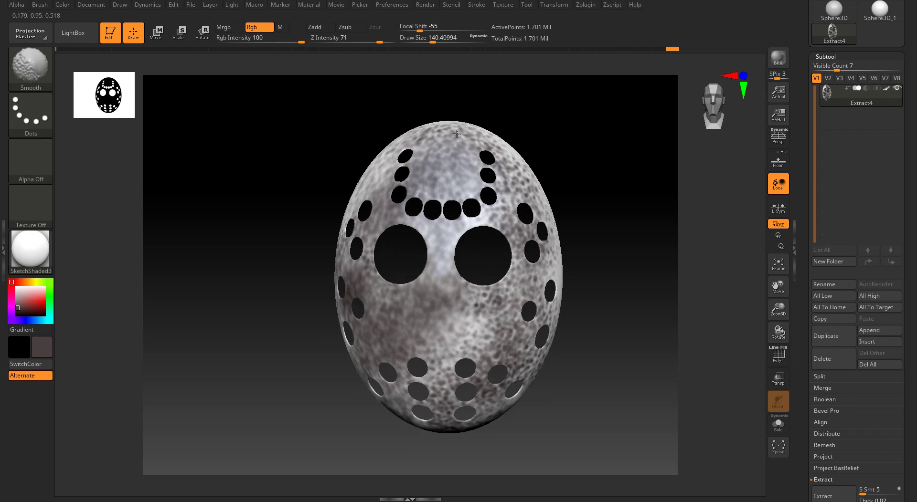
Soften the dirt on the mask's opposite cheek, side and underside of the chin with the Smooth brush
right_click_drag(440, 132, 491, 176)
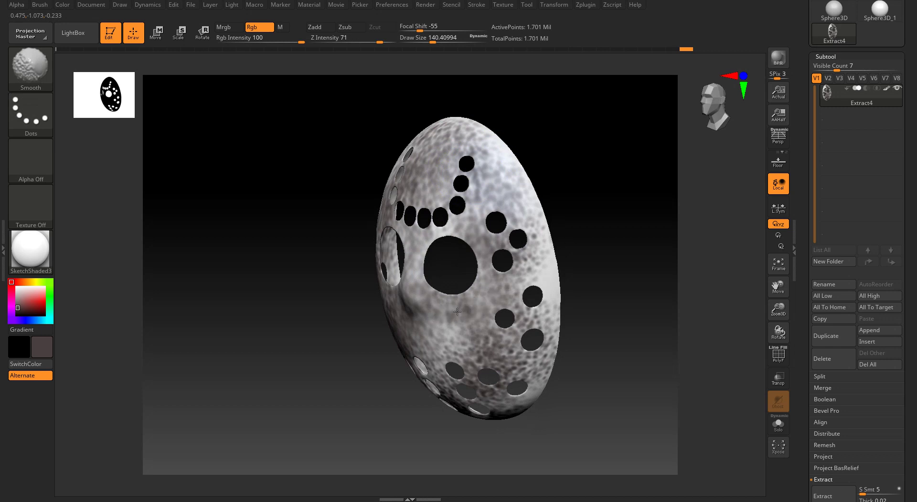
right_click_drag(589, 273, 513, 243)
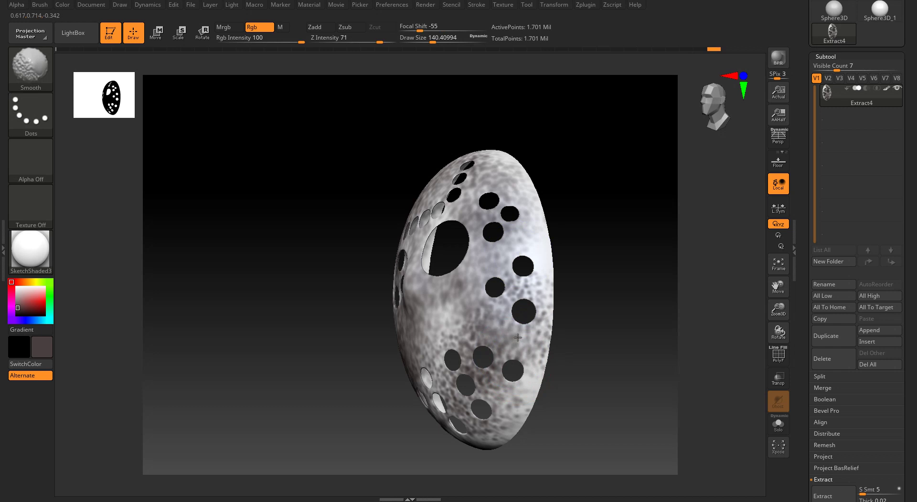
right_click_drag(503, 276, 449, 355)
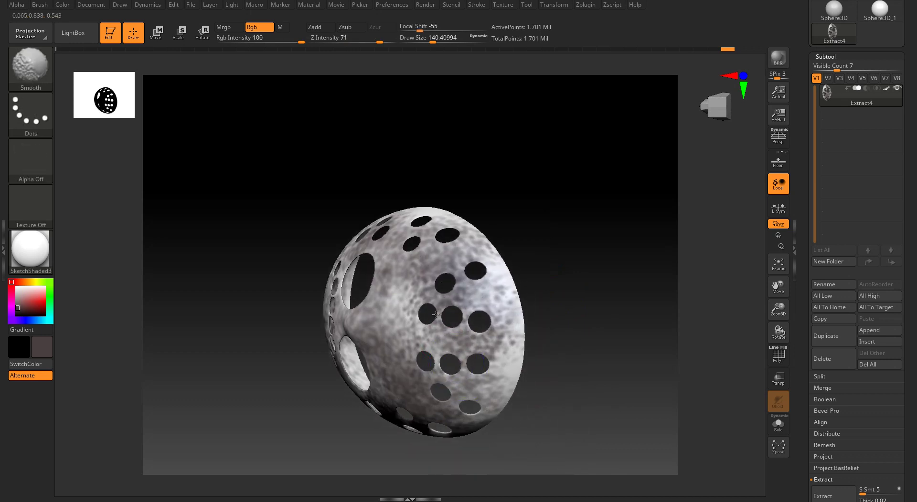
left_click_drag(700, 116, 723, 129)
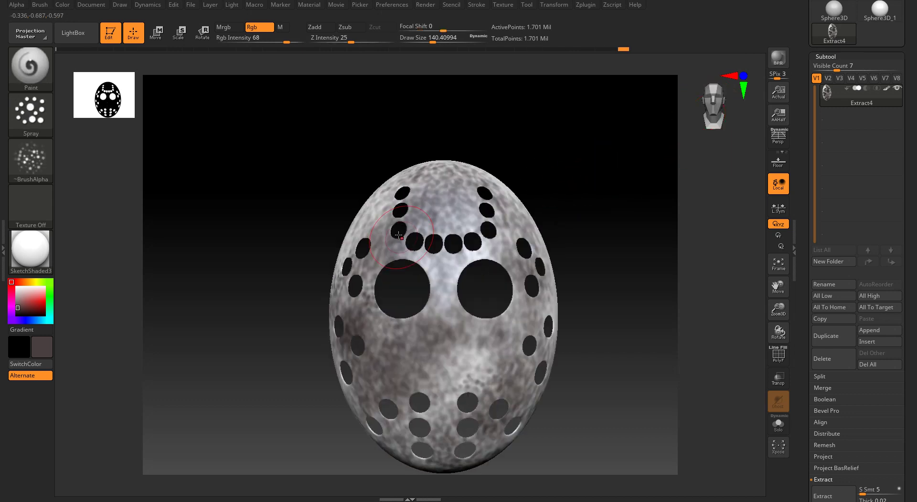
right_click_drag(399, 235, 387, 217, "alt")
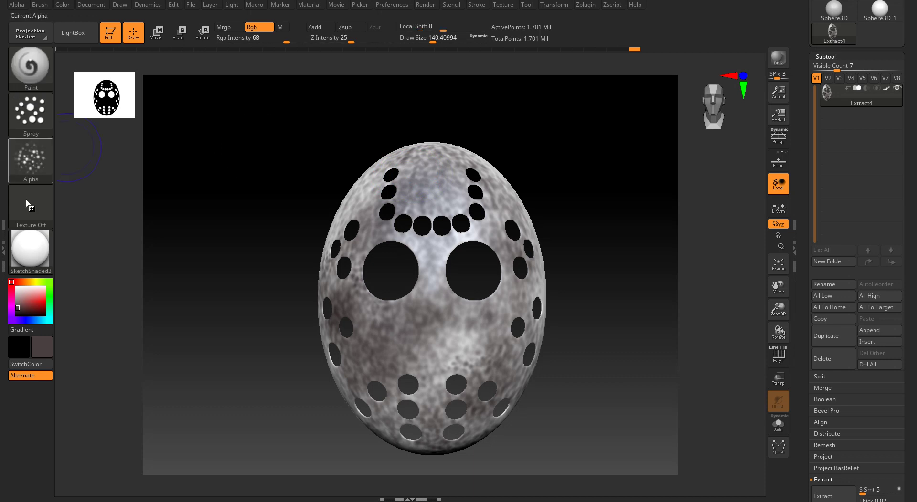
left_click(30, 249)
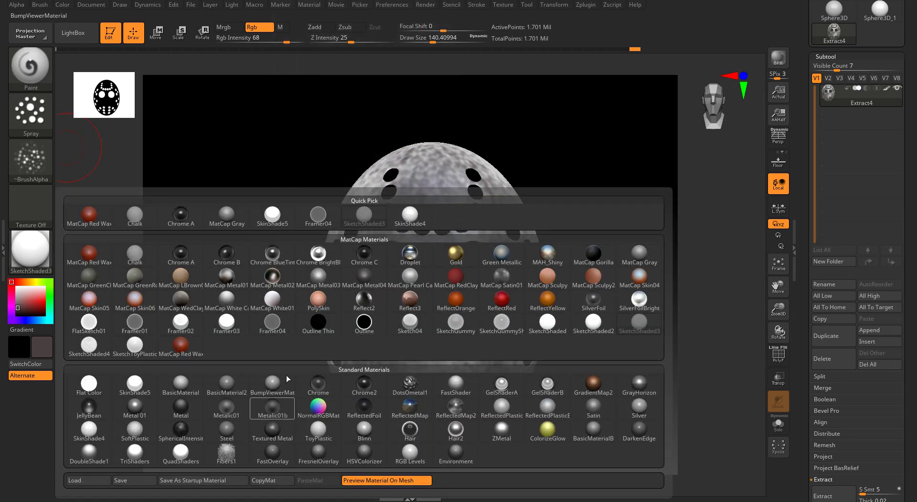
mouse_move(275, 331)
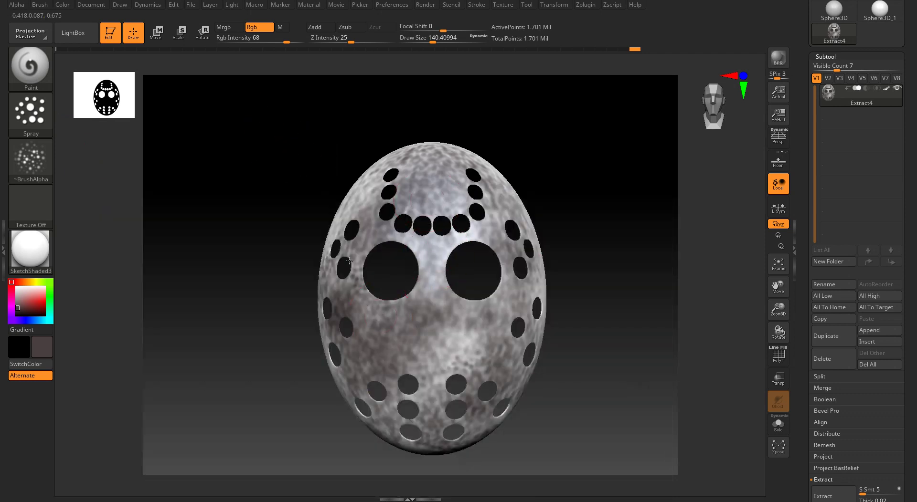
Blend the remaining speckled dirt near the temple and upper forehead with the Smooth brush
right_click_drag(349, 261, 357, 225, "ctrl")
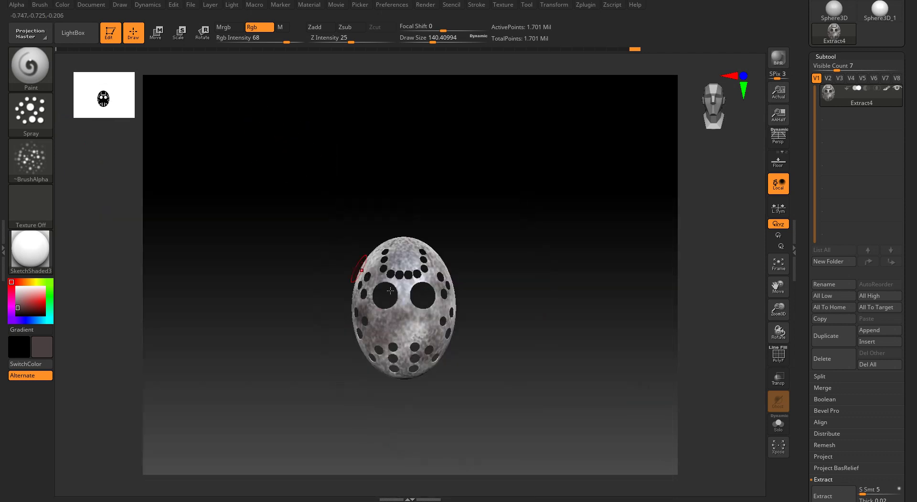
right_click_drag(405, 289, 402, 244, "ctrl")
mouse_move(402, 243)
right_mouse_down()
mouse_move(426, 249)
mouse_move(319, 239)
right_mouse_up()
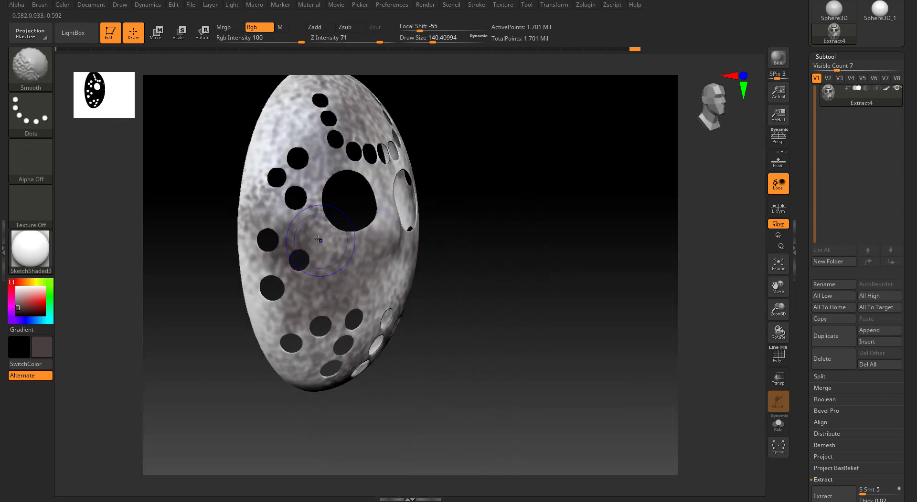
left_click_drag(255, 191, 249, 181, "shift")
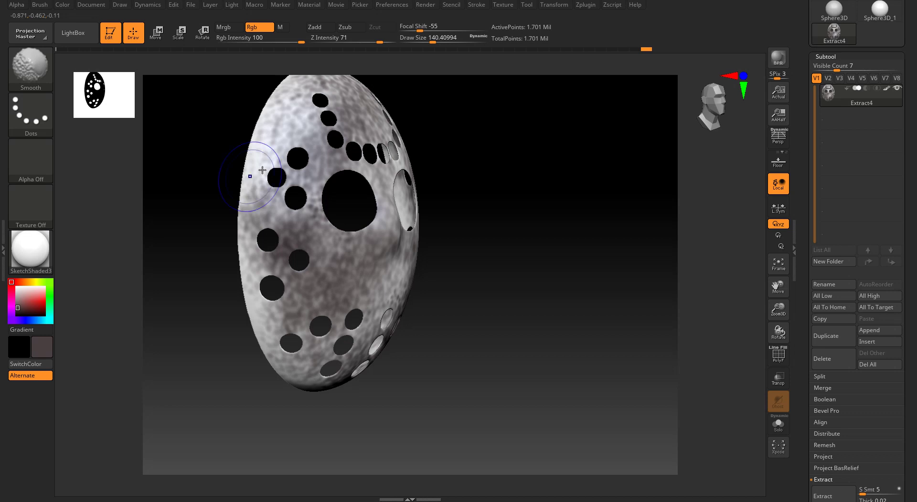
right_click_drag(292, 165, 399, 159)
mouse_move(404, 136)
left_mouse_down("shift")
mouse_move(413, 107)
mouse_move(397, 133)
left_mouse_up("shift")
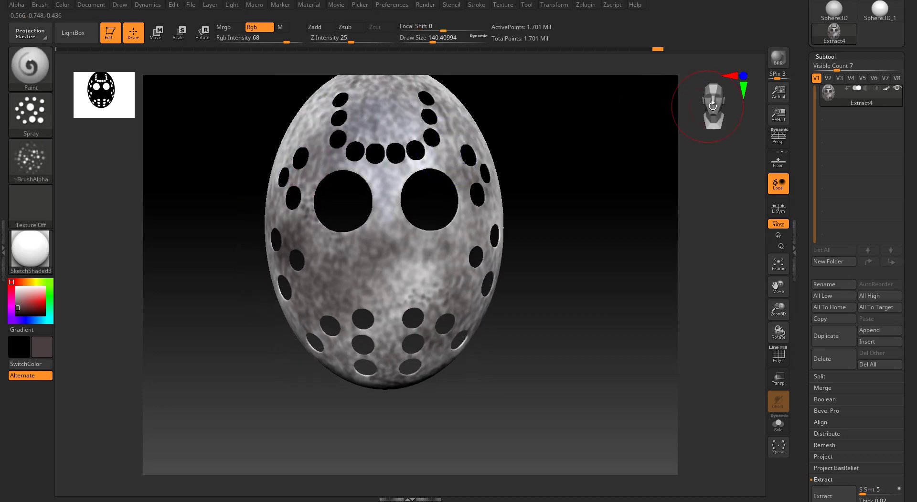
left_click(713, 106)
Set the painting colour to a bluish grey with Red 106, Green 111 and Blue 113
left_click(19, 311)
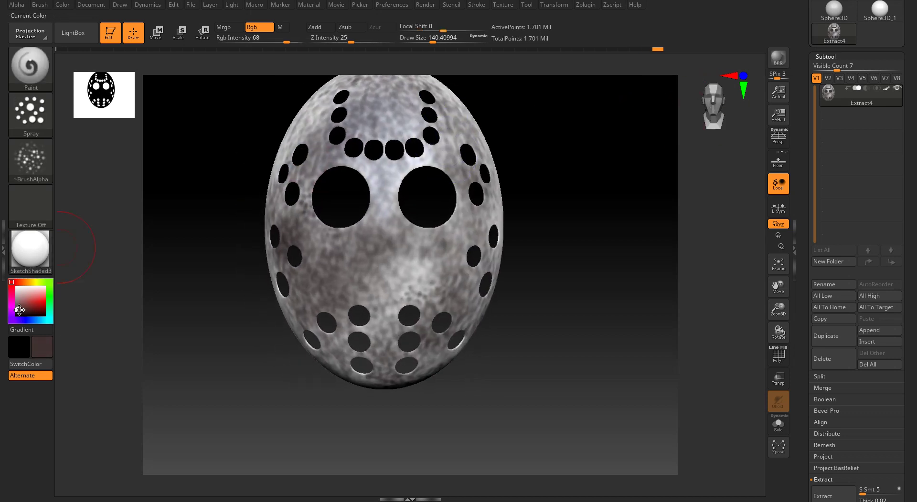
left_click(12, 297)
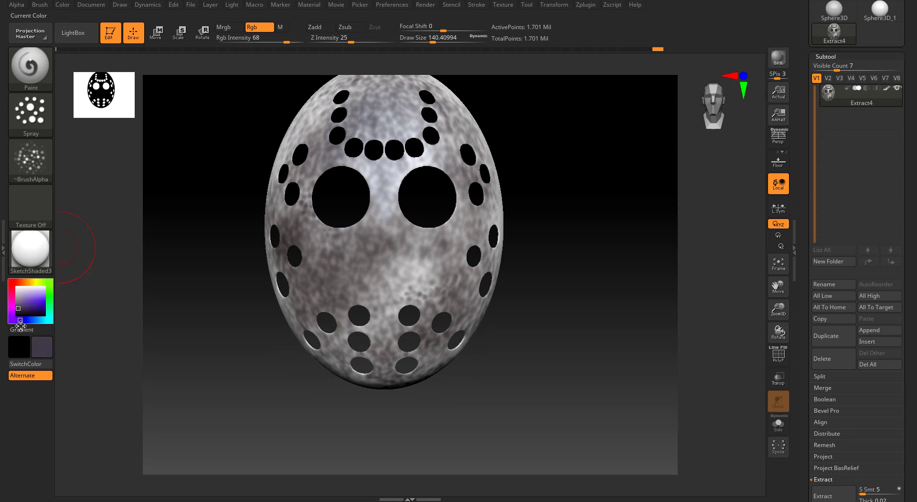
left_click_drag(20, 322, 33, 324)
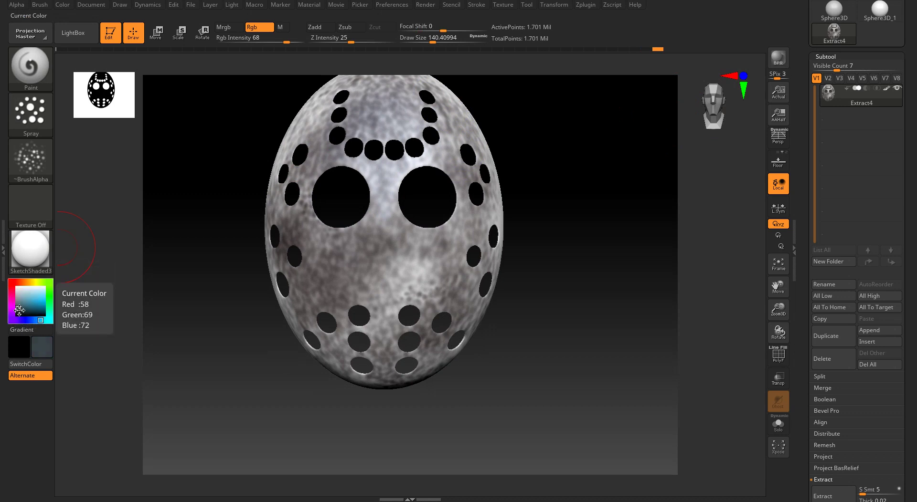
left_click(19, 307)
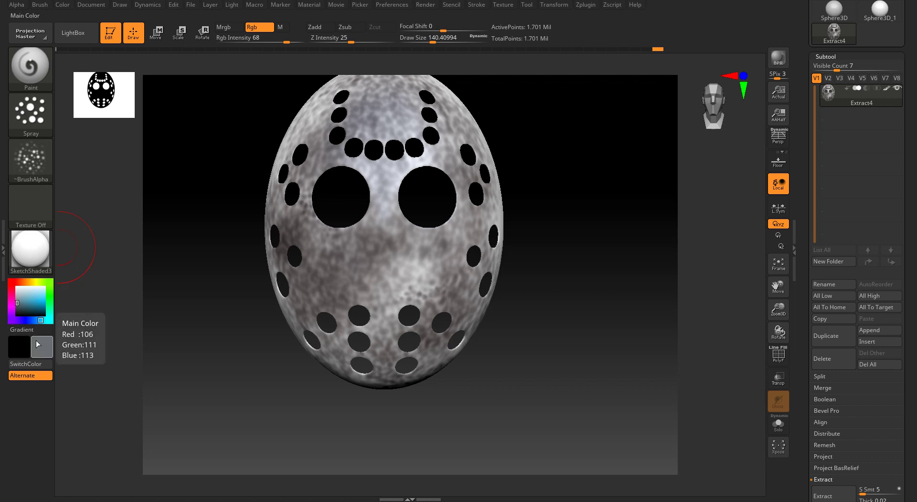
Dock the Color palette in the side tray above the Tool palette and expand its Modifiers
left_click(63, 5)
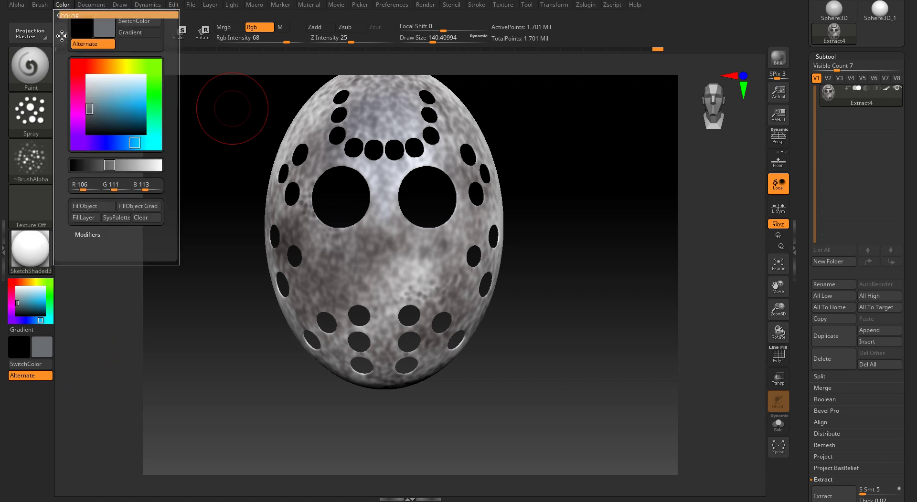
left_click_drag(60, 18, 5, 418)
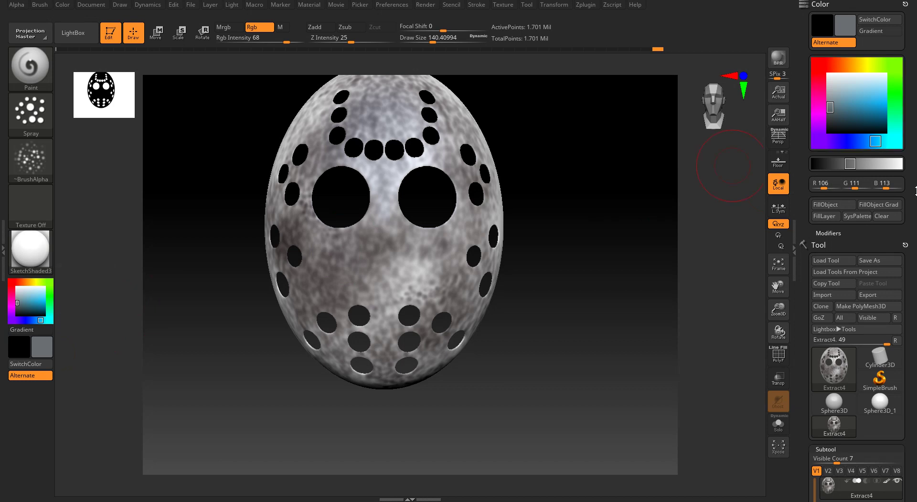
left_click(847, 234)
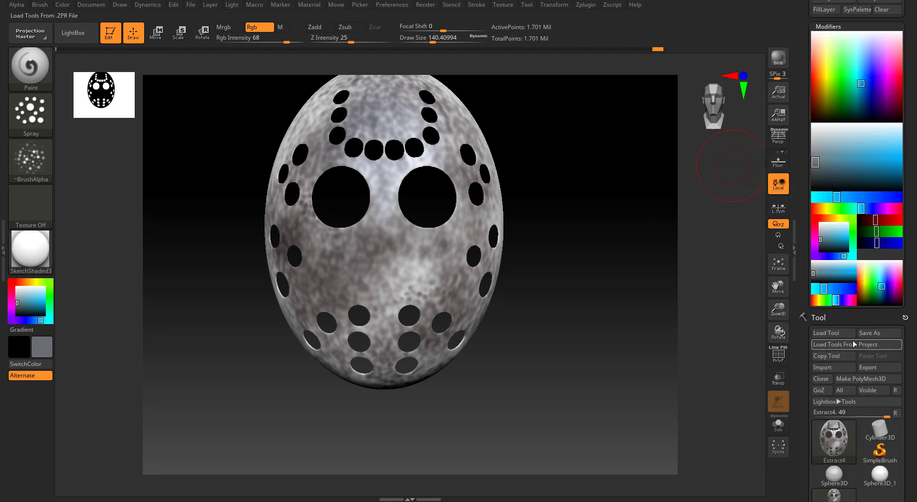
View the system palette's colour picker and accept the current bluish grey
scroll(851, 231, "up", 5)
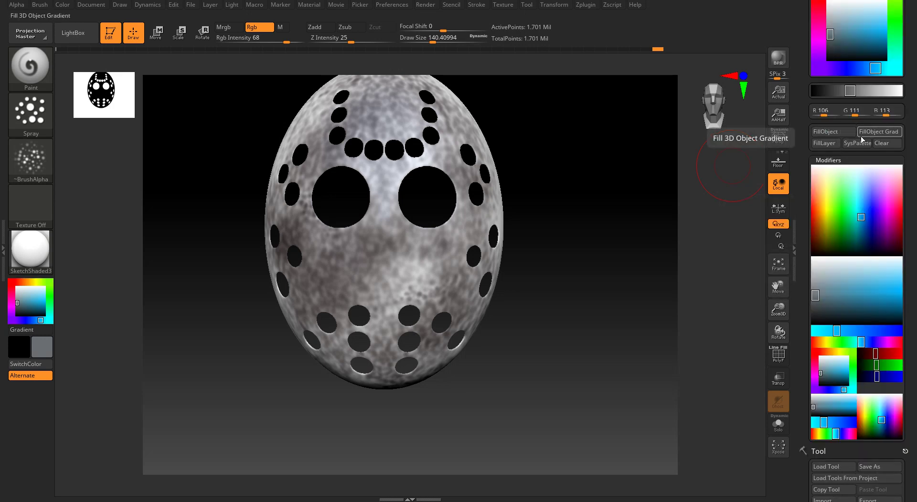
left_click(857, 143)
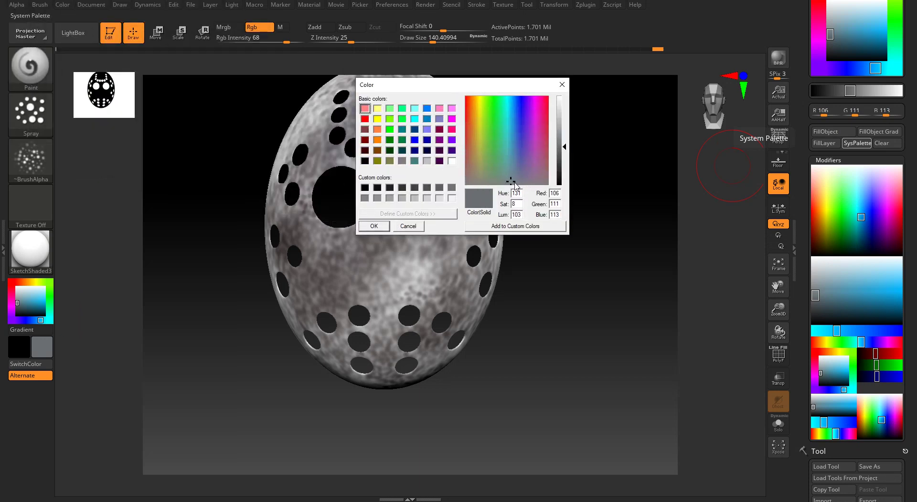
left_click(370, 227)
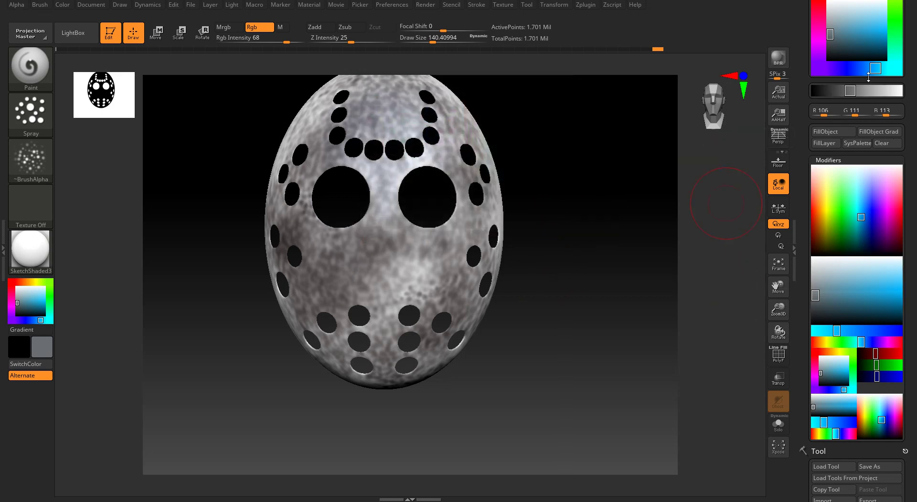
Collapse the docked Color palette and switch the Paint brush's alpha to Alpha 23
scroll(915, 108, "up", 3)
left_click(903, 5)
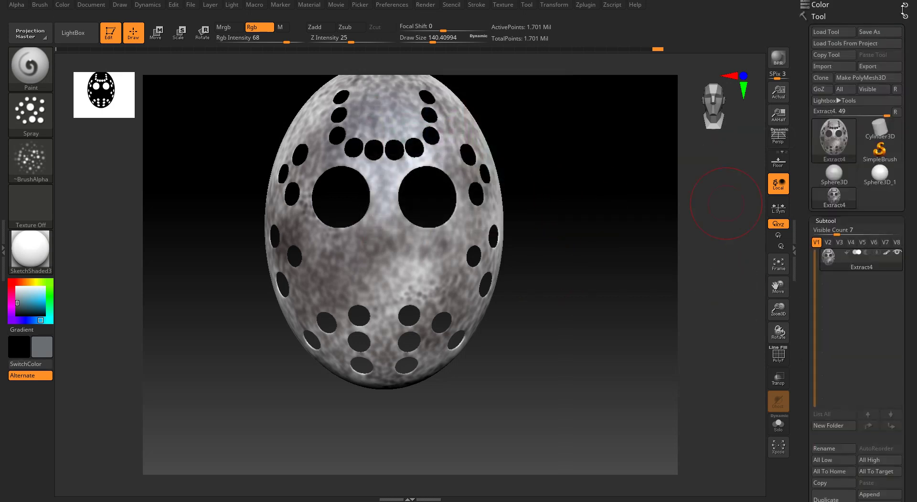
left_click(30, 160)
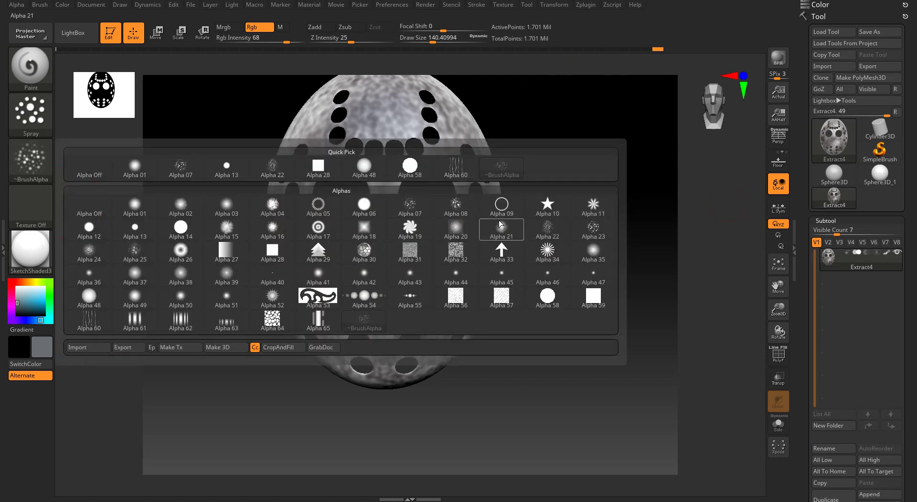
left_click(580, 228)
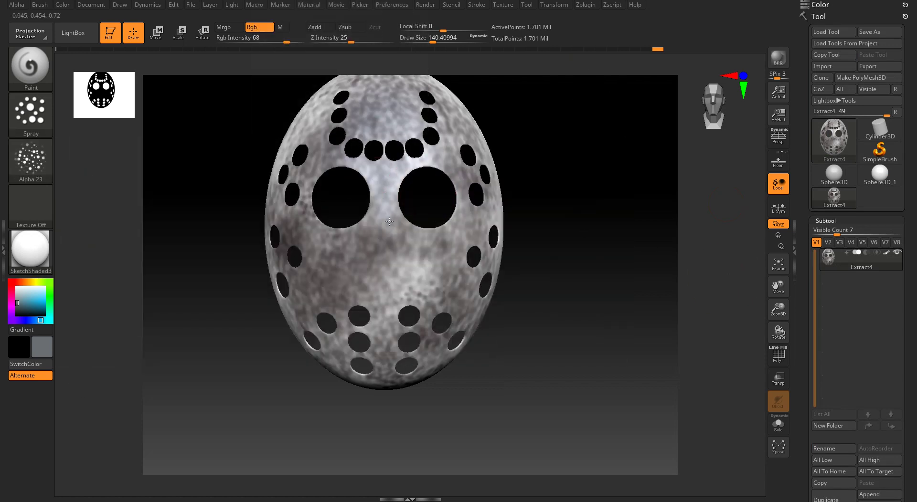
Spray bluish grey speckles down one side of the mask, from the temple past the cheek holes to the jaw
right_click_drag(389, 236, 432, 238)
right_click_drag(317, 242, 318, 261, "ctrl")
mouse_move(324, 215)
left_mouse_down()
mouse_move(306, 186)
mouse_move(321, 164)
mouse_move(268, 184)
mouse_move(292, 190)
mouse_move(267, 201)
mouse_move(241, 260)
mouse_move(283, 307)
left_mouse_up()
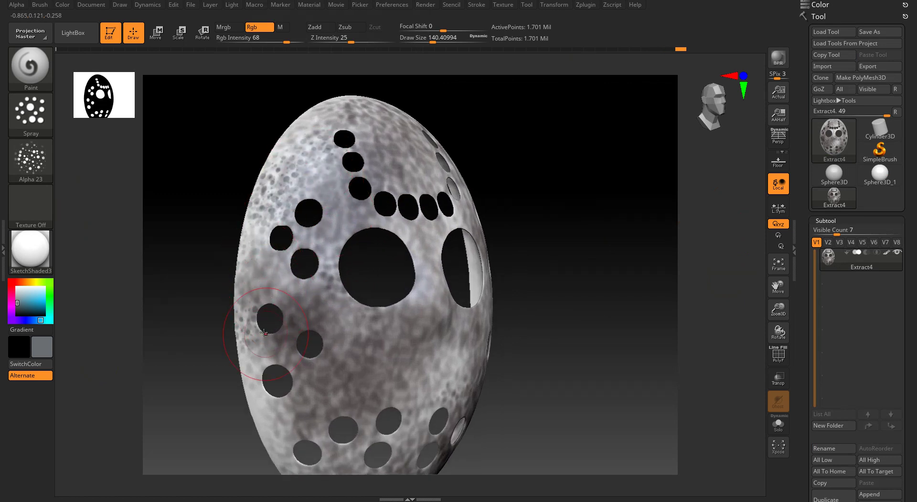
right_click_drag(276, 379, 306, 311)
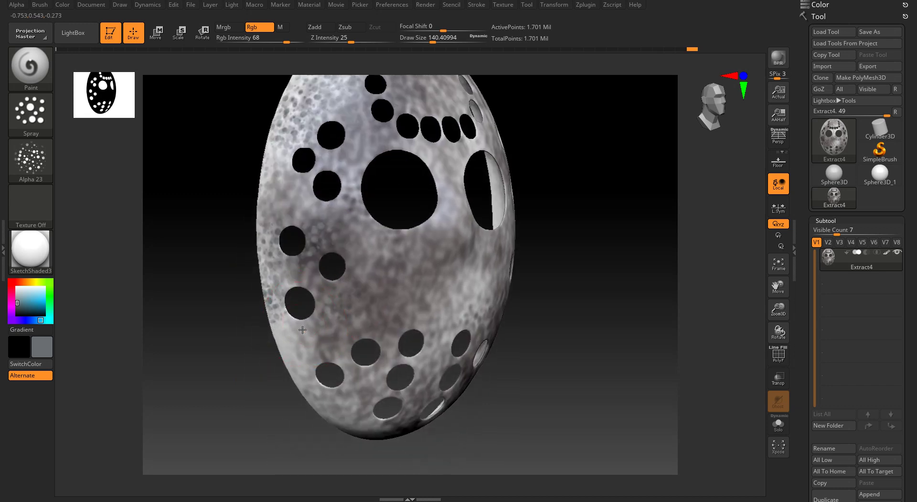
mouse_move(303, 330)
left_mouse_down()
mouse_move(293, 356)
mouse_move(325, 391)
mouse_move(305, 370)
mouse_move(368, 356)
left_mouse_up()
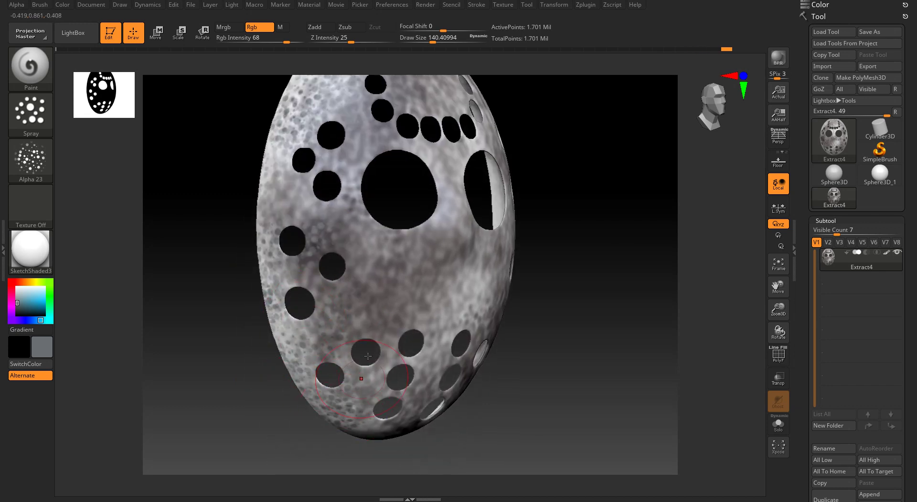
Spray bluish grey speckles over the upper temple and across the forehead above the brow holes
right_click_drag(367, 356, 356, 148)
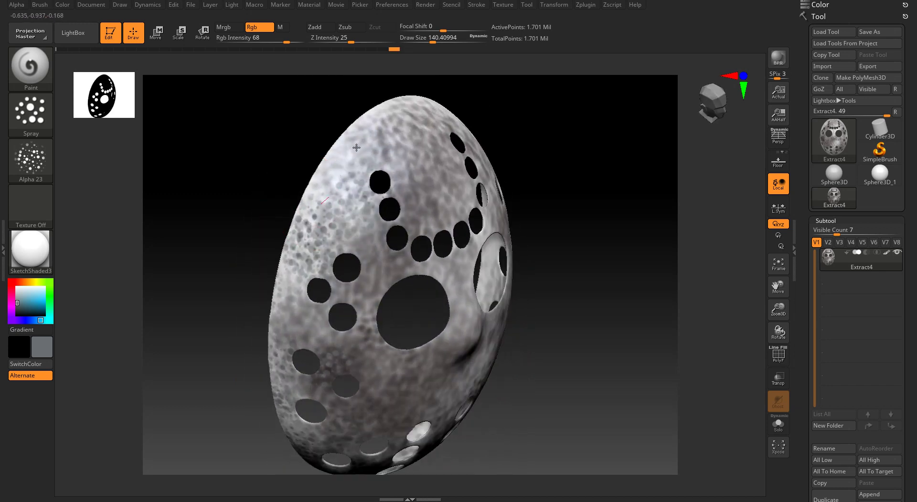
mouse_move(356, 147)
left_mouse_down()
mouse_move(356, 163)
mouse_move(394, 179)
left_mouse_up()
right_click_drag(351, 165, 398, 145)
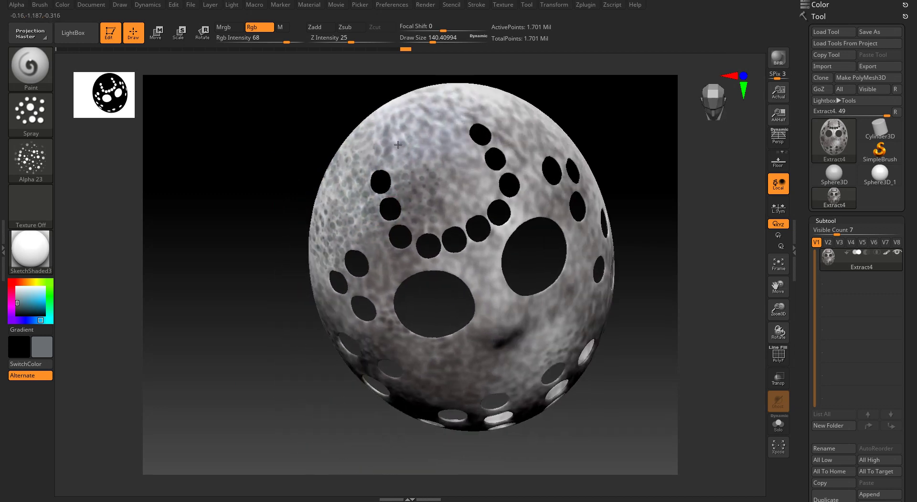
mouse_move(474, 122)
left_mouse_down()
mouse_move(459, 115)
mouse_move(511, 117)
left_mouse_up()
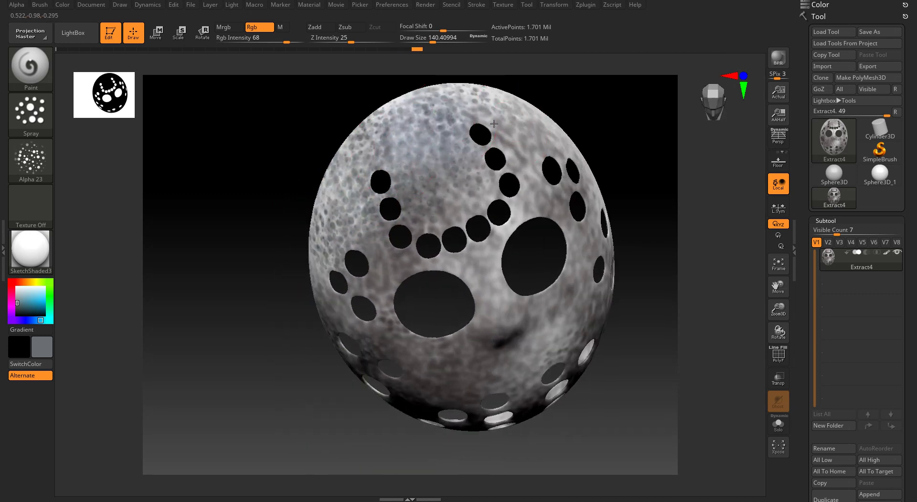
Spray bluish grey speckles down the opposite side of the mask, from the upper temple over the cheek to the chin
right_click_drag(580, 116, 531, 118)
mouse_move(531, 118)
left_mouse_down()
mouse_move(588, 153)
mouse_move(599, 192)
left_mouse_up()
right_click_drag(601, 203, 463, 172, "alt")
mouse_move(481, 160)
left_mouse_down()
mouse_move(483, 173)
mouse_move(502, 176)
mouse_move(527, 211)
mouse_move(534, 283)
mouse_move(580, 291)
mouse_move(592, 334)
left_mouse_up()
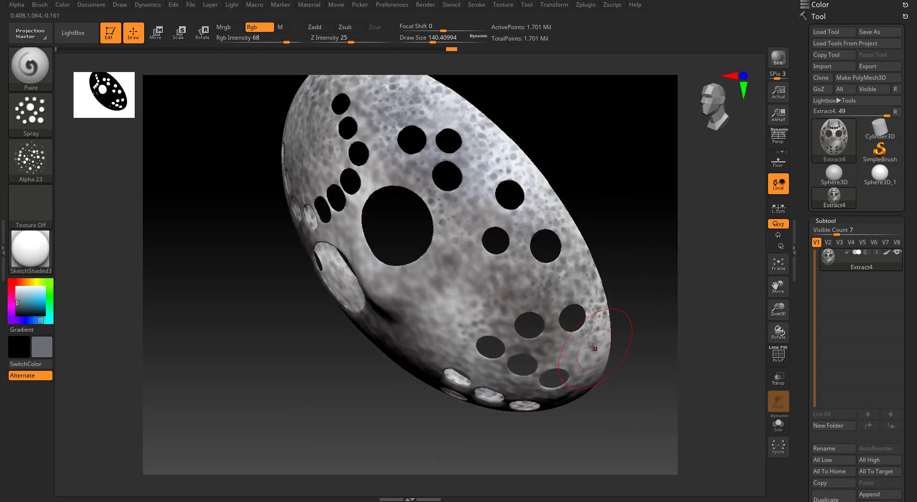
right_click_drag(567, 321, 535, 361)
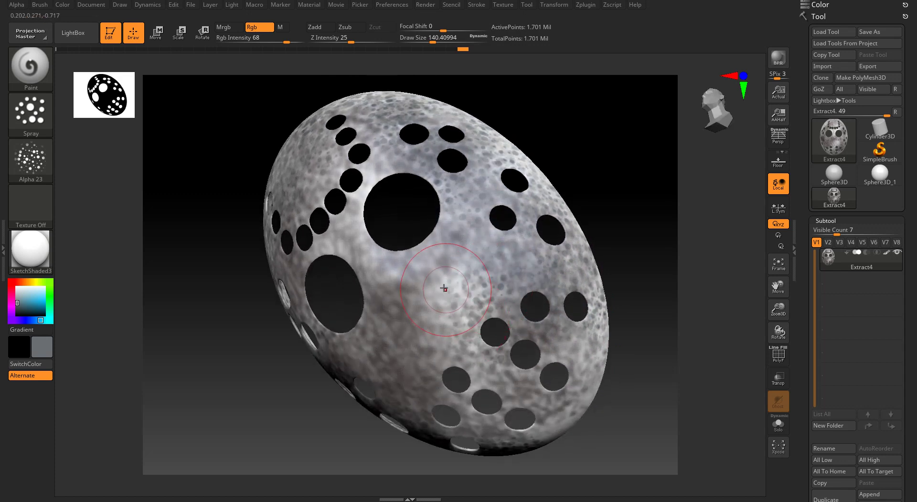
mouse_move(506, 407)
left_mouse_down()
mouse_move(539, 398)
mouse_move(499, 415)
left_mouse_up()
Spray further bluish grey speckles over the nose, inner cheeks and remaining areas on the front of the mask
right_click_drag(528, 329, 485, 328)
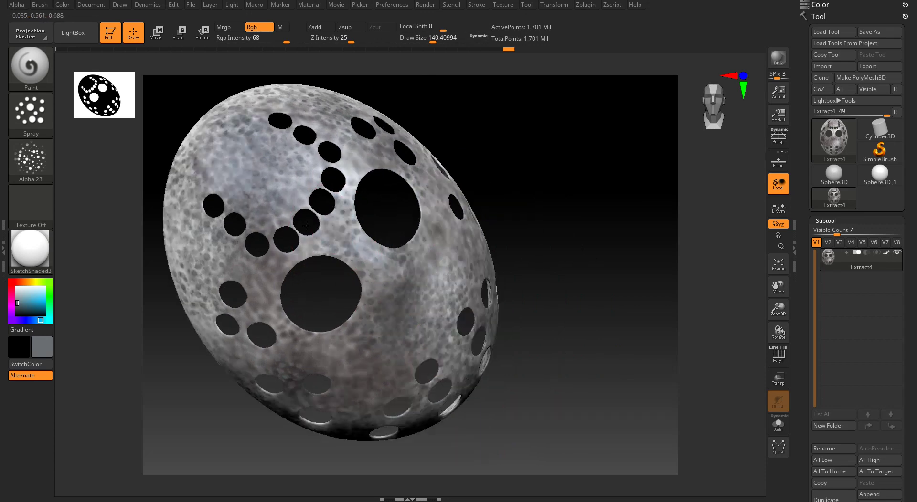
right_click_drag(327, 245, 304, 217)
right_click_drag(307, 285, 720, 119)
right_click_drag(288, 249, 319, 255, "ctrl")
right_click_drag(318, 255, 393, 233, "alt")
right_click_drag(404, 264, 317, 348)
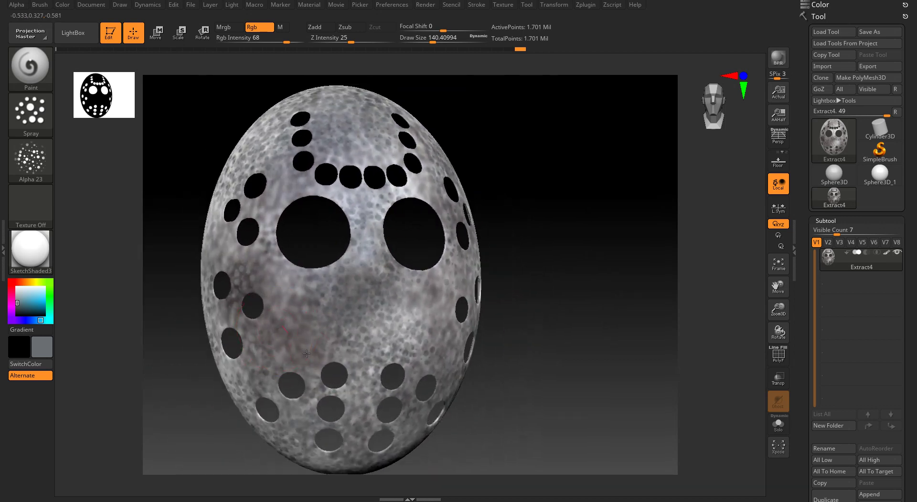
mouse_move(261, 284)
right_mouse_down()
mouse_move(224, 282)
mouse_move(256, 277)
right_mouse_up()
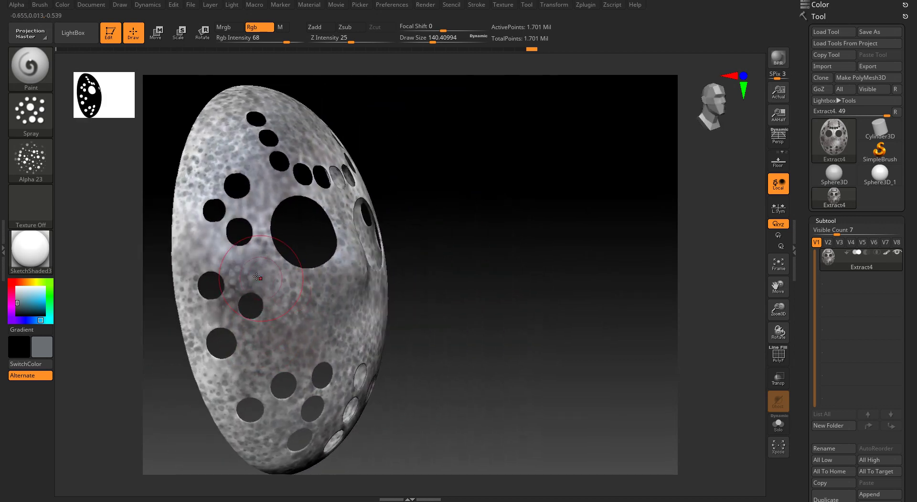
right_click_drag(227, 111, 206, 124)
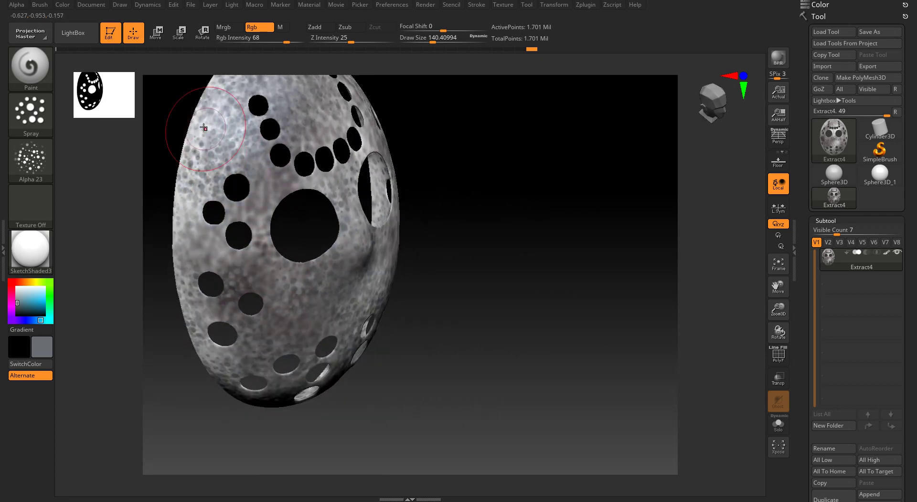
right_click_drag(332, 205, 596, 149)
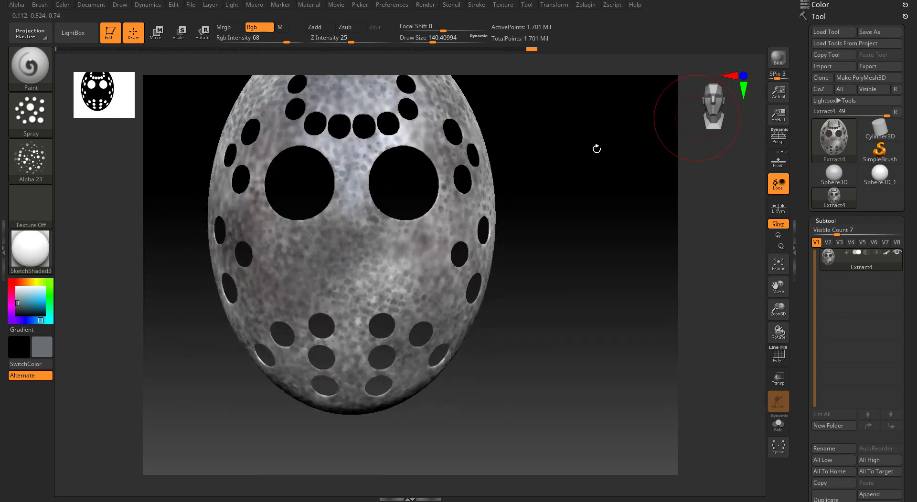
Soften the new speckles on the forehead and the adjoining temple with the Smooth brush
right_click_drag(337, 177, 343, 124, "ctrl")
right_click_drag(343, 124, 398, 241, "alt")
key("shift")
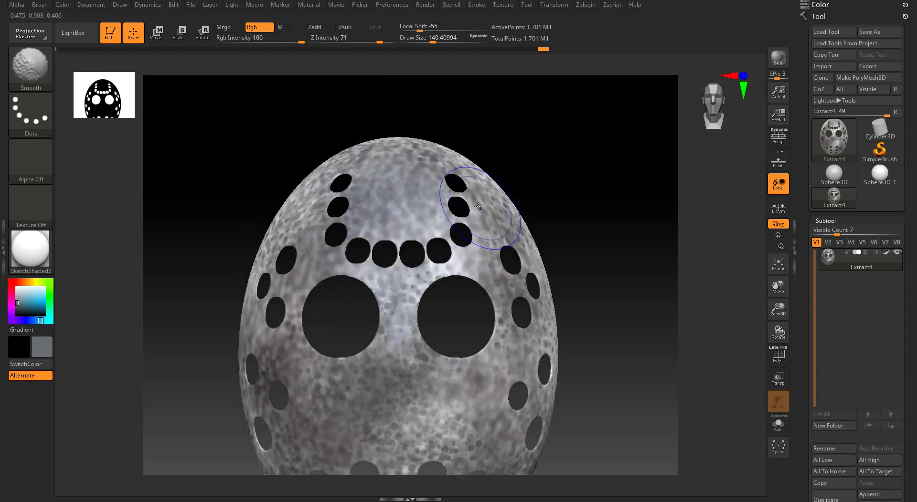
right_click_drag(494, 238, 541, 225)
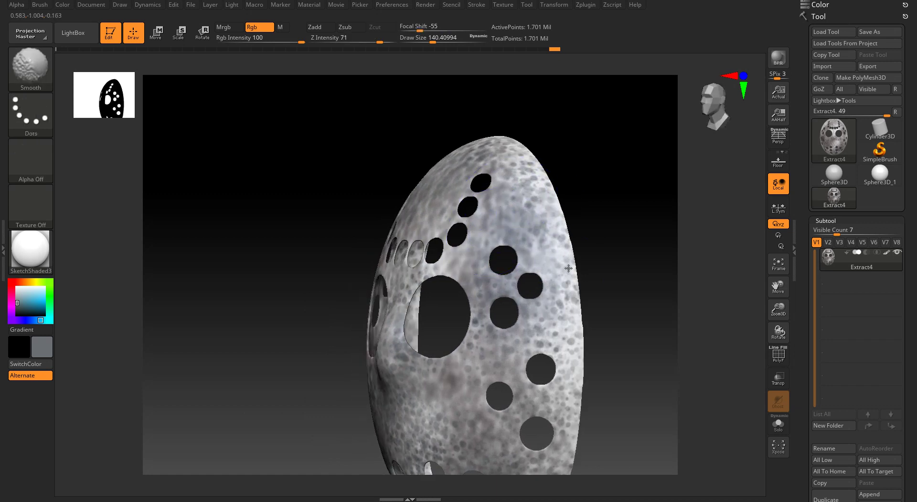
left_click_drag(525, 184, 531, 191, "shift")
mouse_move(534, 197)
right_mouse_down()
mouse_move(552, 136)
mouse_move(509, 160)
right_mouse_up()
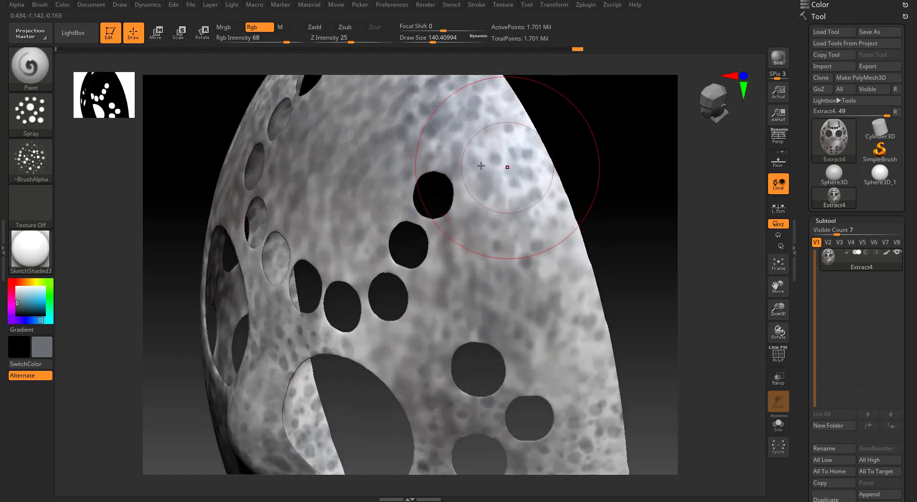
Smooth the speckled paint over the front of the mask and along the opposite temple's upper rim
right_click_drag(547, 310, 583, 351, "ctrl")
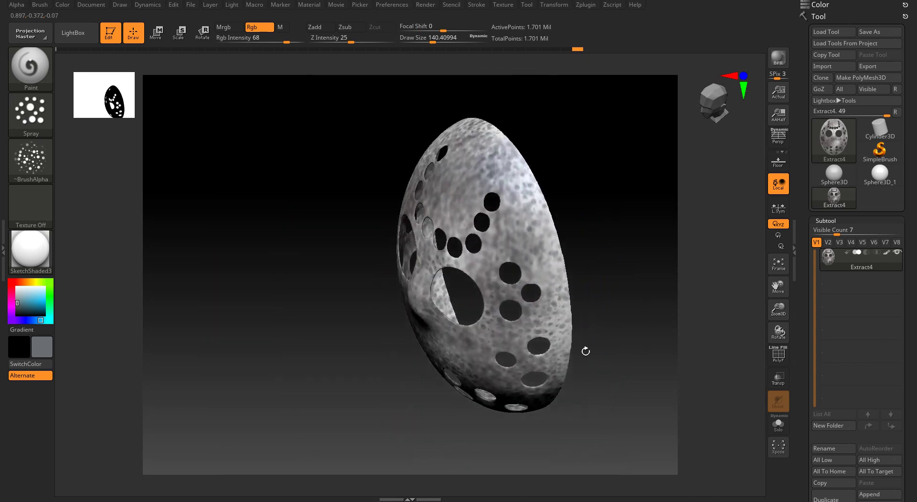
right_click_drag(571, 282, 568, 304)
right_click_drag(451, 275, 530, 273)
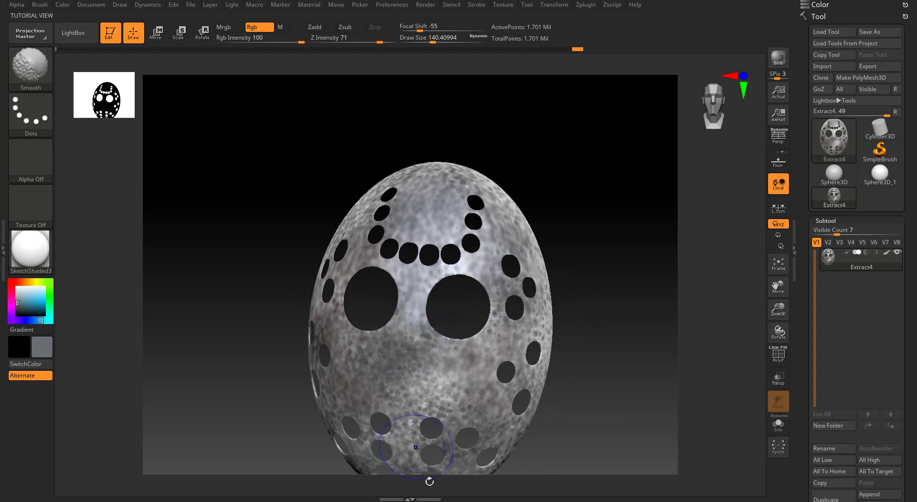
mouse_move(416, 258)
right_mouse_down()
mouse_move(379, 365)
mouse_move(318, 332)
right_mouse_up()
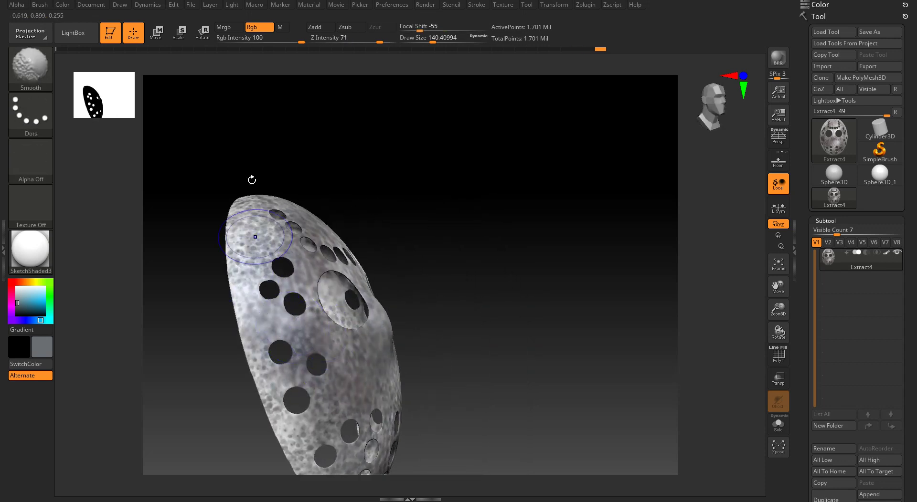
right_click_drag(245, 220, 248, 226, "shift")
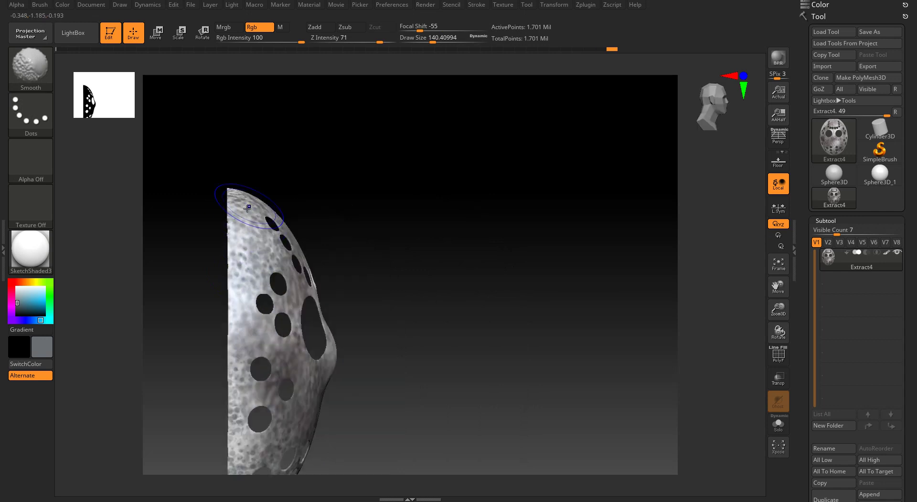
Smooth the speckled paint along the side of the mask, around the jaw holes and under the chin
mouse_move(262, 299)
right_mouse_down()
mouse_move(290, 326)
mouse_move(258, 284)
right_mouse_up()
mouse_move(244, 279)
left_mouse_down()
mouse_move(259, 409)
mouse_move(294, 397)
mouse_move(313, 318)
mouse_move(361, 400)
left_mouse_up()
mouse_move(530, 406)
left_mouse_down()
mouse_move(430, 375)
mouse_move(417, 256)
left_mouse_up()
left_click_drag(368, 306, 395, 354, "shift")
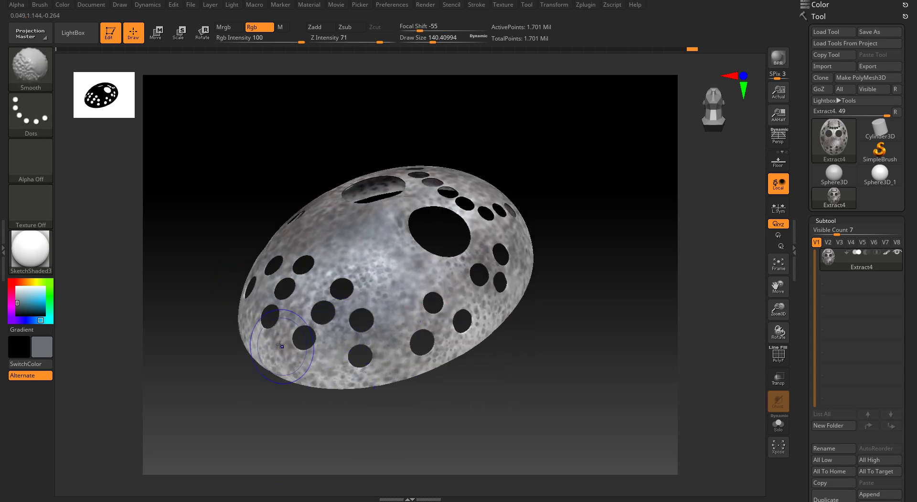
mouse_move(266, 316)
left_mouse_down("shift")
mouse_move(254, 340)
mouse_move(325, 368)
left_mouse_up("shift")
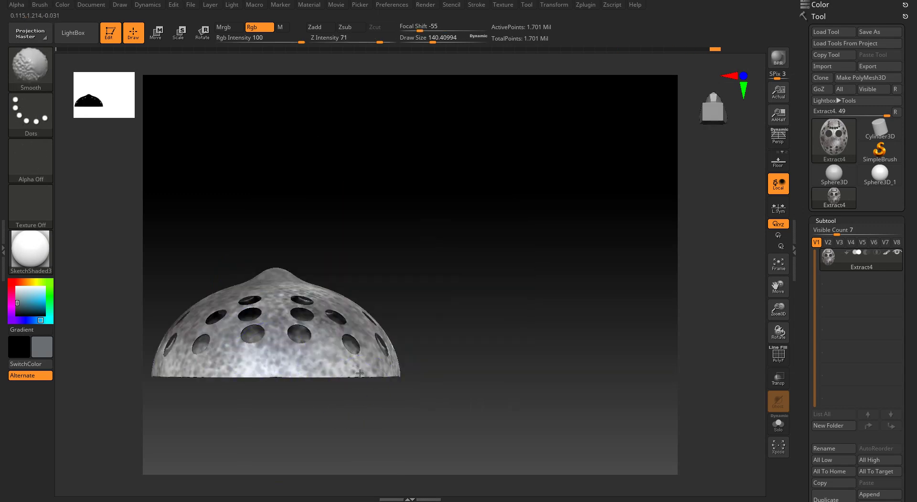
Blend the speckles along the mask's outer rim from the chin to the upper forehead with the Smooth brush
mouse_move(336, 336)
left_mouse_down()
mouse_move(349, 355)
mouse_move(388, 334)
mouse_move(401, 378)
left_mouse_up()
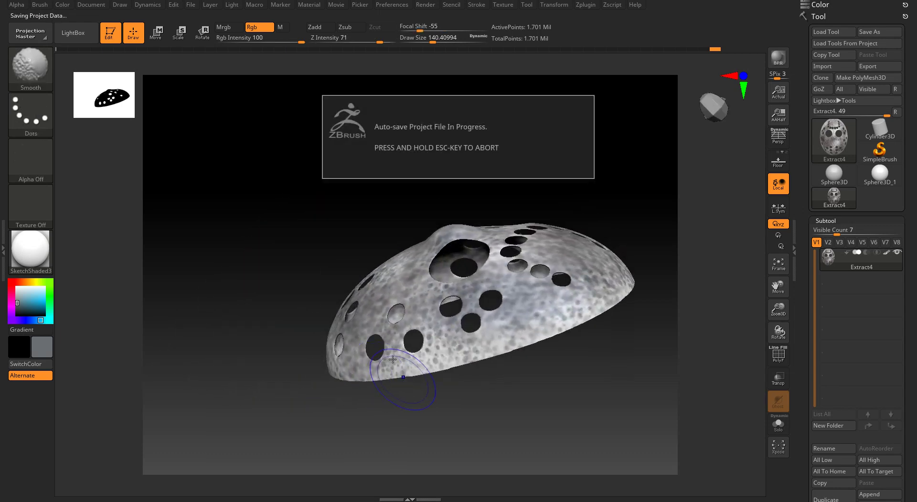
mouse_move(491, 358)
left_mouse_down()
mouse_move(421, 358)
mouse_move(414, 341)
left_mouse_up()
left_click_drag(369, 385, 309, 394, "shift")
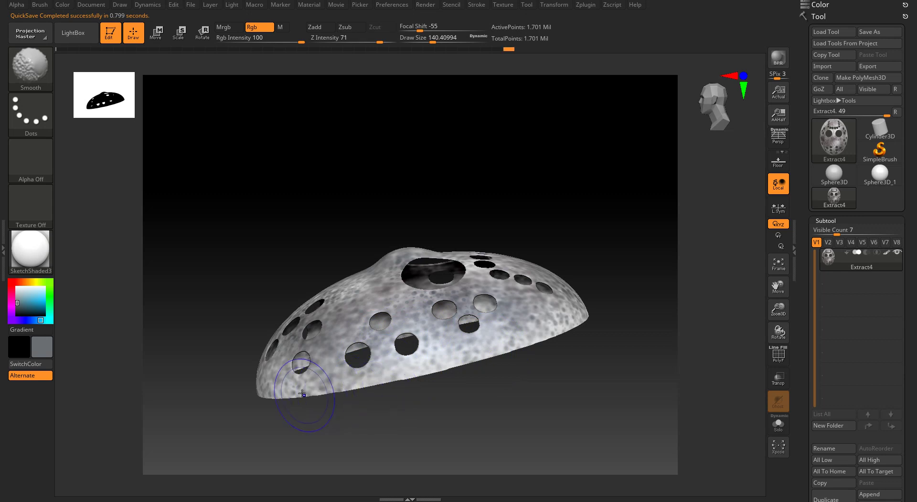
left_click_drag(626, 341, 571, 327)
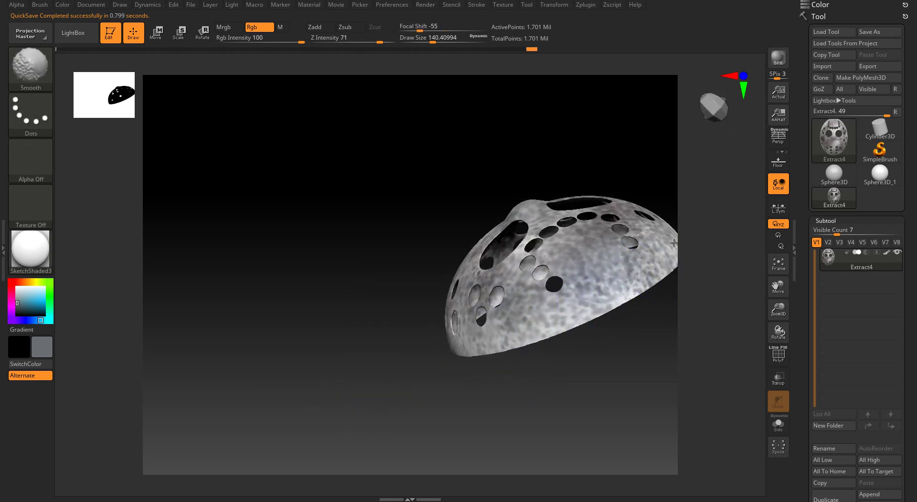
left_click_drag(579, 291, 622, 262, "shift")
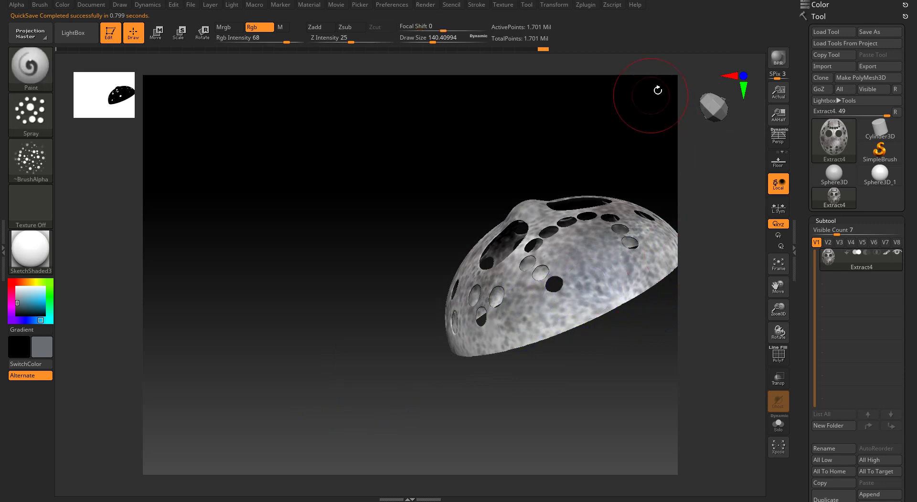
Check the blended dirt on the mask in straight front and back views
left_click(707, 105)
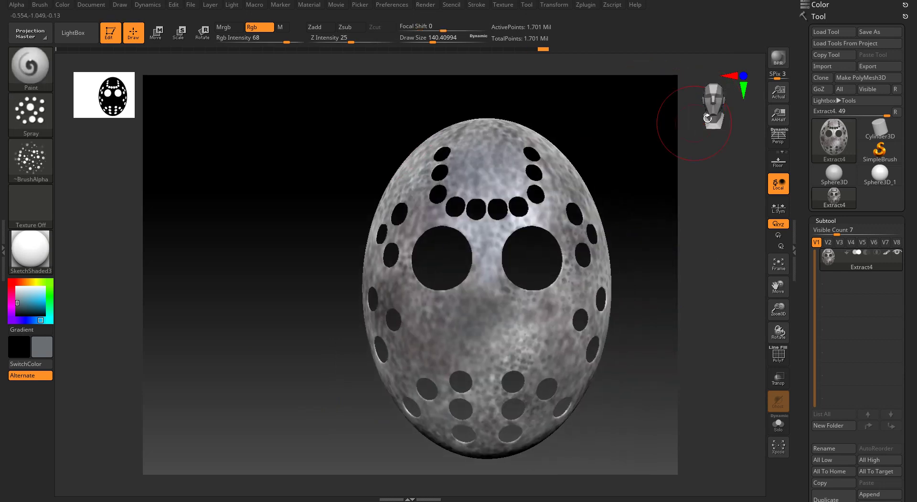
left_click(721, 108)
left_click_drag(721, 108, 752, 108)
left_click(717, 108)
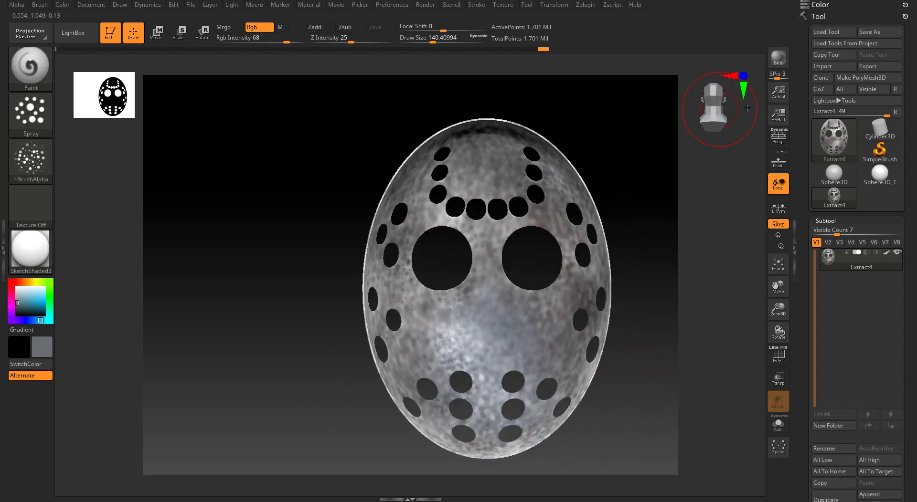
left_click(723, 108)
left_click(722, 107)
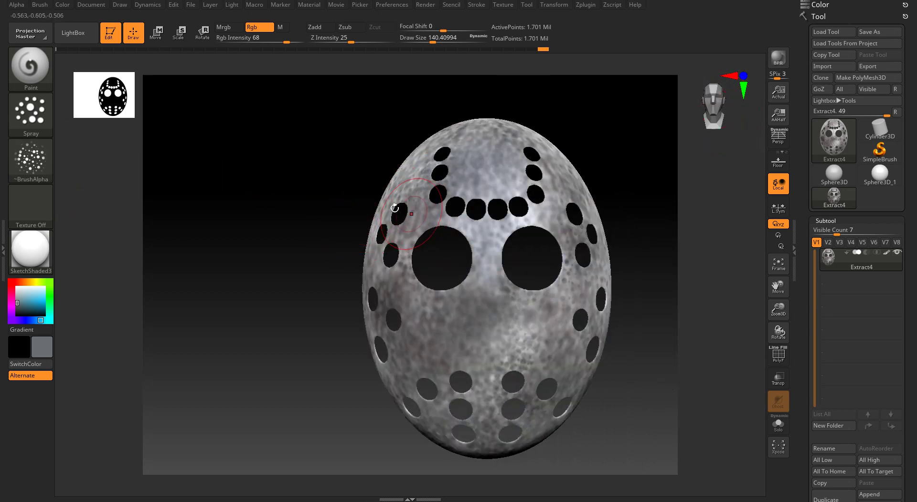
Change the painting colour to light blue and spray speckles over the temple beside and above the eye hole
right_click_drag(430, 210, 480, 294, "ctrl")
right_click_drag(358, 220, 405, 216)
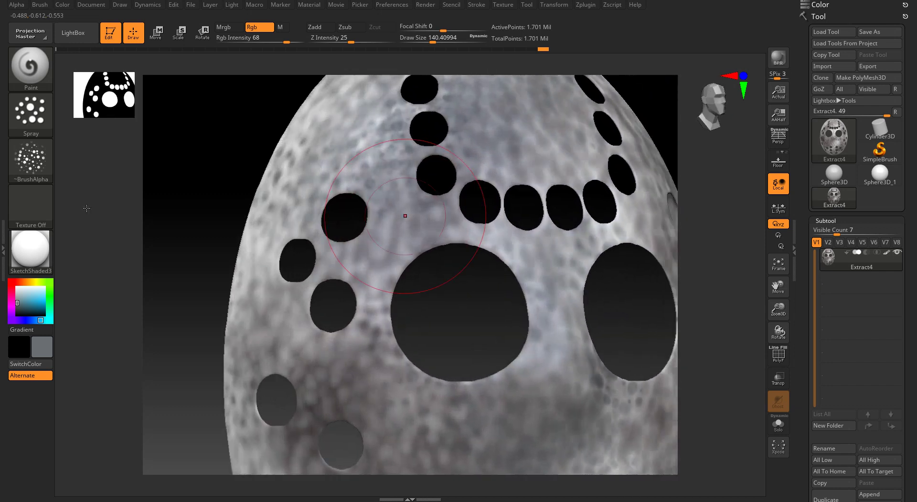
left_click(29, 300)
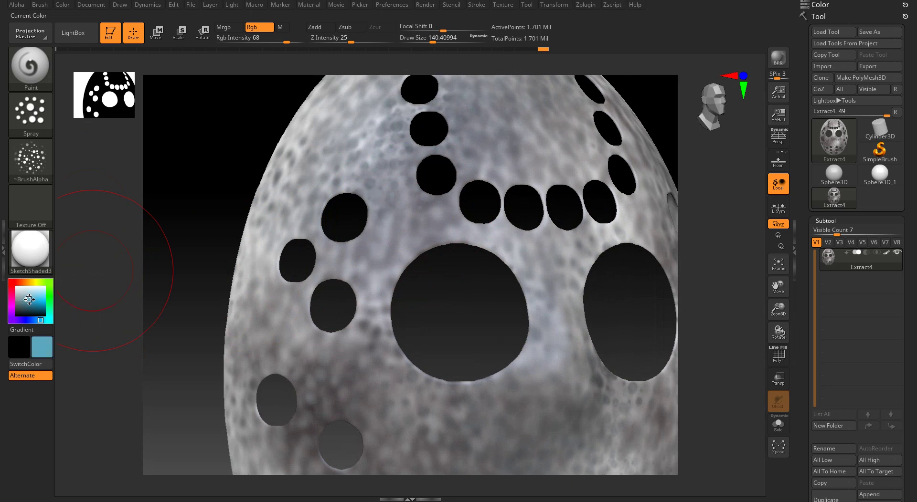
mouse_move(383, 190)
left_mouse_down()
mouse_move(335, 262)
mouse_move(277, 258)
mouse_move(411, 234)
mouse_move(383, 202)
left_mouse_up()
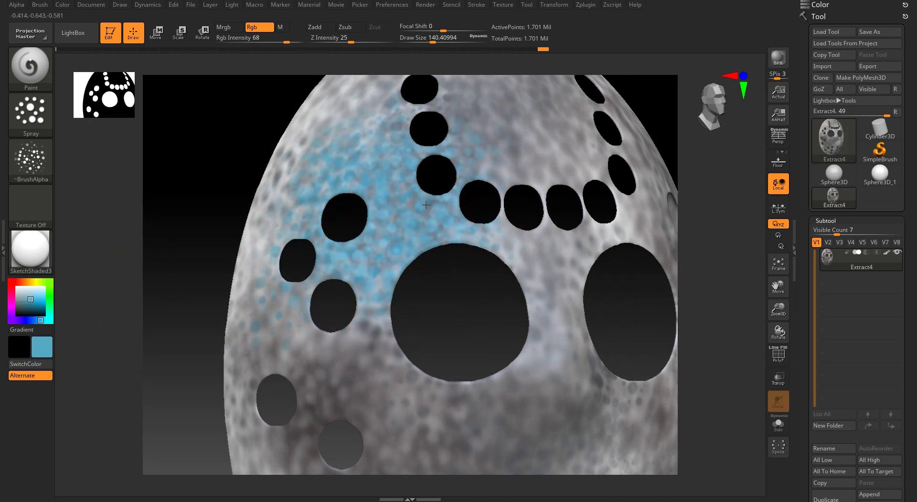
Switch the painting colour to light grey and spray speckles over the light blue patch above and beside the eye hole
right_click_drag(426, 204, 471, 206)
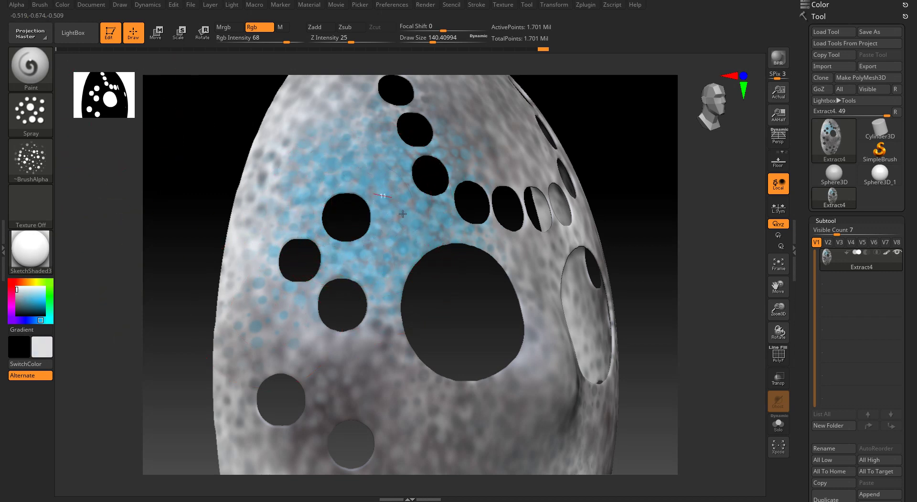
left_click_drag(403, 214, 399, 221)
mouse_move(441, 228)
right_mouse_down()
mouse_move(335, 277)
mouse_move(313, 313)
right_mouse_up()
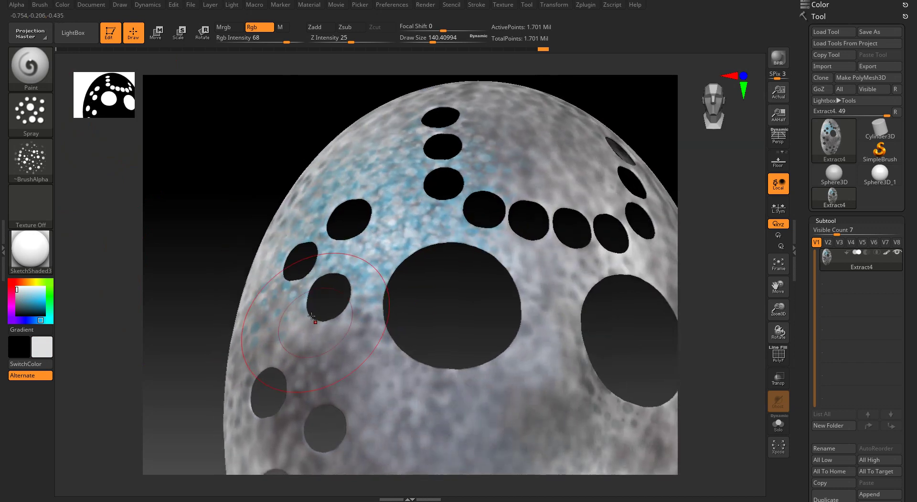
right_click_drag(343, 256, 414, 244)
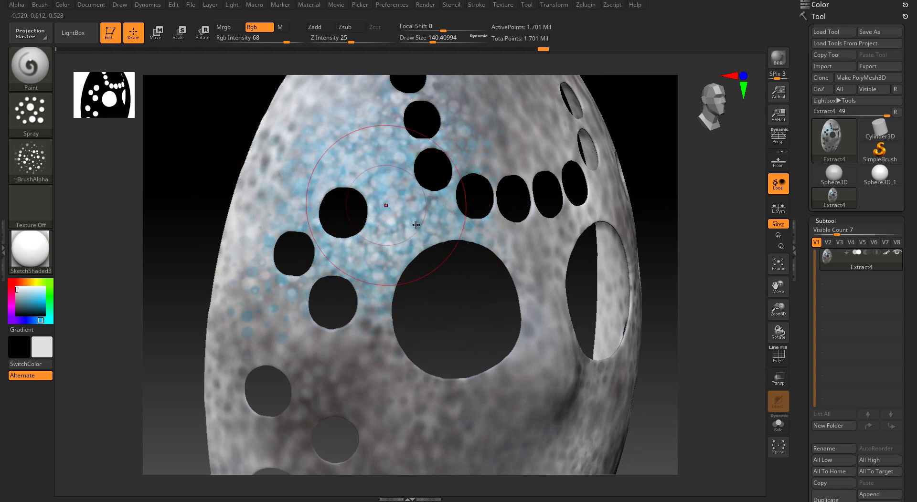
right_click_drag(450, 269, 454, 255)
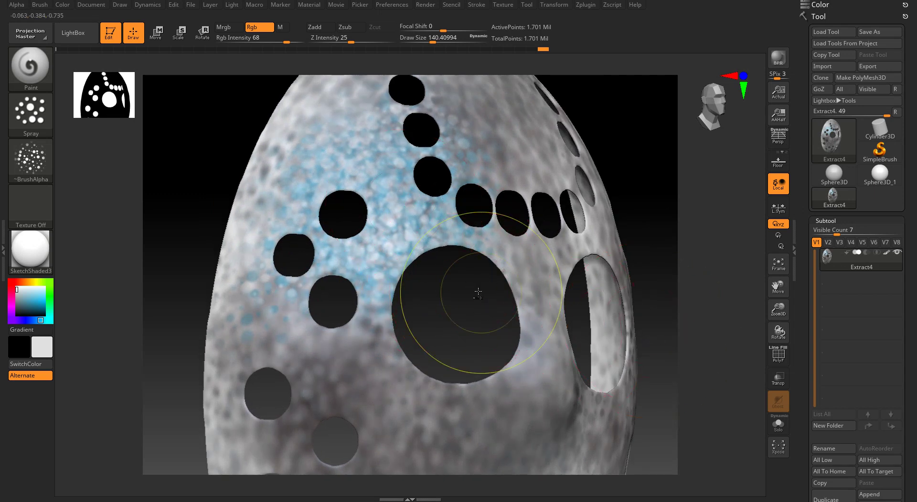
Undo the light grey and light blue speckles, and smooth the paint on the forehead beside the vertical row of holes
key("ctrl+z")
key("ctrl+z")
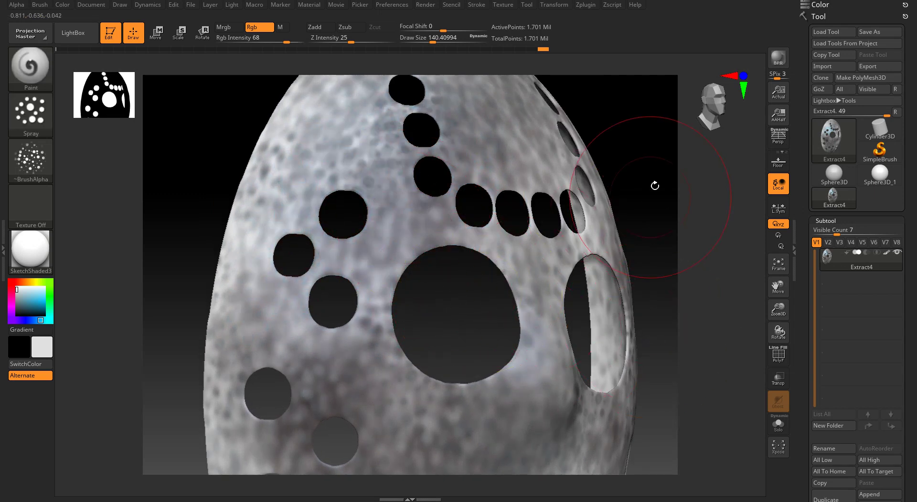
left_click_drag(368, 122, 381, 124, "shift")
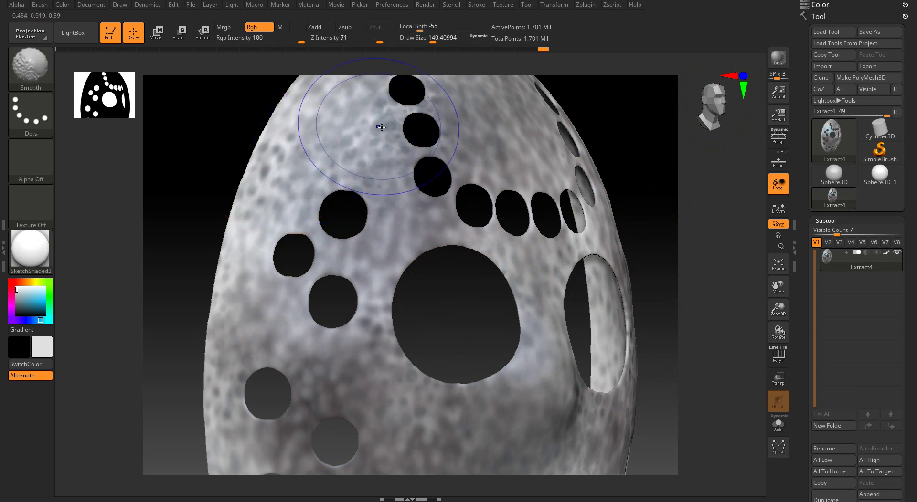
left_click(724, 106)
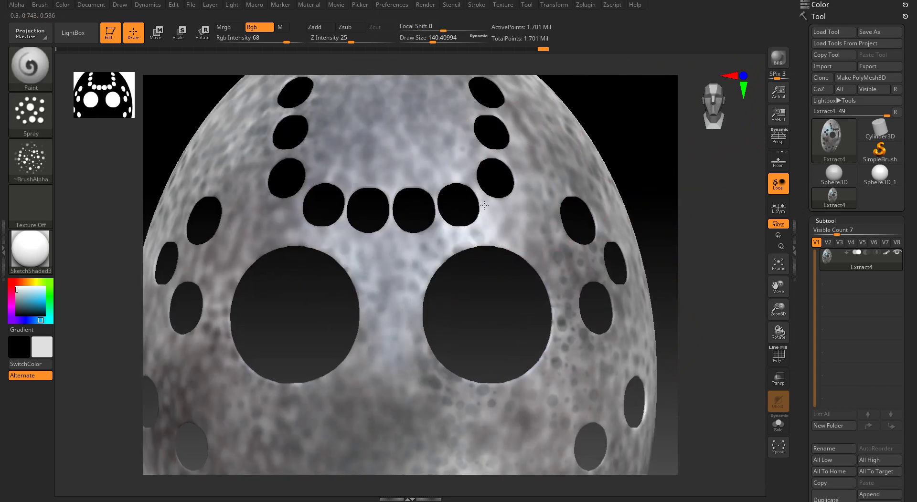
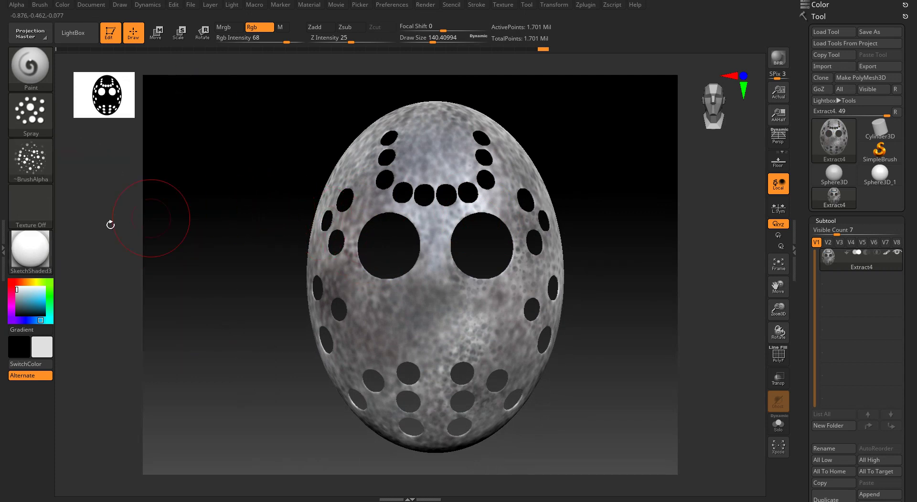
Set the Paint brush's stroke to DragRect and its alpha to Alpha 60
mouse_move(17, 154)
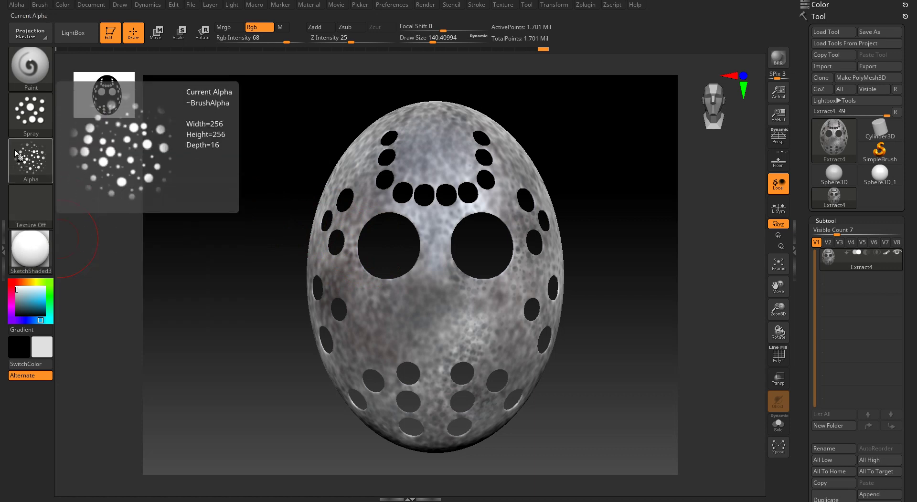
left_click(30, 114)
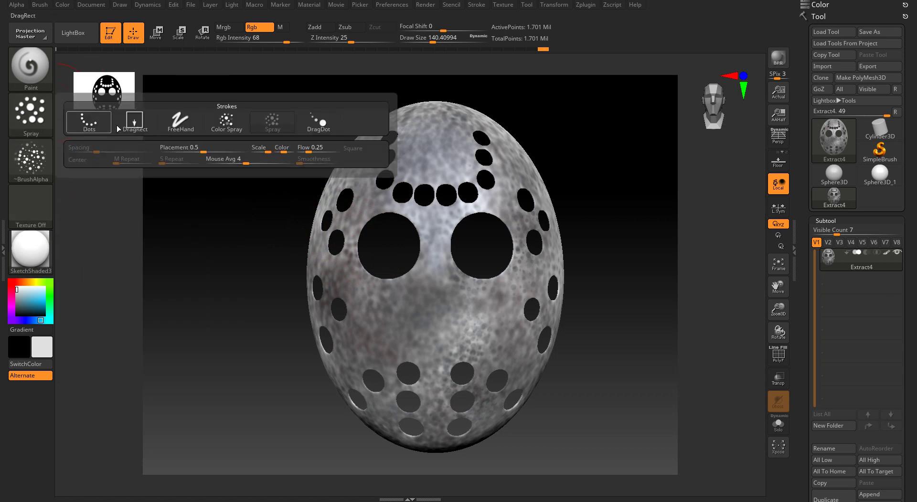
left_click(128, 127)
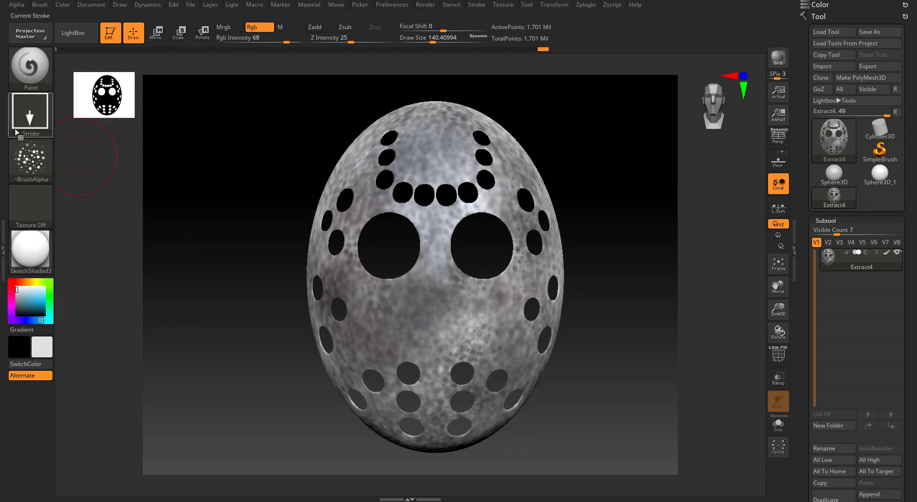
left_click(29, 159)
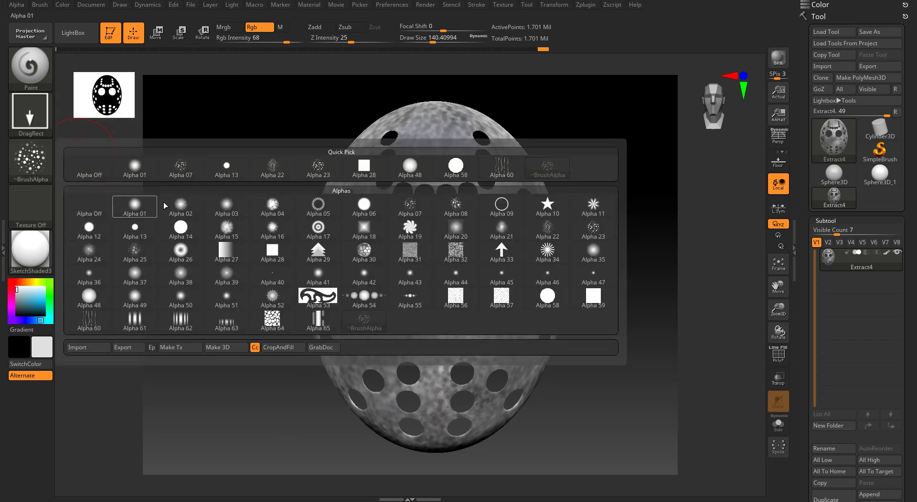
left_click(90, 320)
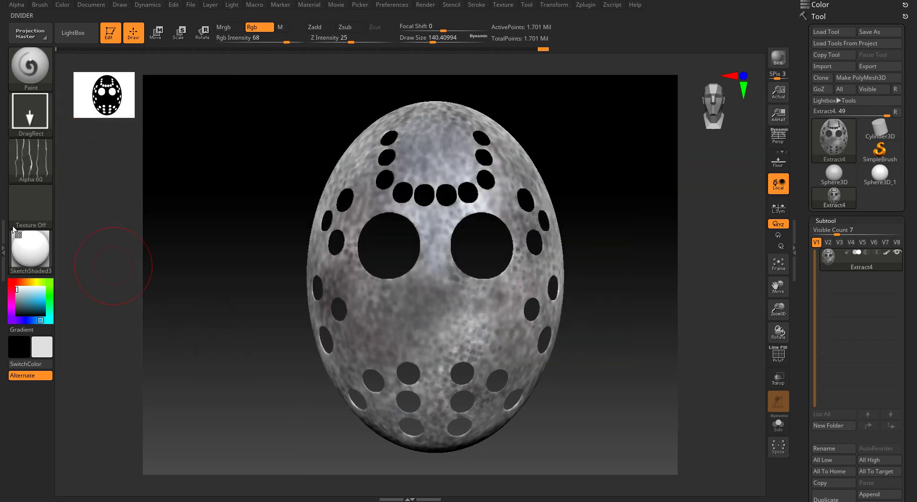
Set the painting colour to a near-black grey with R 16, G 16 and B 16
left_click(27, 311)
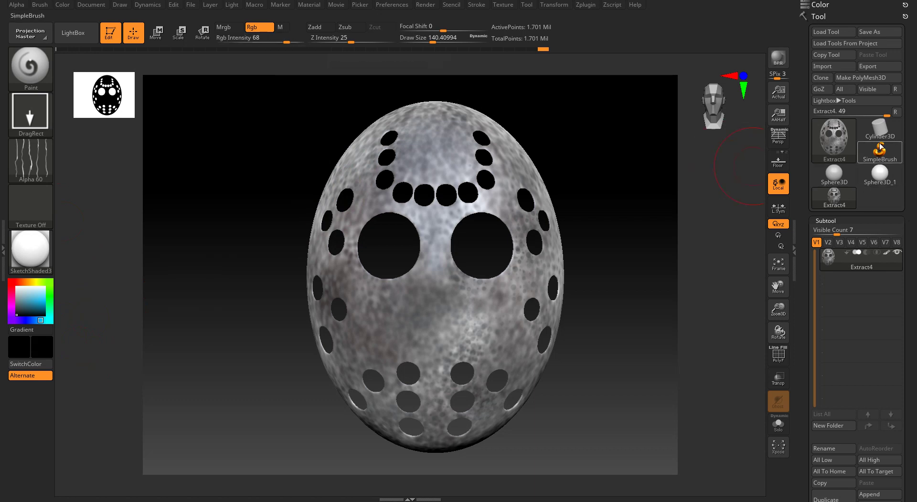
left_click(841, 6)
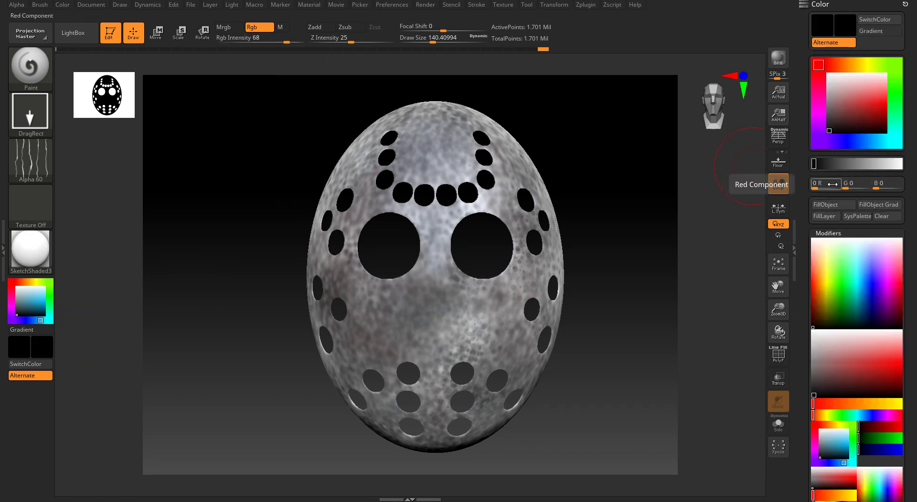
left_click(816, 164)
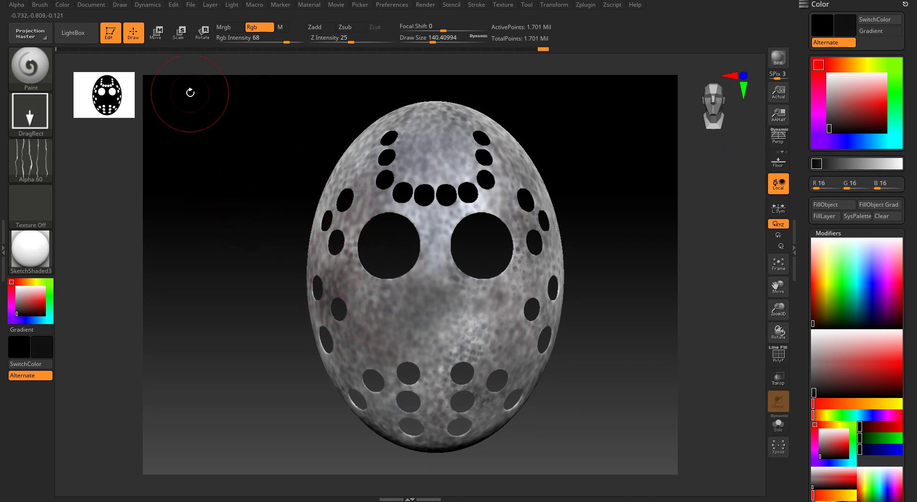
Try stamping dark cracks from the eye hole up towards the forehead
left_click_drag(315, 162, 321, 225, "alt")
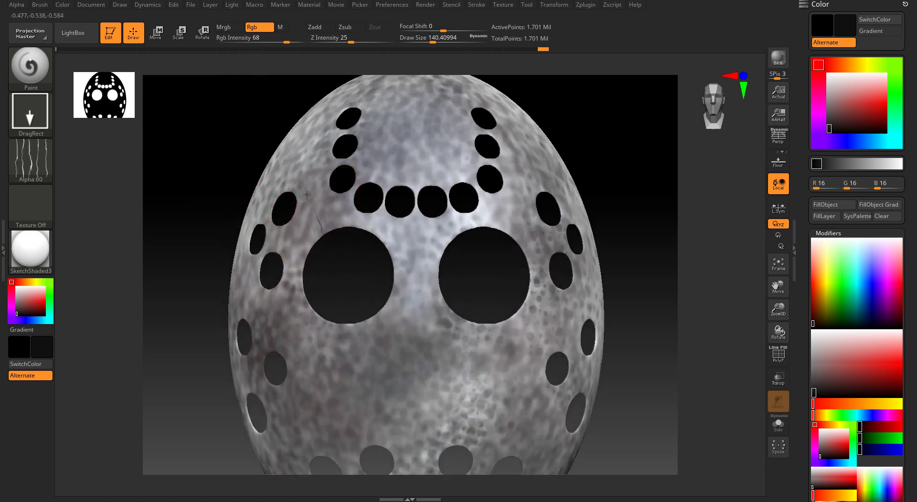
left_click_drag(297, 175, 292, 142)
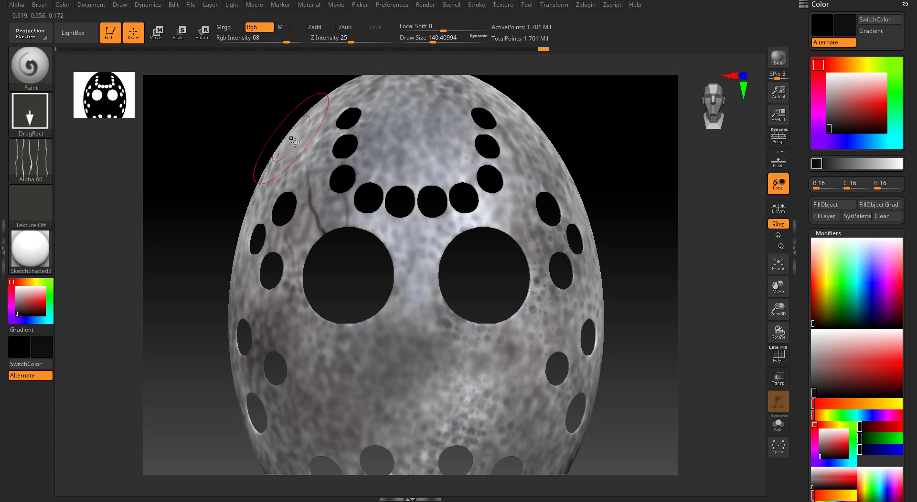
left_click_drag(349, 183, 318, 193)
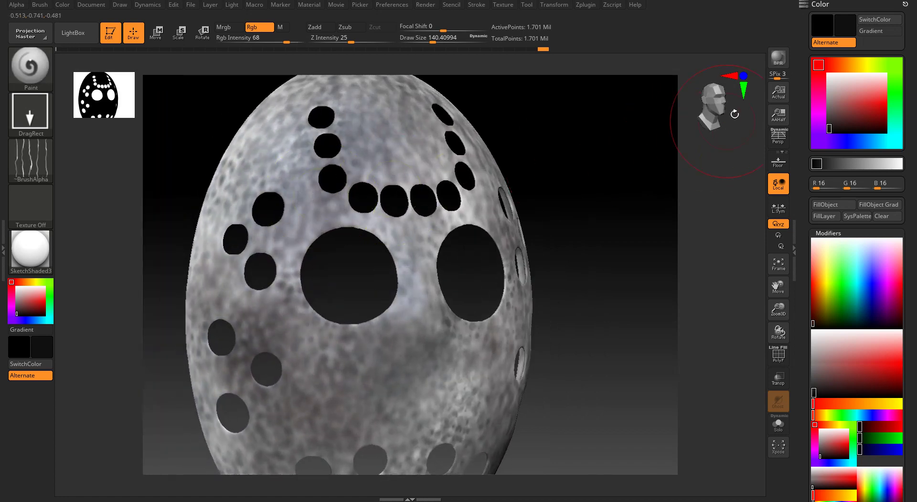
left_click_drag(733, 113, 714, 110)
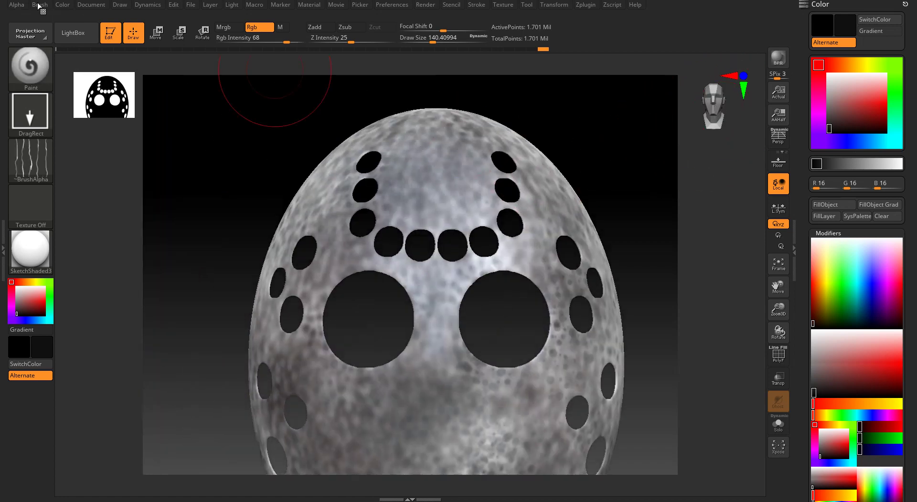
Set the Rgb Intensity to 100 and test dark cracks above the eye hole, checking the mask's inner side
left_click_drag(290, 42, 311, 46)
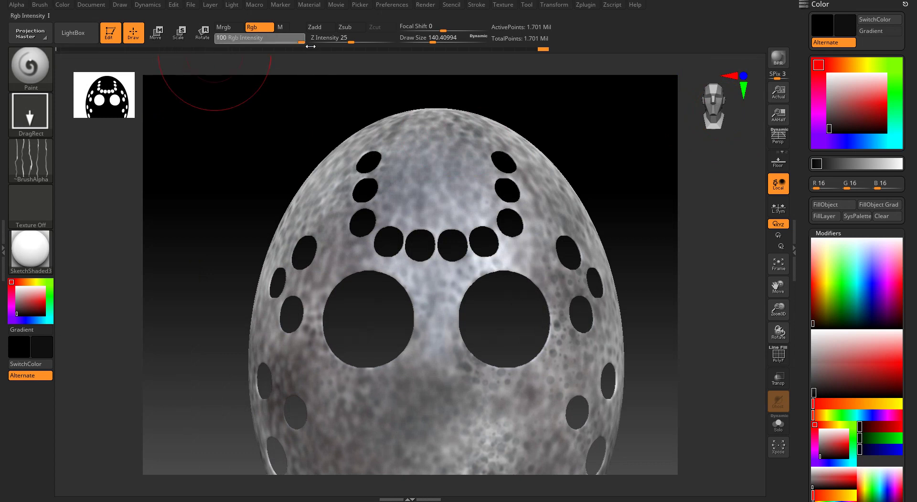
mouse_move(356, 324)
left_mouse_down()
mouse_move(368, 265)
mouse_move(340, 178)
left_mouse_up()
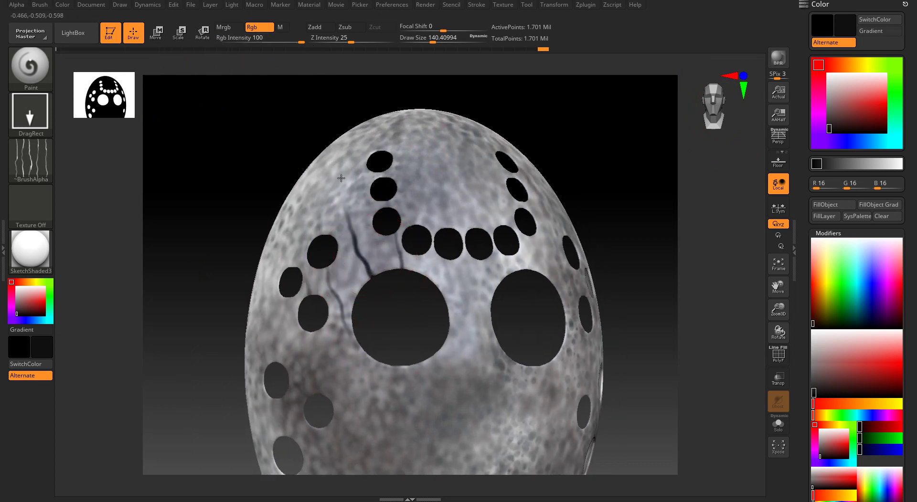
mouse_move(479, 243)
left_mouse_down()
mouse_move(454, 225)
mouse_move(474, 237)
left_mouse_up()
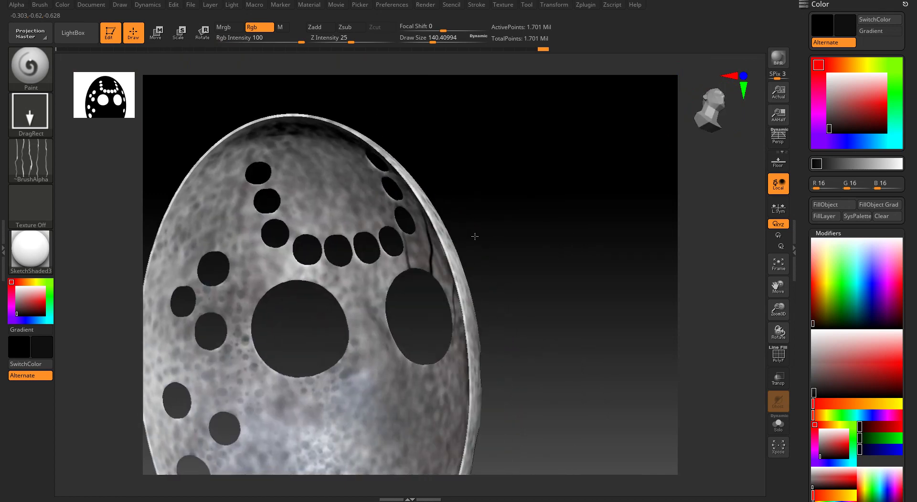
mouse_move(474, 237)
right_mouse_down()
mouse_move(487, 241)
mouse_move(426, 247)
mouse_move(473, 112)
right_mouse_up()
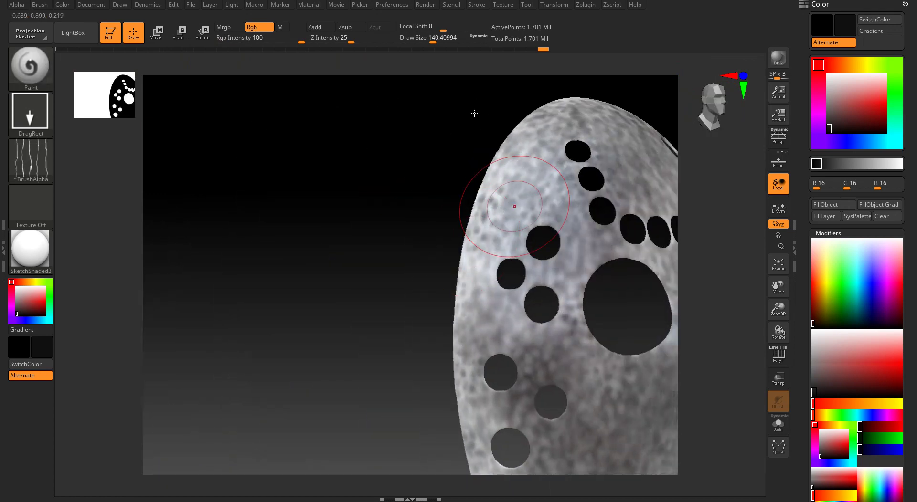
Turn on Zsub and stamp engraved dark cracks running up from the eye hole beside the forehead holes
left_click(350, 32)
right_click_drag(423, 168, 263, 78)
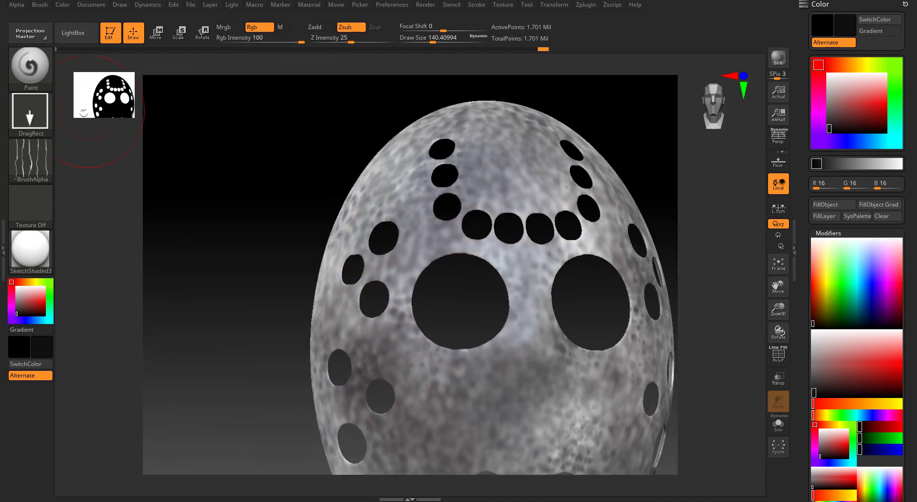
right_click_drag(340, 220, 382, 258, "ctrl")
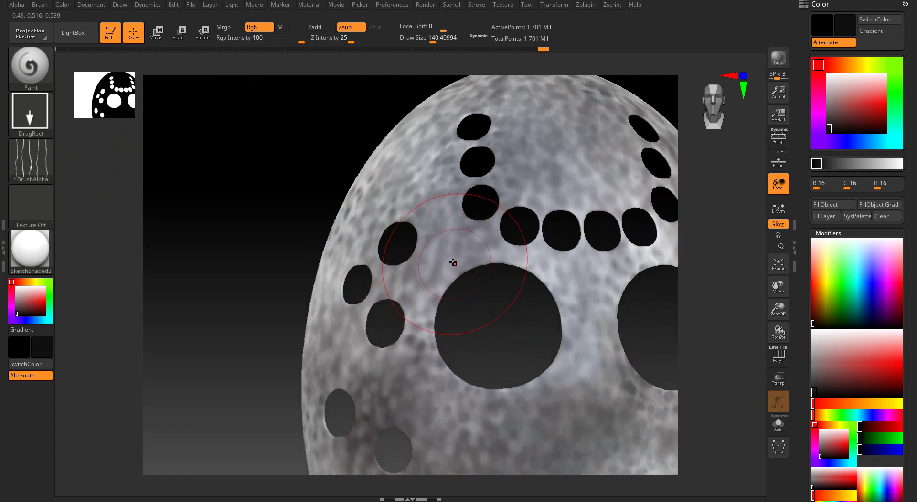
left_click_drag(421, 193, 406, 153)
Inspect the engraved cracks from the mask's inner side, undo them and return to the straight front view
mouse_move(537, 269)
right_mouse_down()
mouse_move(596, 245)
mouse_move(577, 247)
mouse_move(607, 334)
mouse_move(616, 200)
mouse_move(603, 246)
right_mouse_up()
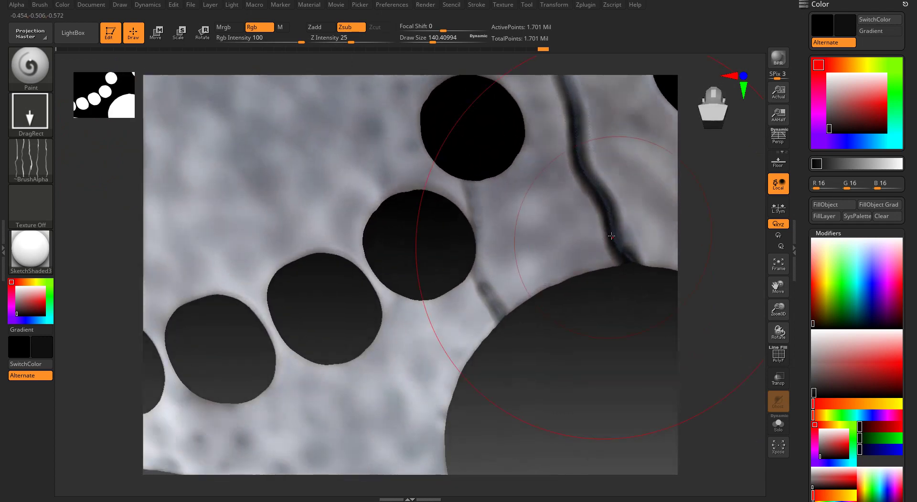
left_click_drag(643, 178, 550, 171)
mouse_move(551, 171)
right_mouse_down("alt")
mouse_move(474, 284)
mouse_move(459, 198)
mouse_move(553, 156)
right_mouse_up("alt")
key("ctrl+z")
left_click_drag(712, 119, 671, 126)
left_click(713, 112)
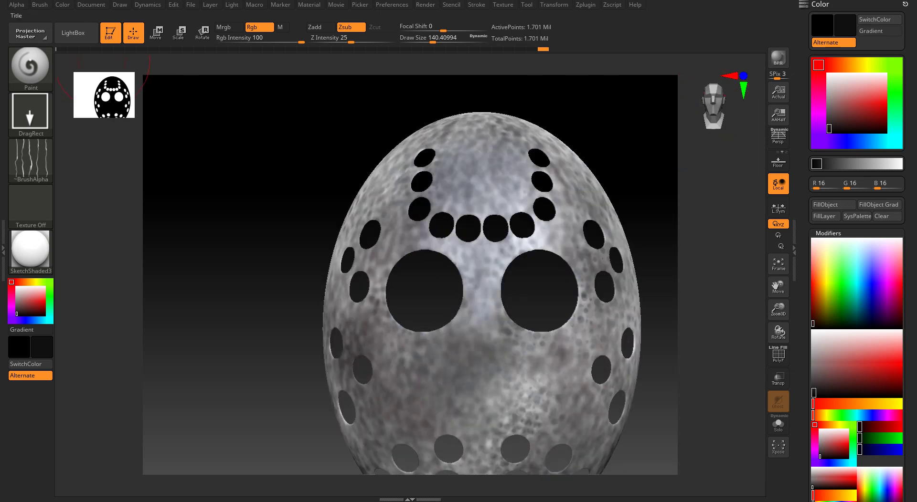
Enable BackfaceMask in the Paint brush's Auto Masking settings
left_click(44, 6)
scroll(111, 285, "up", 2)
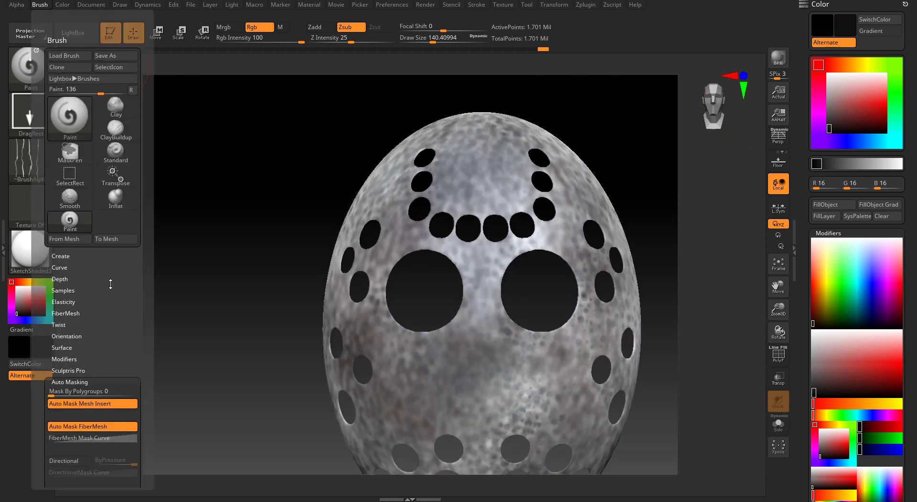
scroll(82, 453, "down", 2)
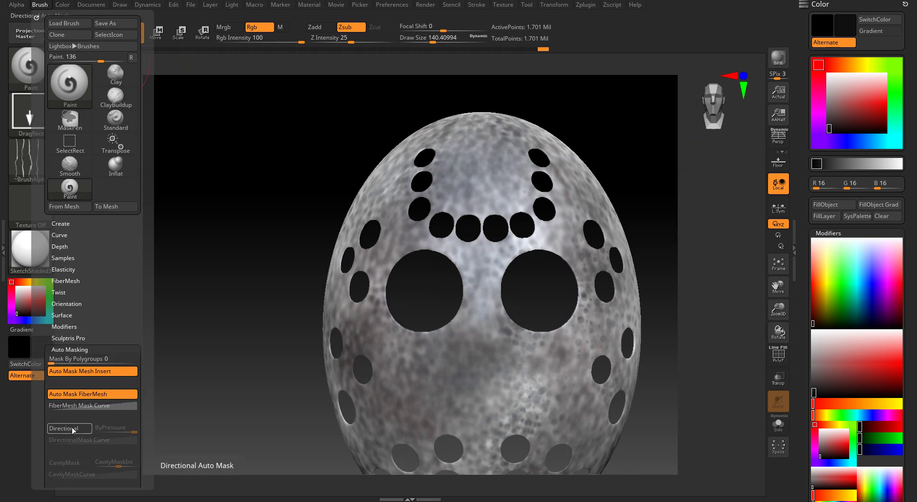
left_click(106, 441)
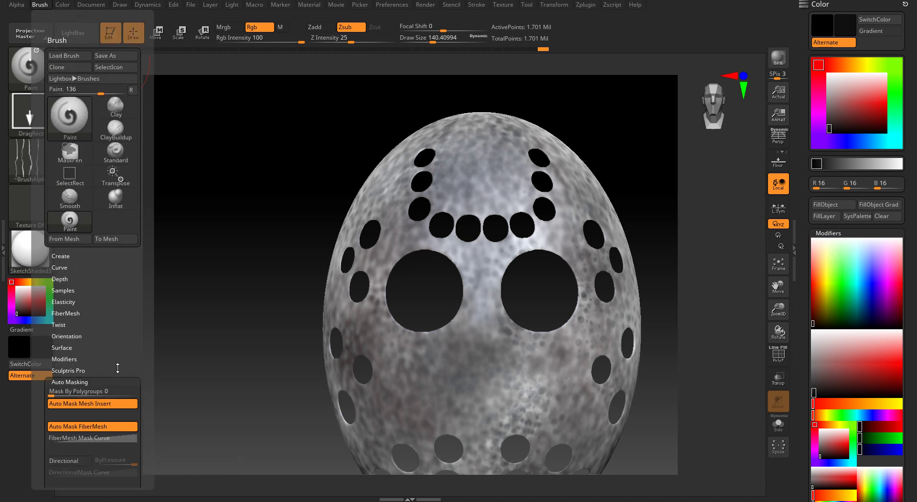
left_click_drag(116, 371, 112, 287)
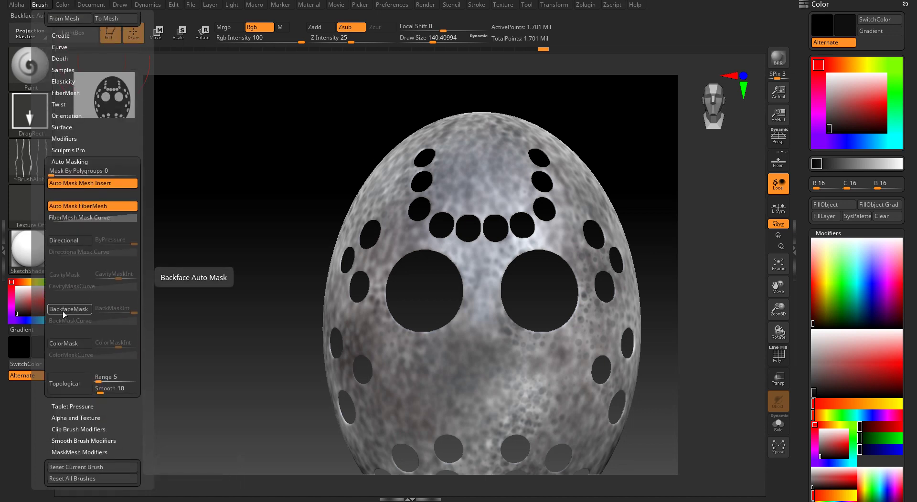
left_click(67, 310)
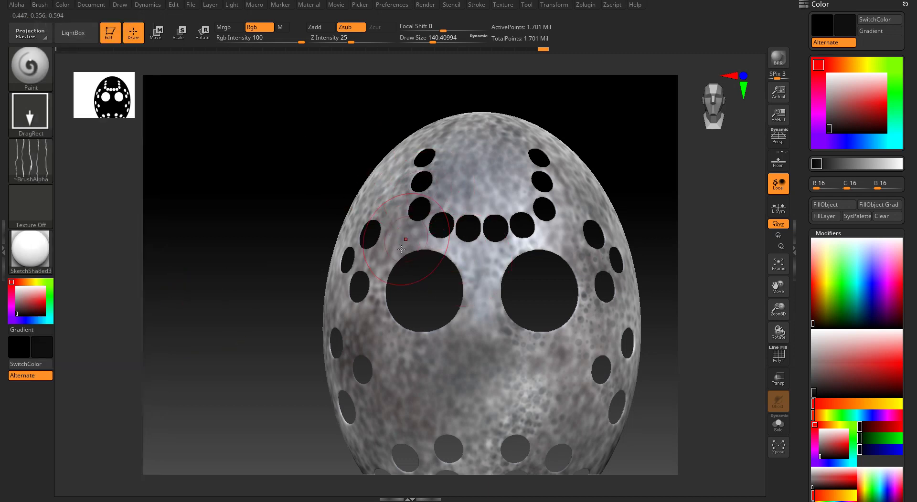
Stamp engraved dark cracks above the eye hole with backface masking on, and check the mask's inner side
mouse_move(403, 242)
right_mouse_down("ctrl")
mouse_move(375, 254)
mouse_move(406, 250)
right_mouse_up("ctrl")
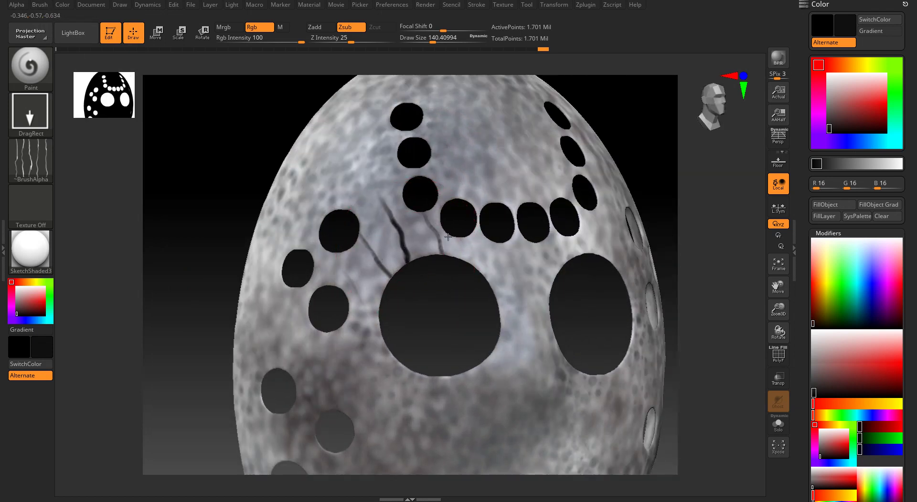
mouse_move(375, 205)
right_mouse_down()
mouse_move(507, 221)
mouse_move(490, 252)
mouse_move(429, 194)
right_mouse_up()
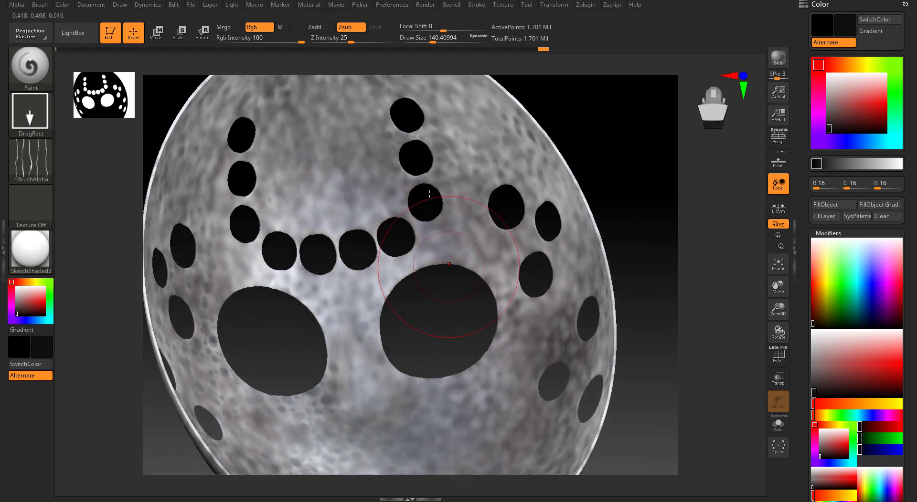
Examine the stamped cracks above the eye hole from the mask's inner side, outer side and front
right_click_drag(438, 268, 347, 226)
left_click(719, 109)
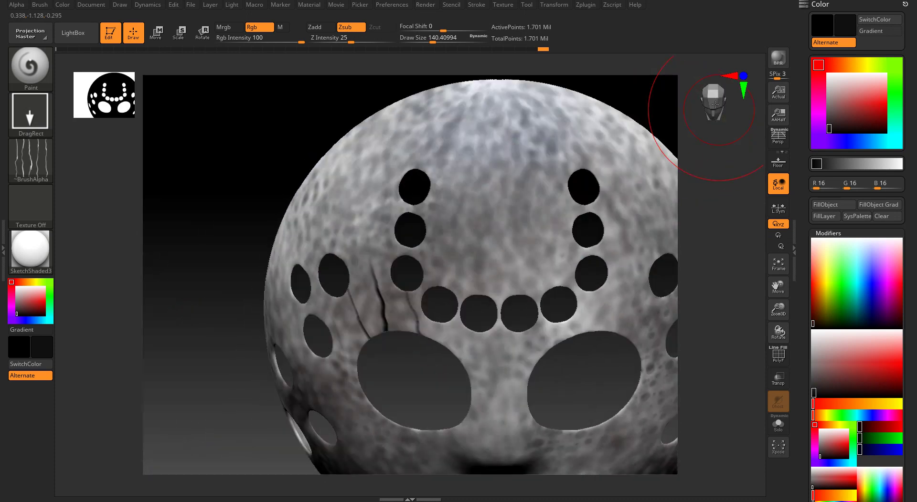
left_click(713, 97)
left_click(713, 96)
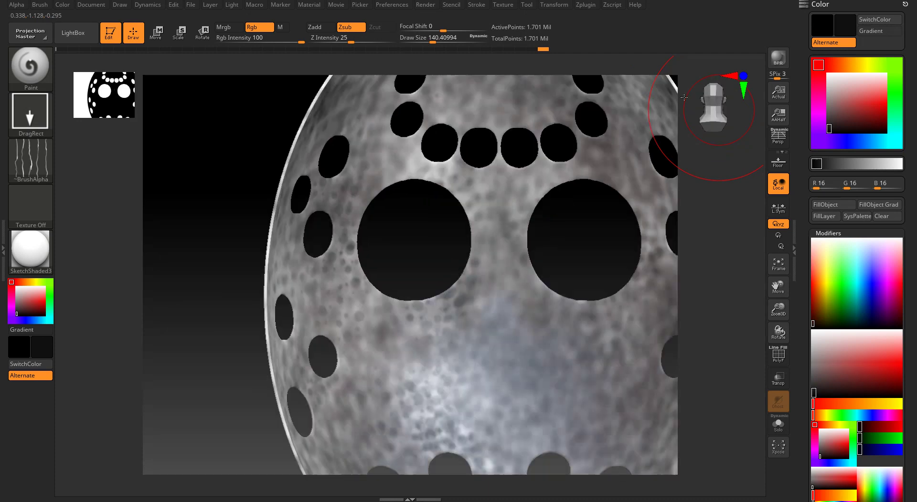
right_click_drag(442, 173, 438, 174)
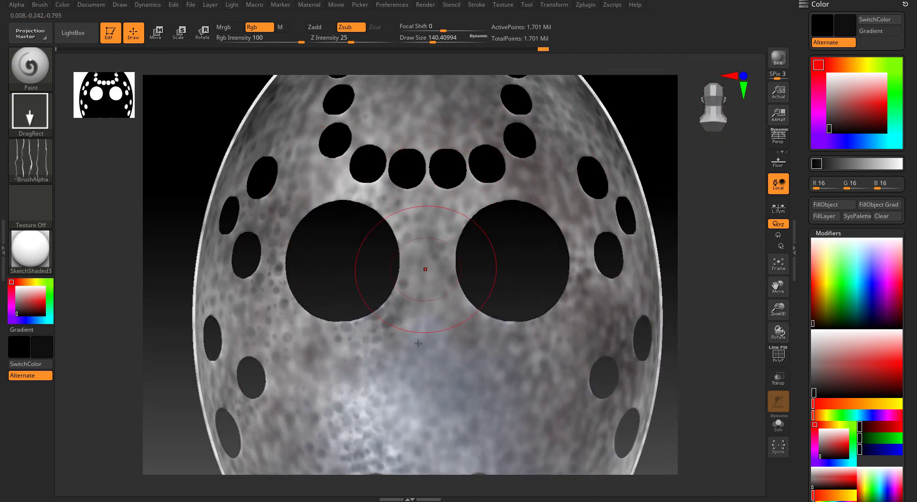
right_click_drag(425, 343, 538, 345)
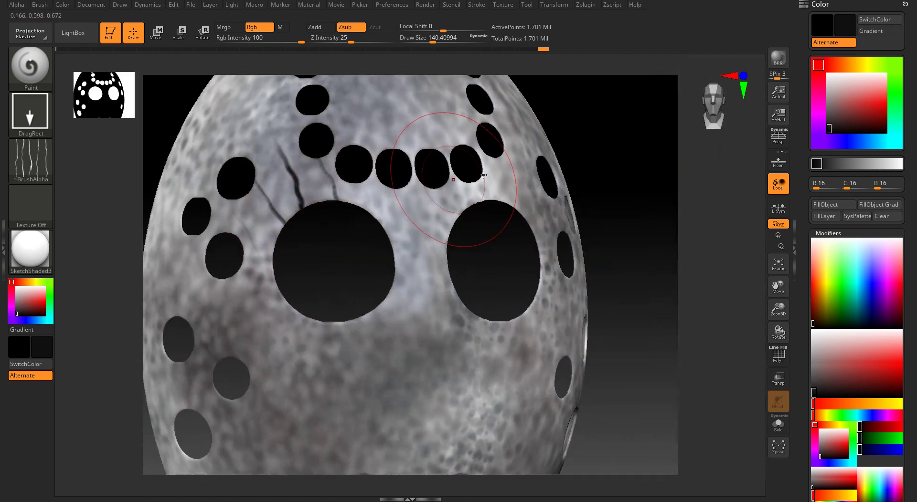
left_click(711, 111)
right_click_drag(295, 236, 329, 239, "ctrl")
right_click_drag(391, 258, 412, 258)
right_click_drag(270, 236, 351, 225)
right_click_drag(293, 298, 225, 289)
left_click(714, 105)
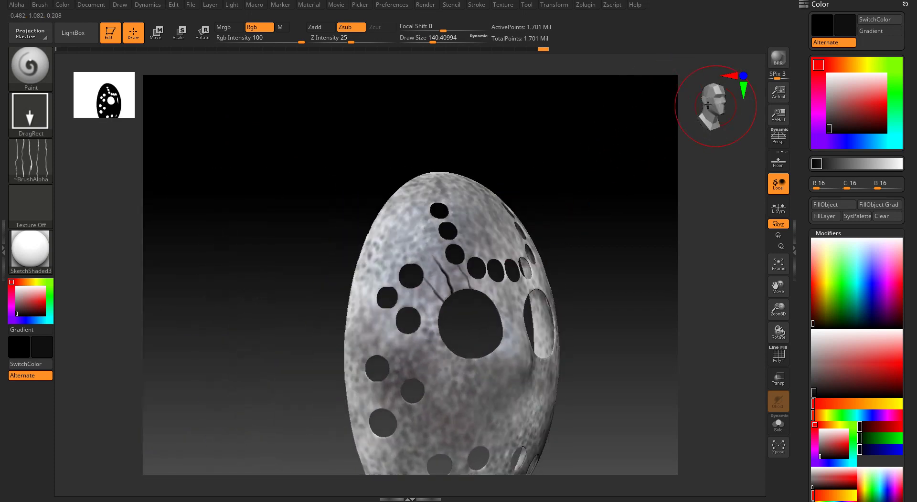
left_click(708, 104)
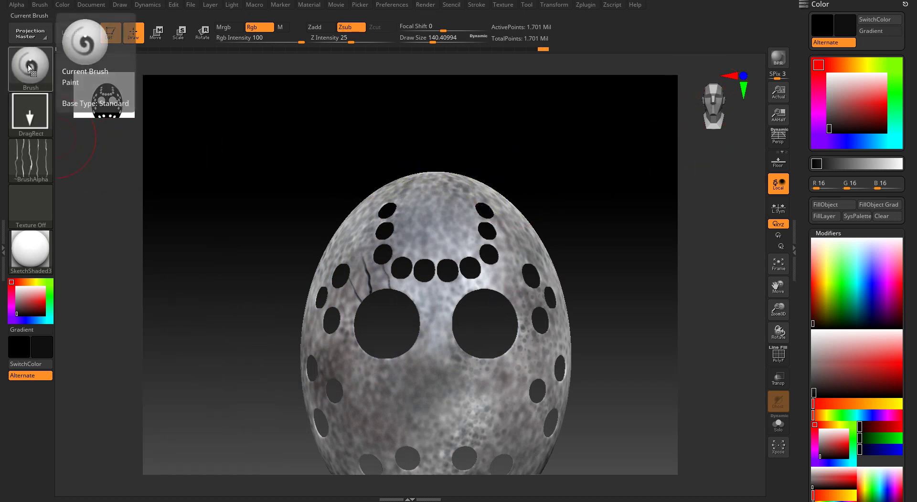
Replace the small cracks above the eye hole with larger engraved dark ones running up past the forehead holes
right_click_drag(344, 272, 414, 343, "ctrl")
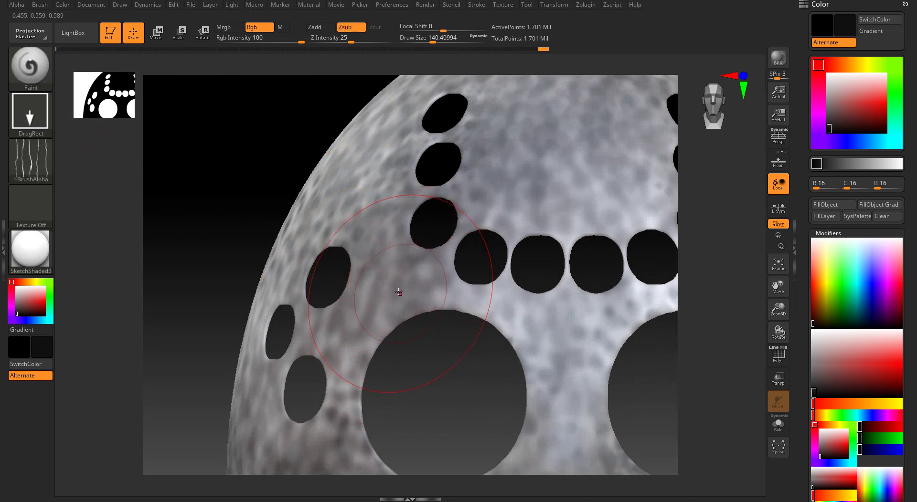
mouse_move(401, 290)
left_mouse_down()
mouse_move(342, 96)
mouse_move(270, 86)
mouse_move(270, 103)
mouse_move(299, 77)
mouse_move(314, 80)
left_mouse_up()
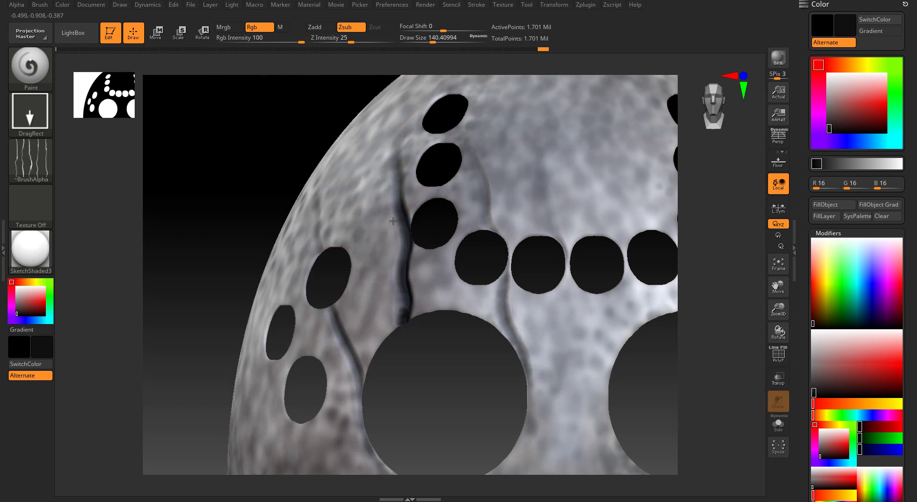
right_click_drag(385, 163, 396, 234, "ctrl")
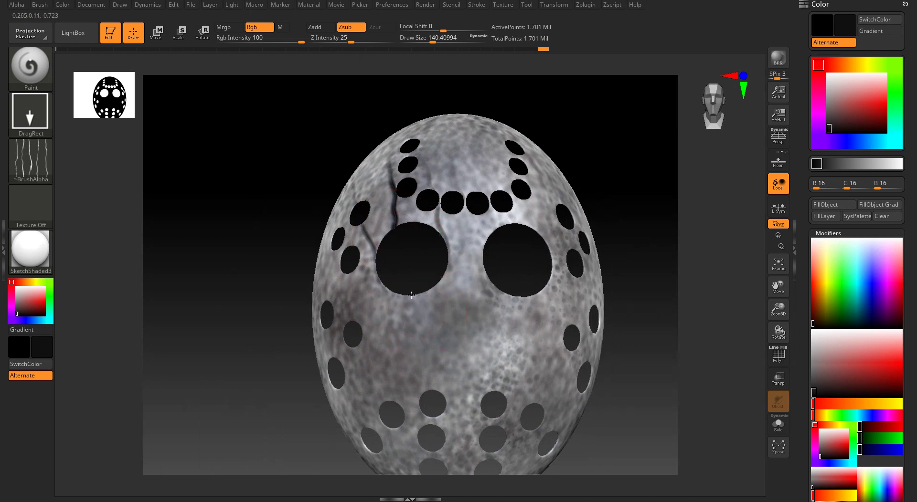
Set Focal Shift to 20 and stamp engraved dark cracks running down from the cracked eye hole, undoing the trial stamps
left_click_drag(411, 295, 396, 229)
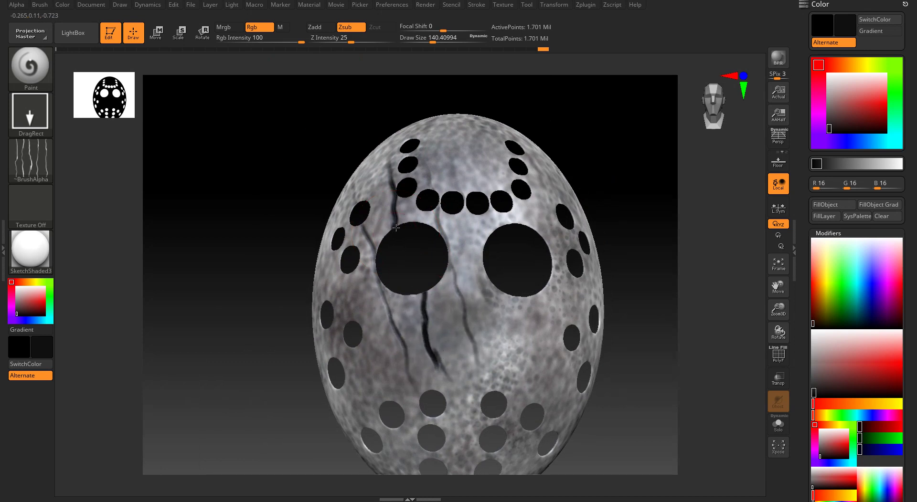
right_click_drag(382, 266, 406, 268)
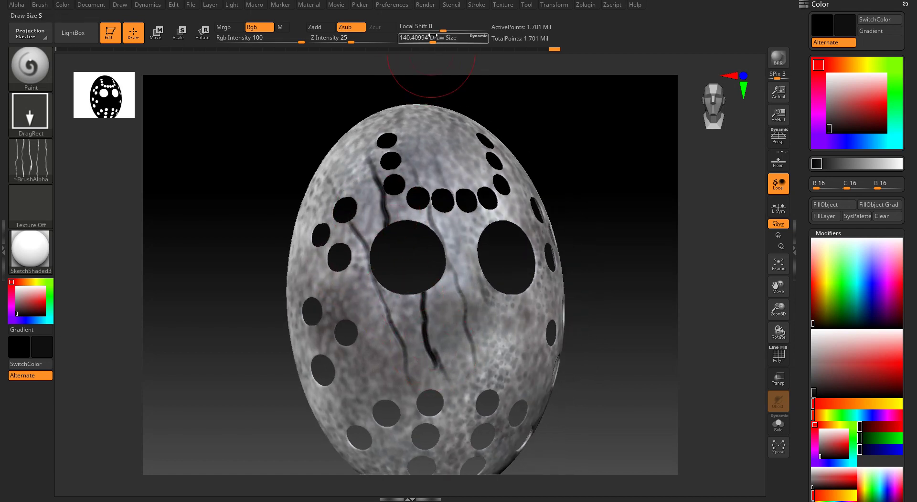
left_click_drag(439, 28, 452, 29)
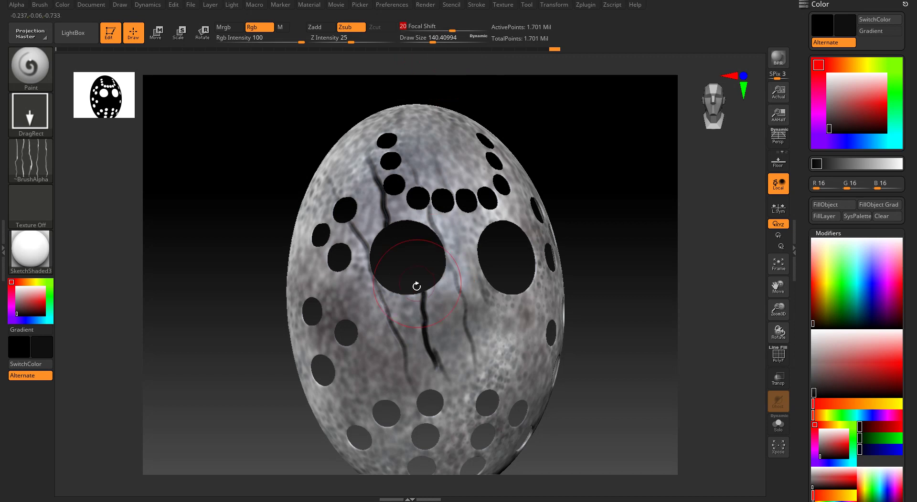
left_click_drag(365, 251, 400, 257)
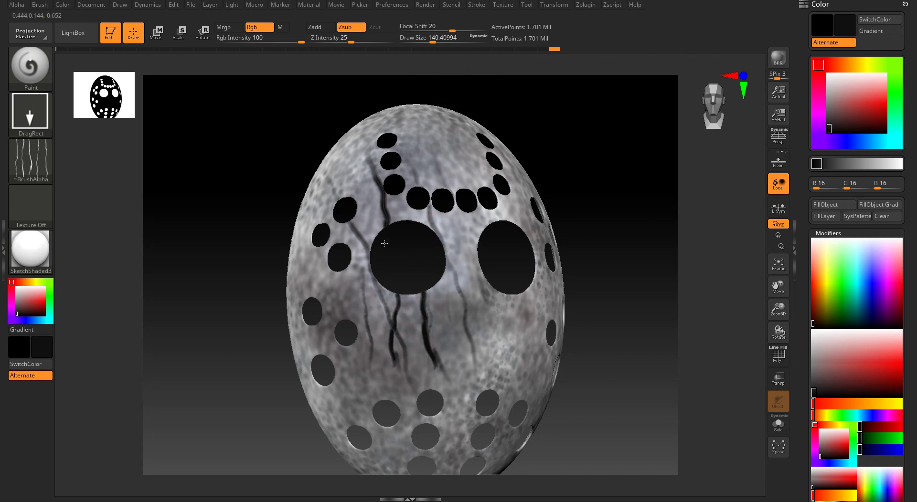
key("ctrl+z")
right_click_drag(365, 292, 385, 299)
key("ctrl+z")
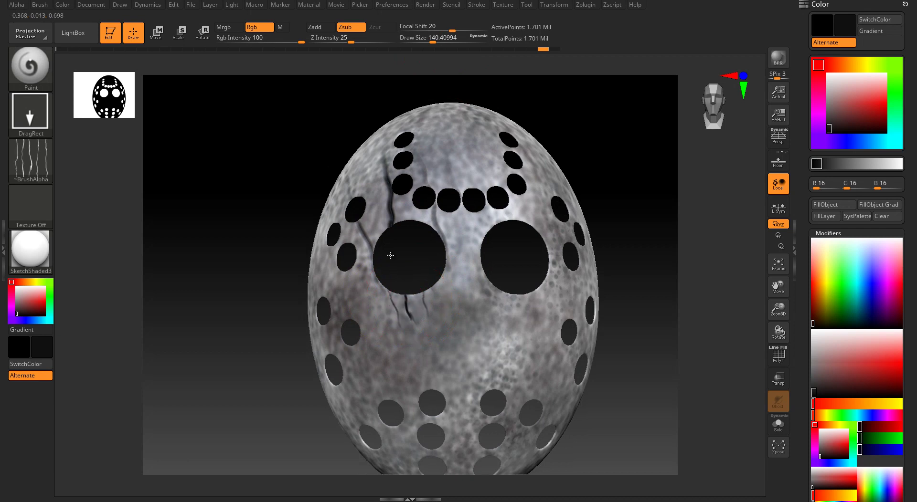
left_click_drag(390, 256, 387, 193)
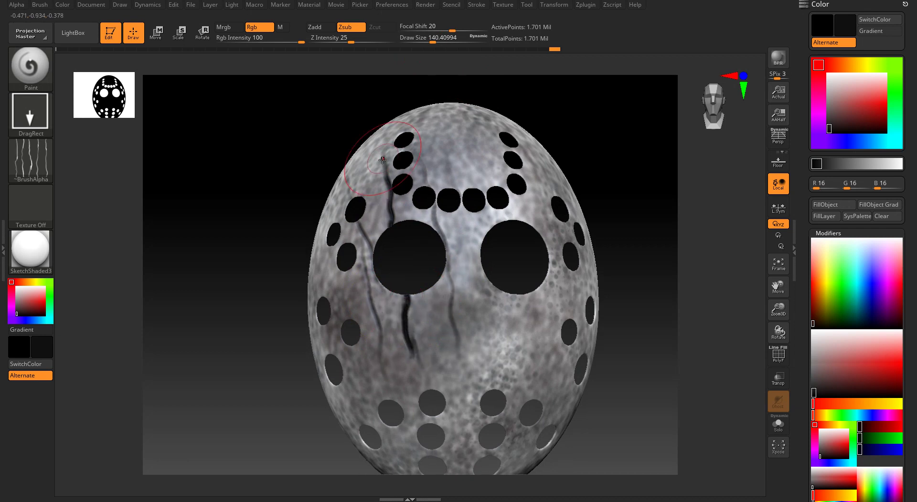
mouse_move(360, 281)
right_mouse_down()
mouse_move(369, 324)
mouse_move(474, 314)
mouse_move(366, 287)
right_mouse_up()
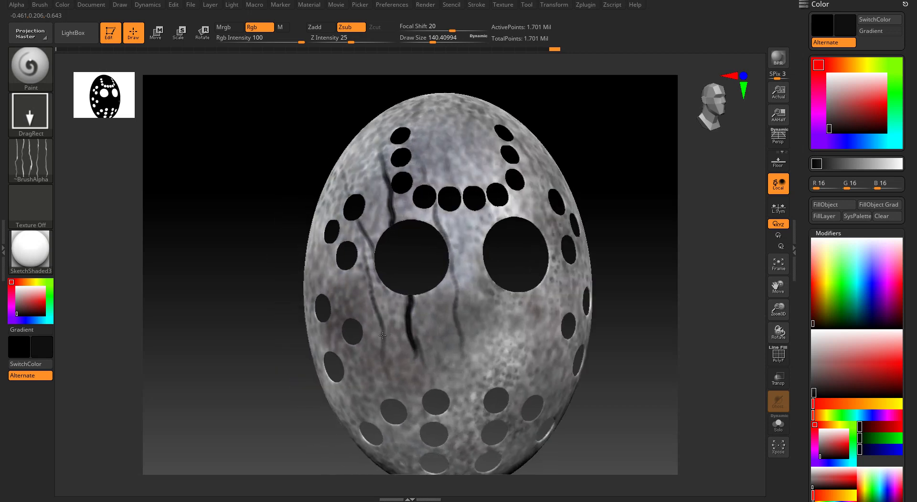
Try stamping dark cracks across the cheek holes on the mask's other side and undo them
right_click_drag(549, 214, 424, 289)
mouse_move(420, 319)
left_mouse_down()
mouse_move(424, 245)
mouse_move(455, 231)
left_mouse_up()
key("ctrl+z")
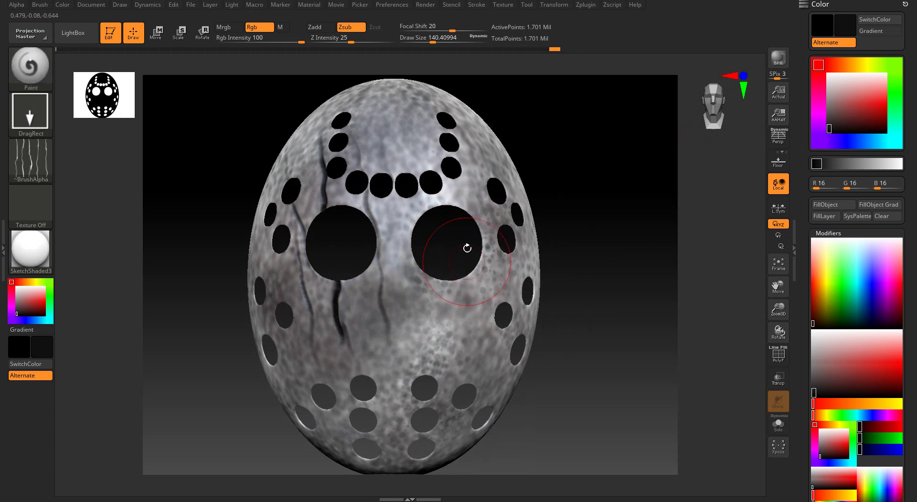
right_click_drag(475, 352, 415, 351)
mouse_move(518, 346)
left_mouse_down()
mouse_move(491, 461)
mouse_move(498, 407)
mouse_move(469, 430)
left_mouse_up()
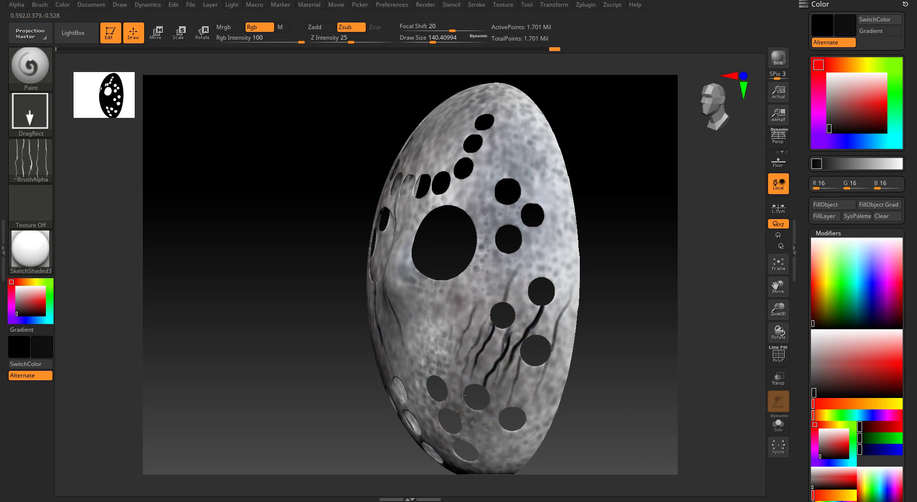
key("ctrl+z")
key("ctrl+z")
key("ctrl+z")
key("ctrl+z")
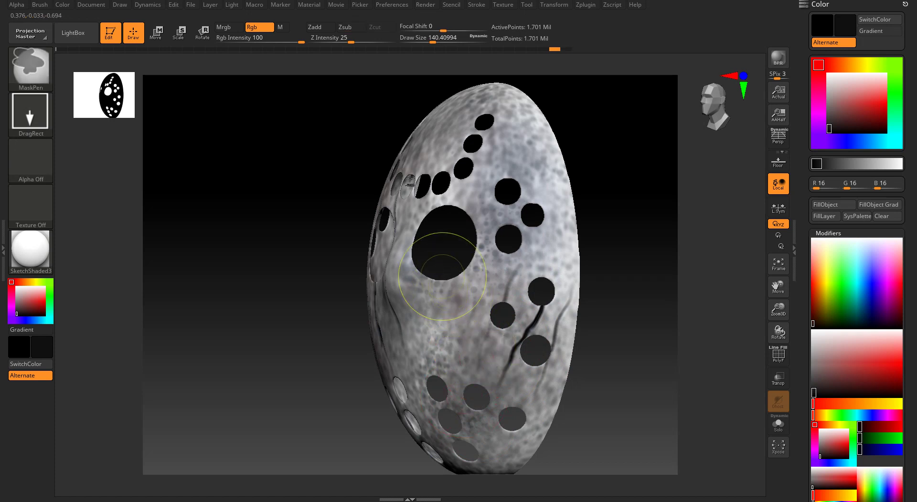
Set Rgb Intensity to 57 and stamp fainter engraved cracks between the cheek holes, undoing the topmost ones
left_click_drag(289, 39, 281, 39)
left_click_drag(514, 360, 518, 237)
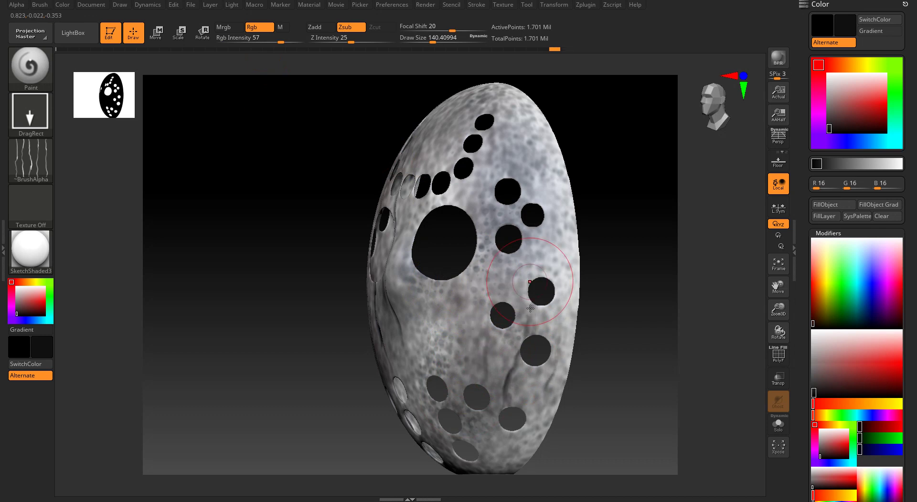
left_click_drag(527, 248, 529, 255)
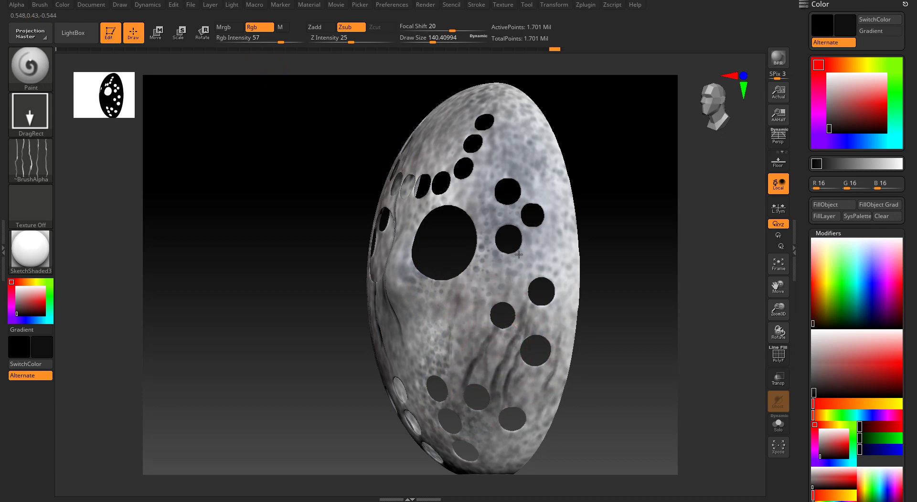
left_click_drag(527, 255, 533, 244)
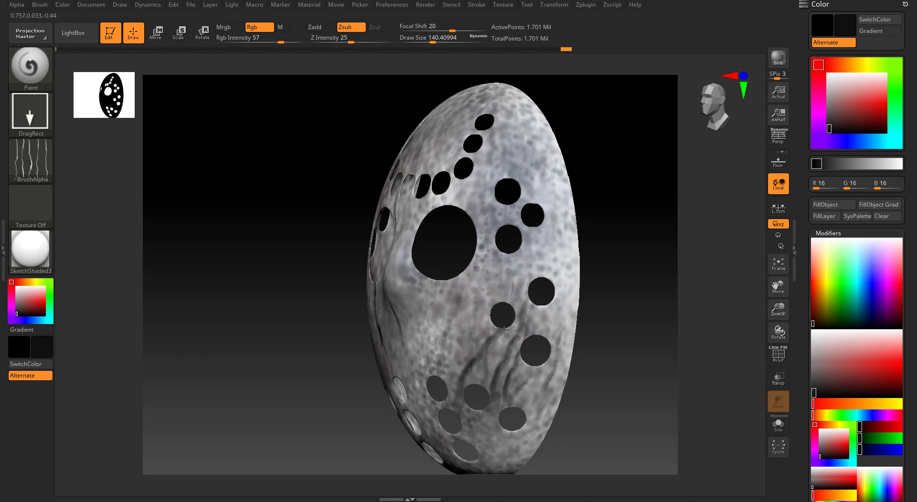
left_click_drag(501, 349, 512, 365)
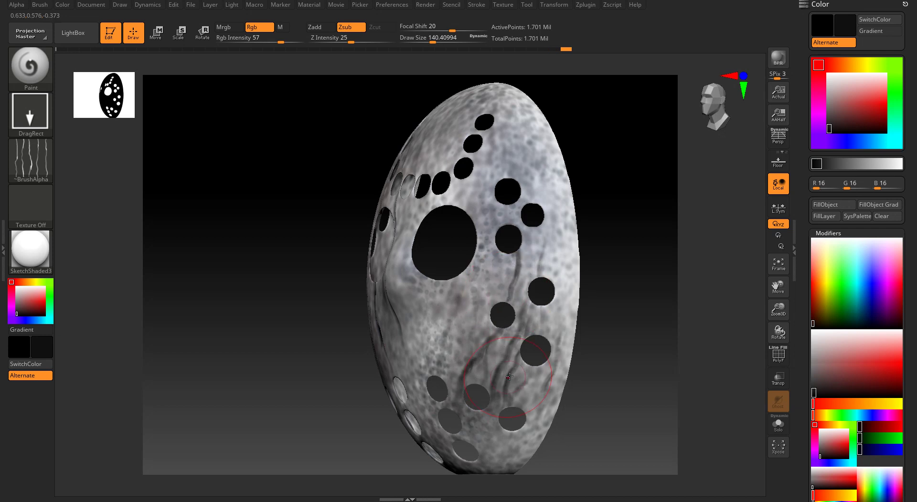
left_click_drag(586, 229, 616, 143)
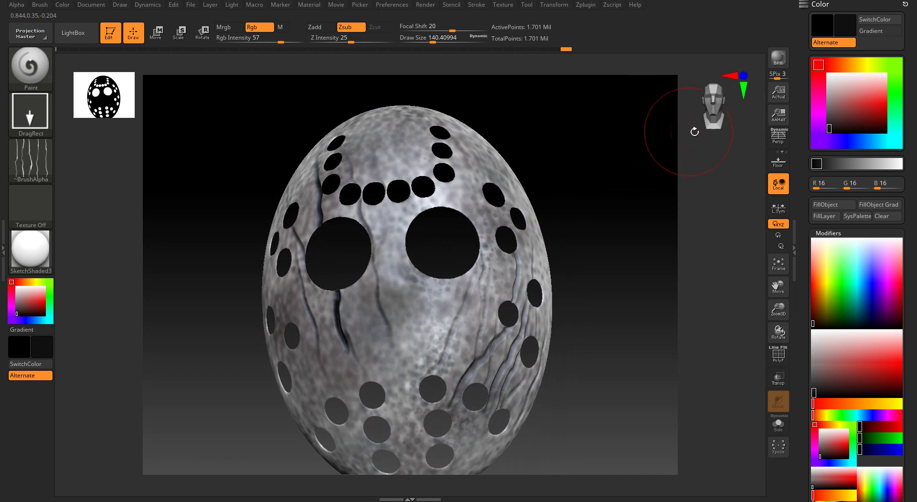
left_click(722, 117)
left_click_drag(562, 309, 504, 244, "alt")
key("ctrl")
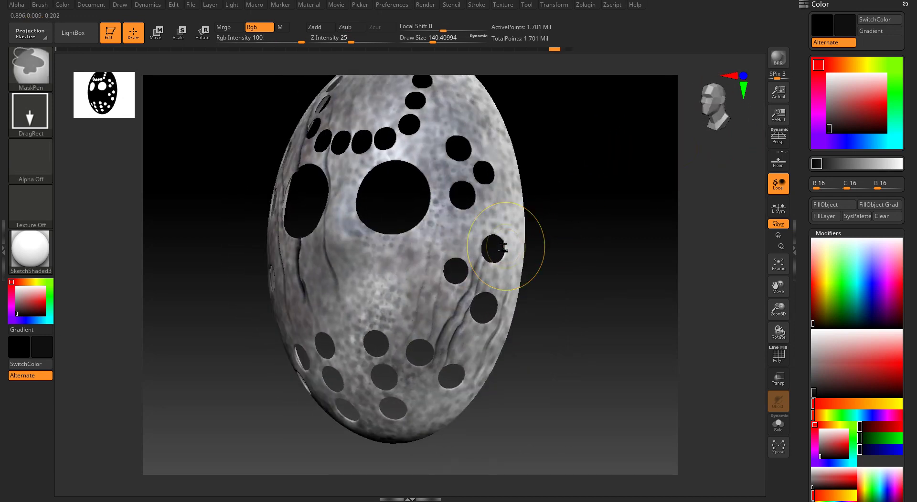
left_click_drag(522, 246, 525, 251)
Review the mask's cracks from the opposite side and return to the straight front view
left_click(714, 113)
left_click_drag(515, 177, 445, 199, "alt")
left_click(712, 104)
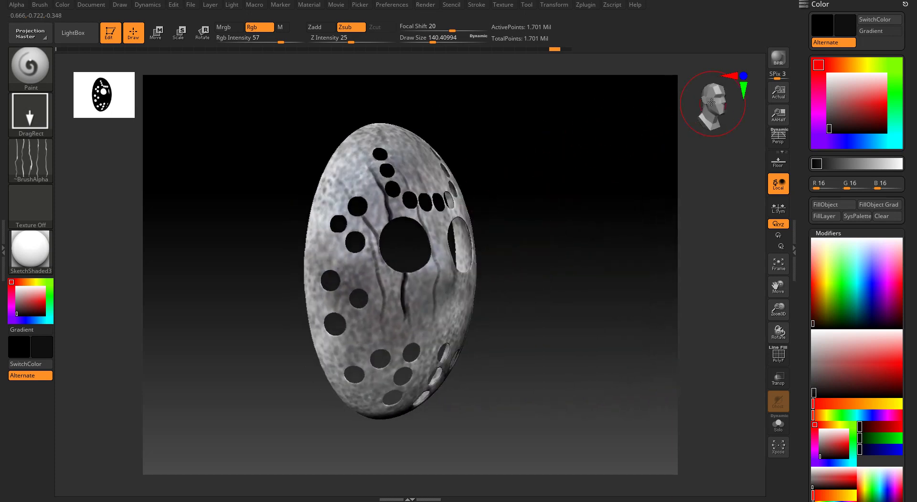
left_click(703, 103)
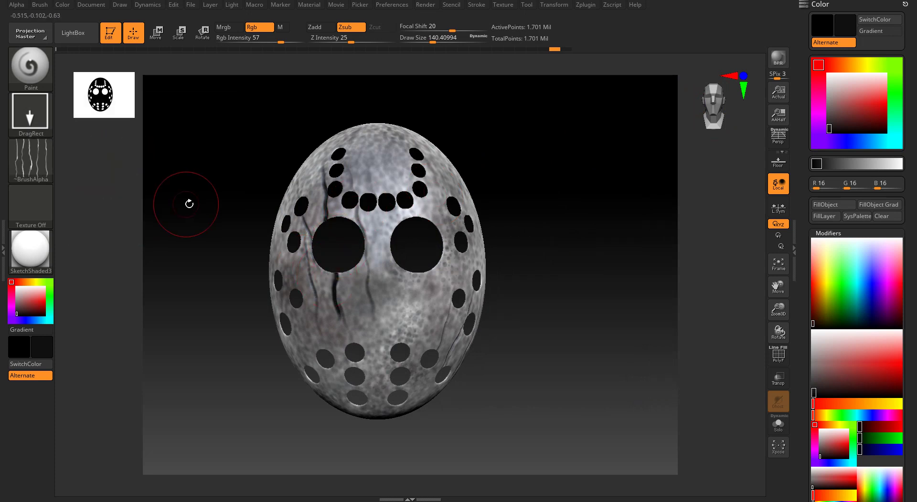
mouse_move(353, 190)
right_mouse_down("ctrl")
mouse_move(361, 224)
mouse_move(364, 191)
right_mouse_up("ctrl")
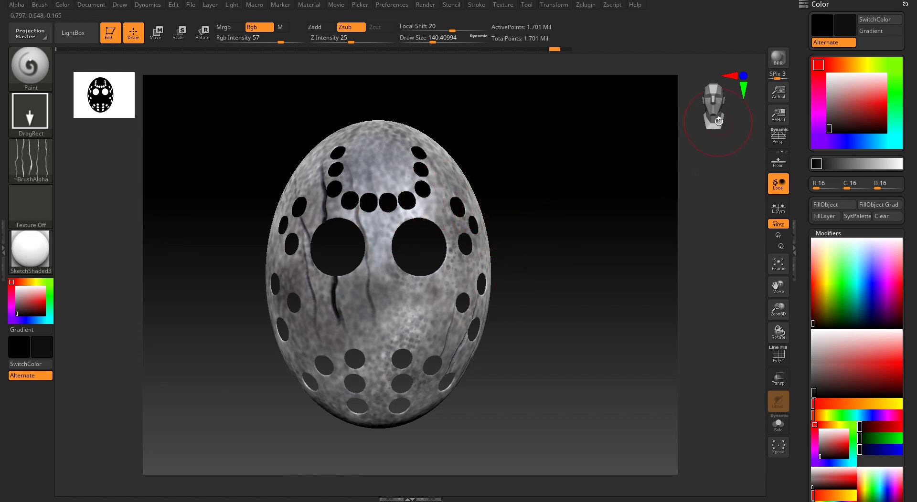
mouse_move(714, 121)
left_mouse_down()
mouse_move(732, 117)
mouse_move(714, 117)
left_mouse_up()
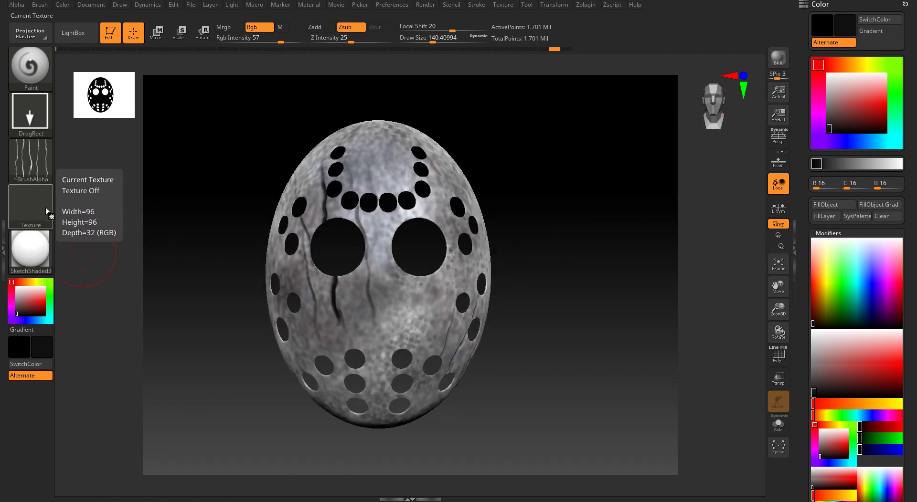
Switch the brush alpha to Alpha 22 and stamp branching engraved cracks between the eye holes, undoing the first trial
left_click(30, 153)
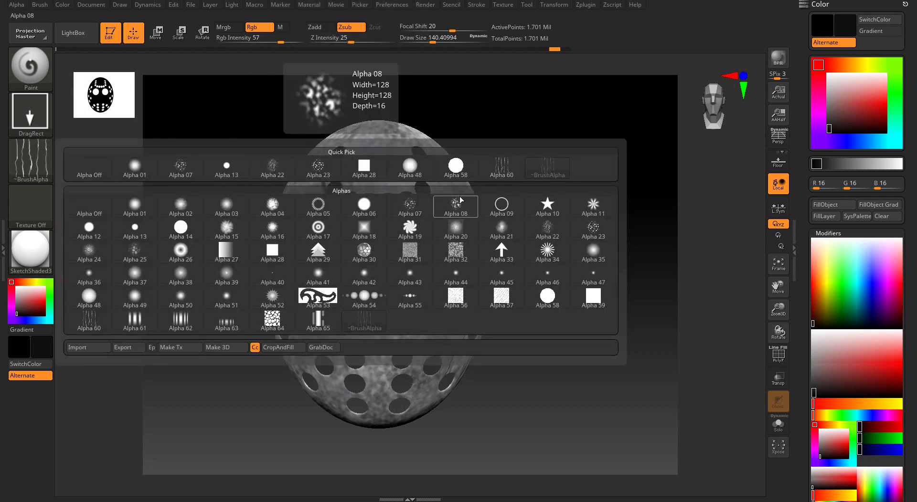
left_click(547, 228)
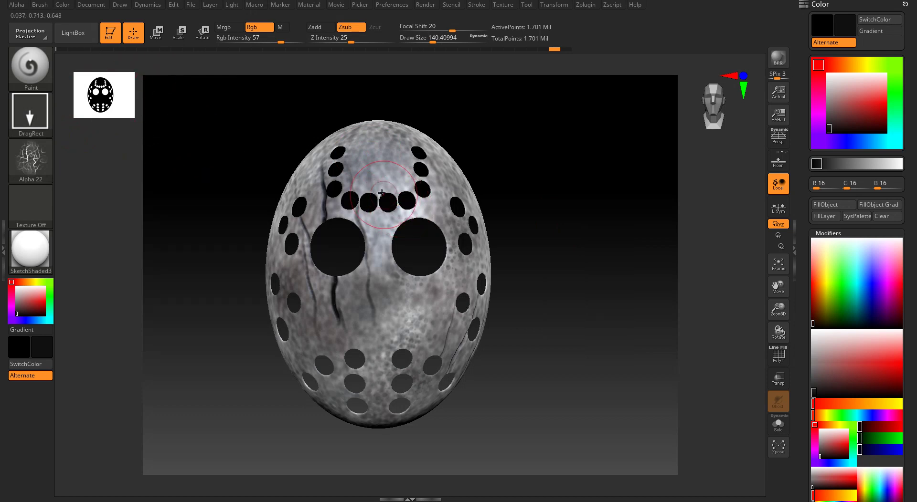
mouse_move(385, 181)
left_mouse_down()
mouse_move(397, 98)
mouse_move(401, 106)
left_mouse_up()
key("ctrl+z")
left_click_drag(408, 187, 424, 282)
Inspect the branching cracks from the mask's inner side and close up along the eye hole's outer edge
scroll(391, 271, "up", 6)
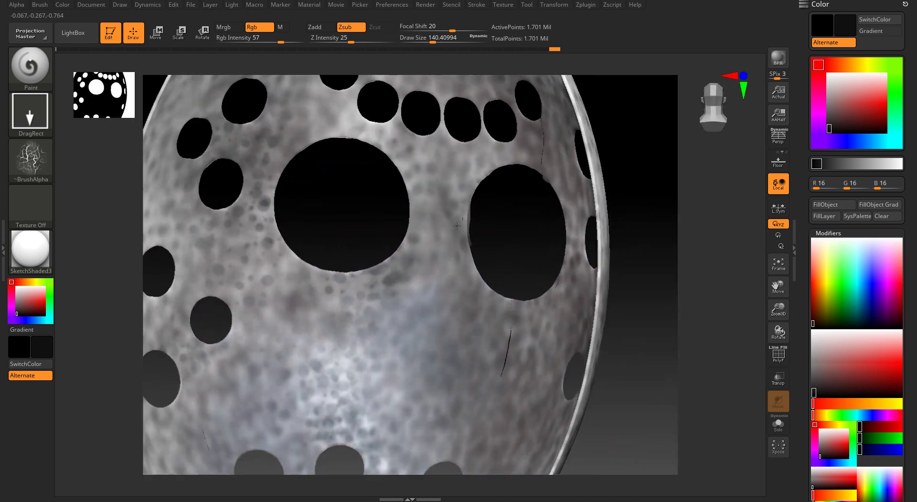
scroll(439, 220, "up", 3)
left_click_drag(498, 212, 485, 216)
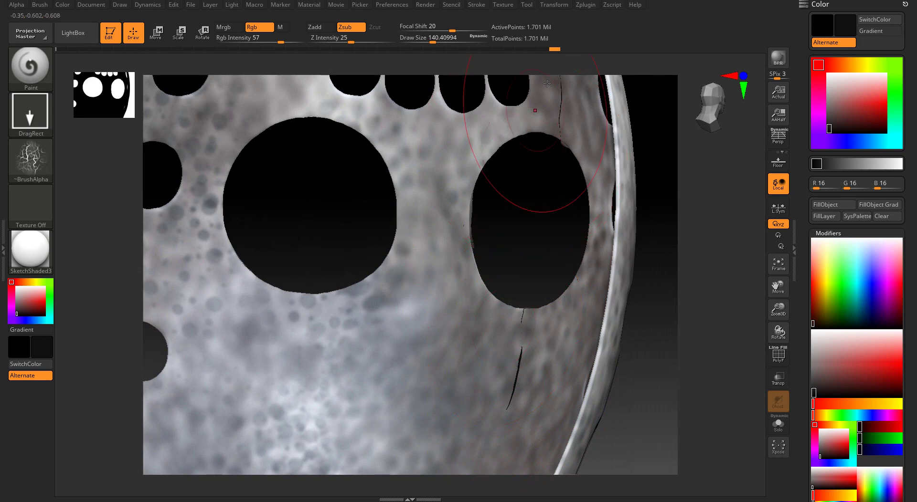
left_click_drag(536, 143, 434, 158)
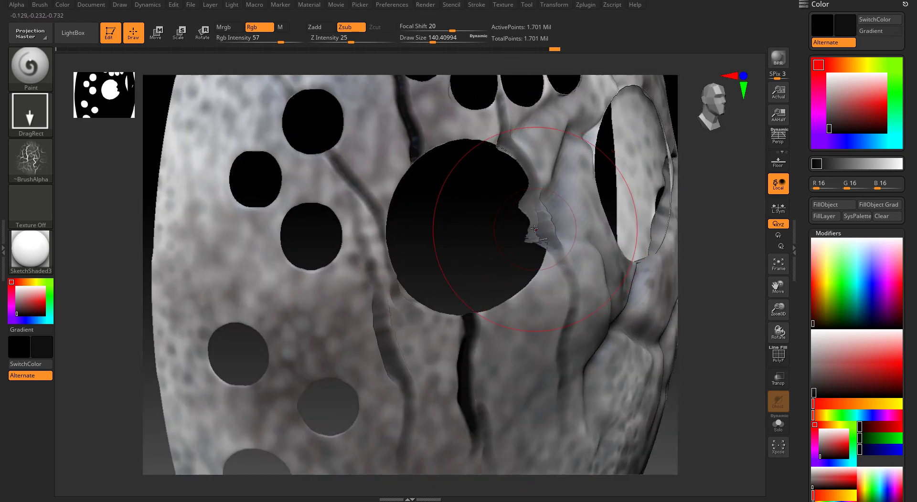
left_click_drag(547, 223, 528, 235)
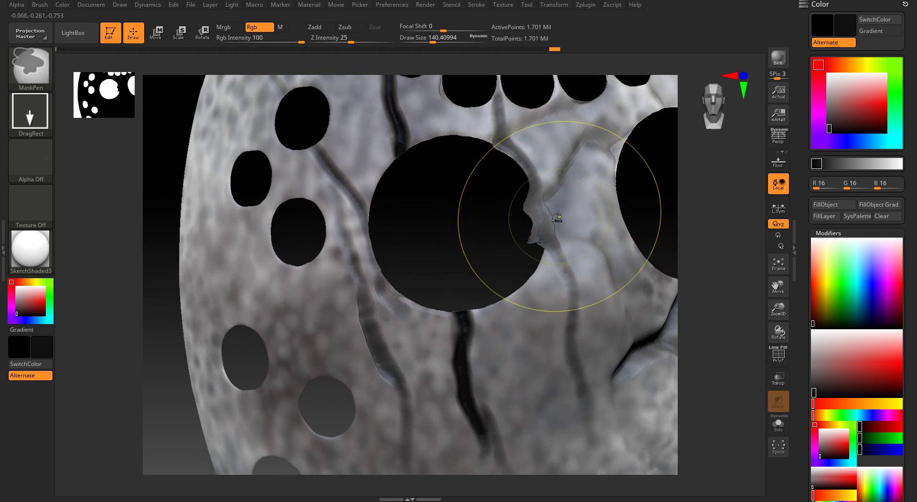
Reduce Draw Size to 28.75 and stamp fine branching cracks on the mask's brow above the right eye hole
right_click_drag(567, 215, 517, 186, "ctrl")
left_click(707, 120)
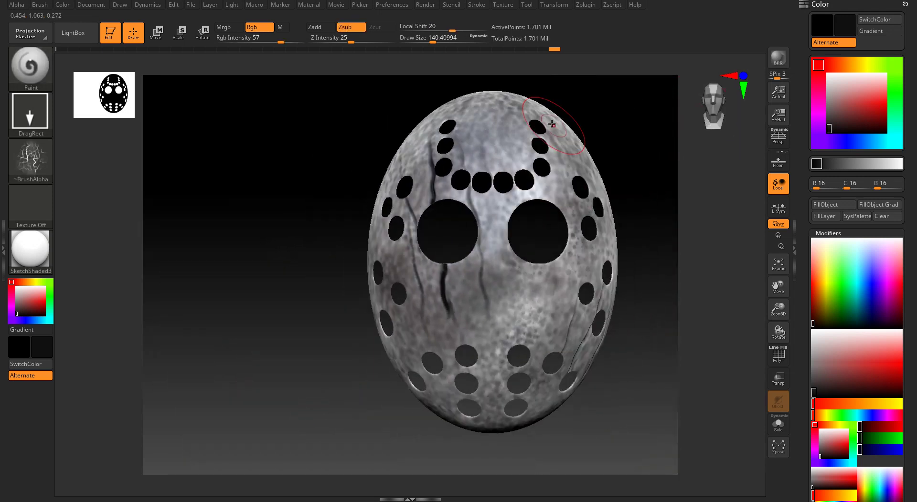
key("s")
mouse_move(573, 188)
right_mouse_down("alt")
mouse_move(478, 201)
mouse_move(470, 218)
mouse_move(337, 275)
right_mouse_up("alt")
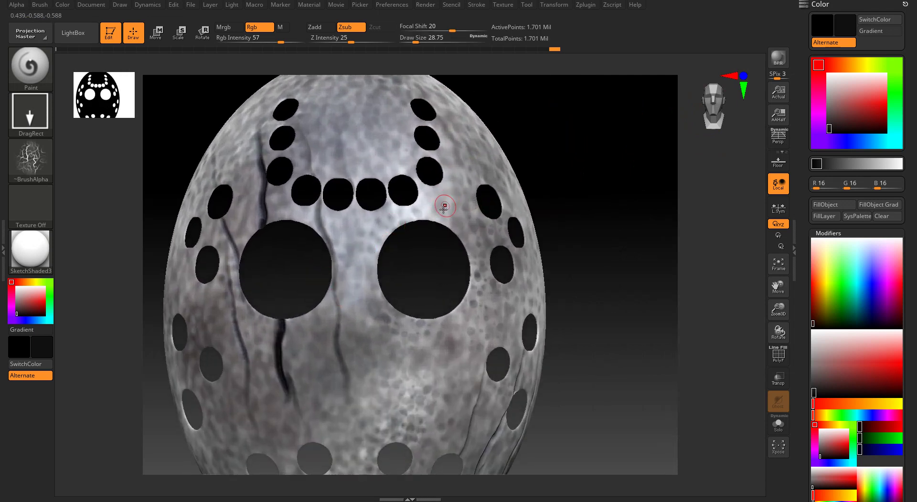
mouse_move(447, 195)
left_mouse_down()
mouse_move(471, 131)
mouse_move(497, 165)
left_mouse_up()
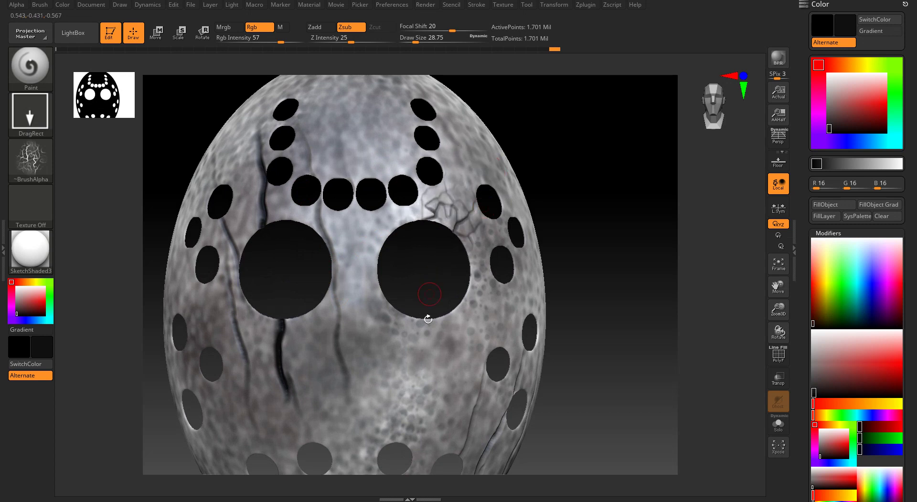
Stamp more fine branching cracks beneath the right eye hole and along its outer edge
mouse_move(402, 315)
left_mouse_down()
mouse_move(409, 268)
mouse_move(456, 325)
left_mouse_up()
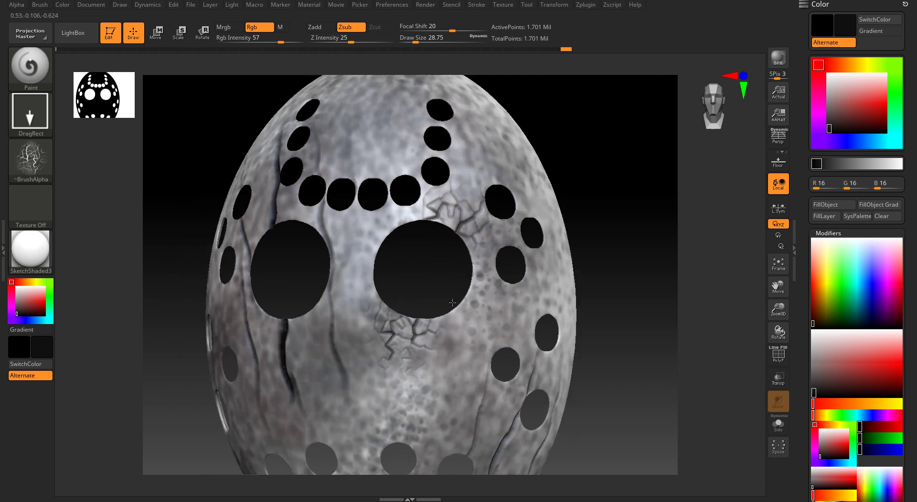
mouse_move(452, 283)
left_mouse_down()
mouse_move(452, 266)
mouse_move(444, 269)
left_mouse_up()
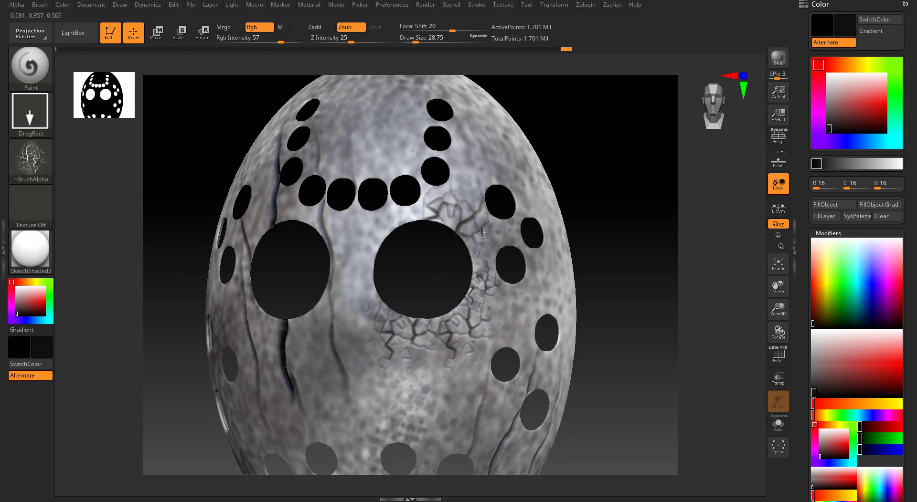
right_click_drag(493, 242, 565, 179)
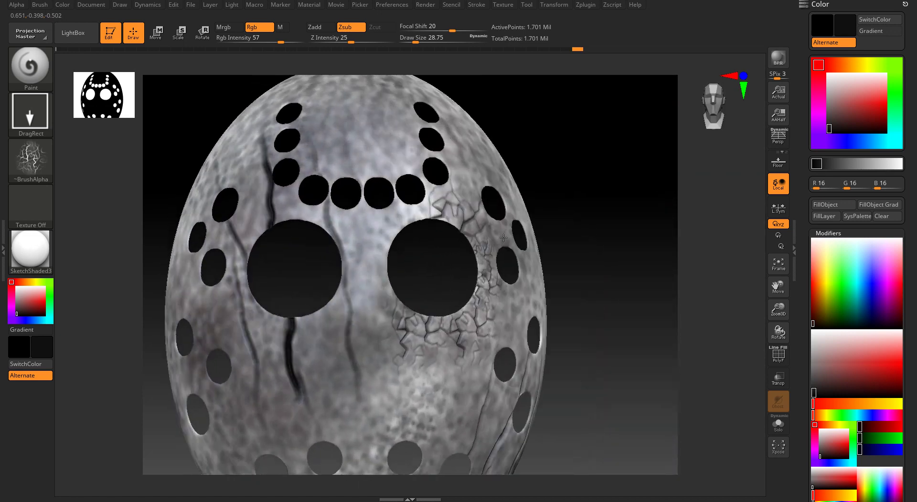
left_click(718, 107)
mouse_move(424, 275)
right_mouse_down("ctrl")
mouse_move(396, 220)
mouse_move(398, 305)
mouse_move(443, 240)
right_mouse_up("ctrl")
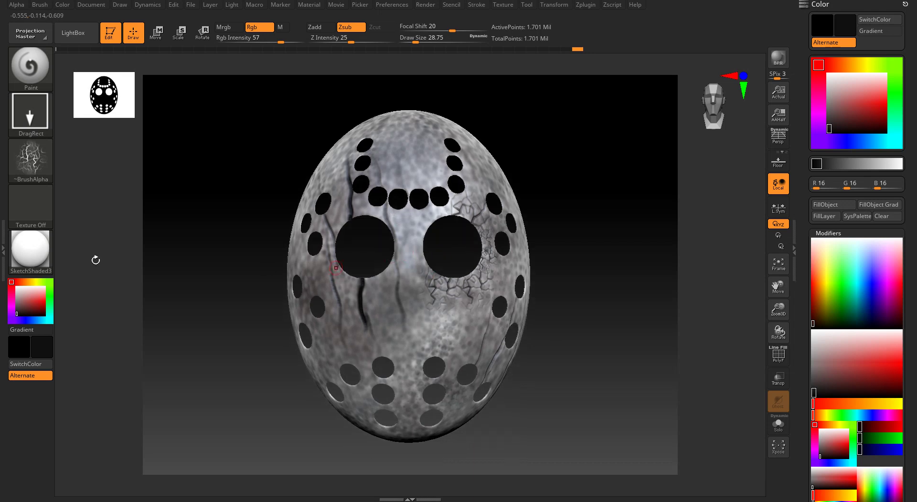
Switch the Paint brush to the Color Spray stroke with Alpha 07
left_click(29, 125)
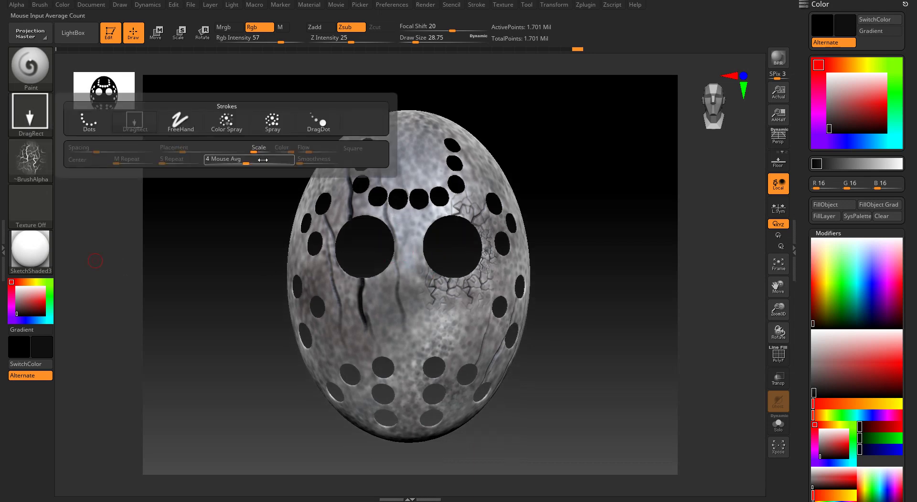
left_click(224, 123)
left_click(31, 160)
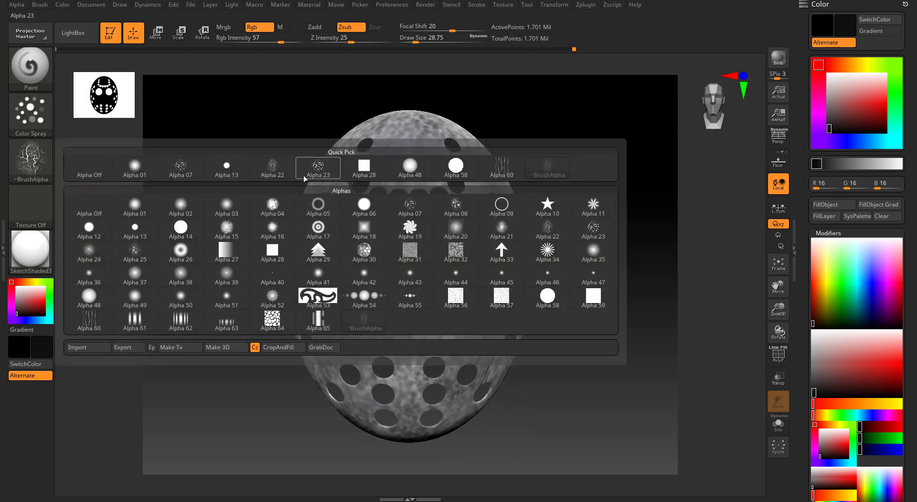
left_click(181, 168)
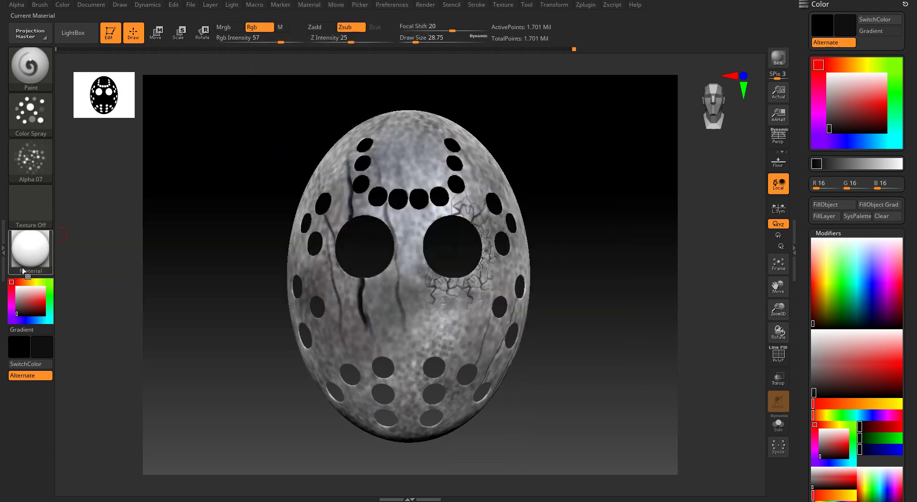
Set the paint color to a dark blood red of R 153, G 0, B 0
left_click(45, 305)
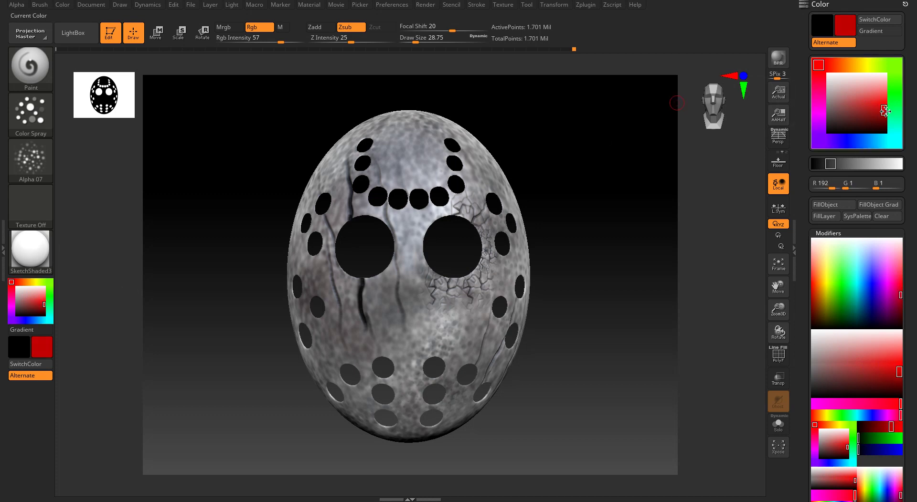
left_click_drag(884, 111, 876, 116)
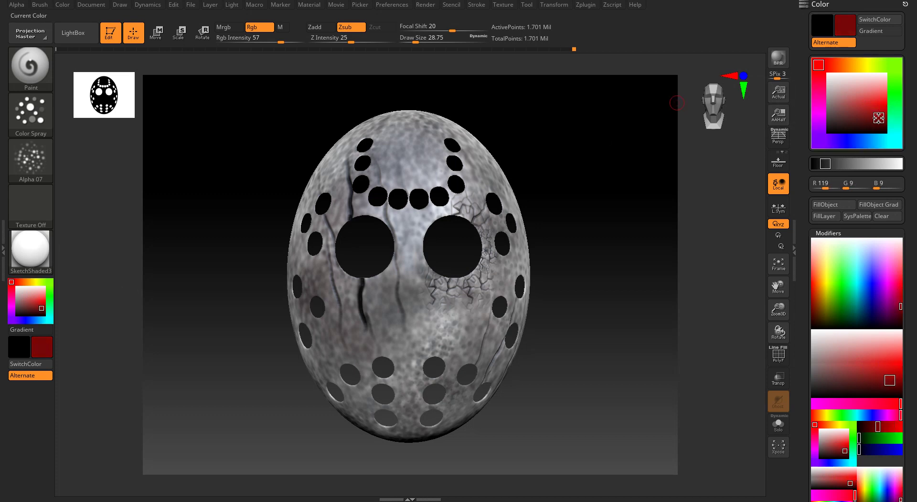
mouse_move(875, 118)
left_mouse_down()
mouse_move(867, 119)
mouse_move(886, 112)
left_mouse_up()
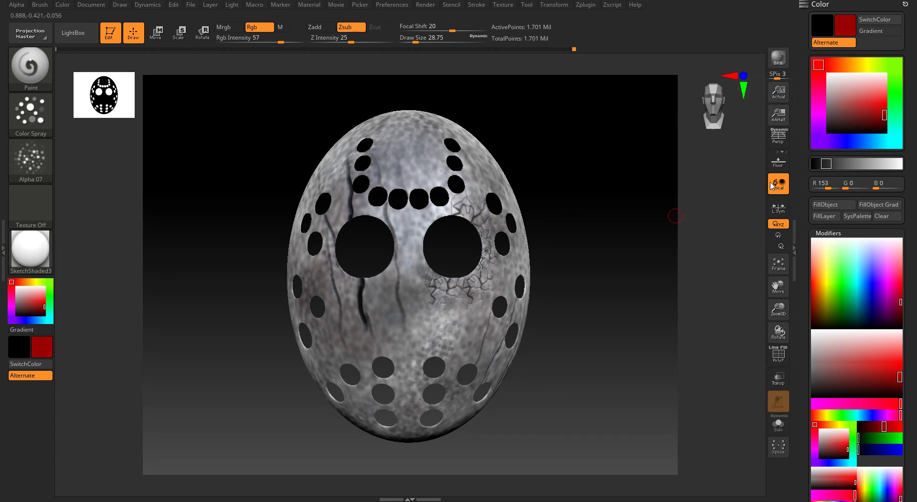
Set Draw Size to about 80 and Rgb Intensity to 100, and spray red speckles on the forehead between the hole rows
key("s")
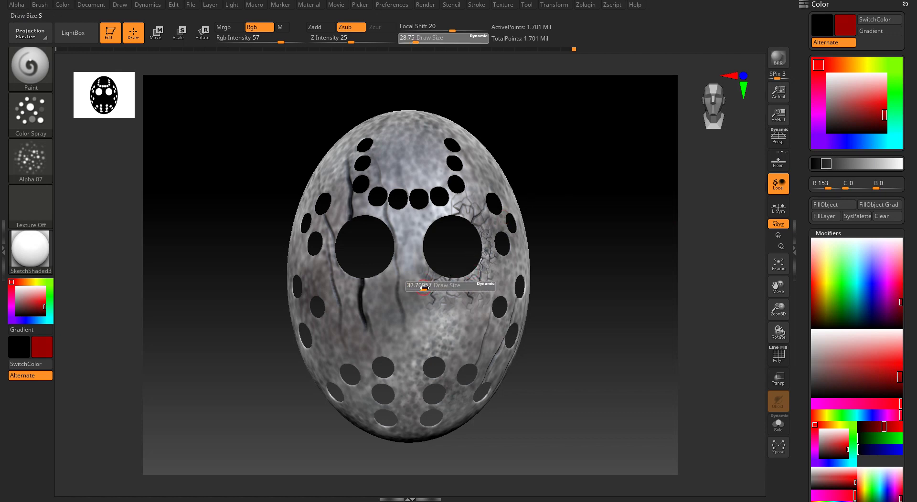
left_click_drag(430, 289, 436, 289)
left_click_drag(281, 42, 286, 43)
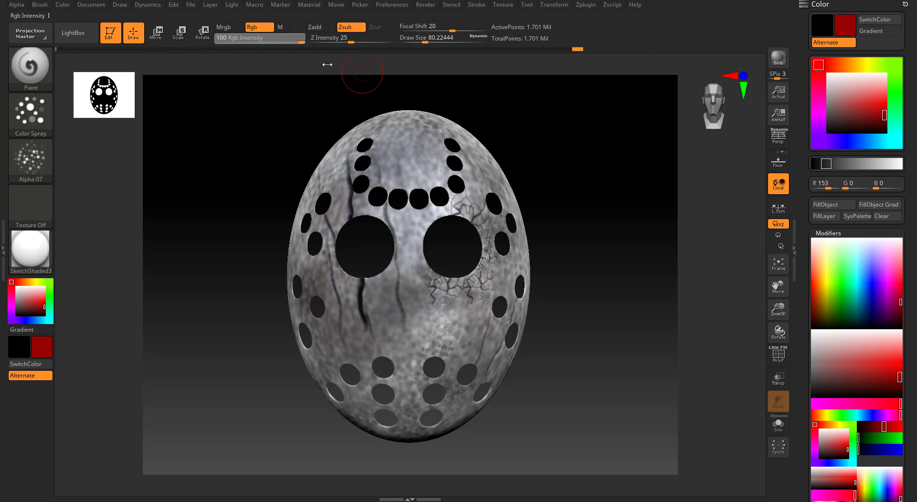
left_click_drag(392, 140, 416, 167)
right_click_drag(432, 168, 441, 184)
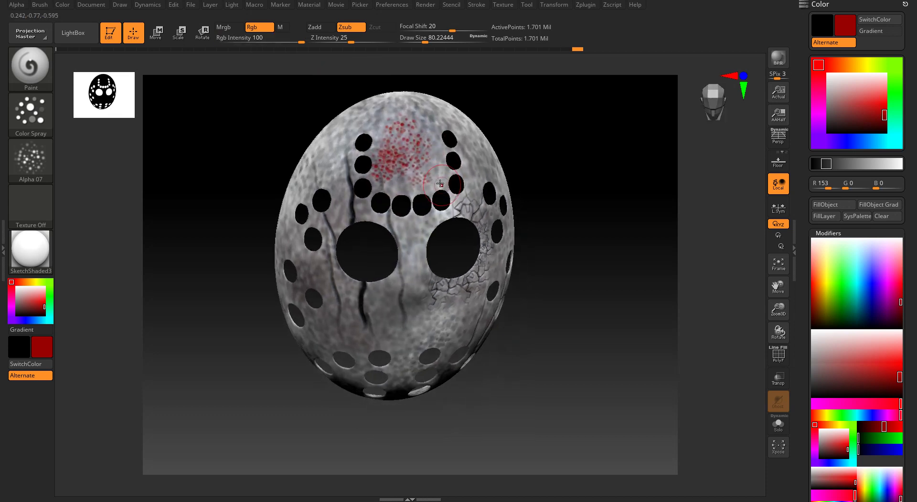
mouse_move(392, 163)
right_mouse_down("ctrl")
mouse_move(466, 278)
mouse_move(387, 189)
mouse_move(428, 250)
mouse_move(374, 145)
right_mouse_up("ctrl")
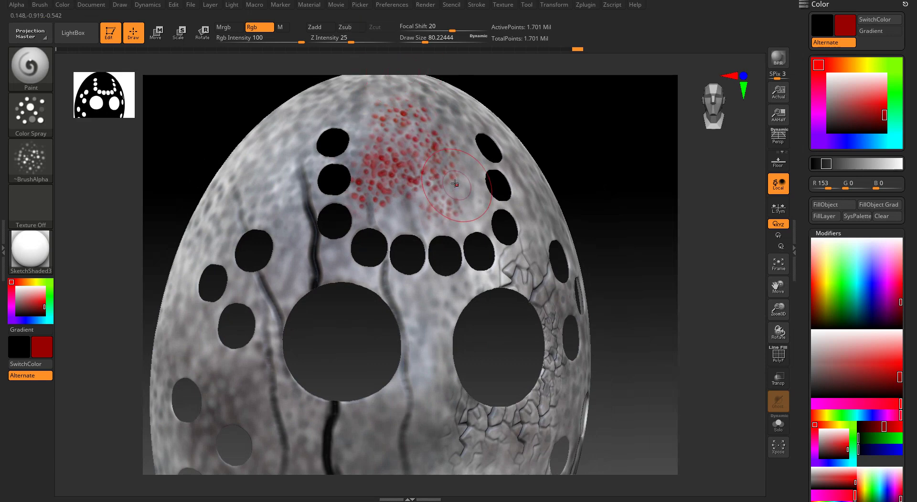
mouse_move(455, 184)
right_mouse_down()
mouse_move(508, 181)
mouse_move(438, 179)
mouse_move(446, 178)
mouse_move(430, 215)
mouse_move(440, 231)
right_mouse_up()
left_click(712, 113)
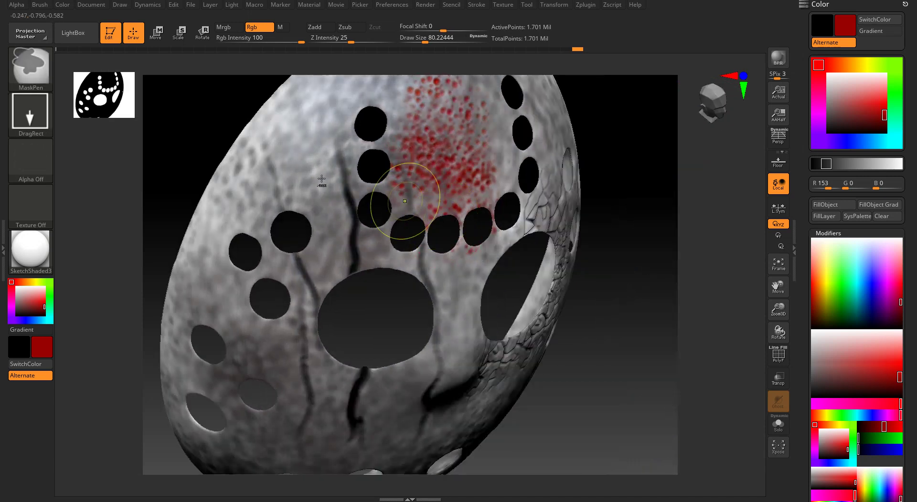
left_click_drag(303, 154, 319, 192)
right_click_drag(374, 176, 361, 102)
key("ctrl+z")
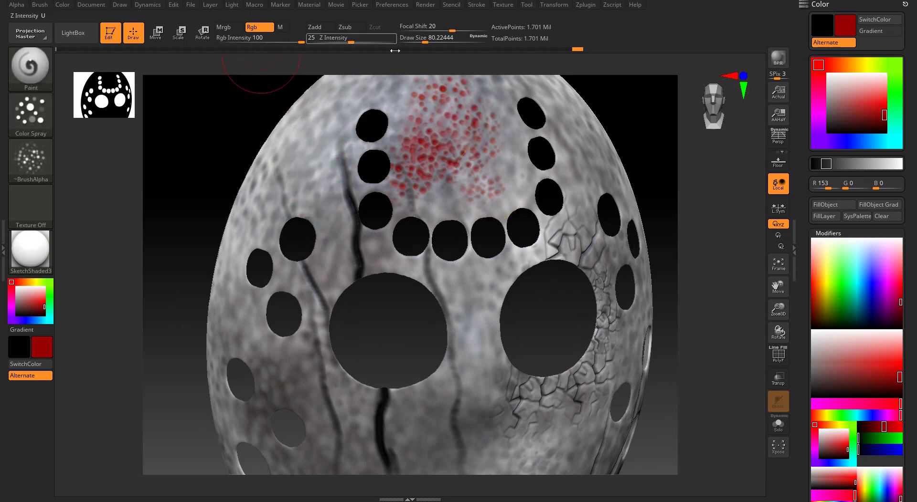
Spray red speckles with Zsub on the mask's left temple and around the left cheek holes
right_click_drag(674, 95, 501, 64)
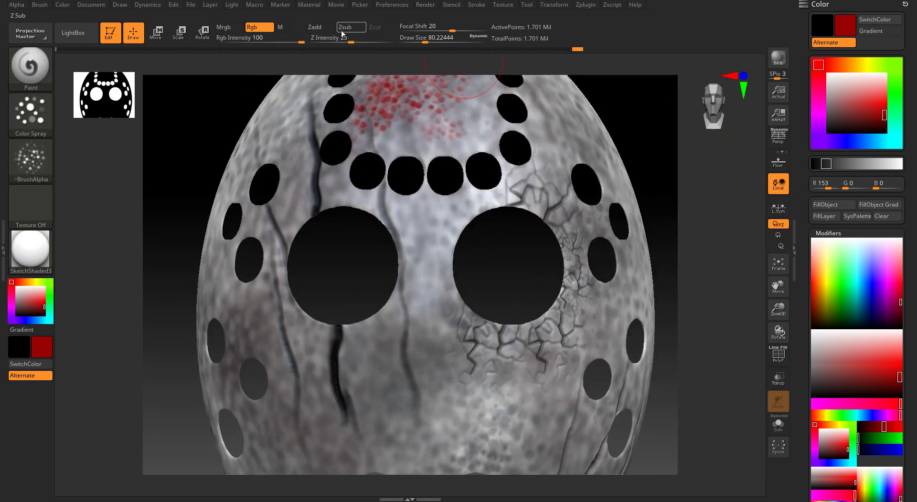
mouse_move(384, 160)
right_mouse_down("alt")
mouse_move(394, 196)
mouse_move(404, 144)
mouse_move(446, 144)
right_mouse_up("alt")
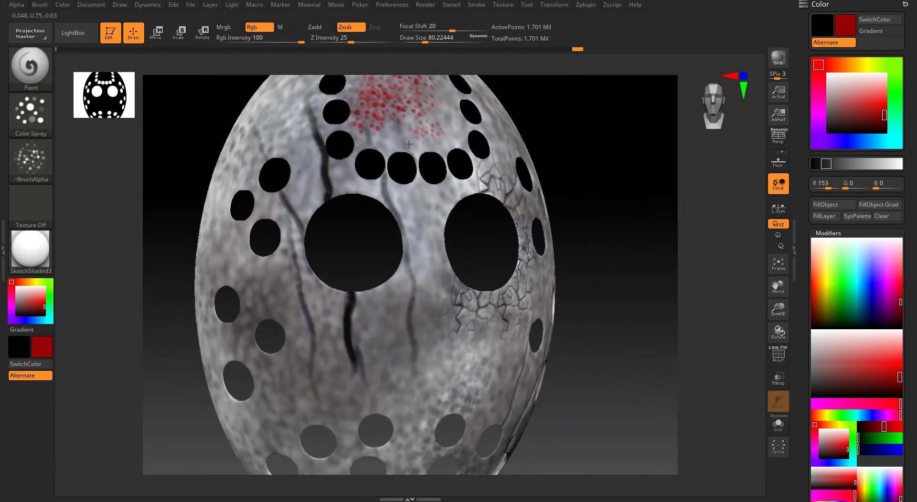
mouse_move(268, 107)
left_mouse_down()
mouse_move(253, 127)
mouse_move(296, 147)
left_mouse_up()
right_click_drag(328, 219, 318, 270)
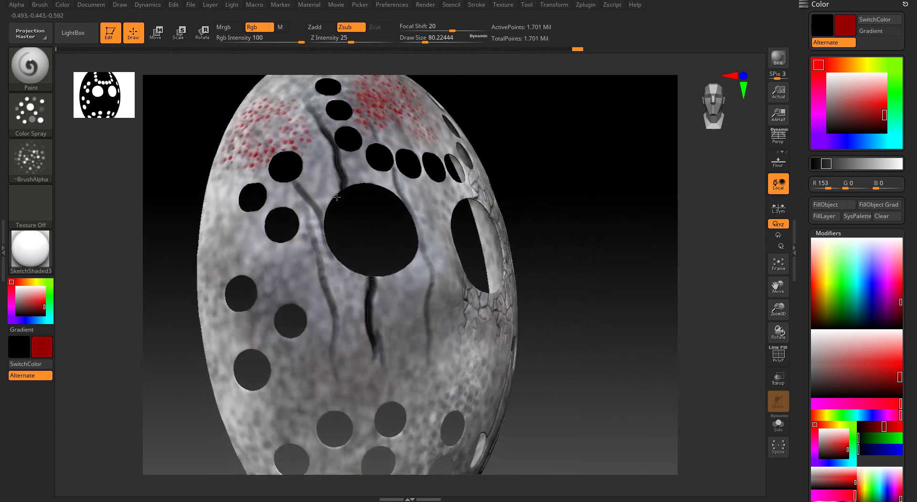
left_click_drag(286, 262, 316, 281)
mouse_move(334, 309)
right_mouse_down()
mouse_move(345, 308)
mouse_move(315, 316)
mouse_move(367, 310)
right_mouse_up()
left_click_drag(301, 299, 308, 329)
right_click_drag(324, 366, 284, 362)
Spray red speckles beneath the nose, on the right cheek, around the mouth and chin holes, and between the eye holes
right_click_drag(420, 329, 336, 289, "alt")
left_click_drag(372, 270, 417, 257)
right_click_drag(465, 301, 415, 310)
left_click_drag(454, 294, 492, 333)
right_click_drag(492, 333, 451, 349)
left_click_drag(452, 348, 427, 299)
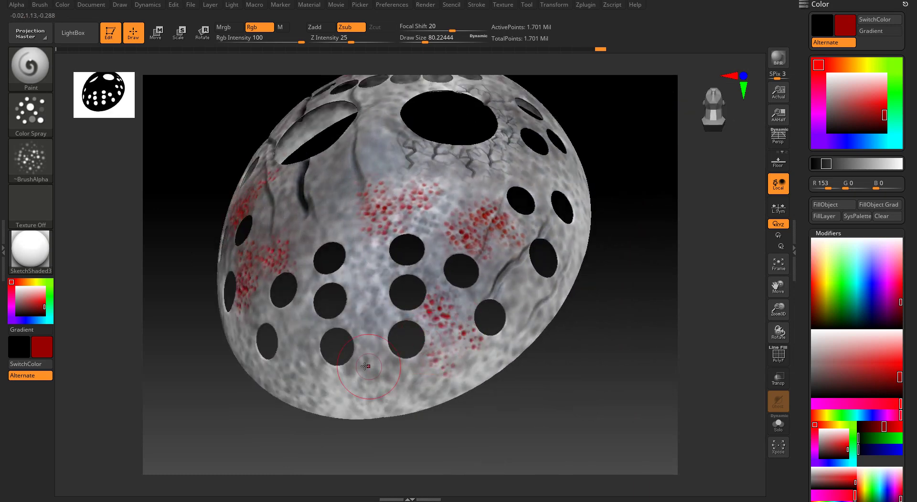
left_click_drag(369, 381, 369, 282)
mouse_move(348, 254)
right_mouse_down()
mouse_move(367, 268)
mouse_move(336, 313)
right_mouse_up()
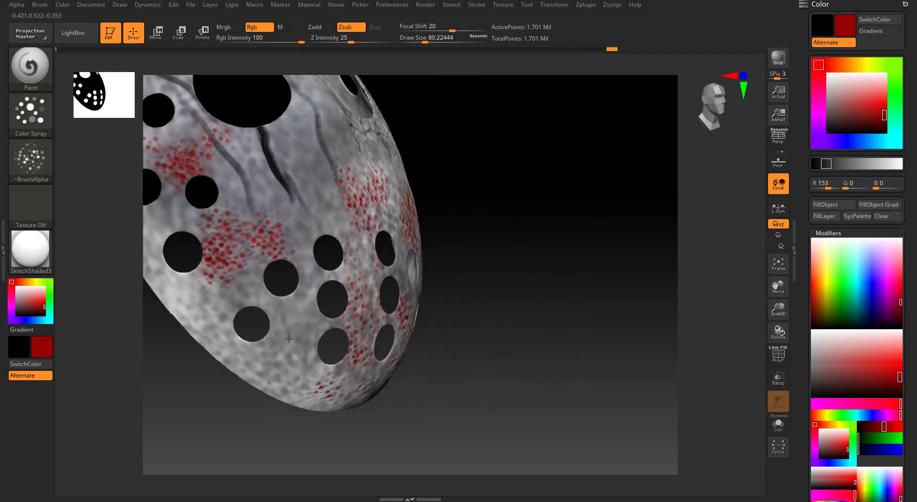
mouse_move(288, 334)
right_mouse_down()
mouse_move(285, 246)
mouse_move(330, 263)
mouse_move(361, 261)
mouse_move(375, 210)
right_mouse_up()
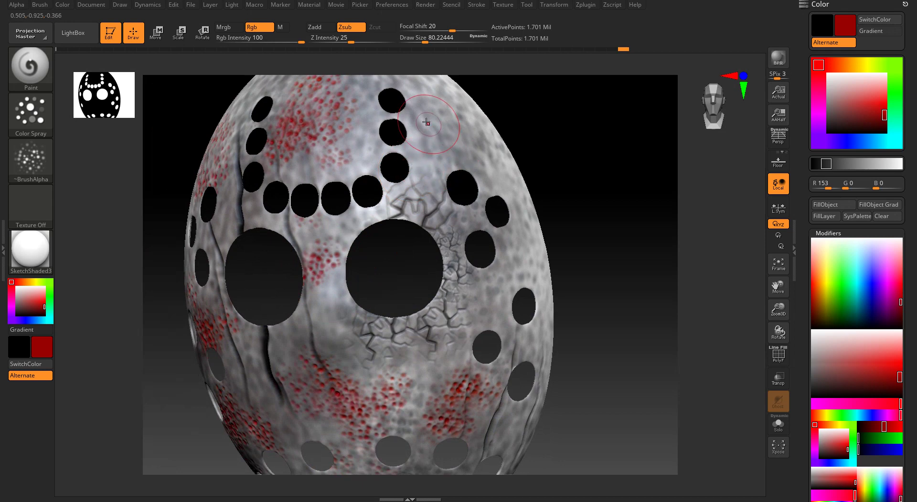
Spray red speckles on the mask's right temple, outside the forehead holes and above the outer brow holes
mouse_move(426, 123)
left_mouse_down()
mouse_move(454, 136)
mouse_move(481, 128)
left_mouse_up()
mouse_move(458, 157)
right_mouse_down()
mouse_move(409, 154)
mouse_move(395, 135)
mouse_move(552, 139)
right_mouse_up()
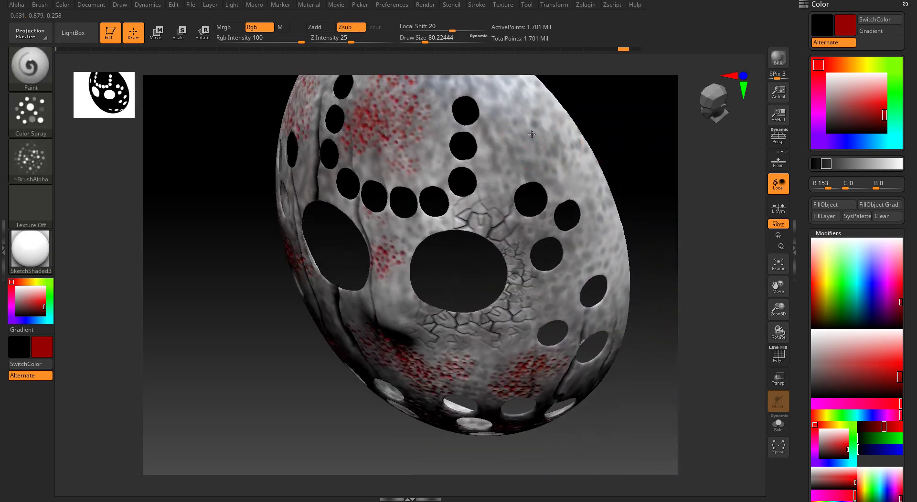
right_click_drag(554, 148, 576, 174)
left_click_drag(576, 176, 570, 162)
right_click_drag(573, 165, 625, 160)
left_click(713, 112)
Spray red speckles around the outer holes on the right side and on the cheek beneath the cracked eye hole
right_click_drag(507, 225, 460, 198, "alt")
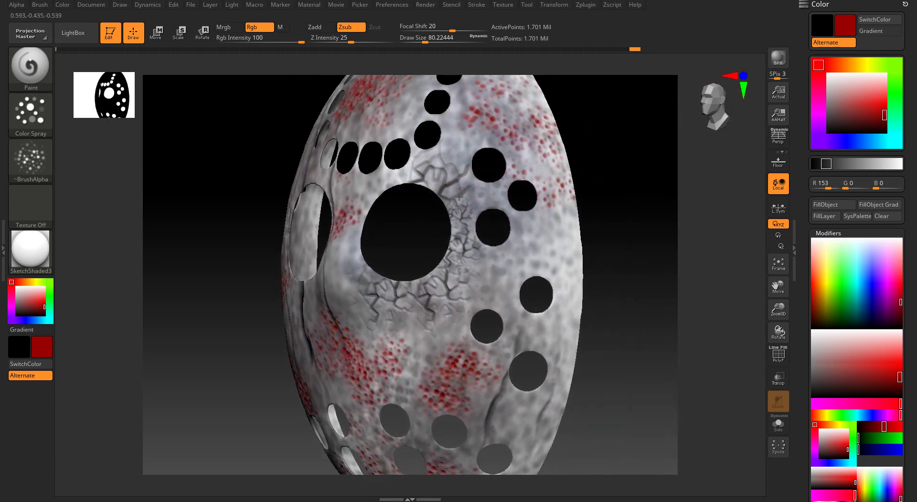
right_click_drag(524, 231, 531, 246, "ctrl")
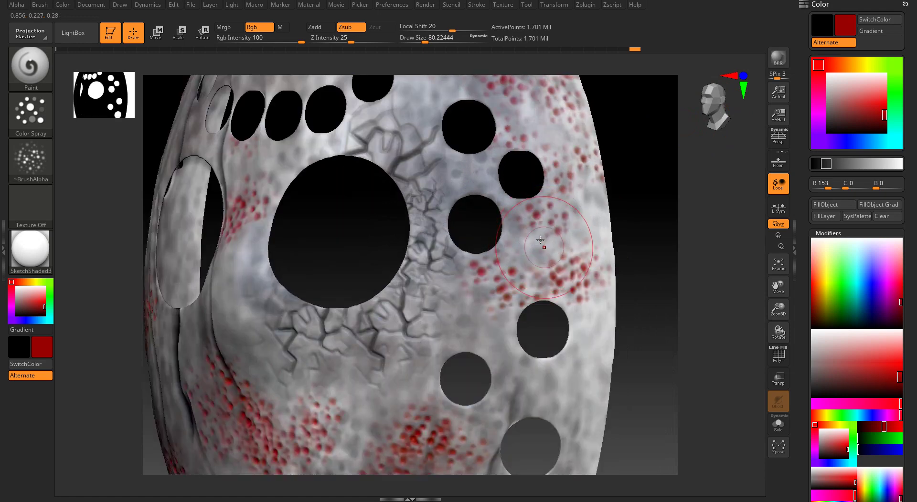
right_click_drag(417, 327, 387, 332)
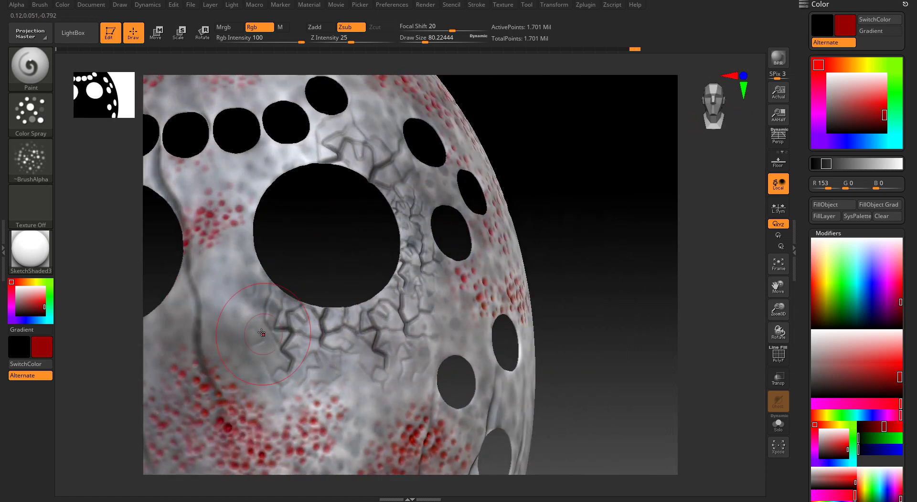
right_click_drag(262, 333, 394, 290)
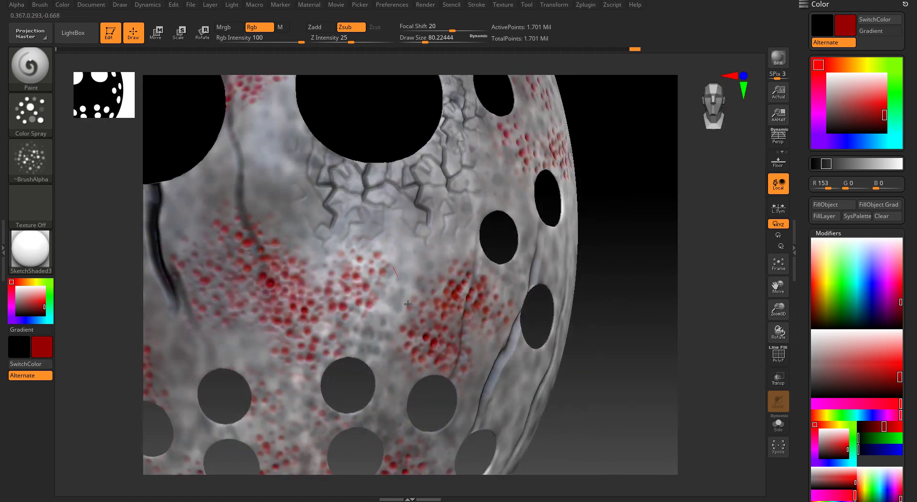
left_click_drag(398, 268, 389, 246)
mouse_move(398, 275)
right_mouse_down()
mouse_move(385, 269)
mouse_move(398, 231)
right_mouse_up()
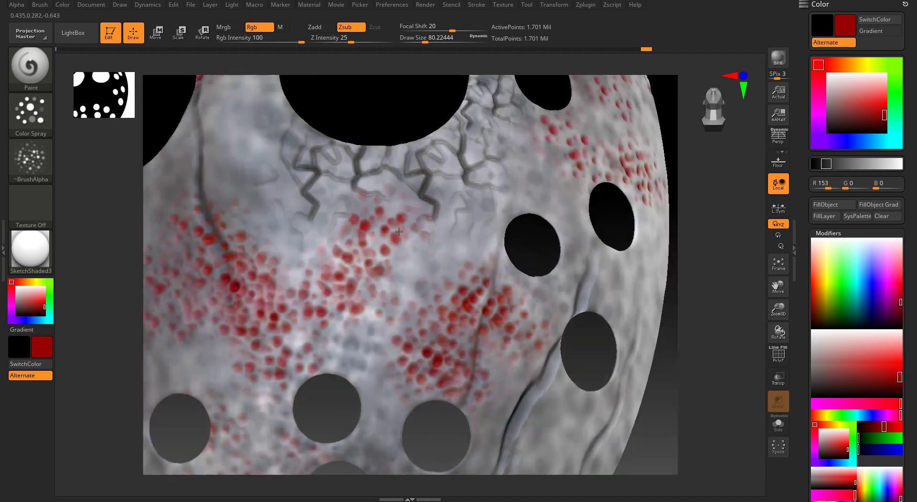
Extend the red speckles across the top of the forehead and above its left row of holes
key("f")
left_click(711, 106)
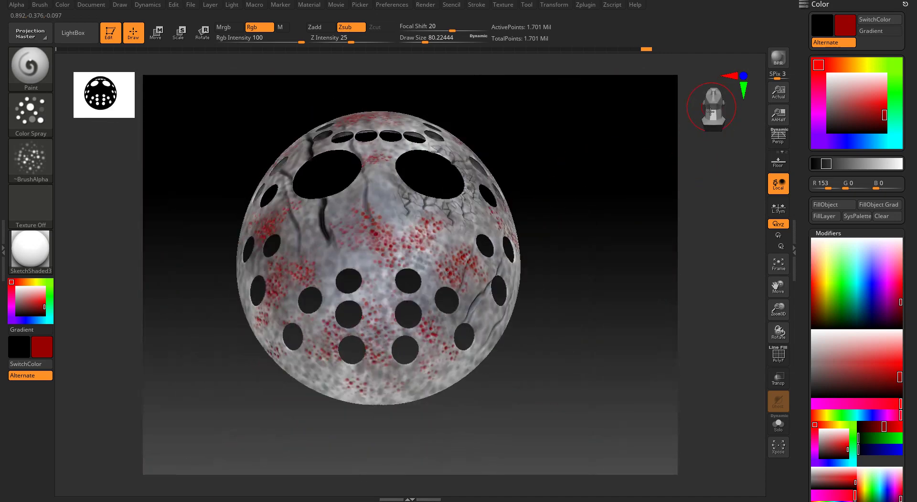
mouse_move(332, 185)
right_mouse_down()
mouse_move(371, 187)
mouse_move(370, 173)
mouse_move(384, 182)
right_mouse_up()
right_click_drag(437, 242, 493, 338, "alt")
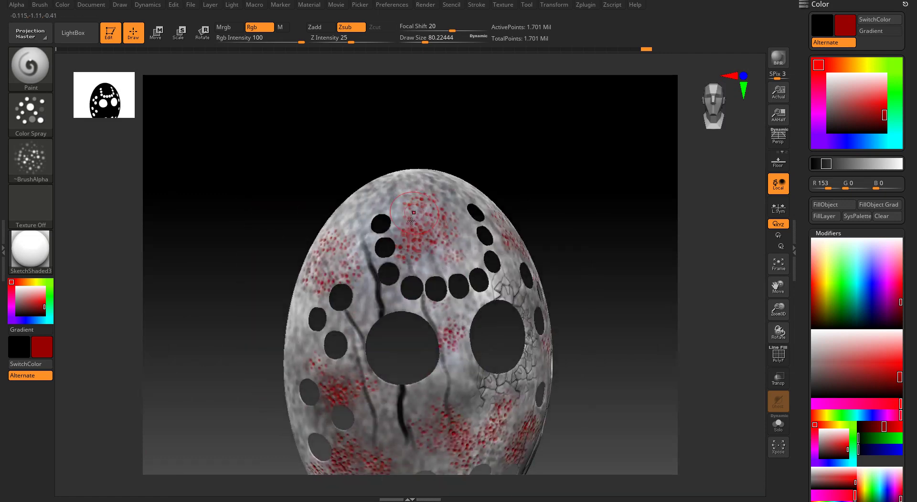
right_click_drag(422, 218, 423, 263)
right_click_drag(429, 168, 417, 195)
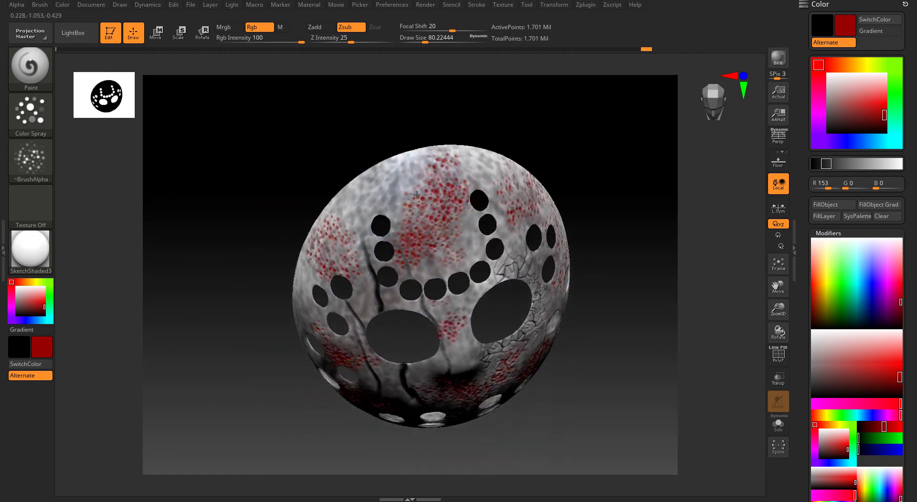
left_click_drag(391, 204, 402, 187)
mouse_move(401, 200)
right_mouse_down()
mouse_move(389, 164)
mouse_move(399, 162)
right_mouse_up()
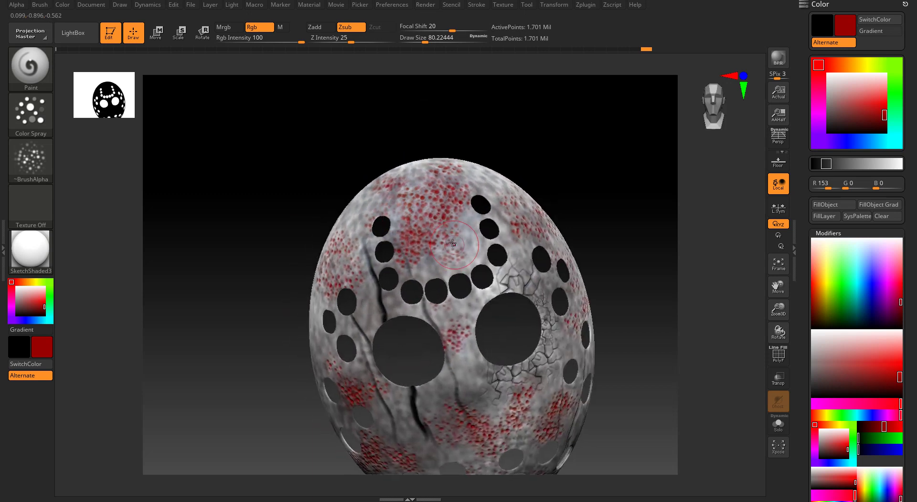
right_click_drag(454, 255, 438, 316)
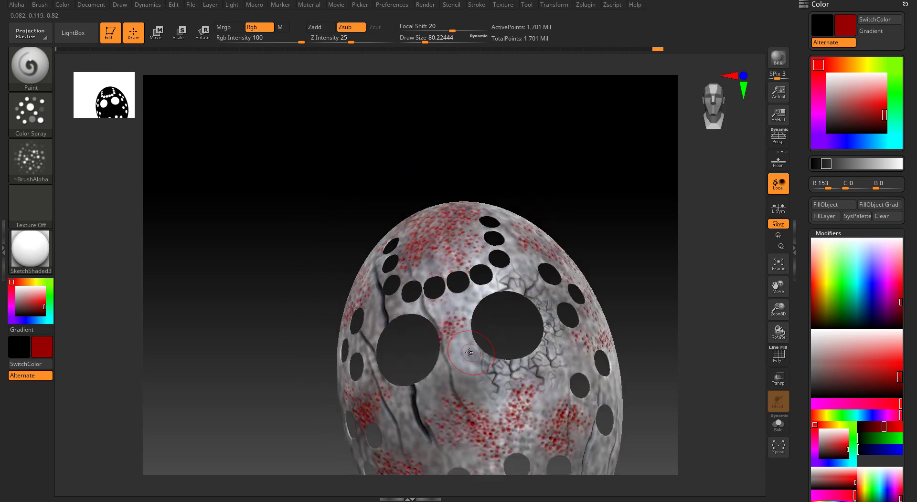
mouse_move(469, 352)
left_mouse_down()
mouse_move(472, 374)
mouse_move(451, 358)
left_mouse_up()
key("ctrl+z")
right_click_drag(443, 363, 603, 206)
right_click_drag(700, 136, 710, 129, "shift")
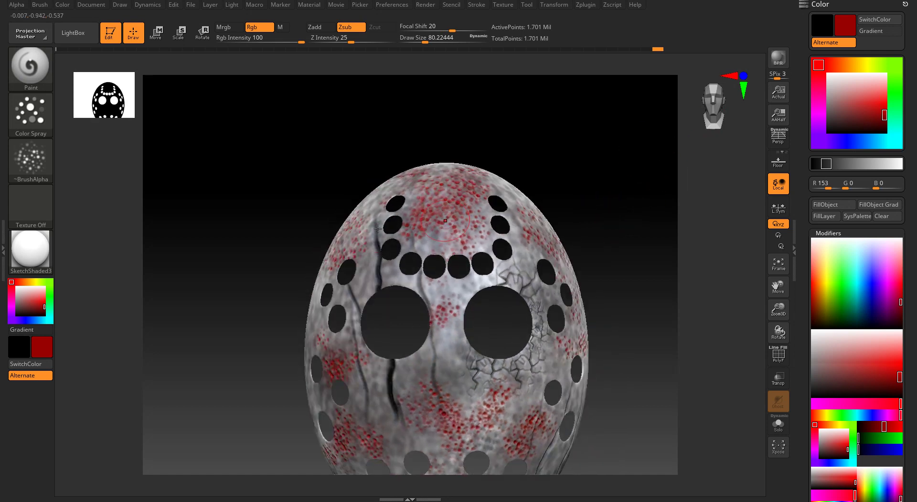
Set the Paint brush's RGB intensity to 80, its alpha to Alpha 23 and its stroke to Spray
right_click_drag(321, 201, 286, 108, "ctrl")
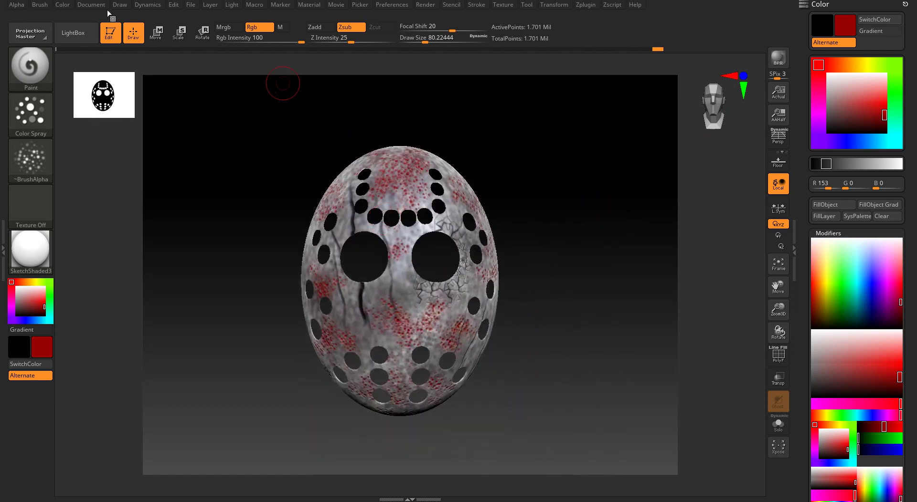
left_click_drag(292, 37, 295, 42)
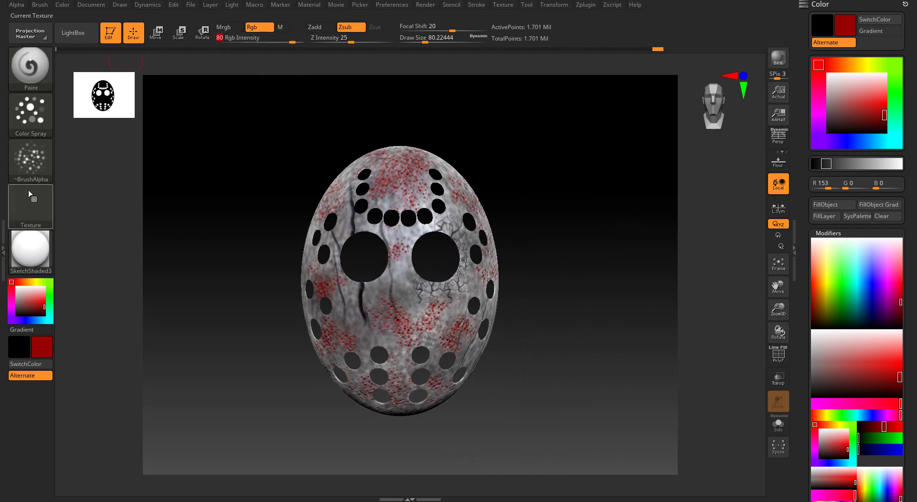
left_click(31, 159)
left_click(325, 169)
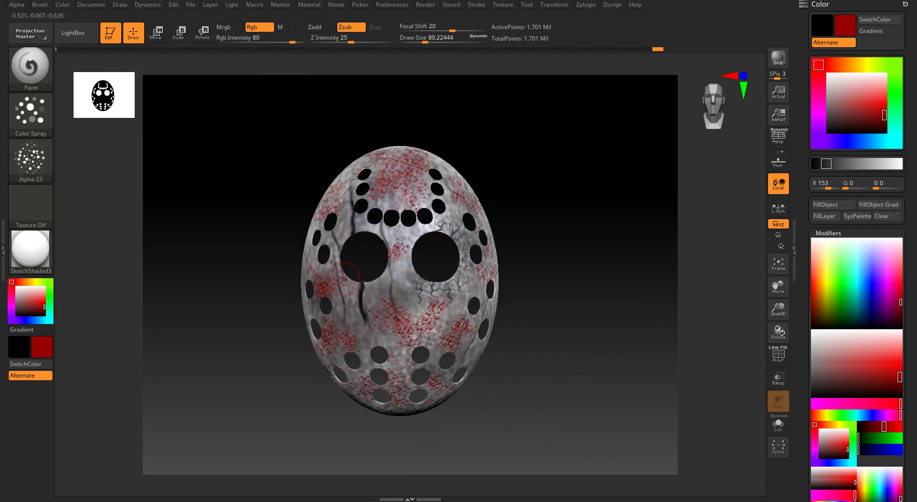
right_click_drag(342, 278, 365, 259)
left_click(20, 117)
left_click(42, 126)
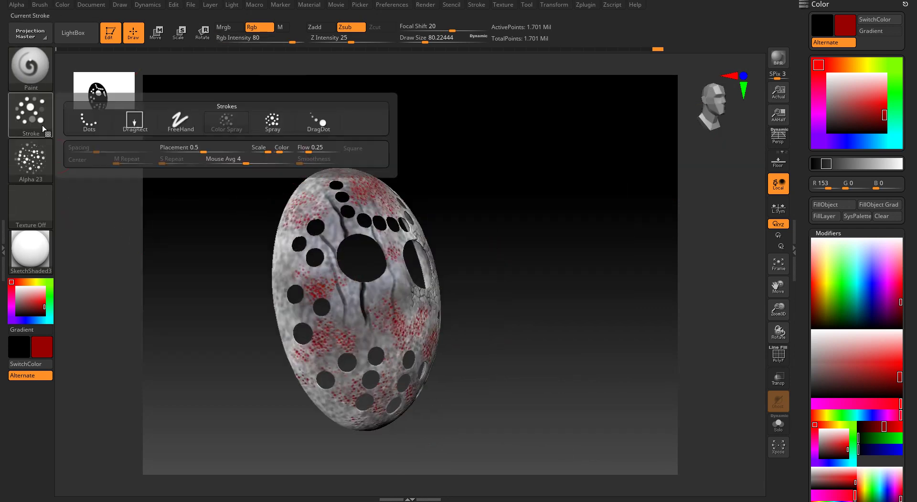
left_click(272, 121)
Try spraying red speckles between the outer holes on the mask's left side
right_click_drag(364, 339, 370, 375, "ctrl")
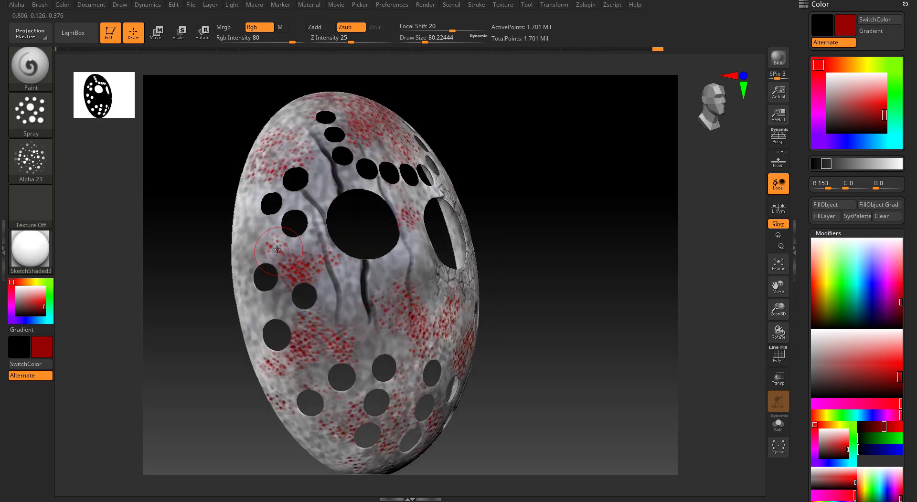
left_click_drag(248, 222, 291, 248)
right_click_drag(251, 247, 297, 258)
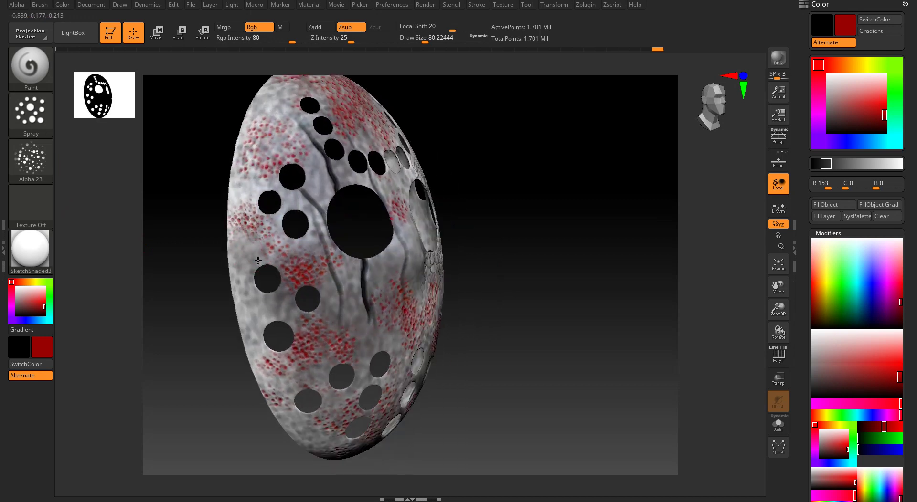
key("ctrl+z")
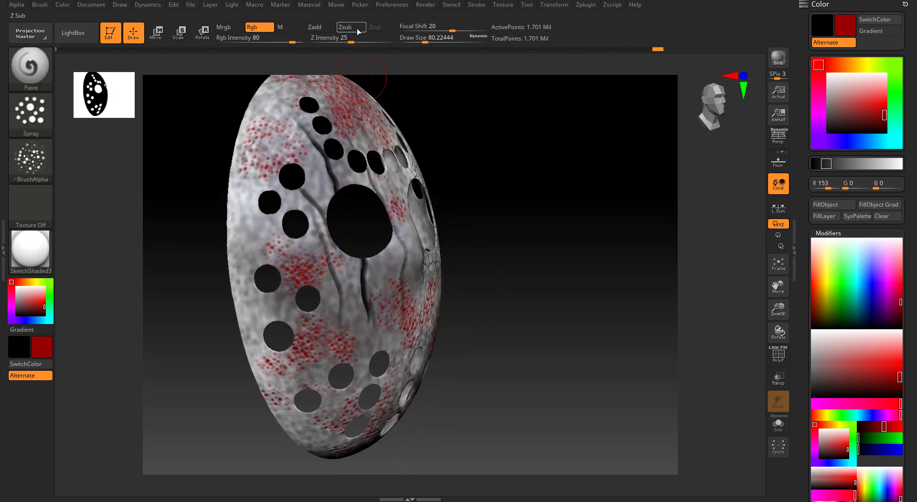
Turn off Zsub and spray red spatter around the left outer holes, across the left cheek, beneath the nose and around the mouth holes
left_click_drag(255, 241, 258, 244)
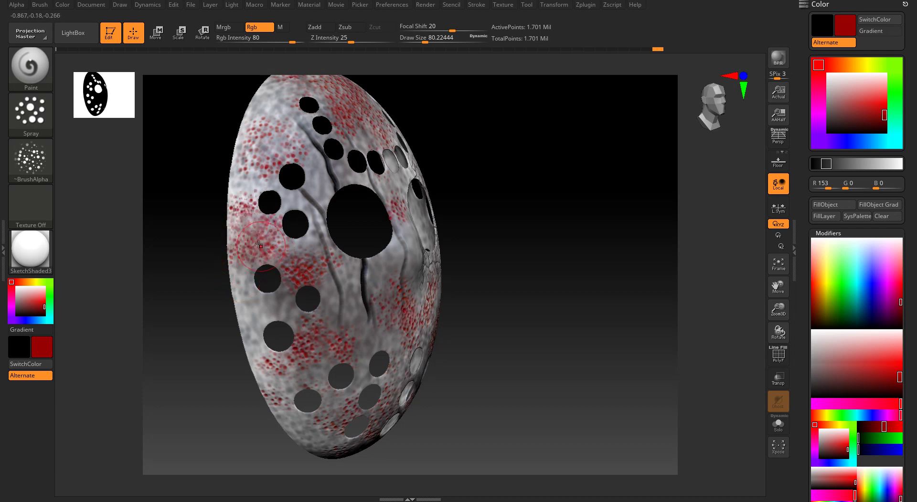
right_click_drag(273, 240, 409, 276)
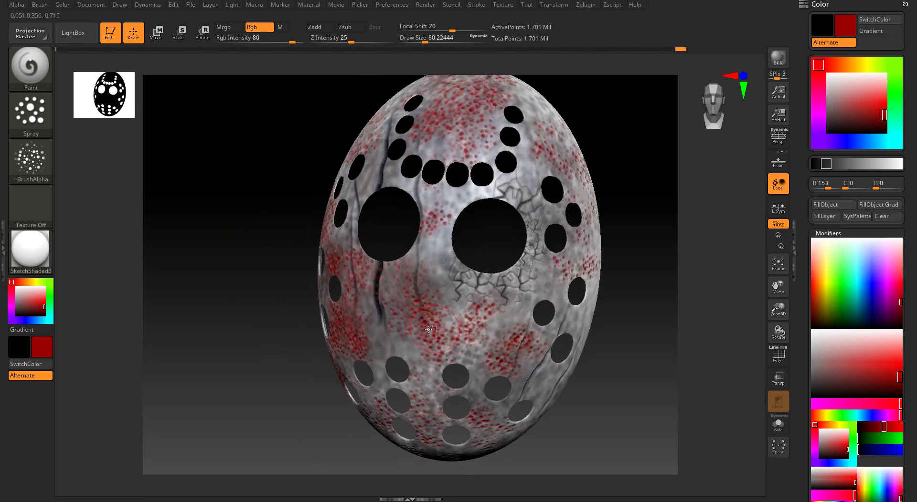
left_click_drag(408, 343, 433, 374)
right_click_drag(434, 374, 459, 345)
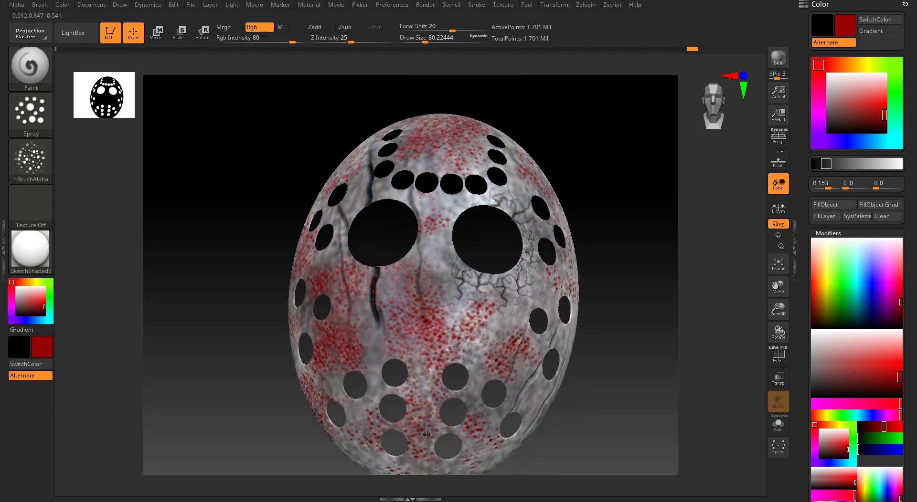
right_click_drag(439, 403, 346, 433)
mouse_move(361, 440)
left_mouse_down()
mouse_move(351, 456)
mouse_move(370, 458)
left_mouse_up()
right_click_drag(377, 444, 409, 299)
Spray denser red spatter over the cheek beneath the cracked eye hole, extending up to the cracks
right_click_drag(464, 294, 485, 327)
mouse_move(515, 351)
left_mouse_down()
mouse_move(499, 340)
mouse_move(533, 337)
left_mouse_up()
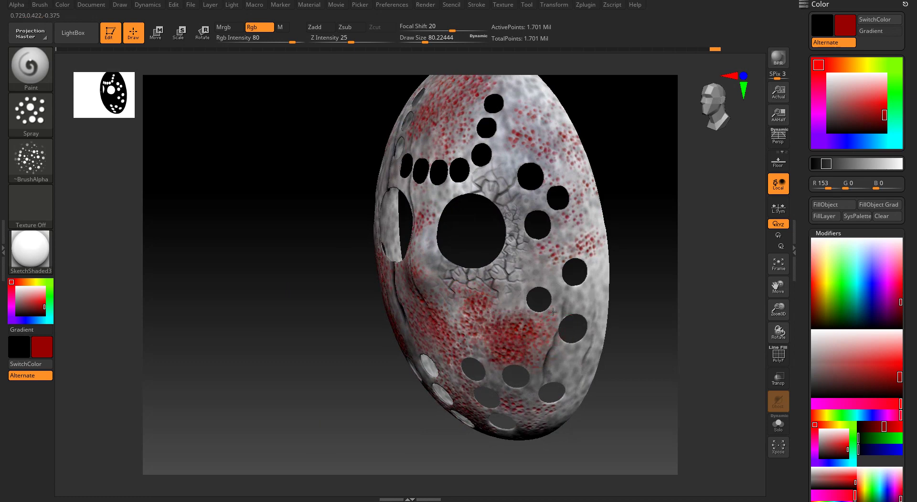
mouse_move(531, 377)
right_mouse_down()
mouse_move(524, 354)
mouse_move(529, 425)
mouse_move(530, 334)
mouse_move(552, 318)
mouse_move(538, 377)
right_mouse_up()
right_click_drag(443, 290, 420, 227)
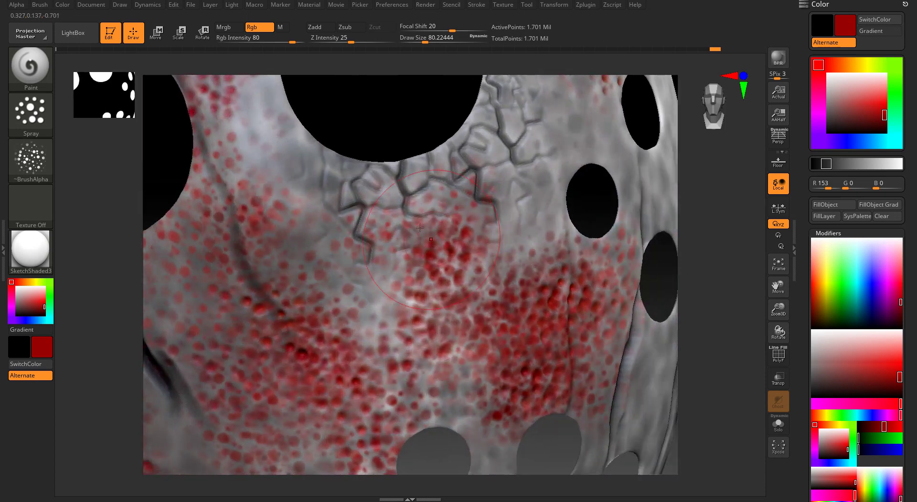
Spray more red spatter on the bridge between the two eye holes
right_click_drag(456, 292, 510, 459, "alt")
mouse_move(368, 205)
right_mouse_down("alt")
mouse_move(383, 260)
mouse_move(415, 307)
right_mouse_up("alt")
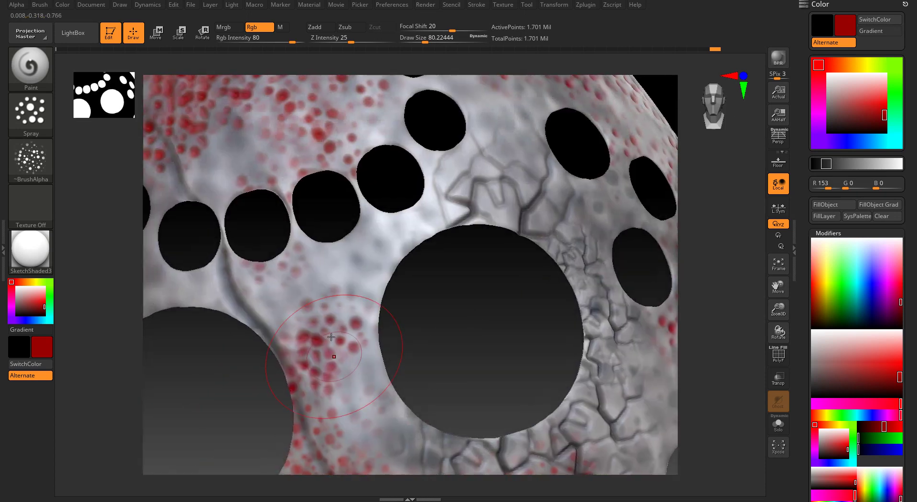
left_click_drag(339, 354, 349, 342)
right_click_drag(332, 294, 374, 292)
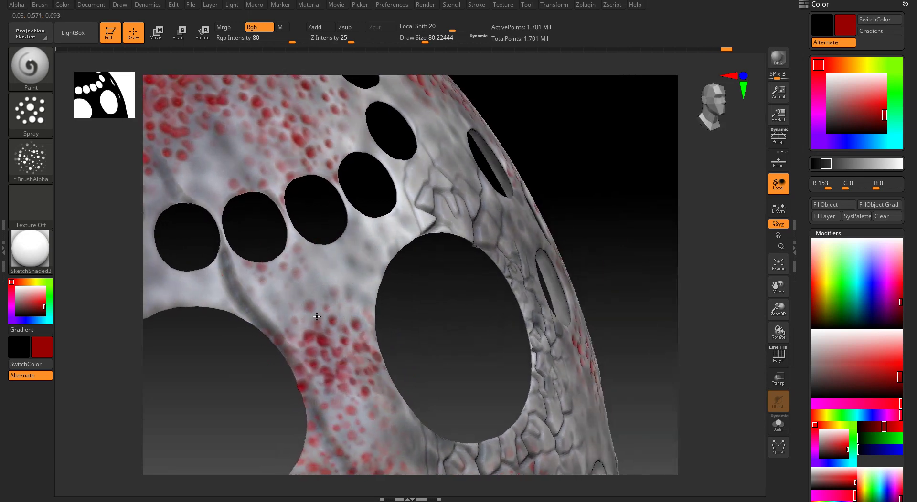
Build up a dense red patch on the forehead between the two rows of holes
right_click_drag(292, 88, 321, 132)
mouse_move(327, 208)
right_mouse_down("ctrl")
mouse_move(330, 238)
mouse_move(332, 218)
right_mouse_up("ctrl")
mouse_move(280, 158)
right_mouse_down("alt")
mouse_move(339, 260)
mouse_move(348, 254)
mouse_move(314, 260)
right_mouse_up("alt")
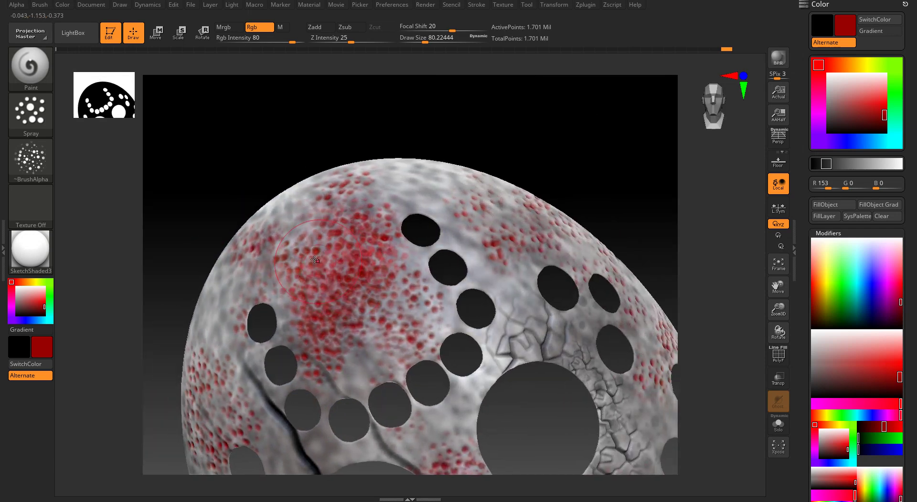
right_click_drag(371, 306, 349, 269)
right_click_drag(437, 255, 421, 225)
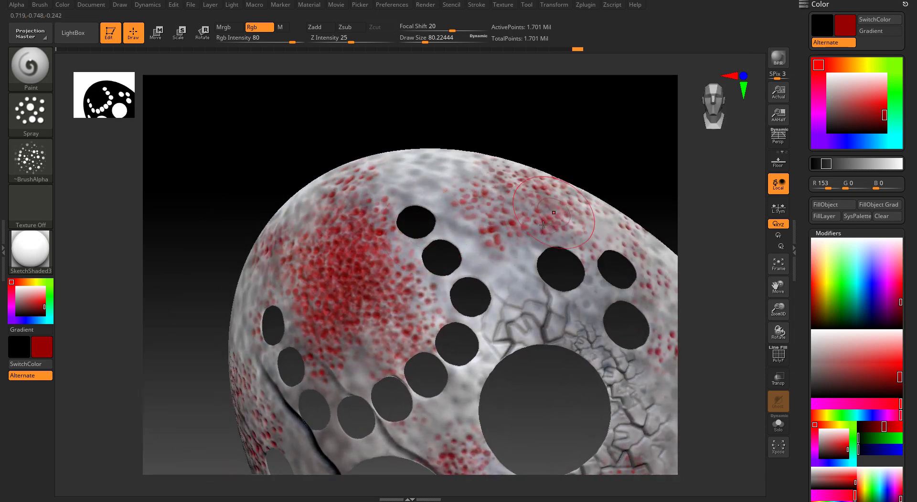
Spray more red spatter on the right temple and around the outer brow and side holes next to the cracked eye
right_click_drag(544, 225, 586, 245)
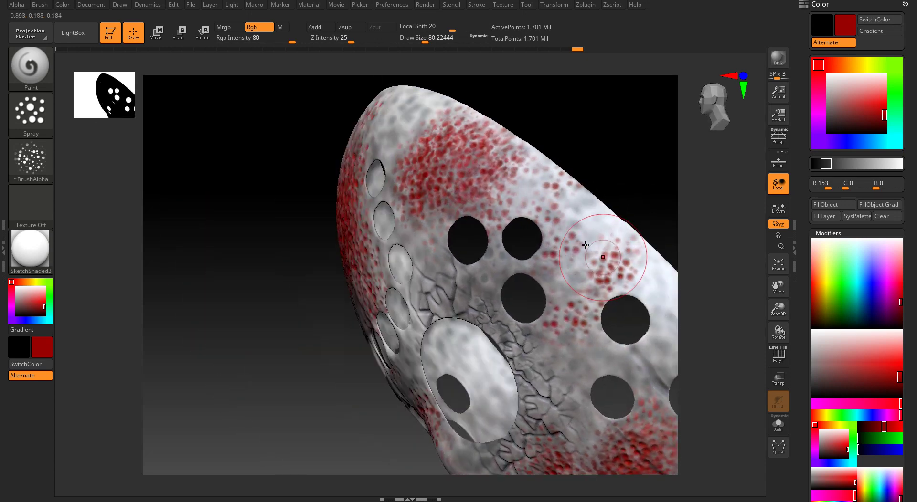
mouse_move(586, 245)
left_mouse_down()
mouse_move(609, 242)
mouse_move(590, 213)
mouse_move(572, 245)
left_mouse_up()
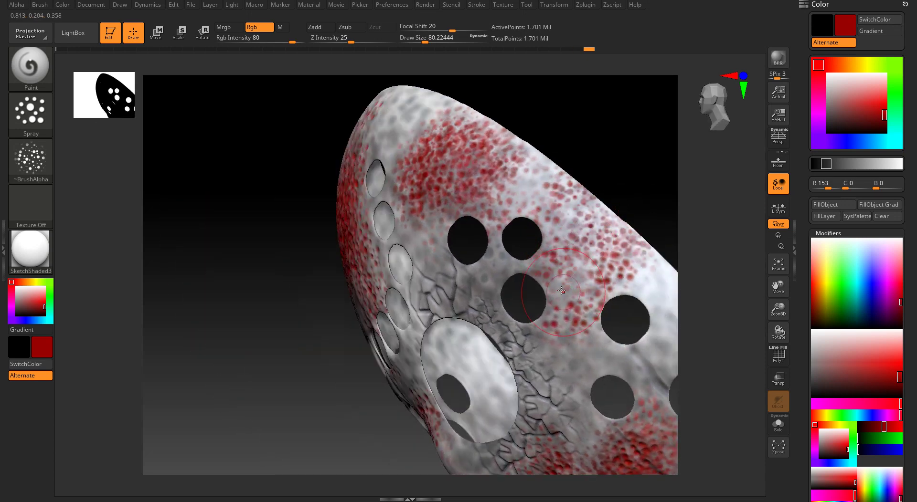
left_click_drag(562, 291, 573, 318)
right_click_drag(625, 320, 662, 306)
mouse_move(581, 330)
left_mouse_down()
mouse_move(603, 329)
mouse_move(585, 319)
left_mouse_up()
right_click_drag(572, 315, 517, 207, "ctrl")
mouse_move(544, 235)
right_mouse_down("alt")
mouse_move(524, 180)
mouse_move(489, 165)
right_mouse_up("alt")
left_click(717, 107)
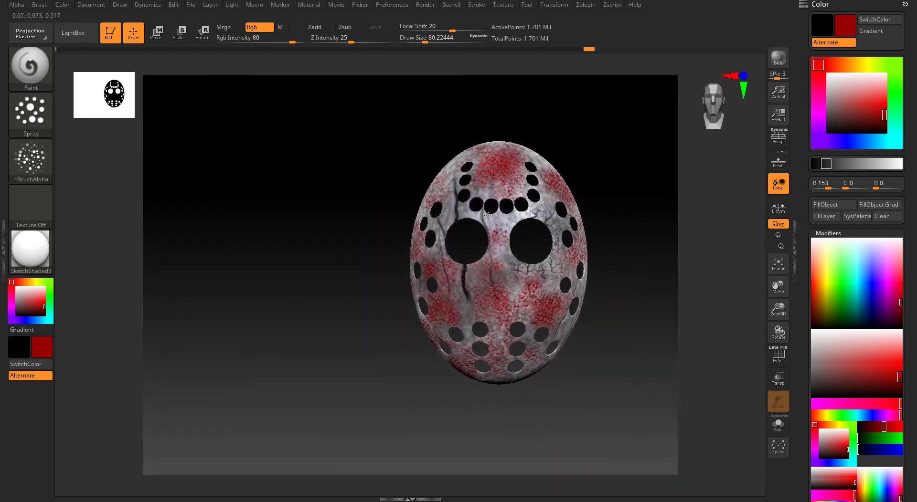
Spray red spatter above the left eye hole, around the dark crack and beneath the nearby forehead holes
right_click_drag(480, 301, 510, 293, "ctrl")
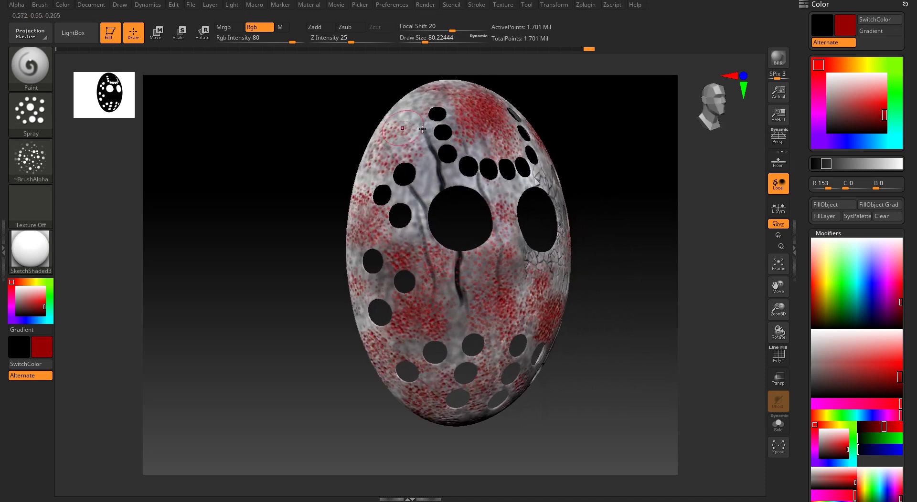
left_click(699, 127)
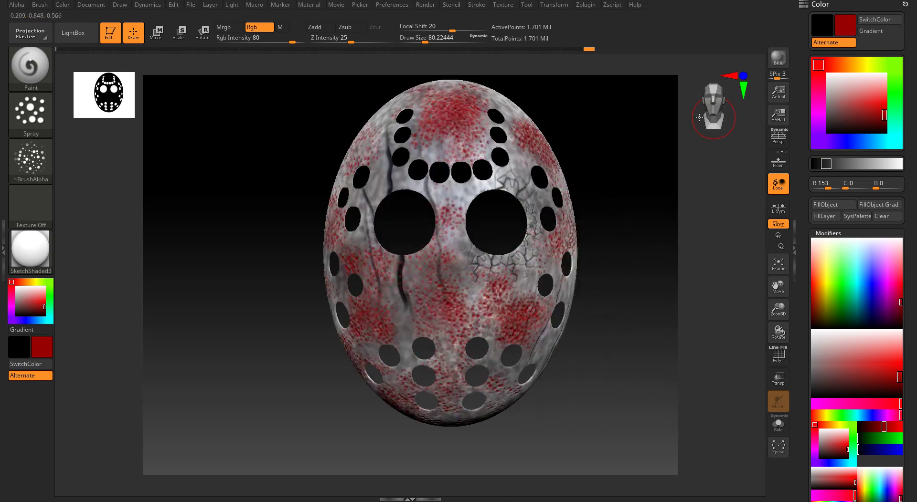
right_click_drag(410, 200, 400, 319)
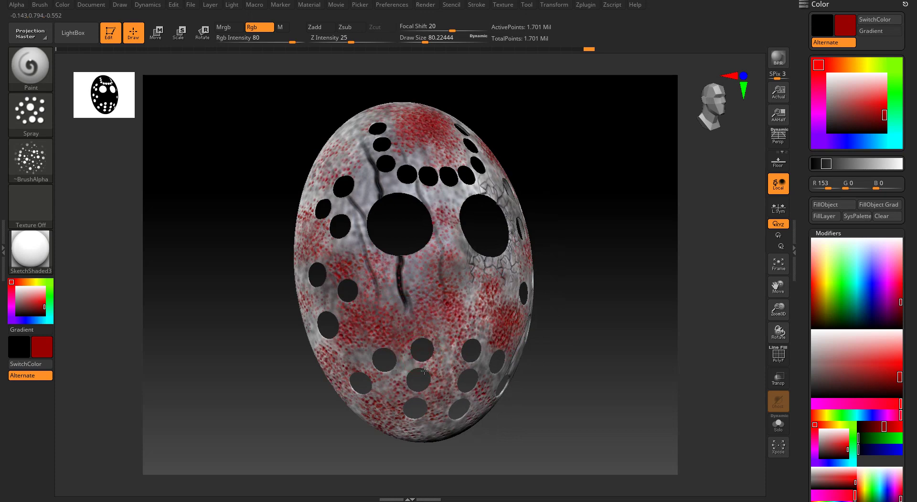
mouse_move(424, 371)
right_mouse_down()
mouse_move(378, 173)
mouse_move(366, 164)
right_mouse_up()
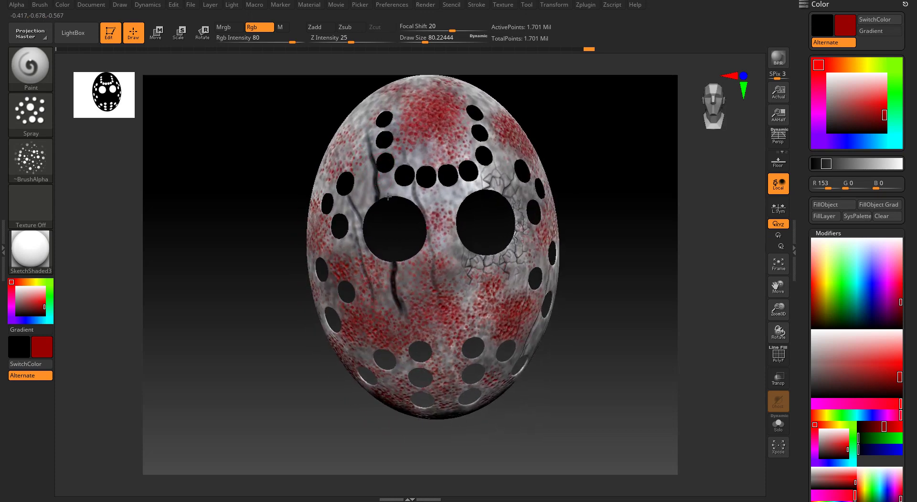
key("space")
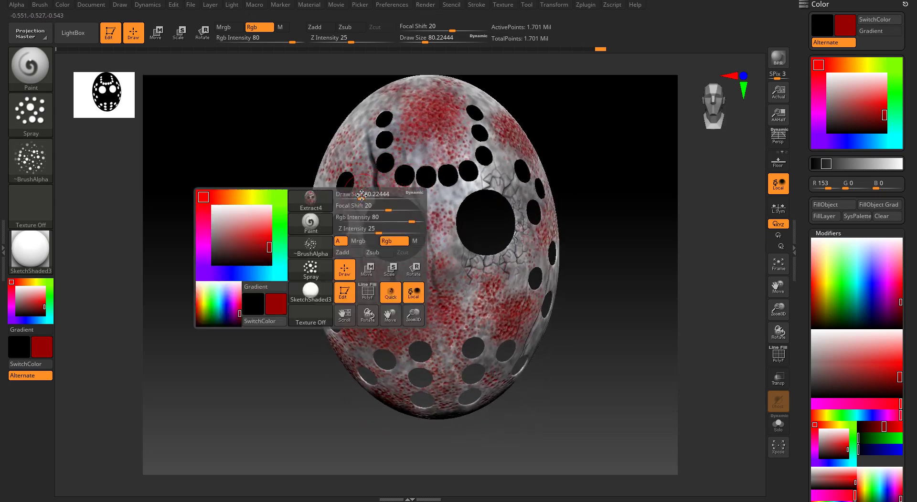
right_click_drag(340, 200, 352, 184, "ctrl")
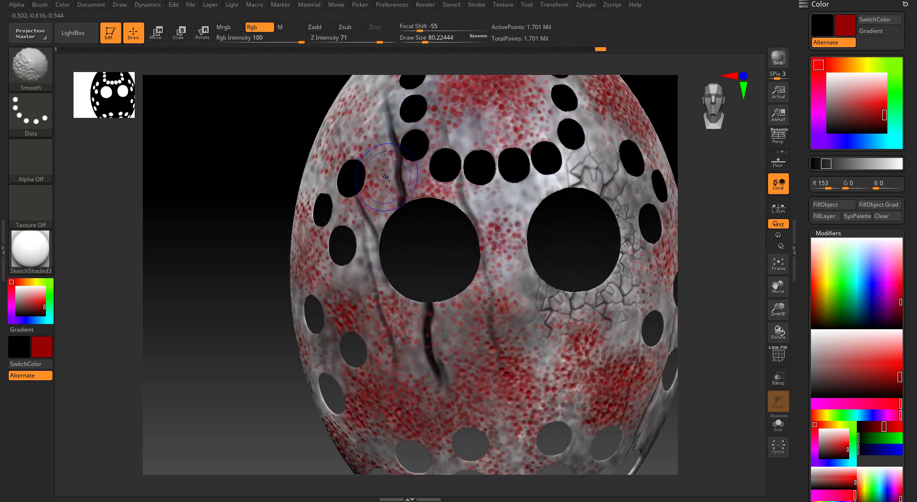
Smooth the dense red speckles in the middle of the forehead with the Smooth brush
left_click_drag(403, 179, 424, 190, "shift")
key("ctrl+z")
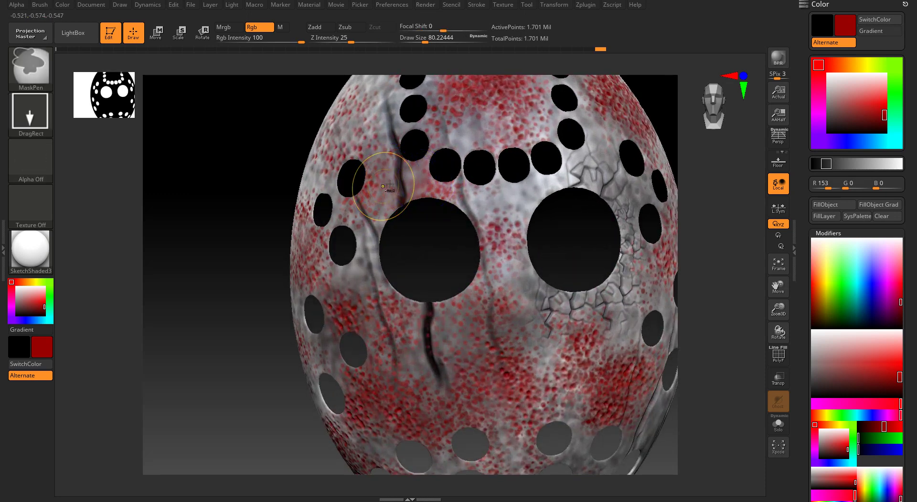
right_click_drag(406, 219, 416, 235, "alt")
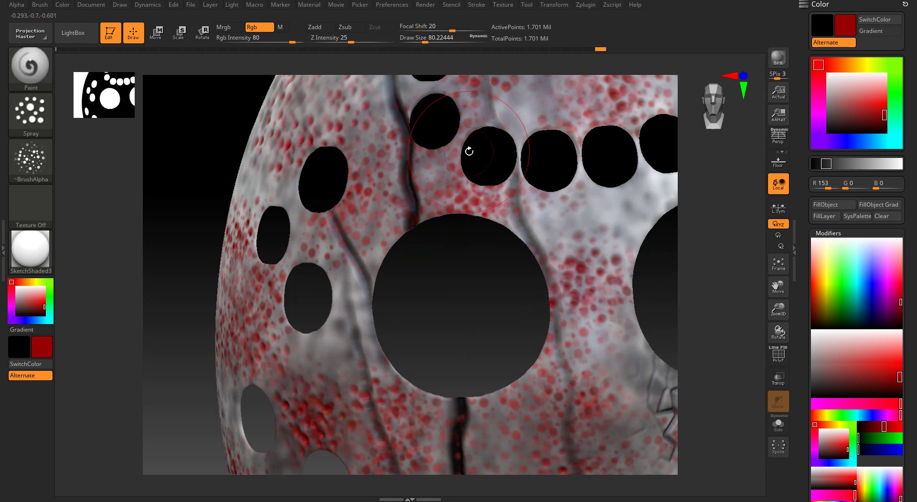
mouse_move(451, 139)
right_mouse_down("ctrl")
mouse_move(444, 132)
mouse_move(426, 196)
mouse_move(411, 190)
right_mouse_up("ctrl")
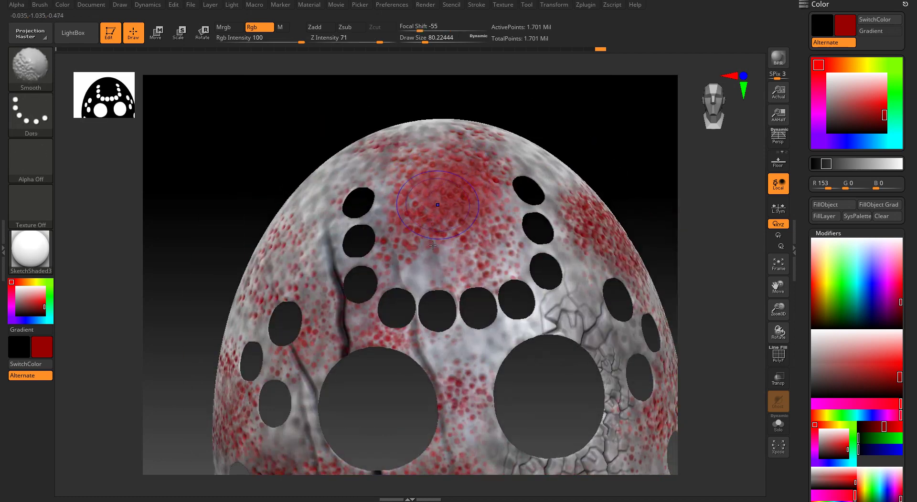
right_click_drag(514, 250, 693, 138, "ctrl")
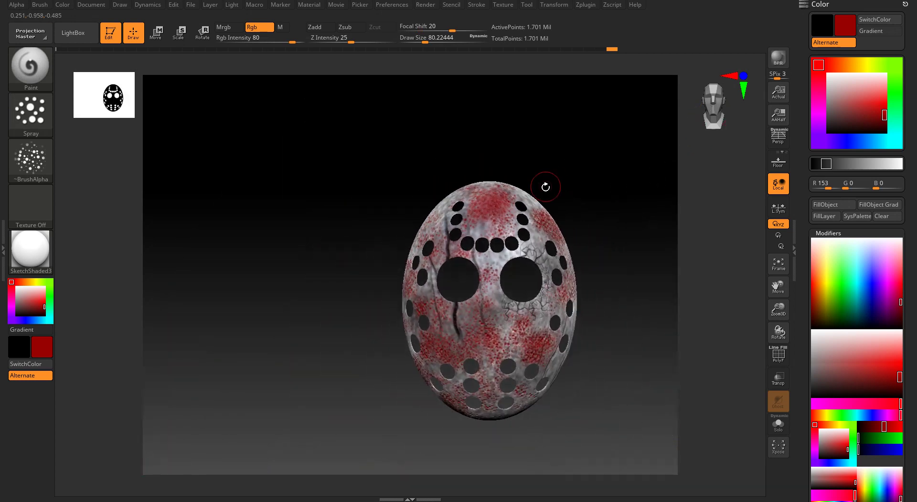
Inspect the mask's clean inner surface and its blood-spattered outside from the side, back and front
left_click_drag(545, 184, 490, 177)
left_click_drag(554, 211, 394, 168)
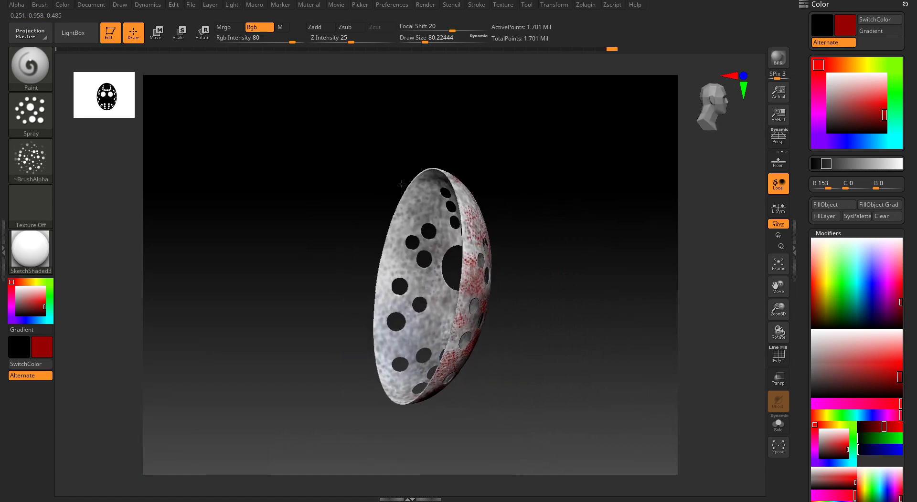
left_click(716, 119)
left_click_drag(721, 117, 711, 133)
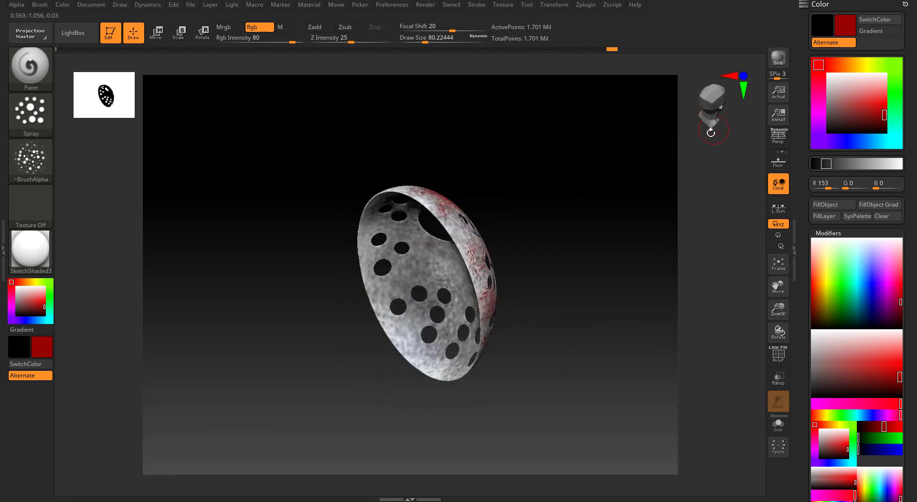
left_click(716, 102)
left_click(720, 101)
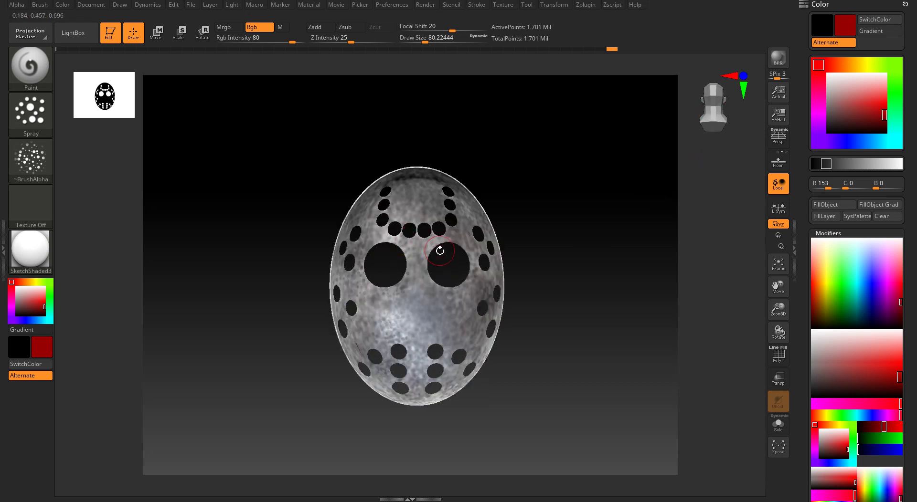
right_click_drag(440, 340, 388, 337)
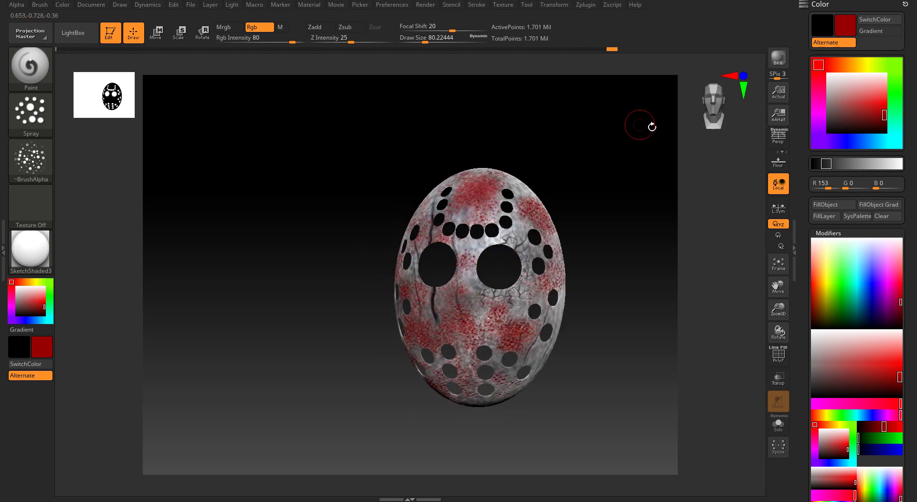
Frame the mask from the front and compare it with the Jason Voorhees mask reference in Chrome, returning to ZBrush
left_click(705, 113)
mouse_move(403, 248)
right_mouse_down("ctrl")
mouse_move(414, 295)
mouse_move(406, 237)
right_mouse_up("ctrl")
right_click_drag(468, 276, 445, 338, "alt")
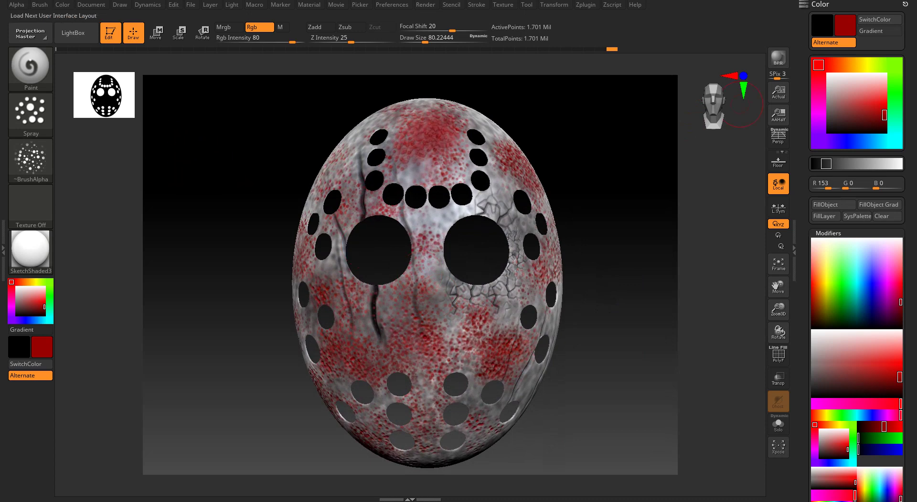
left_click(882, 1)
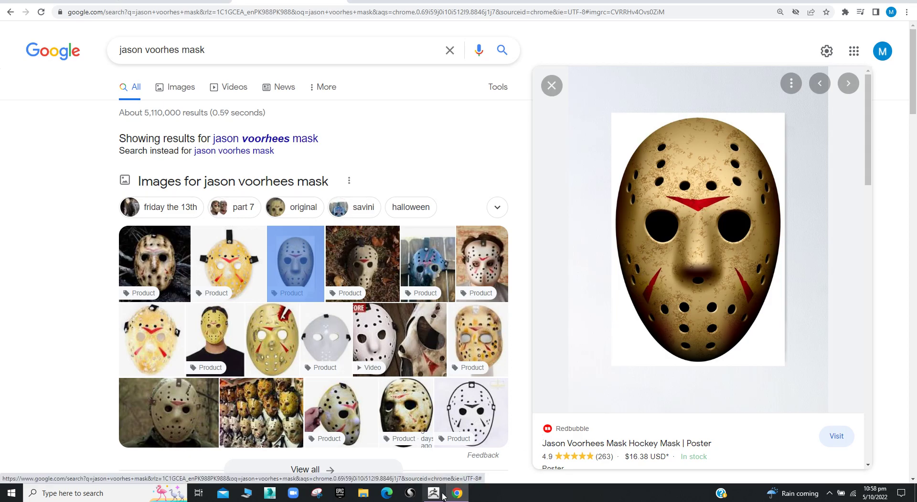
left_click(433, 493)
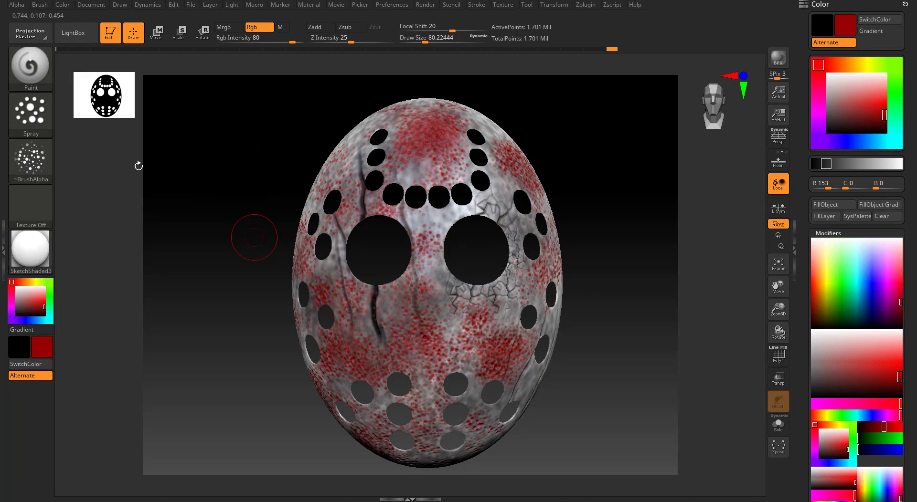
Set the Paint brush to the DragRect stroke with the round Alpha 13
left_click(31, 160)
left_click(31, 113)
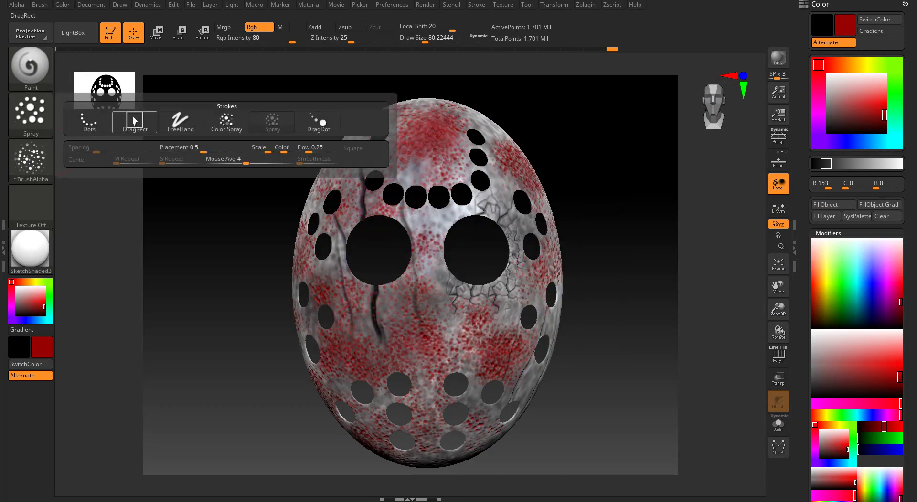
left_click(22, 120)
left_click(132, 125)
left_click(44, 149)
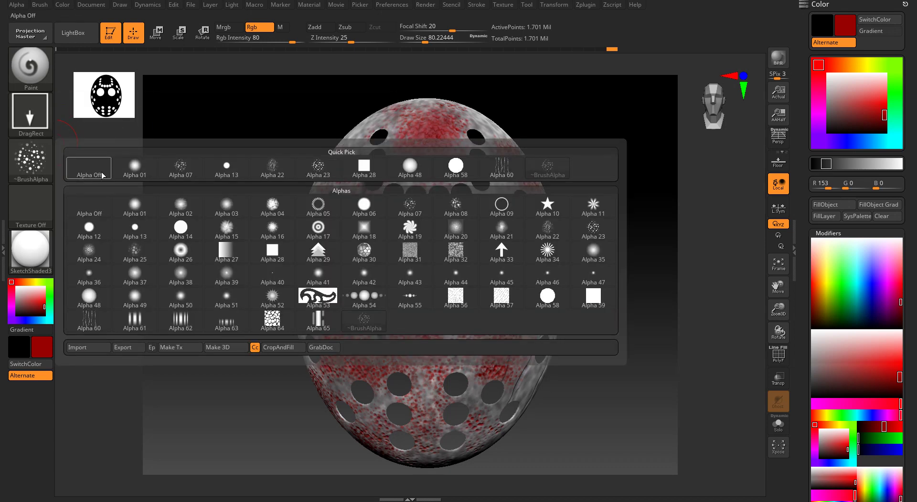
left_click(215, 179)
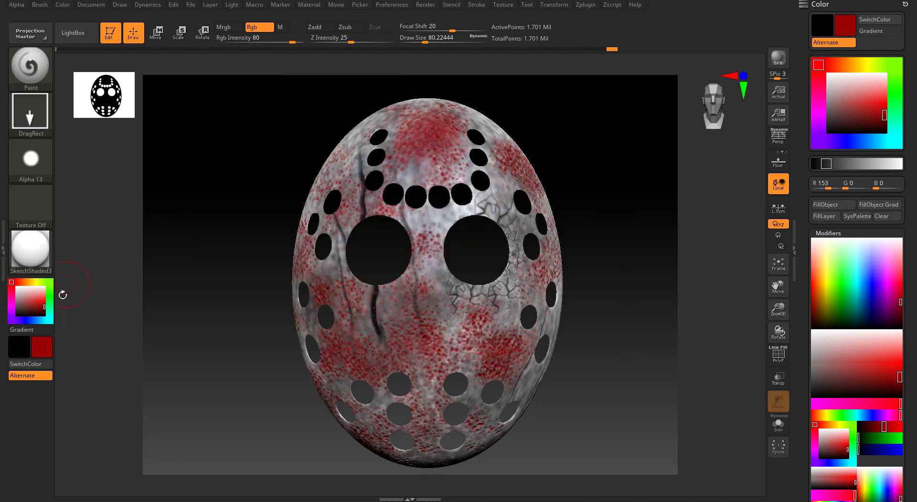
Try to stamp a solid red blood spot between the side holes and the uncracked eye hole
right_click_drag(318, 212, 347, 240)
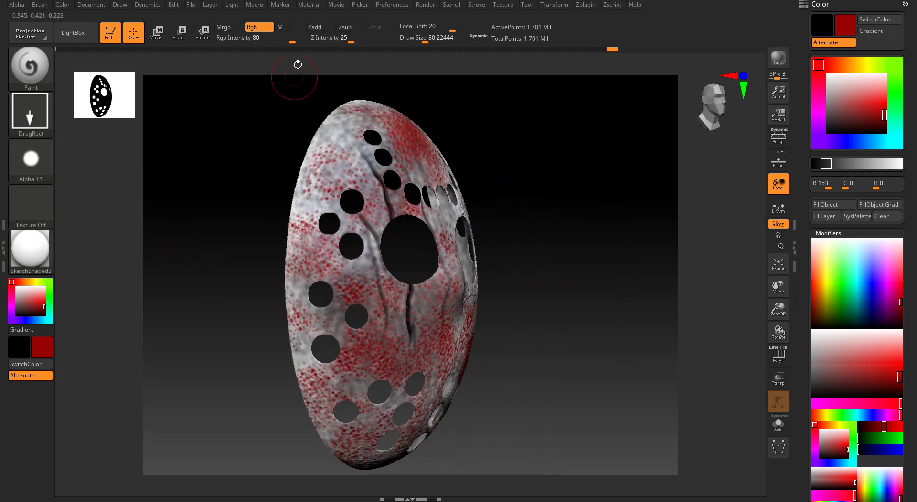
right_click_drag(345, 165, 411, 317, "ctrl")
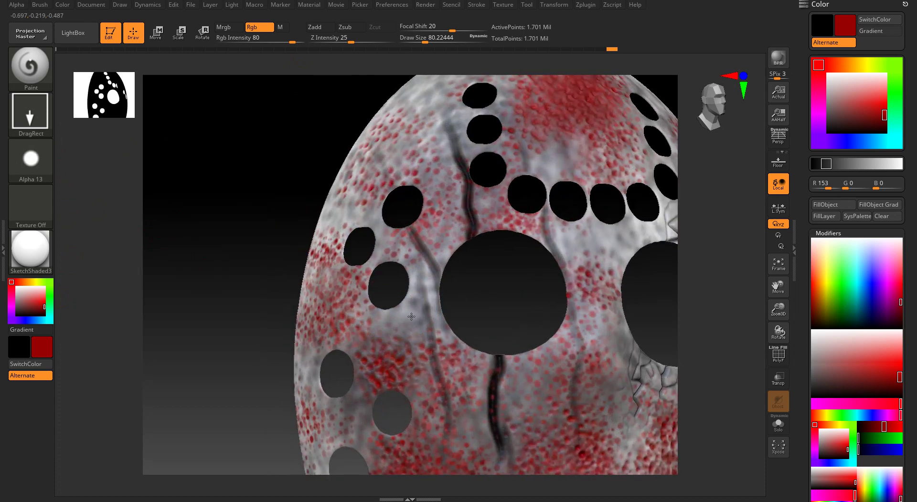
mouse_move(408, 329)
left_mouse_down()
mouse_move(391, 229)
mouse_move(391, 257)
left_mouse_up()
right_click_drag(450, 251, 396, 249)
key("ctrl")
key("ctrl+z")
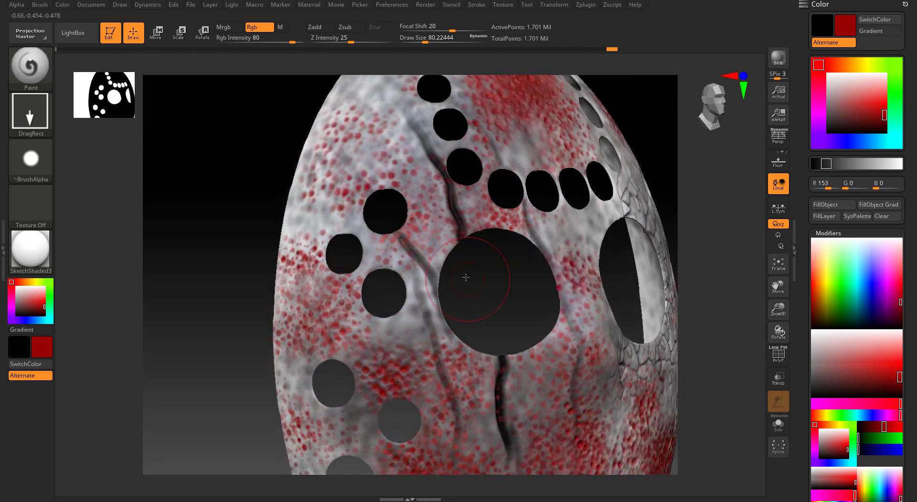
Use Alpha 13 to stamp a solid red blood spot on the forehead just above the brow holes on the uncracked side
left_click(30, 165)
right_click_drag(366, 260, 418, 231)
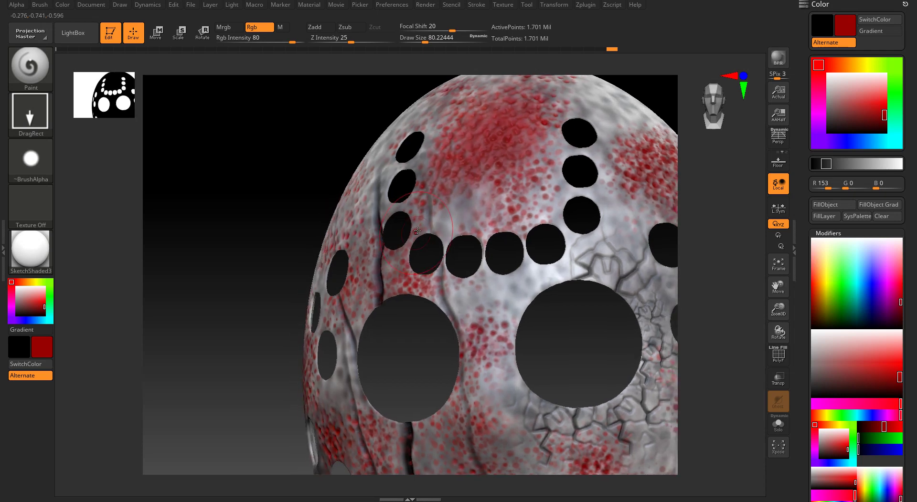
left_click(462, 199)
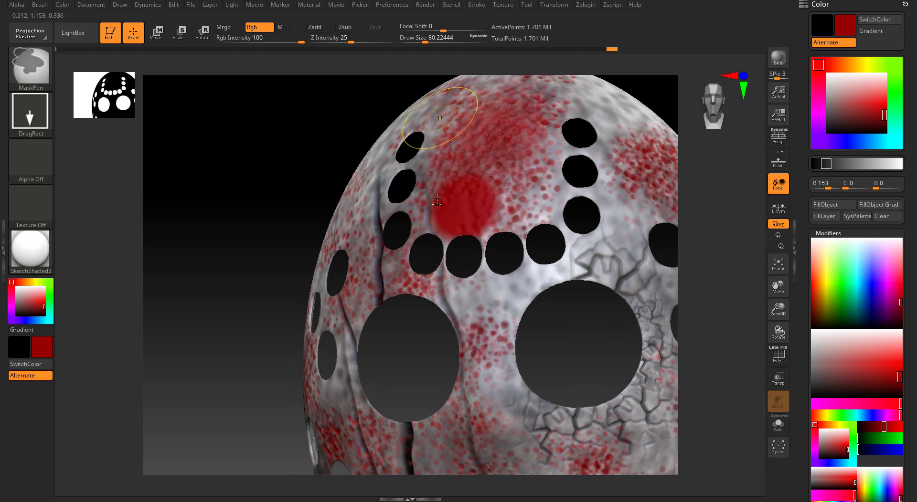